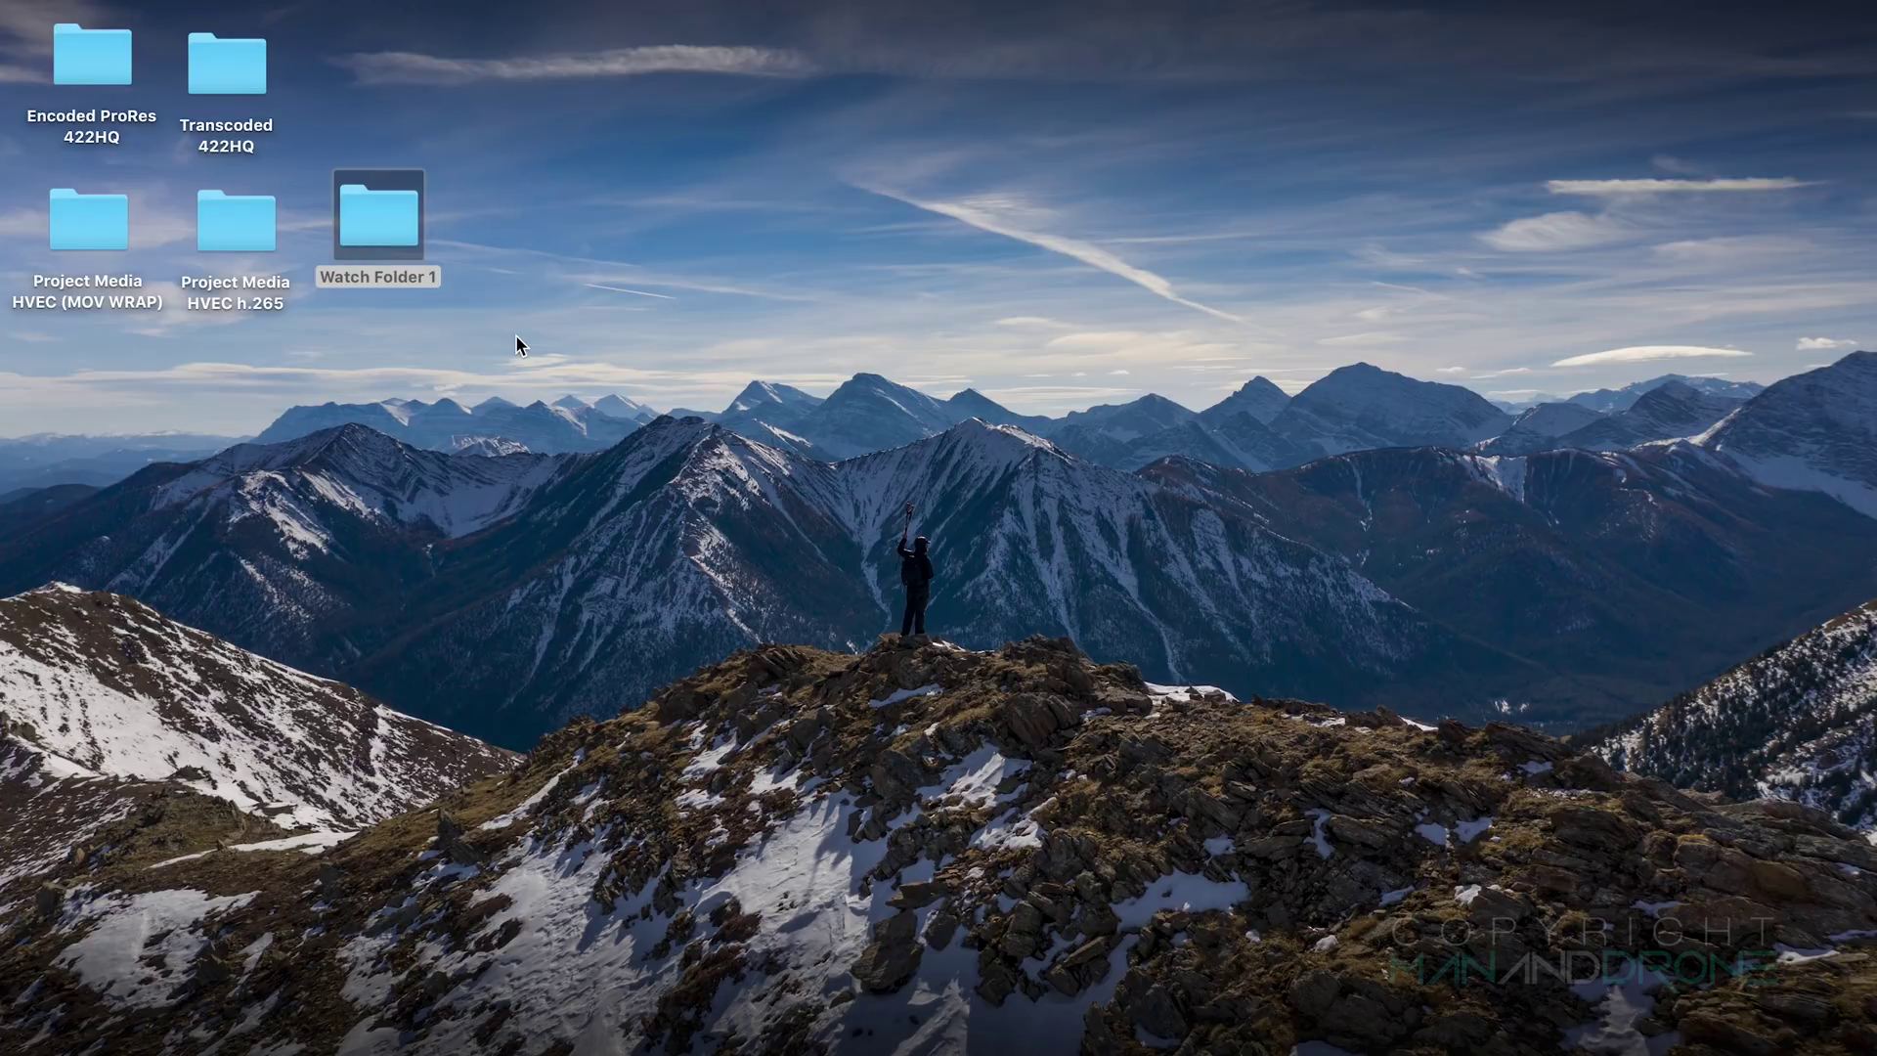
Step: Launch Adobe Media Encoder and show its Watch Folders list
click(504, 319)
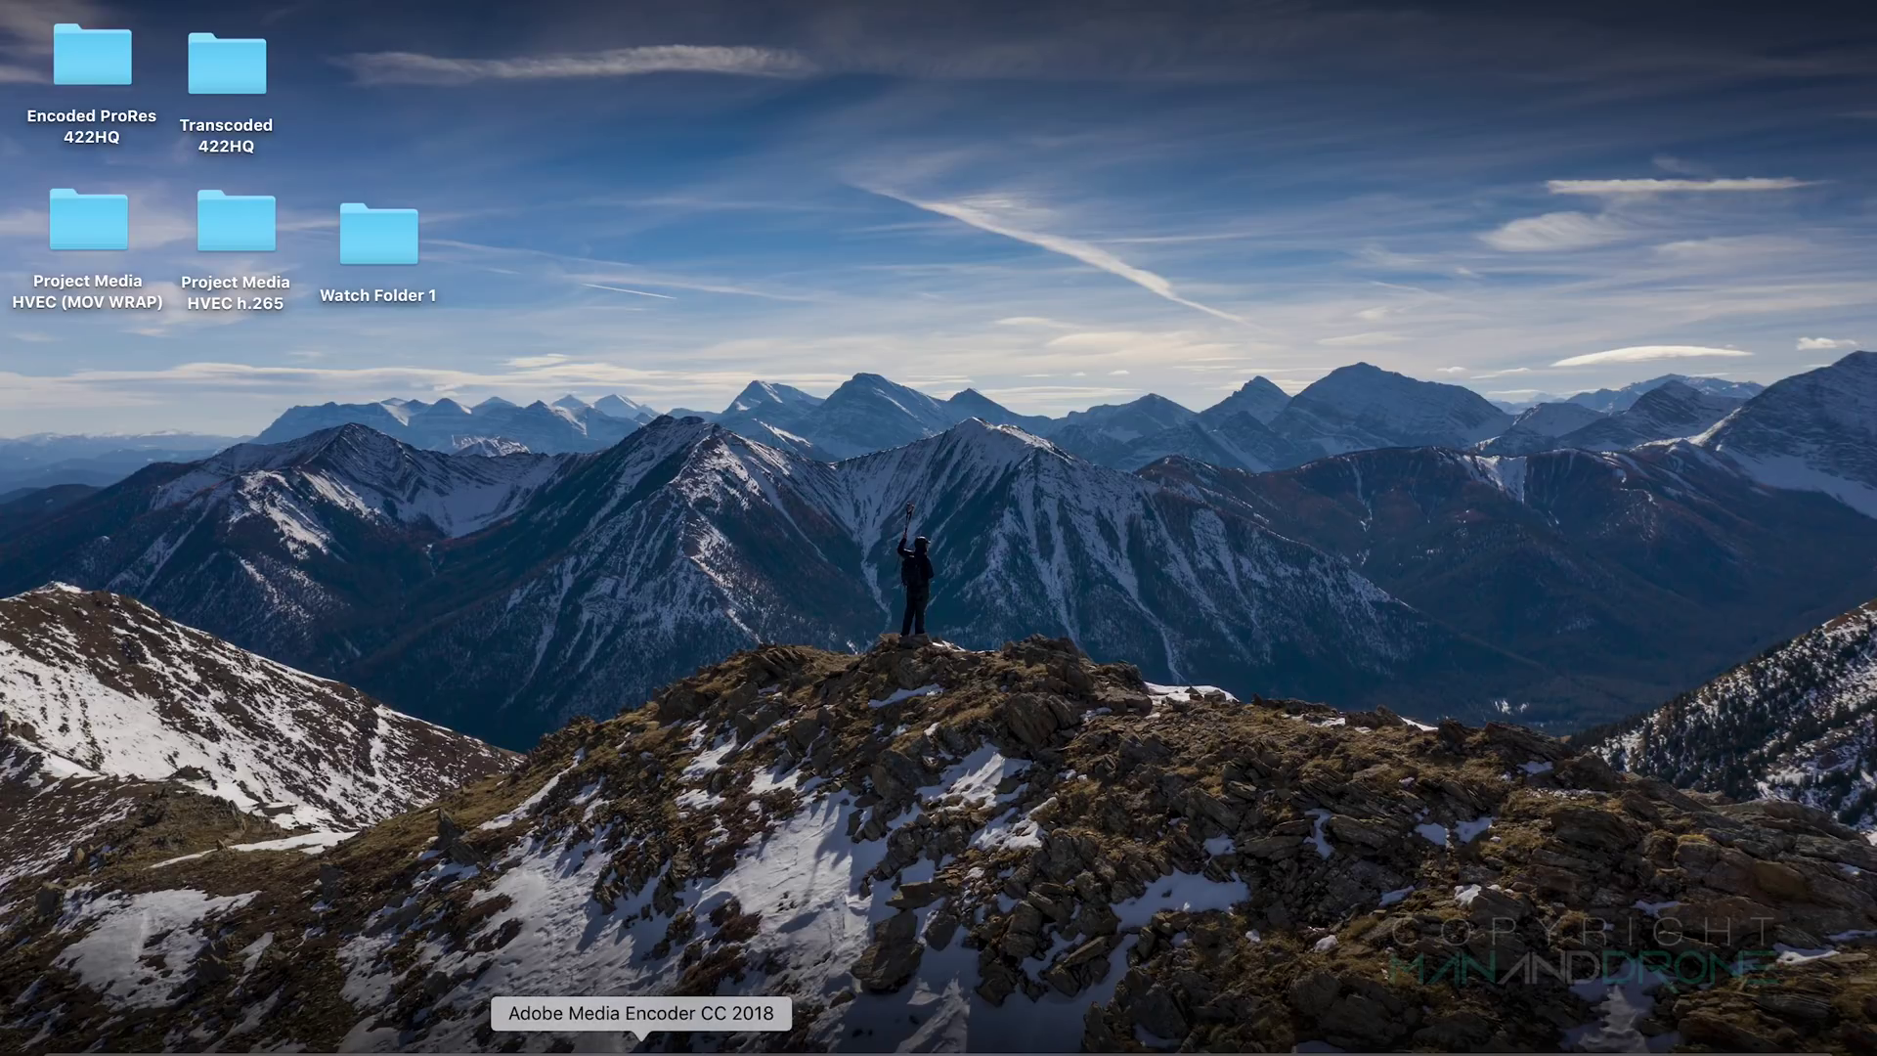
click(641, 1046)
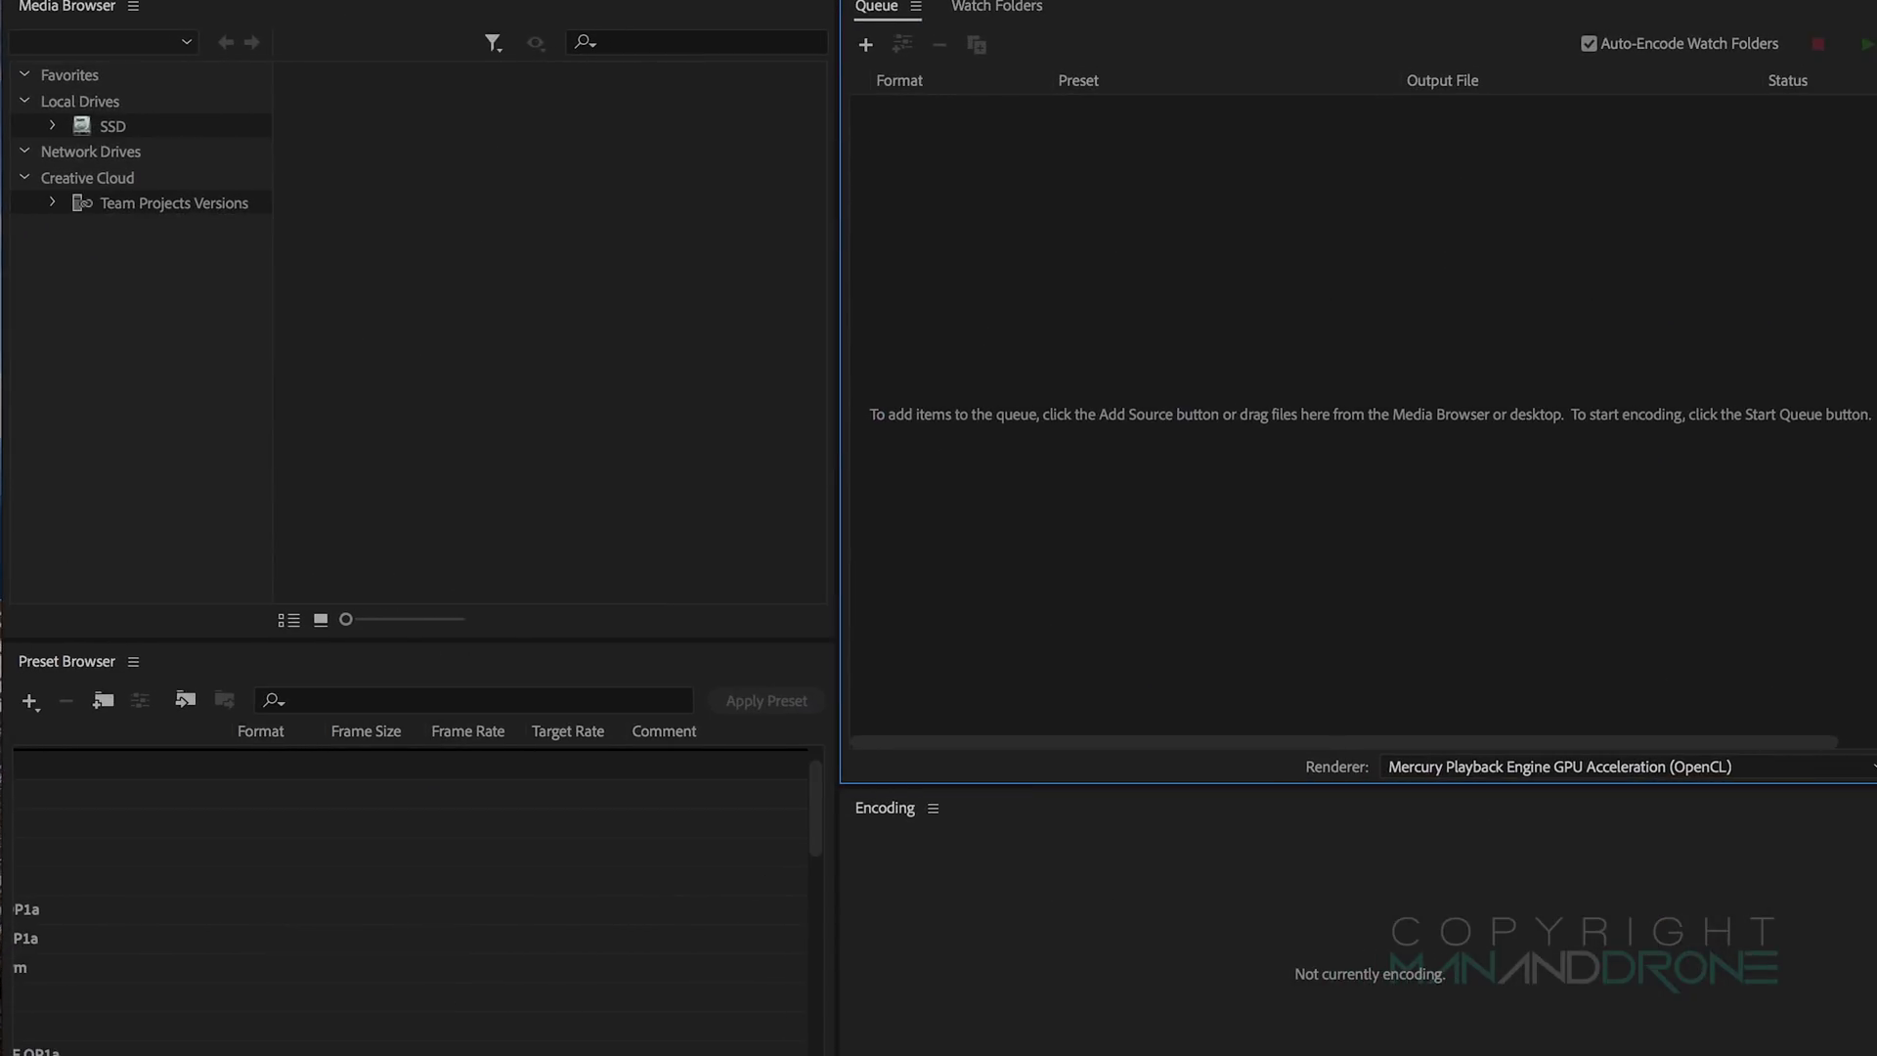
click(990, 12)
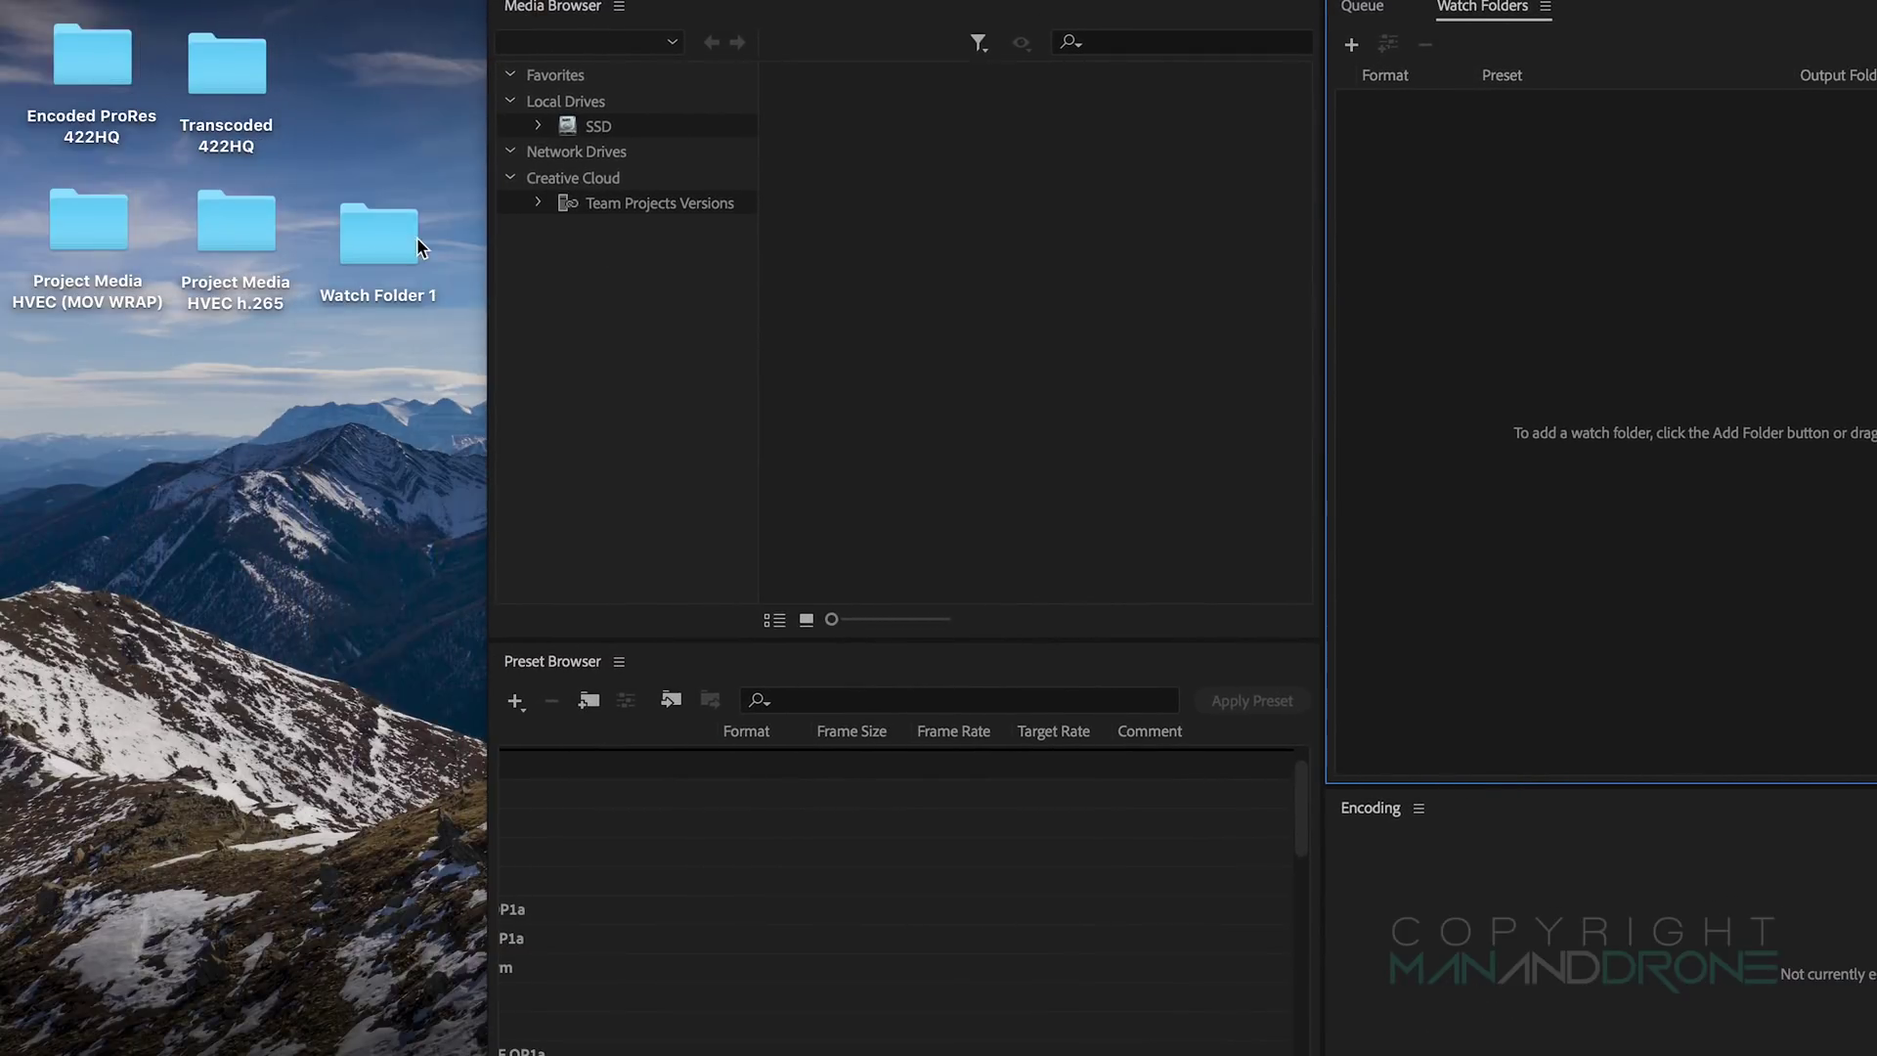
Step: Add Watch Folder 1 as a watched folder and open its H.264 export settings
drag(419, 245, 1634, 277)
drag(1686, 4, 1663, 2)
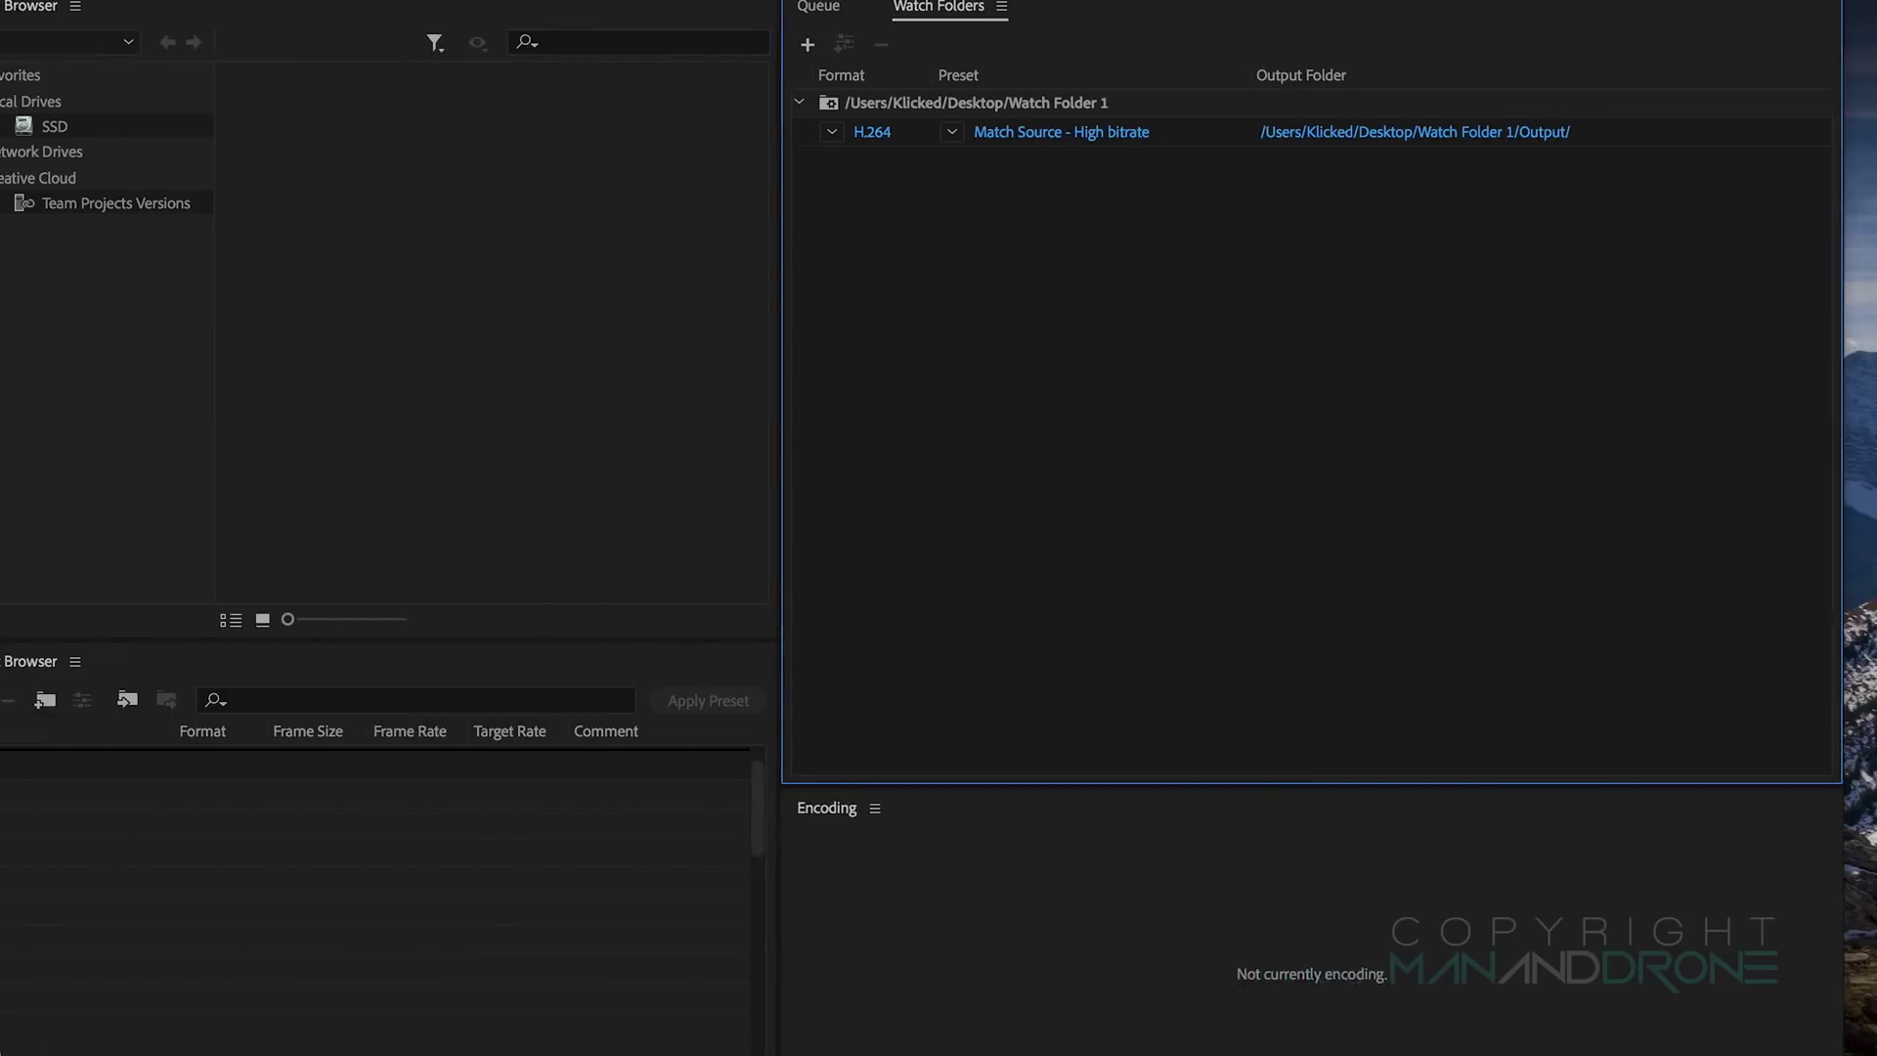
click(923, 135)
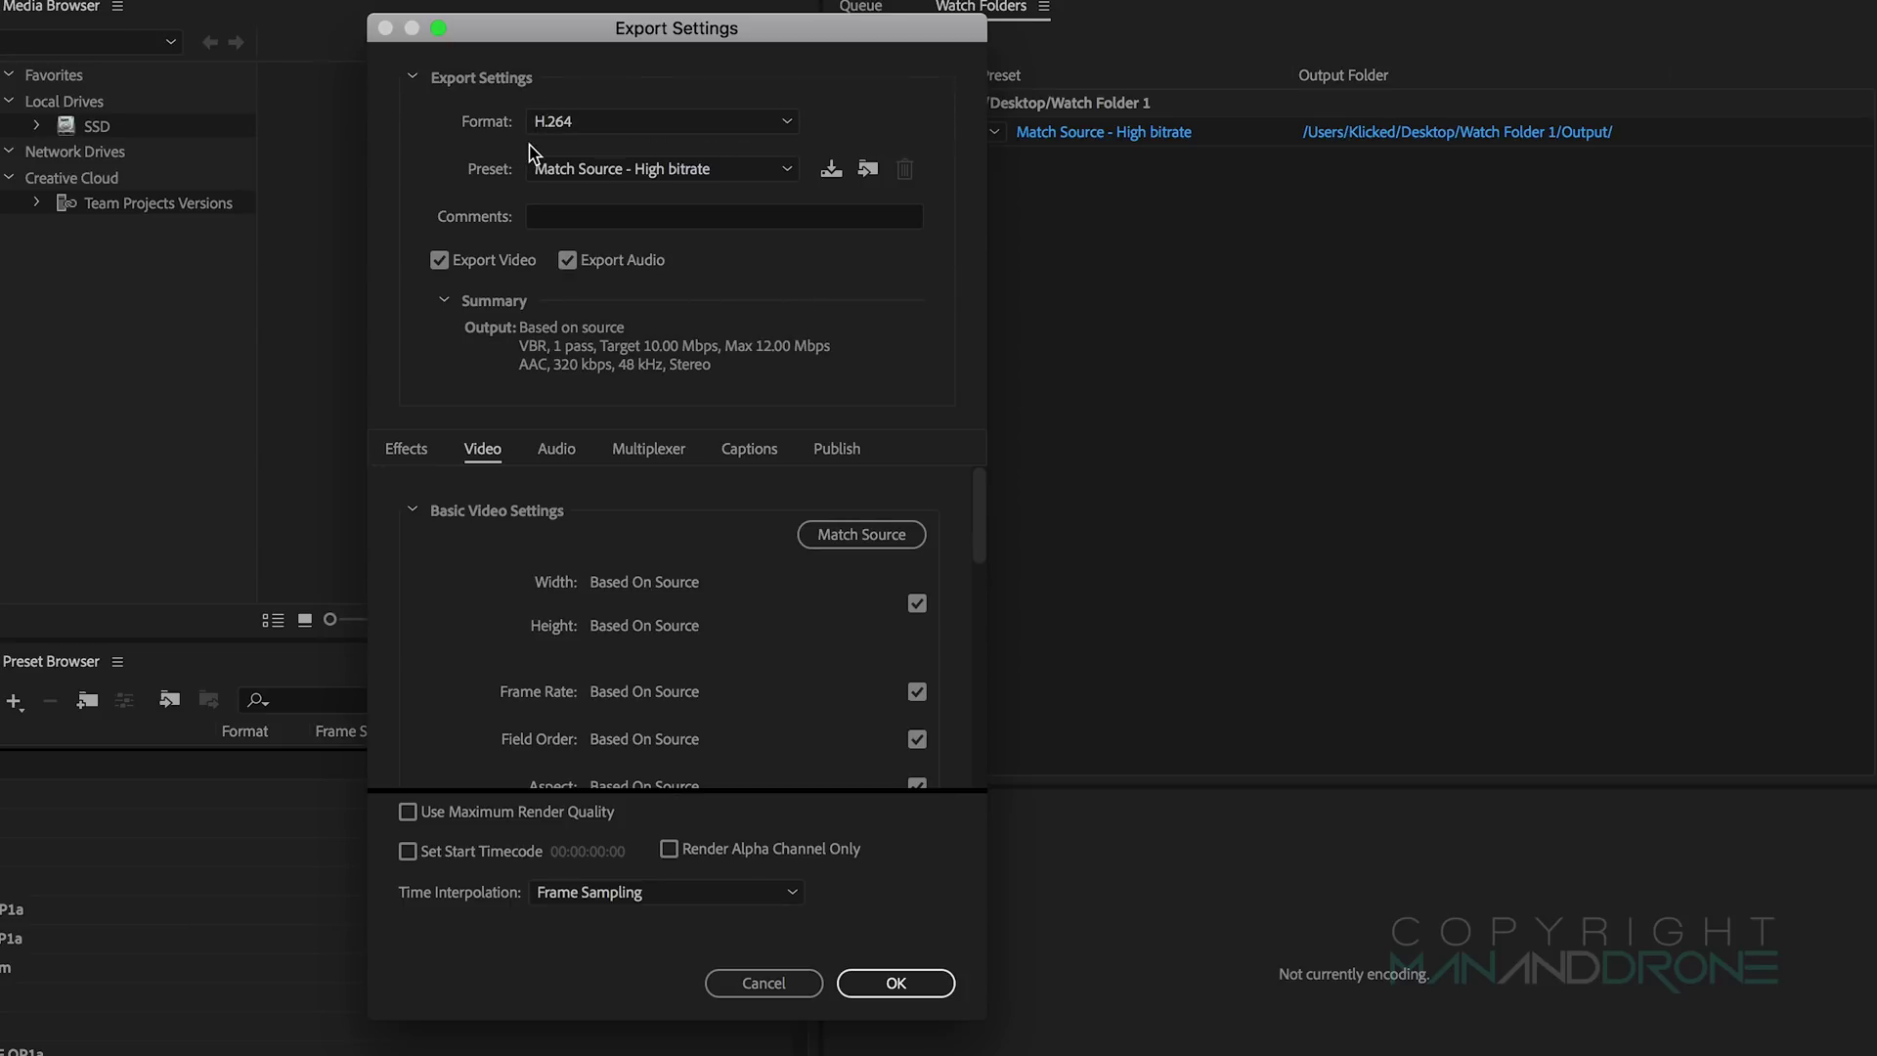
Step: Set the export to QuickTime with Apple ProRes 422 (HQ) video and audio export off
click(604, 125)
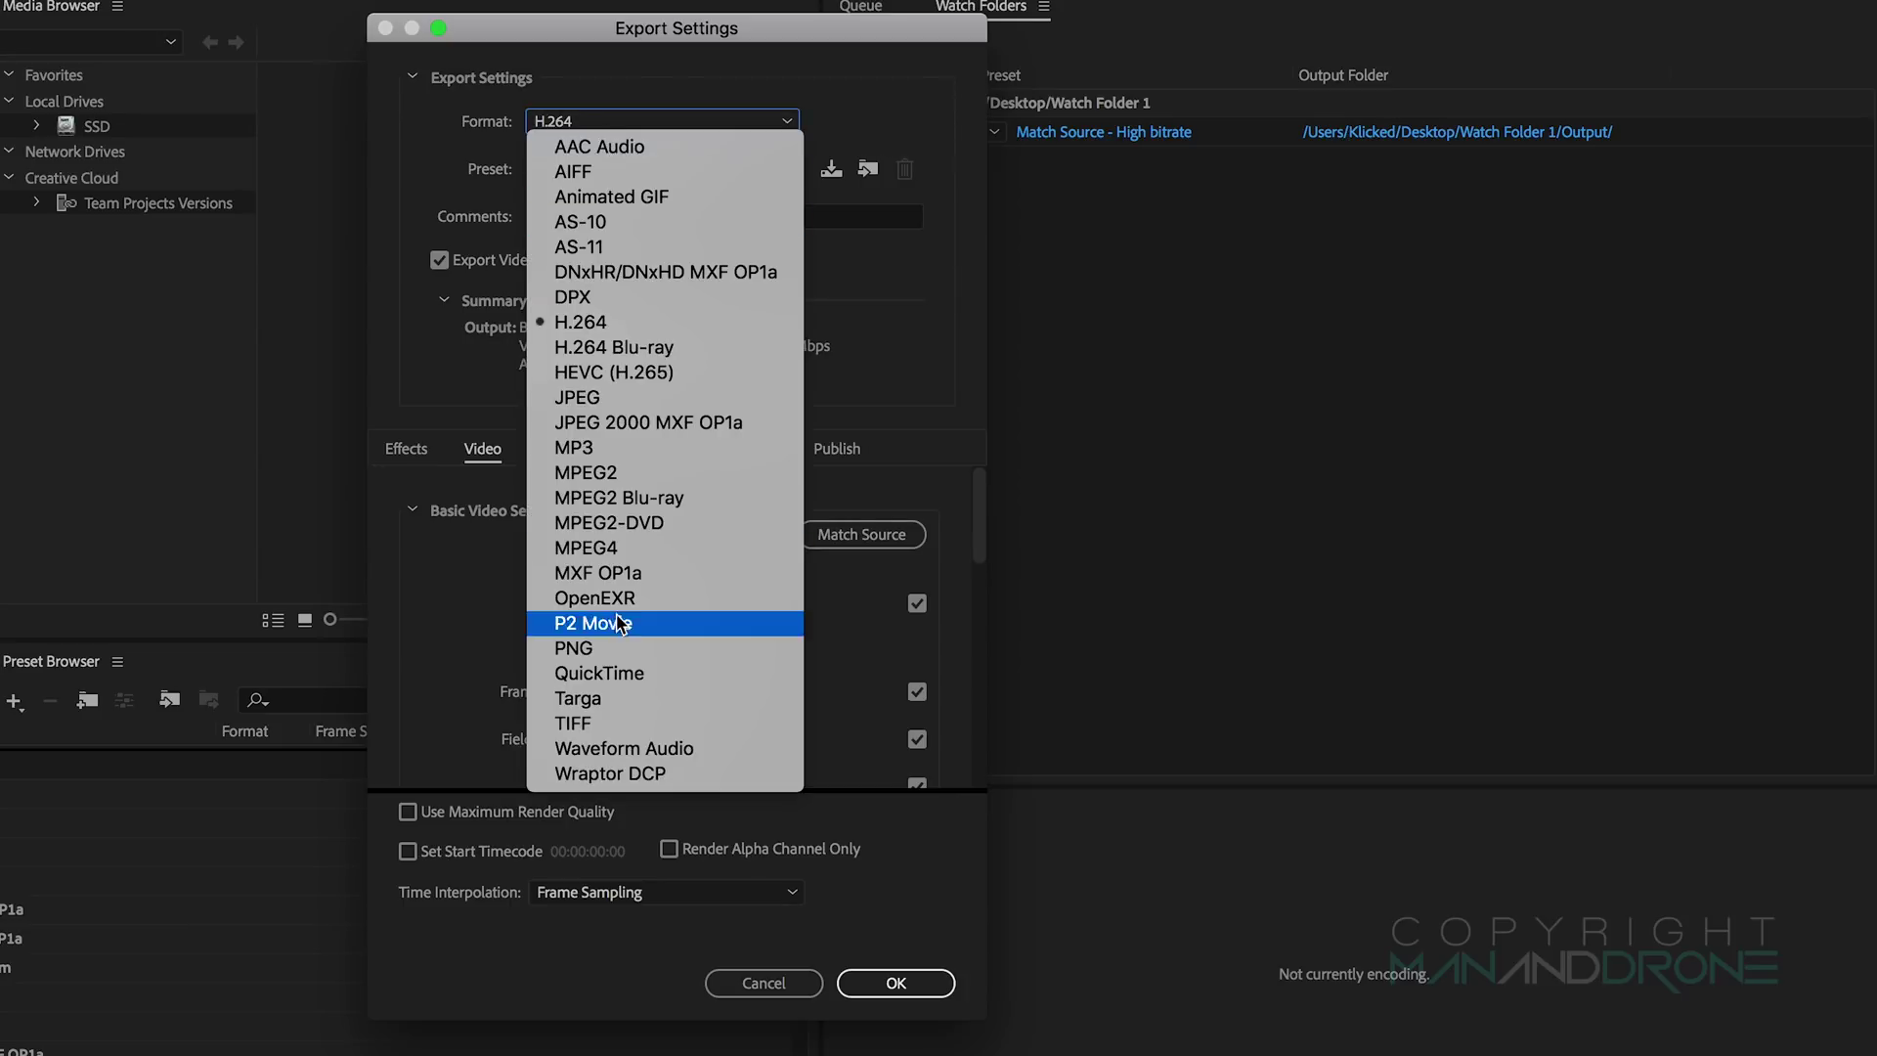
click(625, 674)
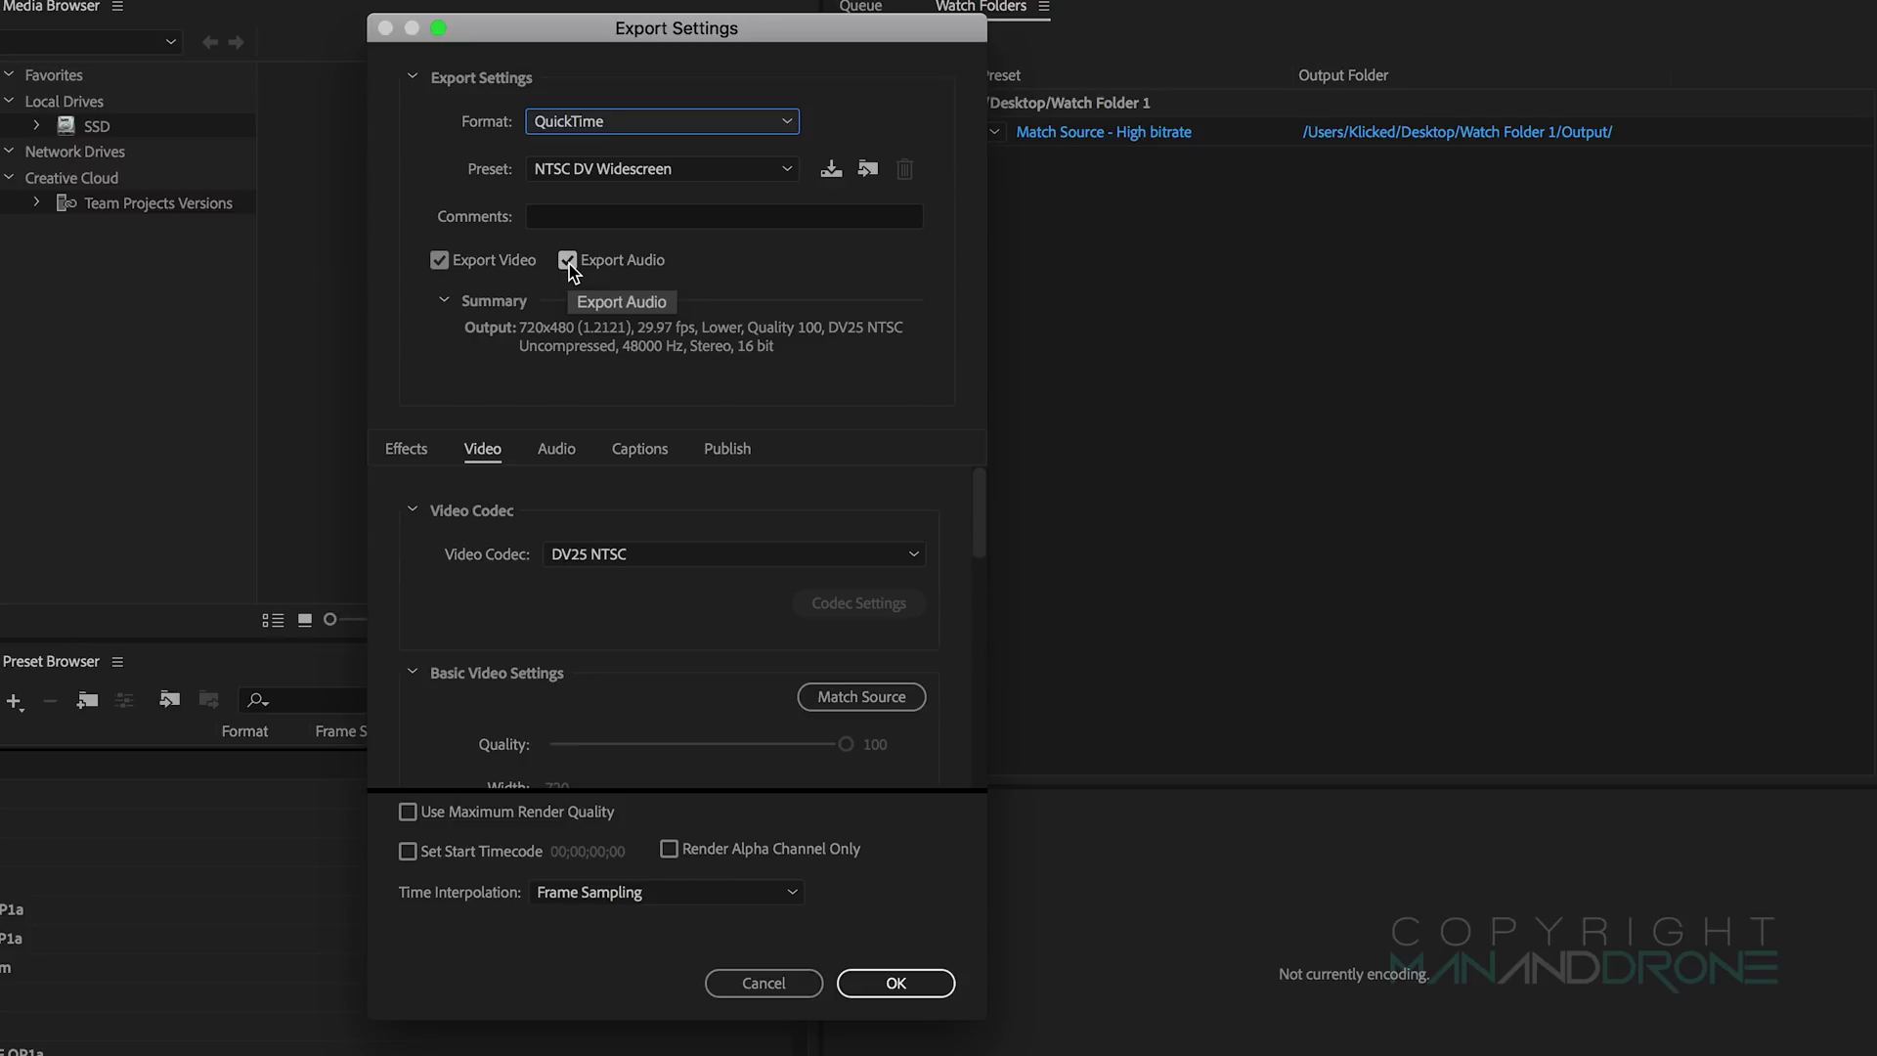
click(567, 260)
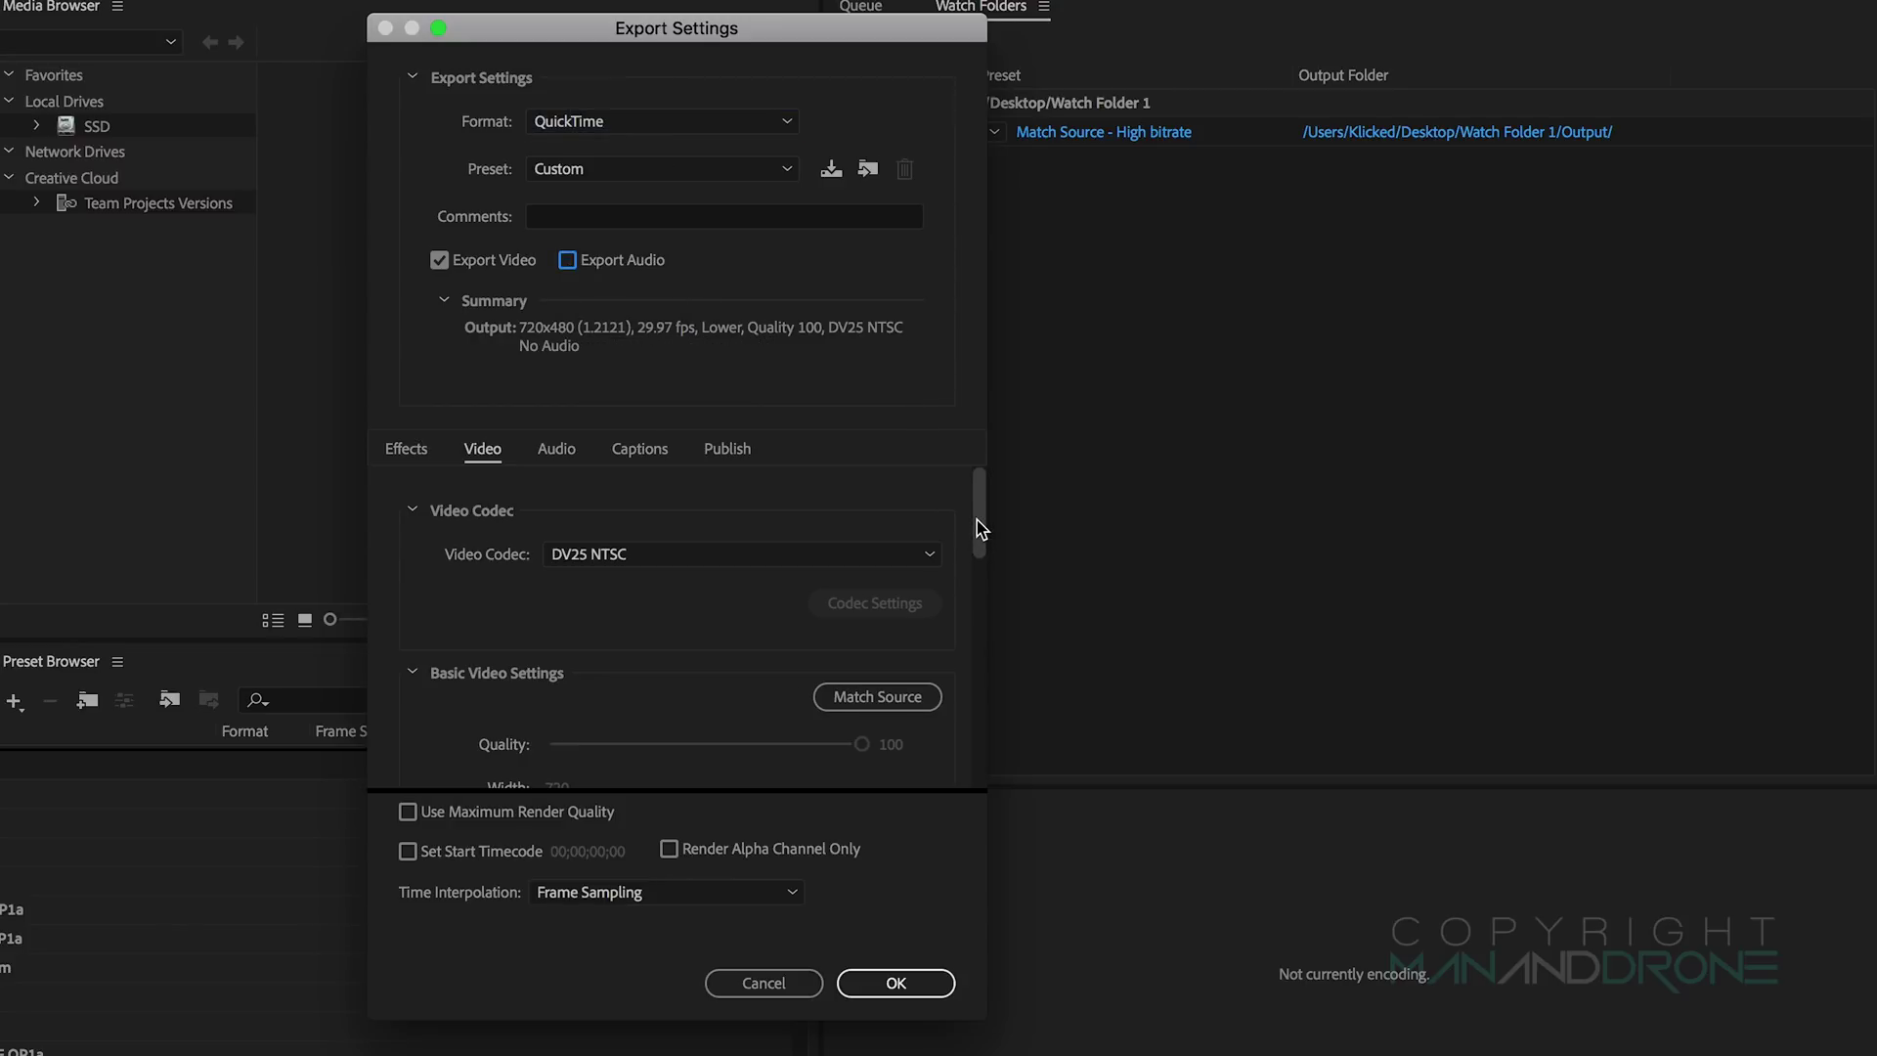
click(886, 554)
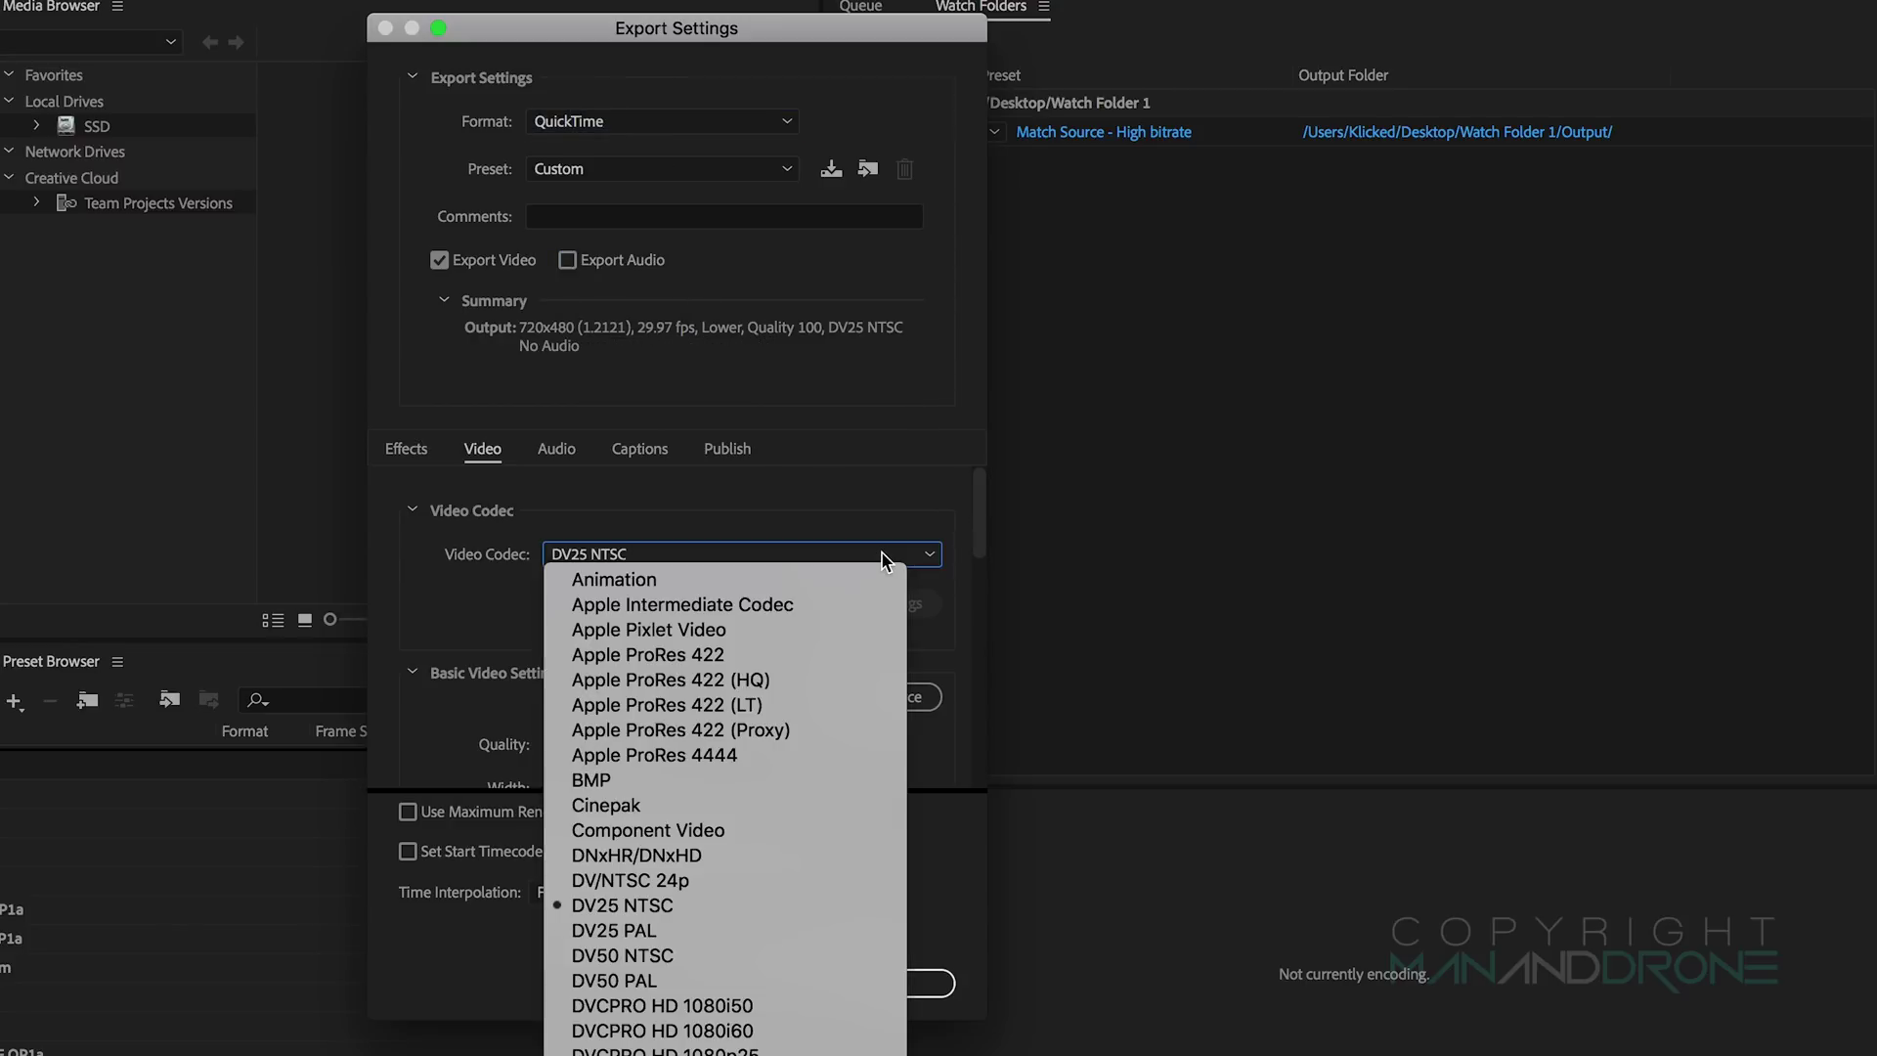
click(798, 681)
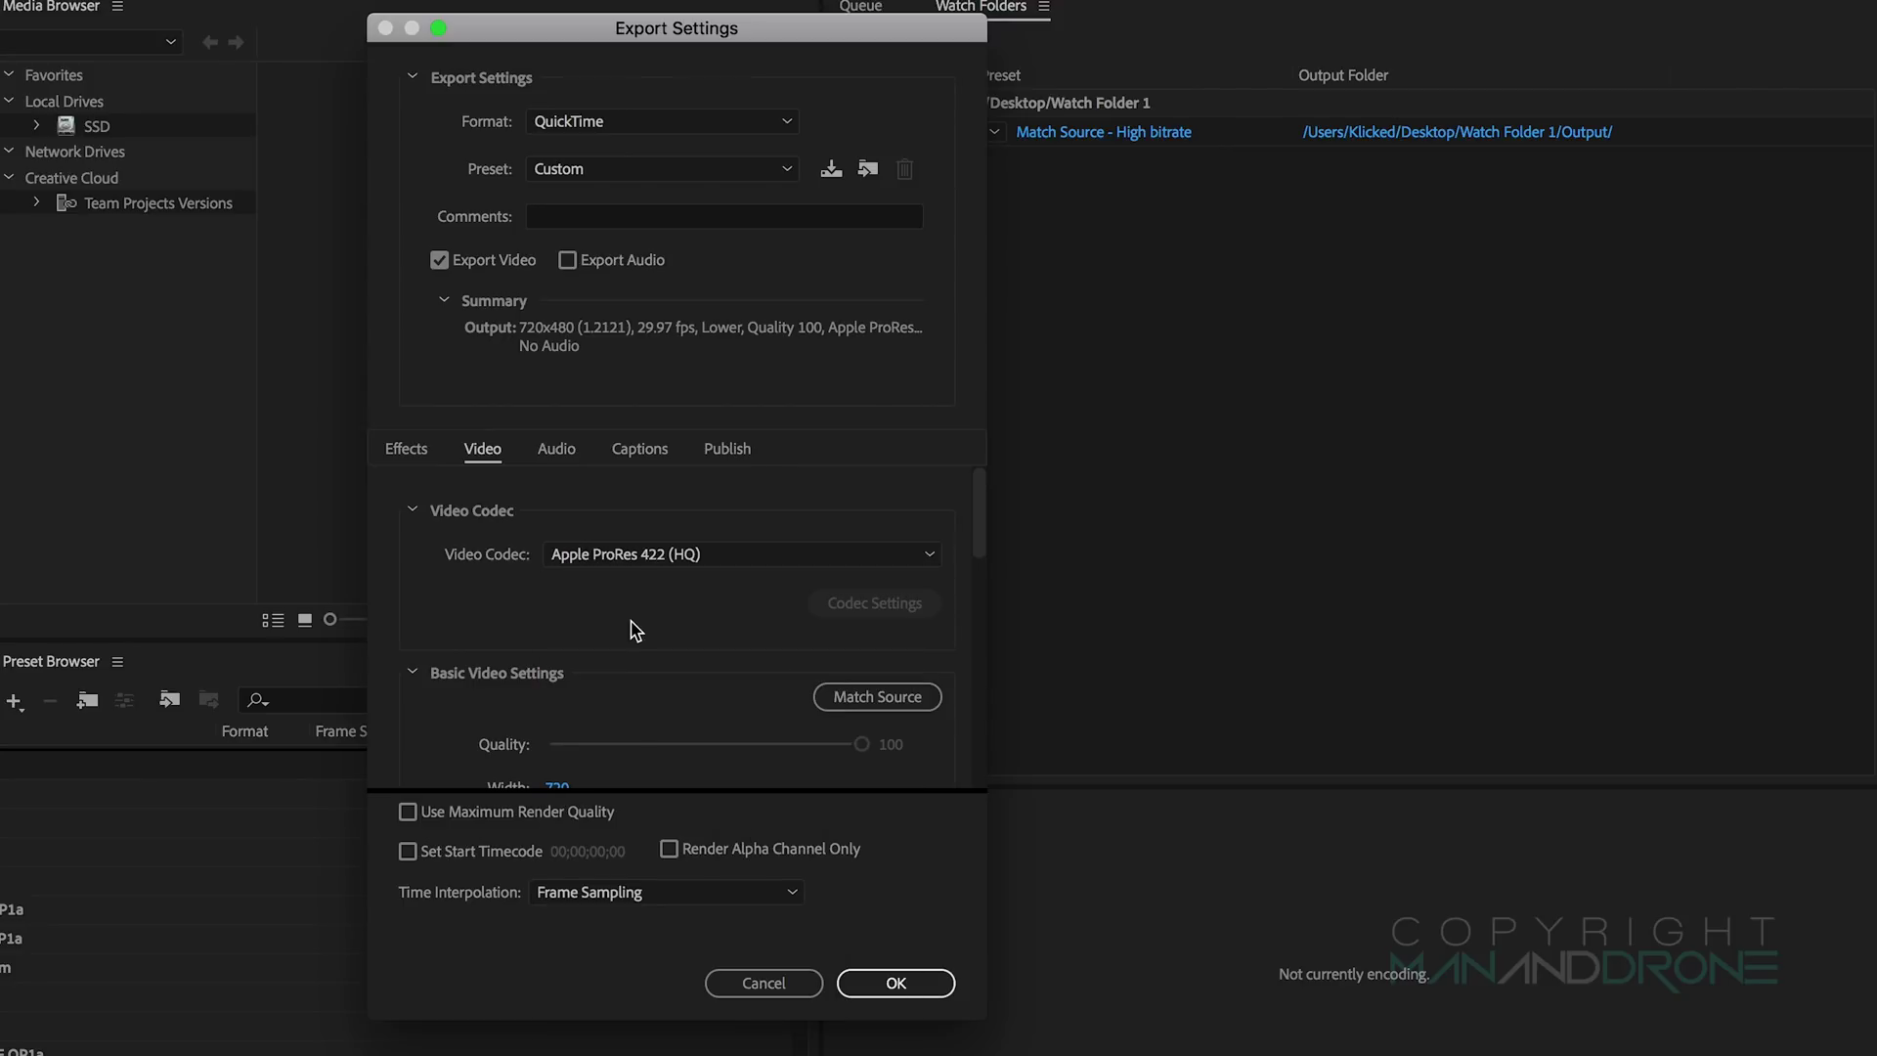
click(766, 566)
Step: Make the output width and height match the source
click(769, 680)
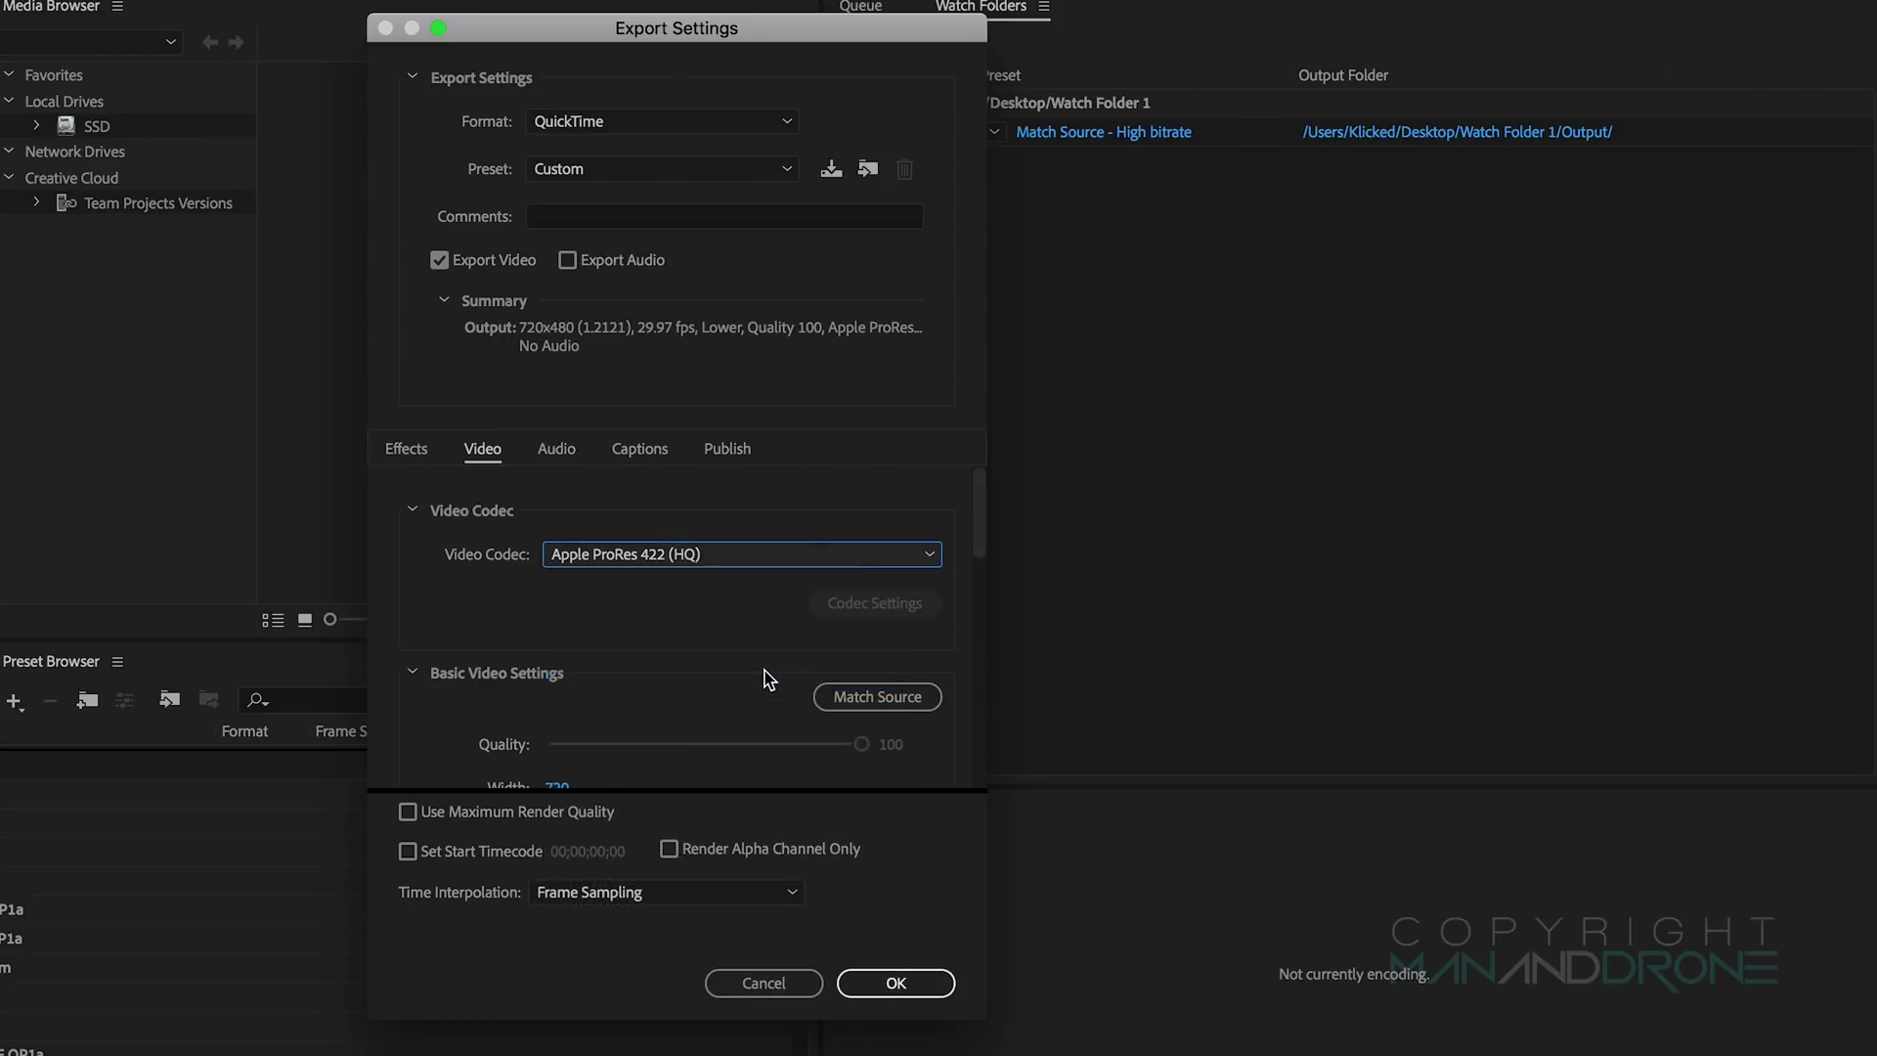
scroll(978, 567, down, 3)
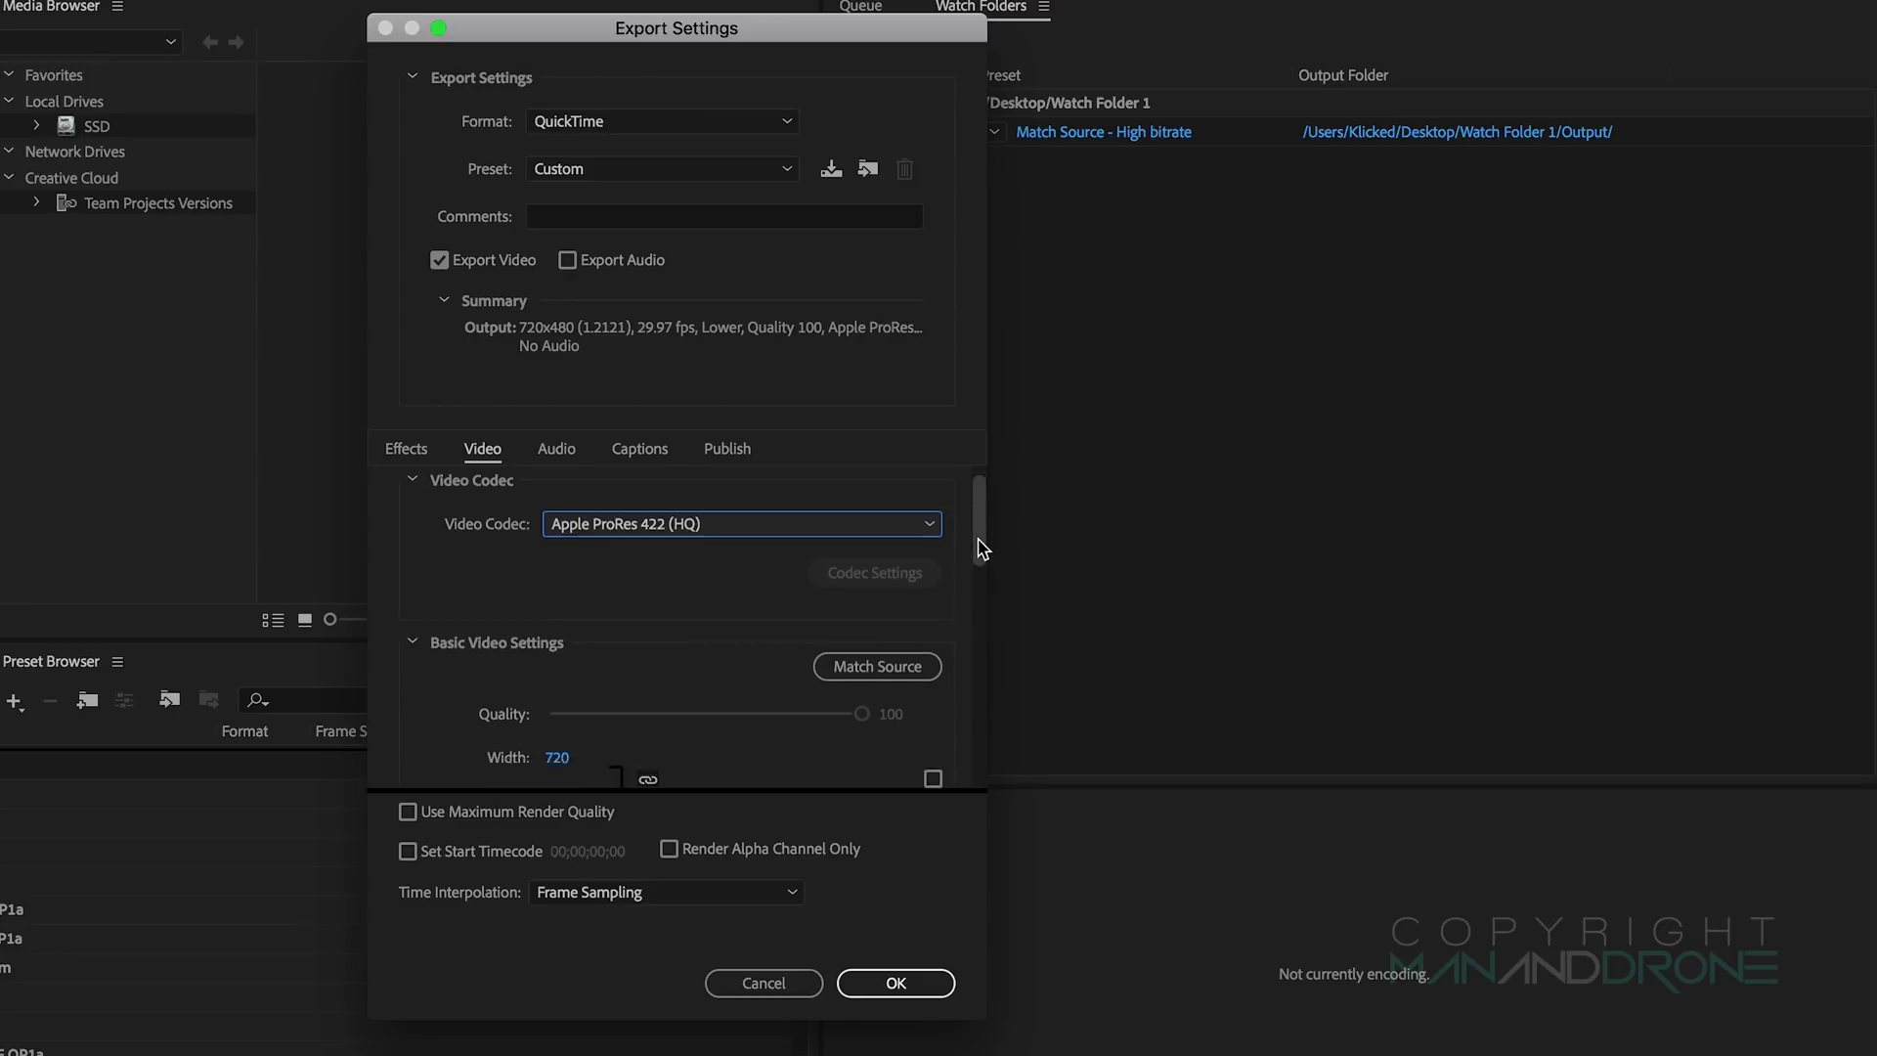
scroll(981, 570, down, 3)
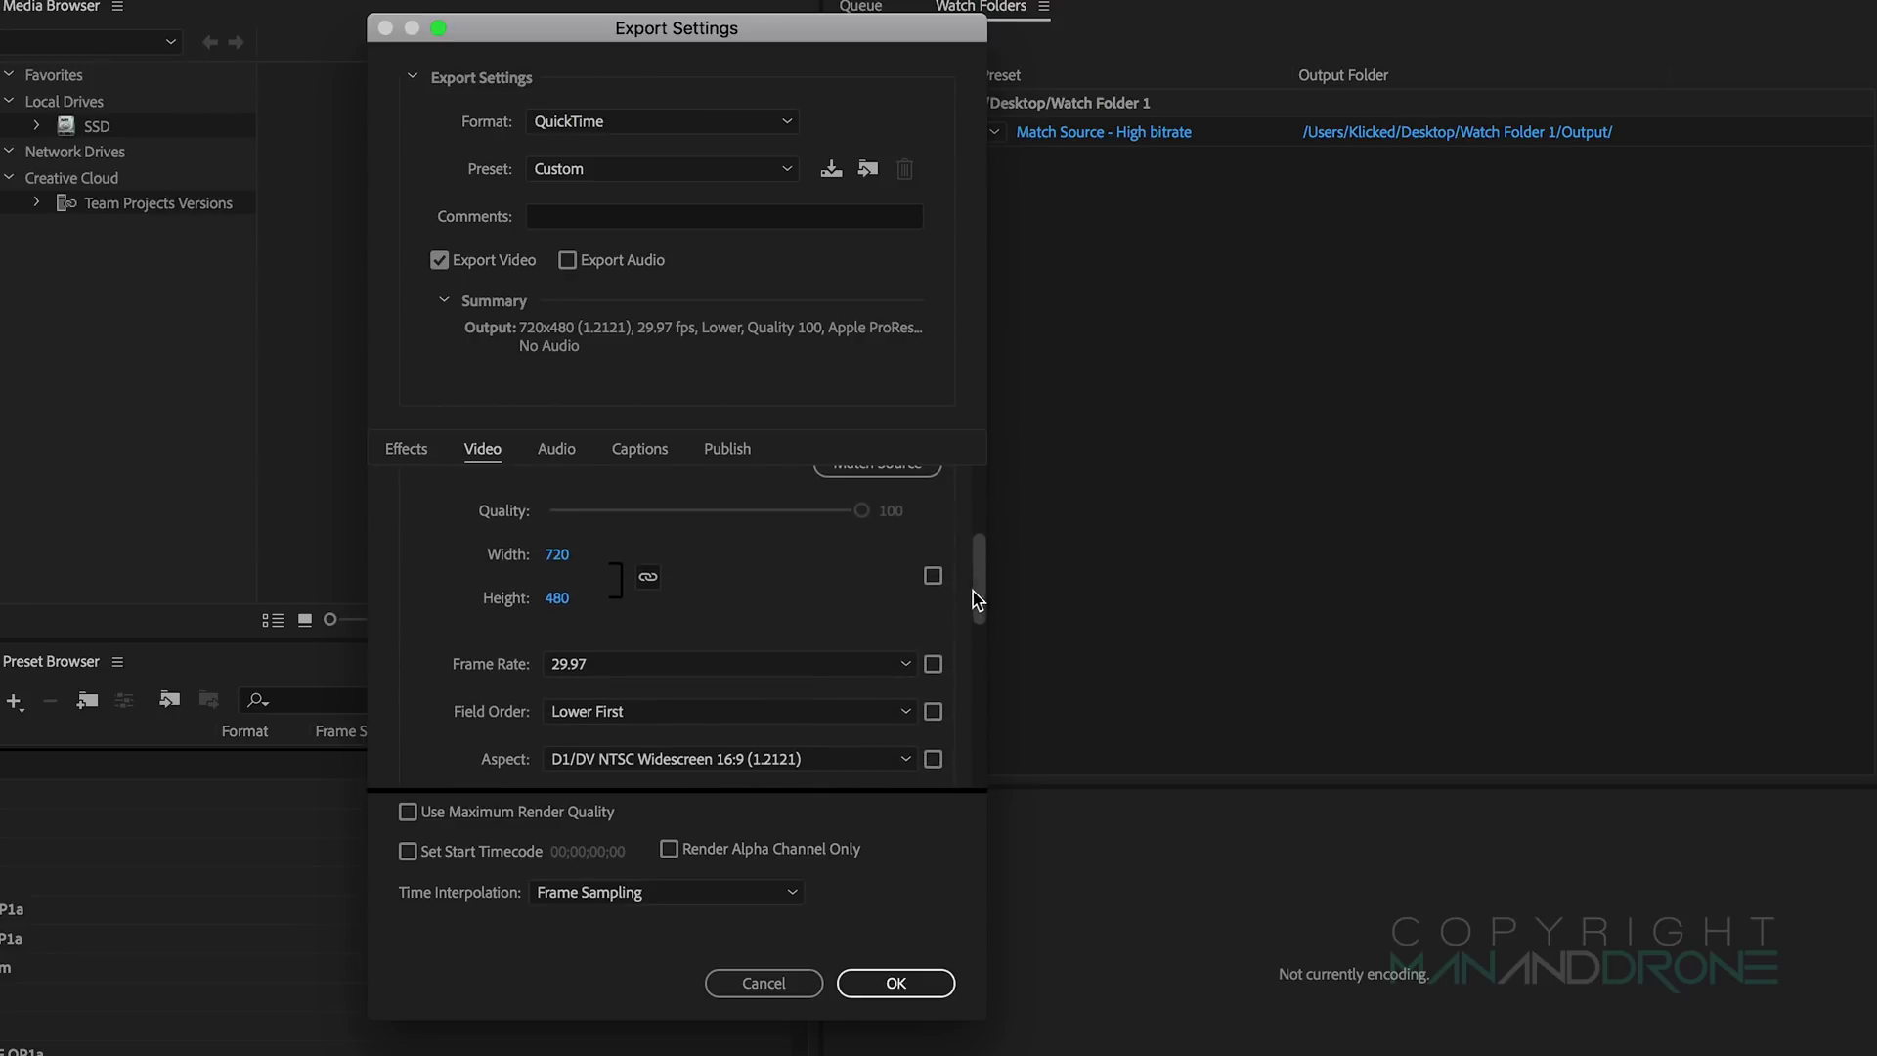
click(933, 575)
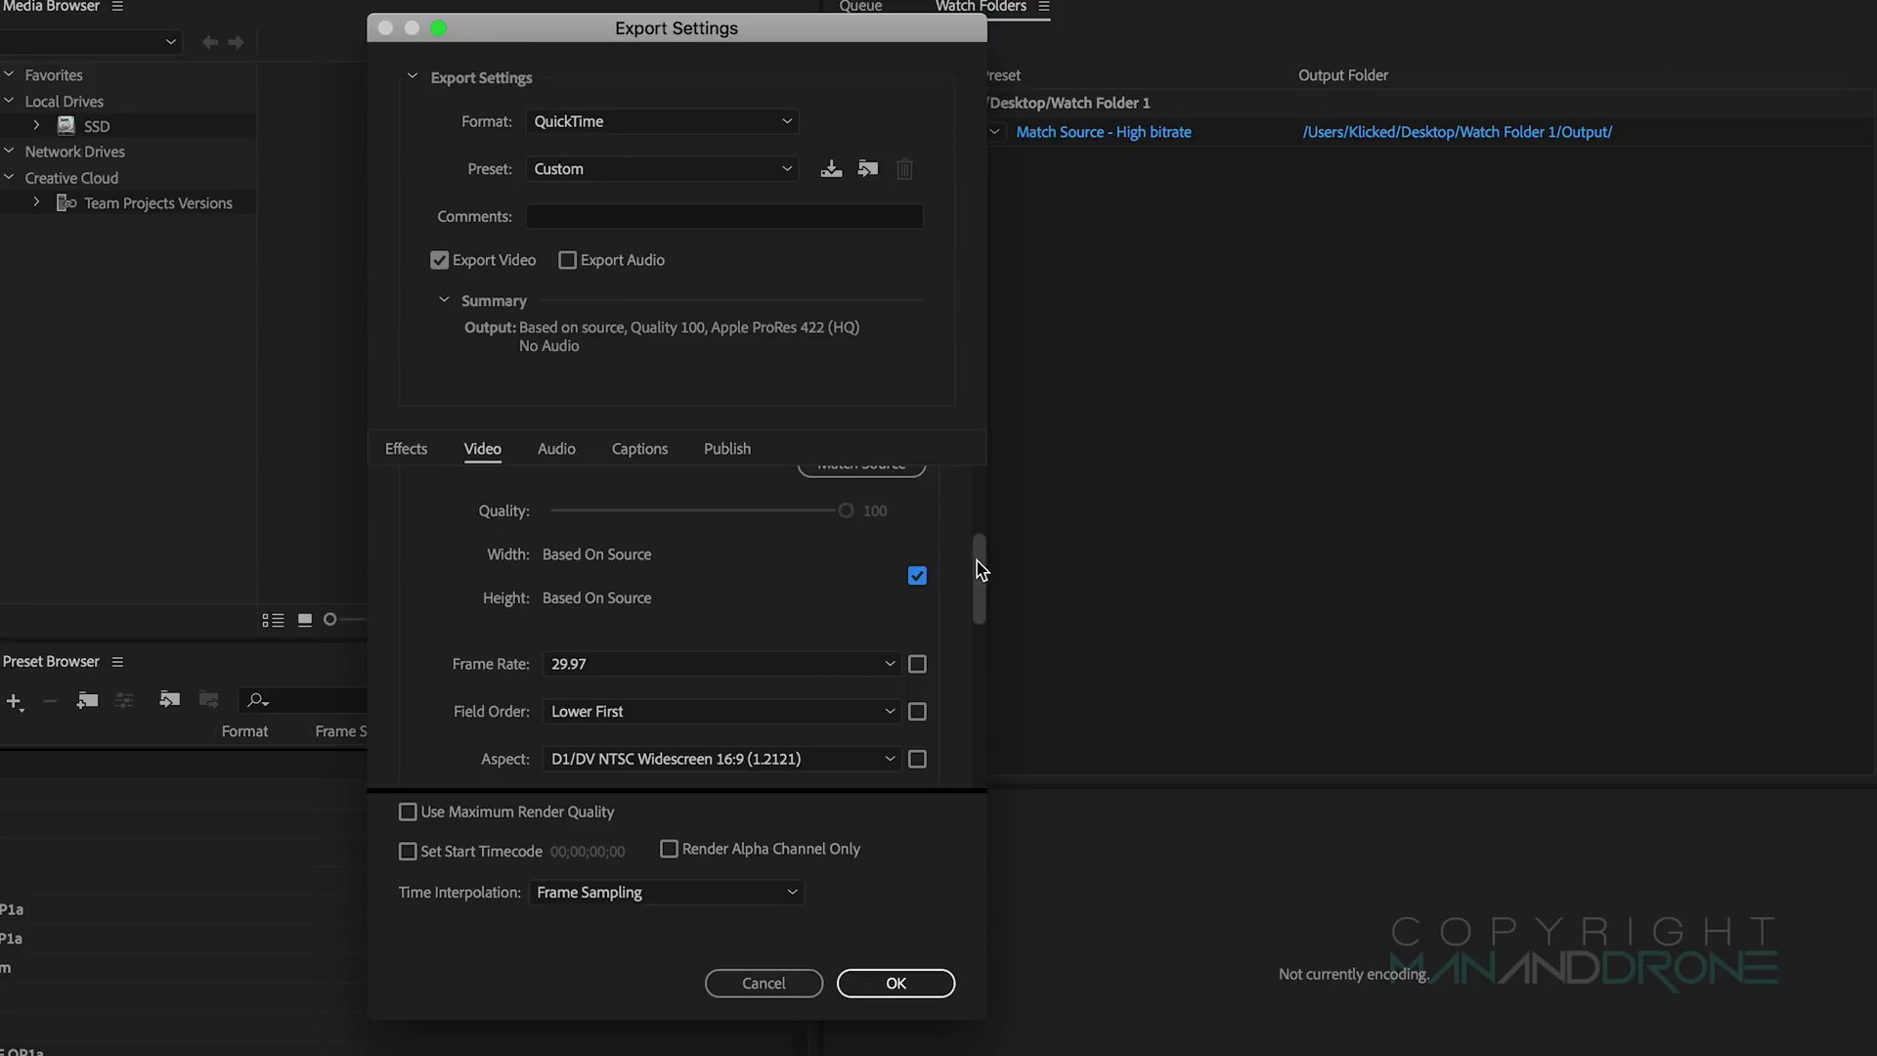
drag(981, 570, 982, 540)
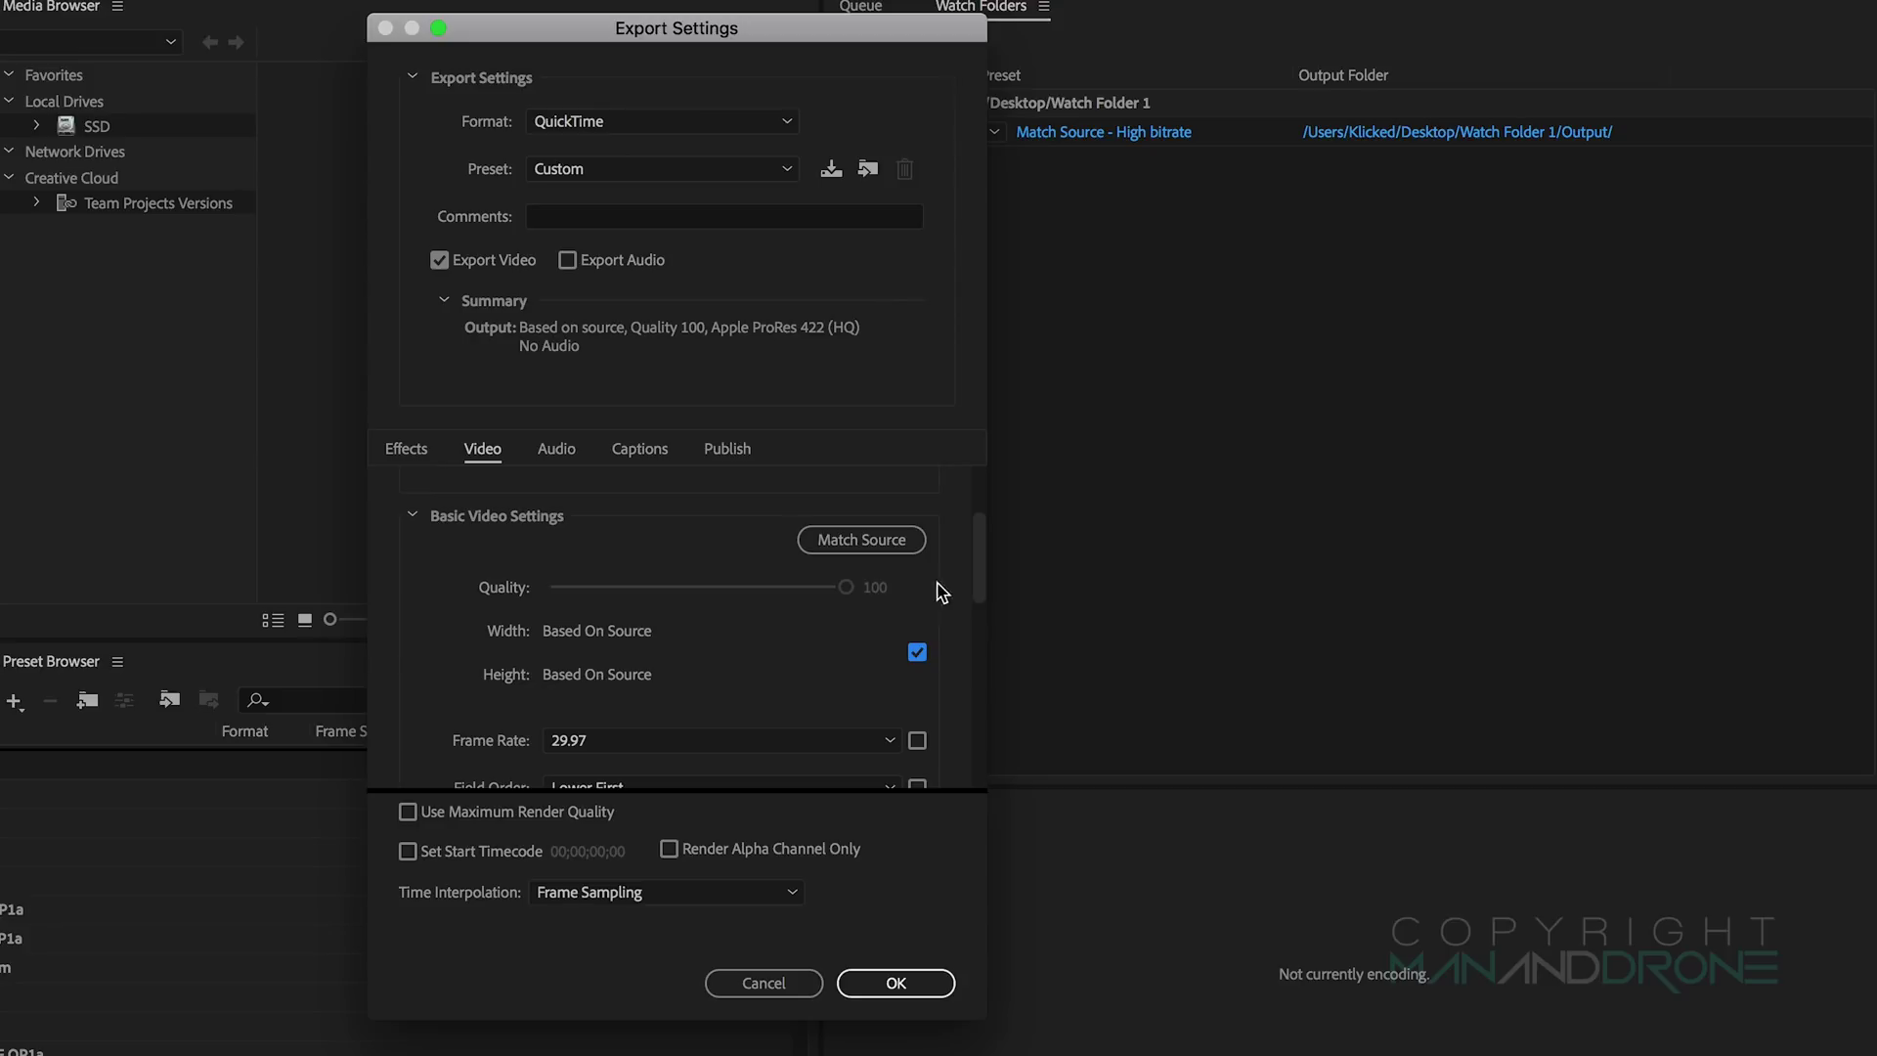
scroll(977, 581, down, 3)
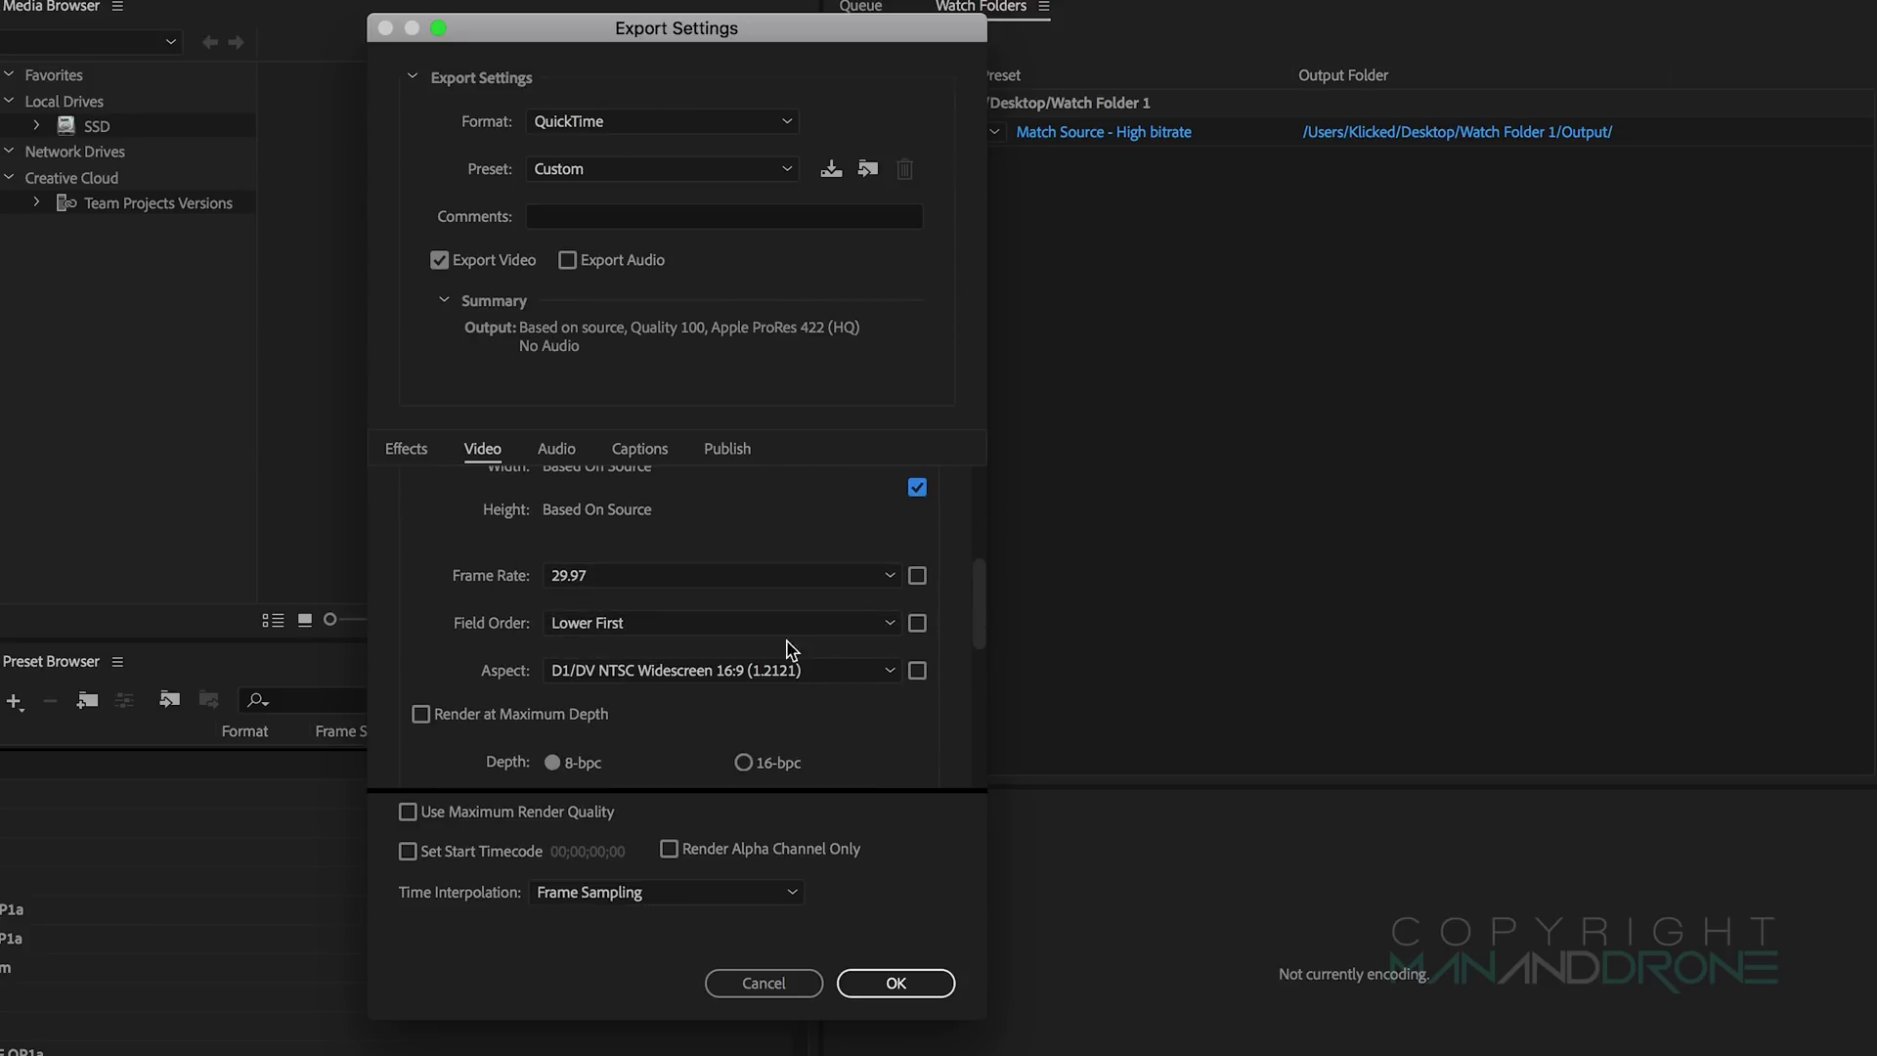
Step: Set pixel aspect to Square Pixels (1.0) and apply the Custom QuickTime preset to Watch Folder 1
click(872, 669)
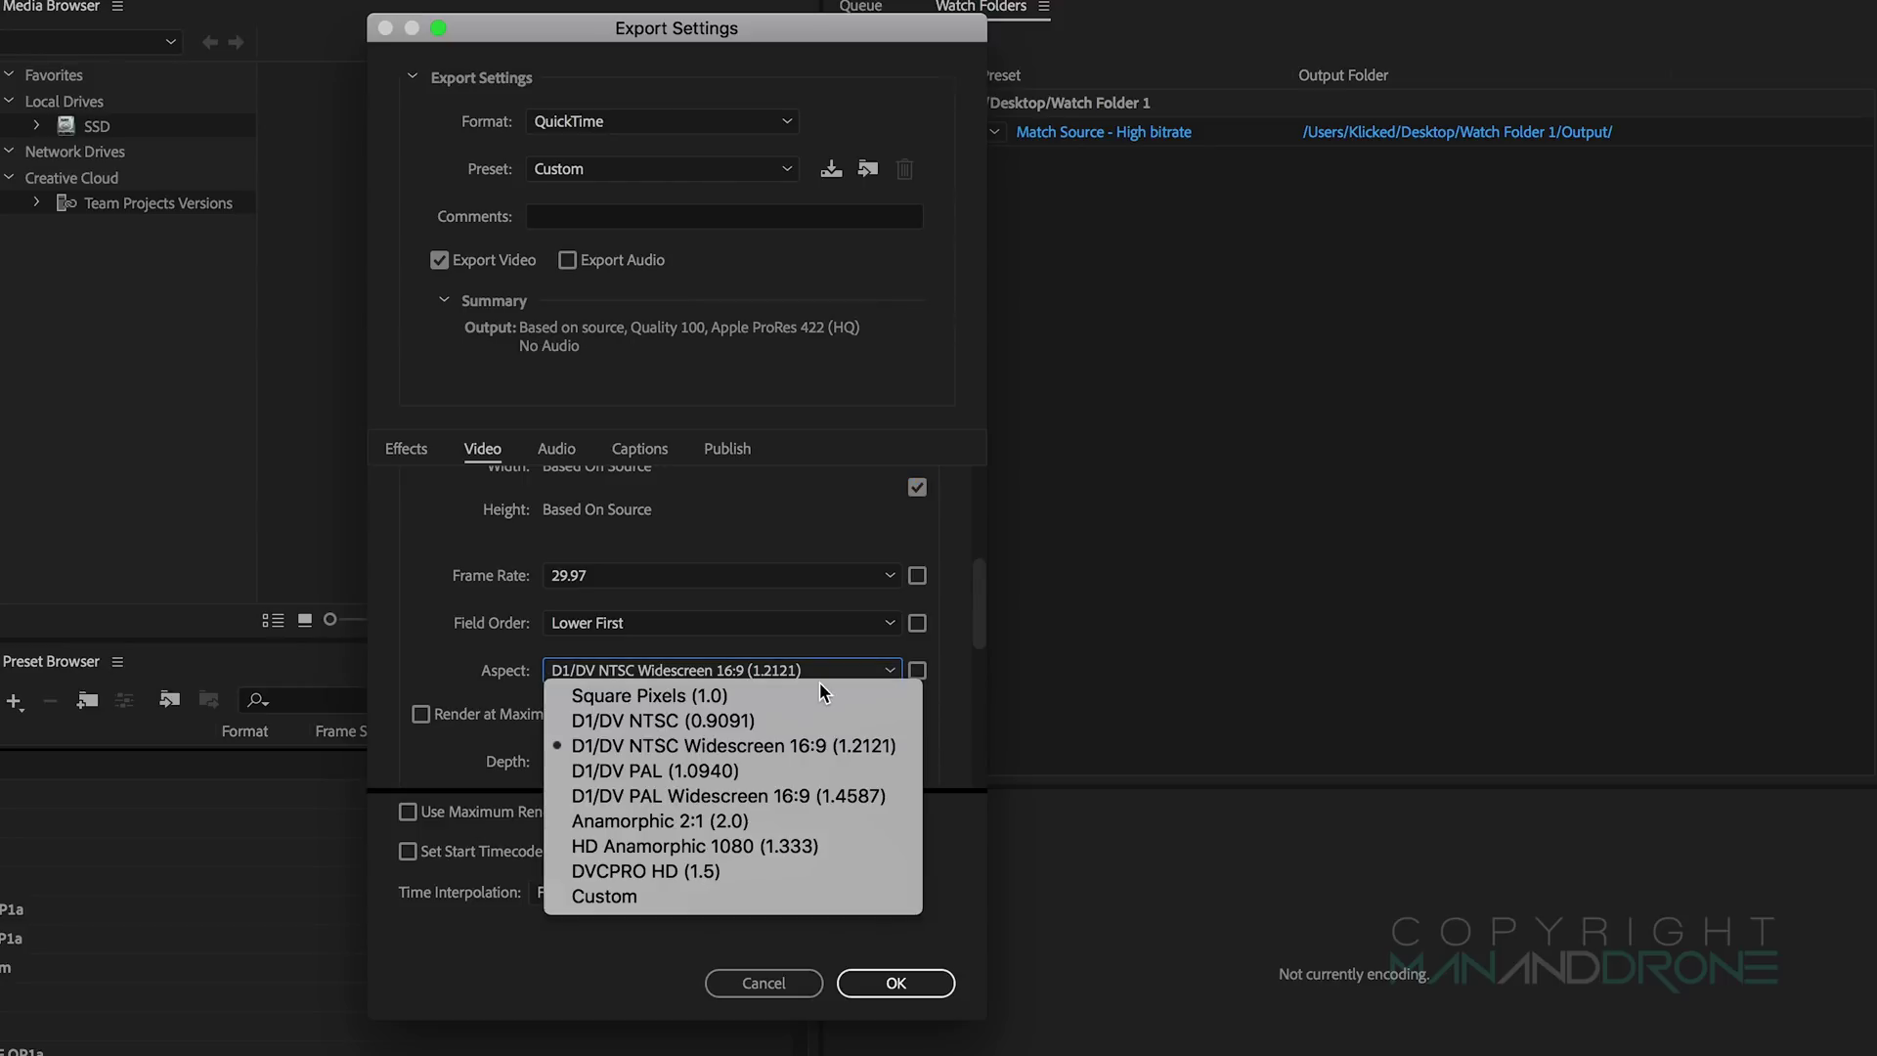
click(754, 697)
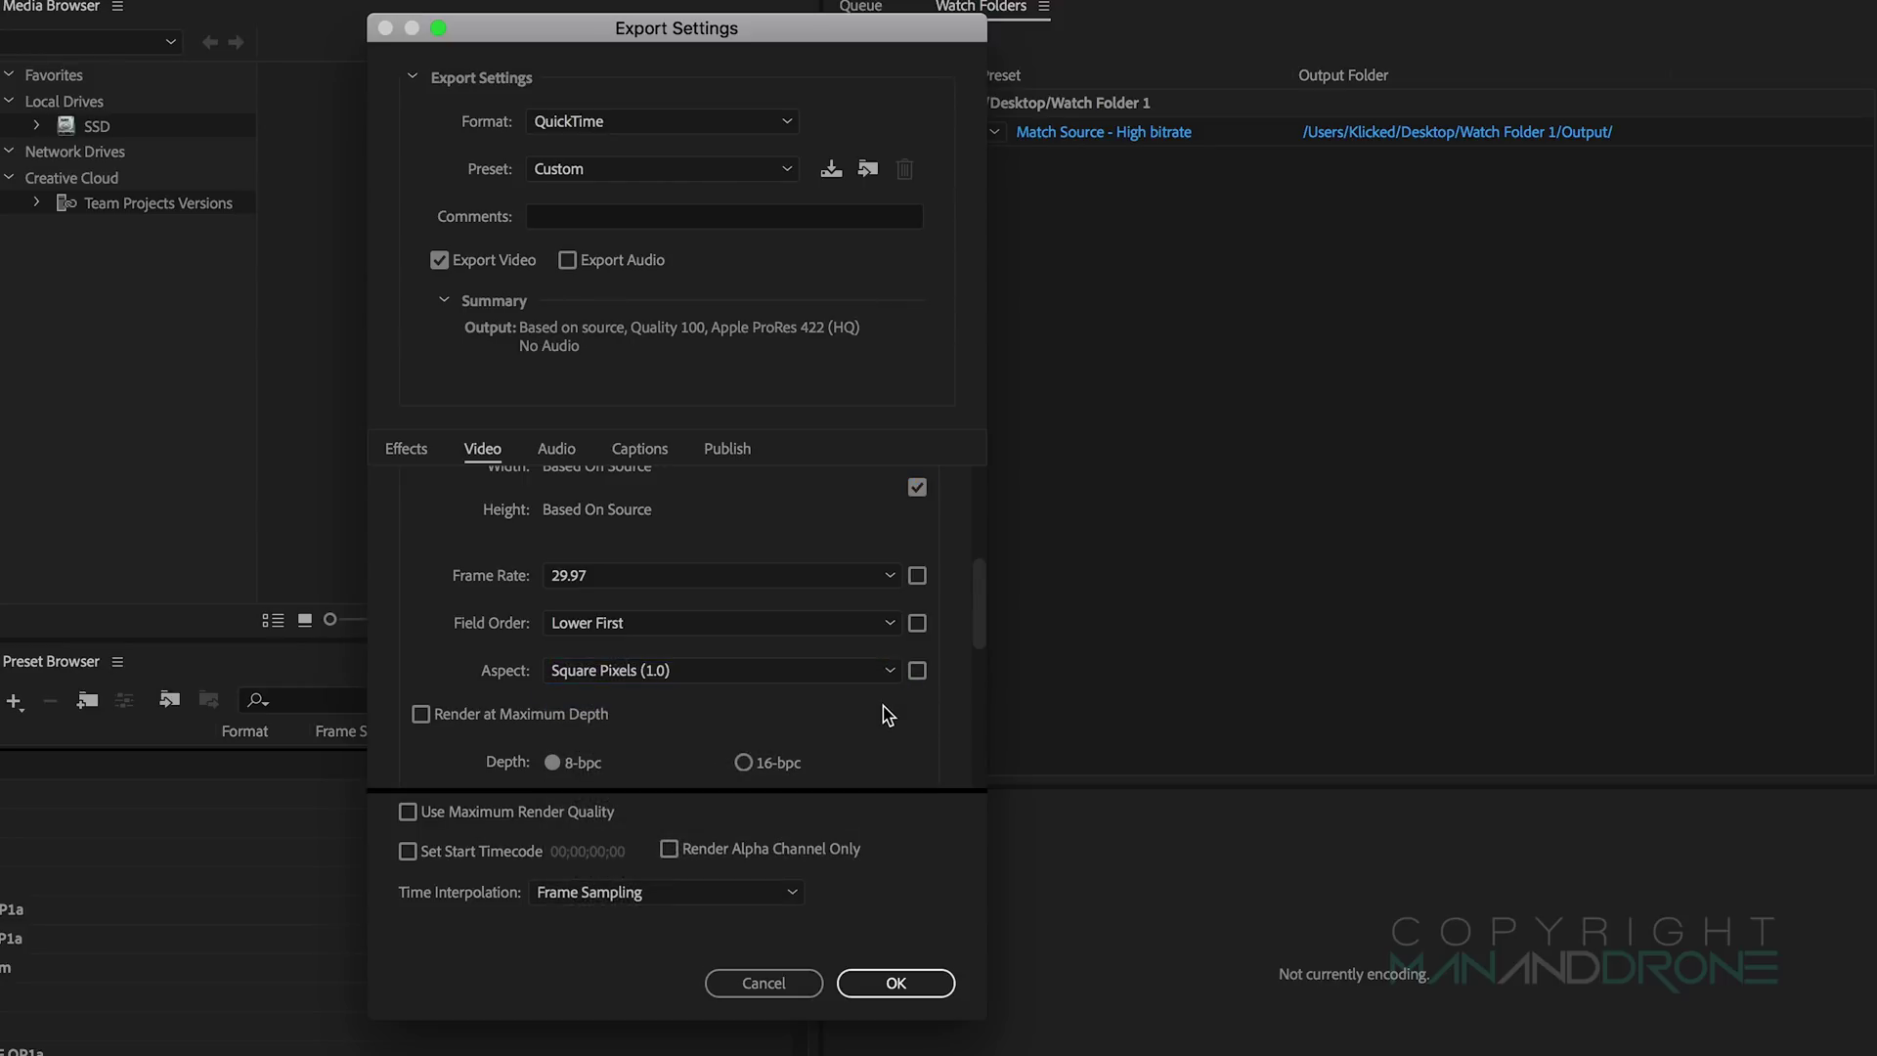
scroll(984, 636, down, 2)
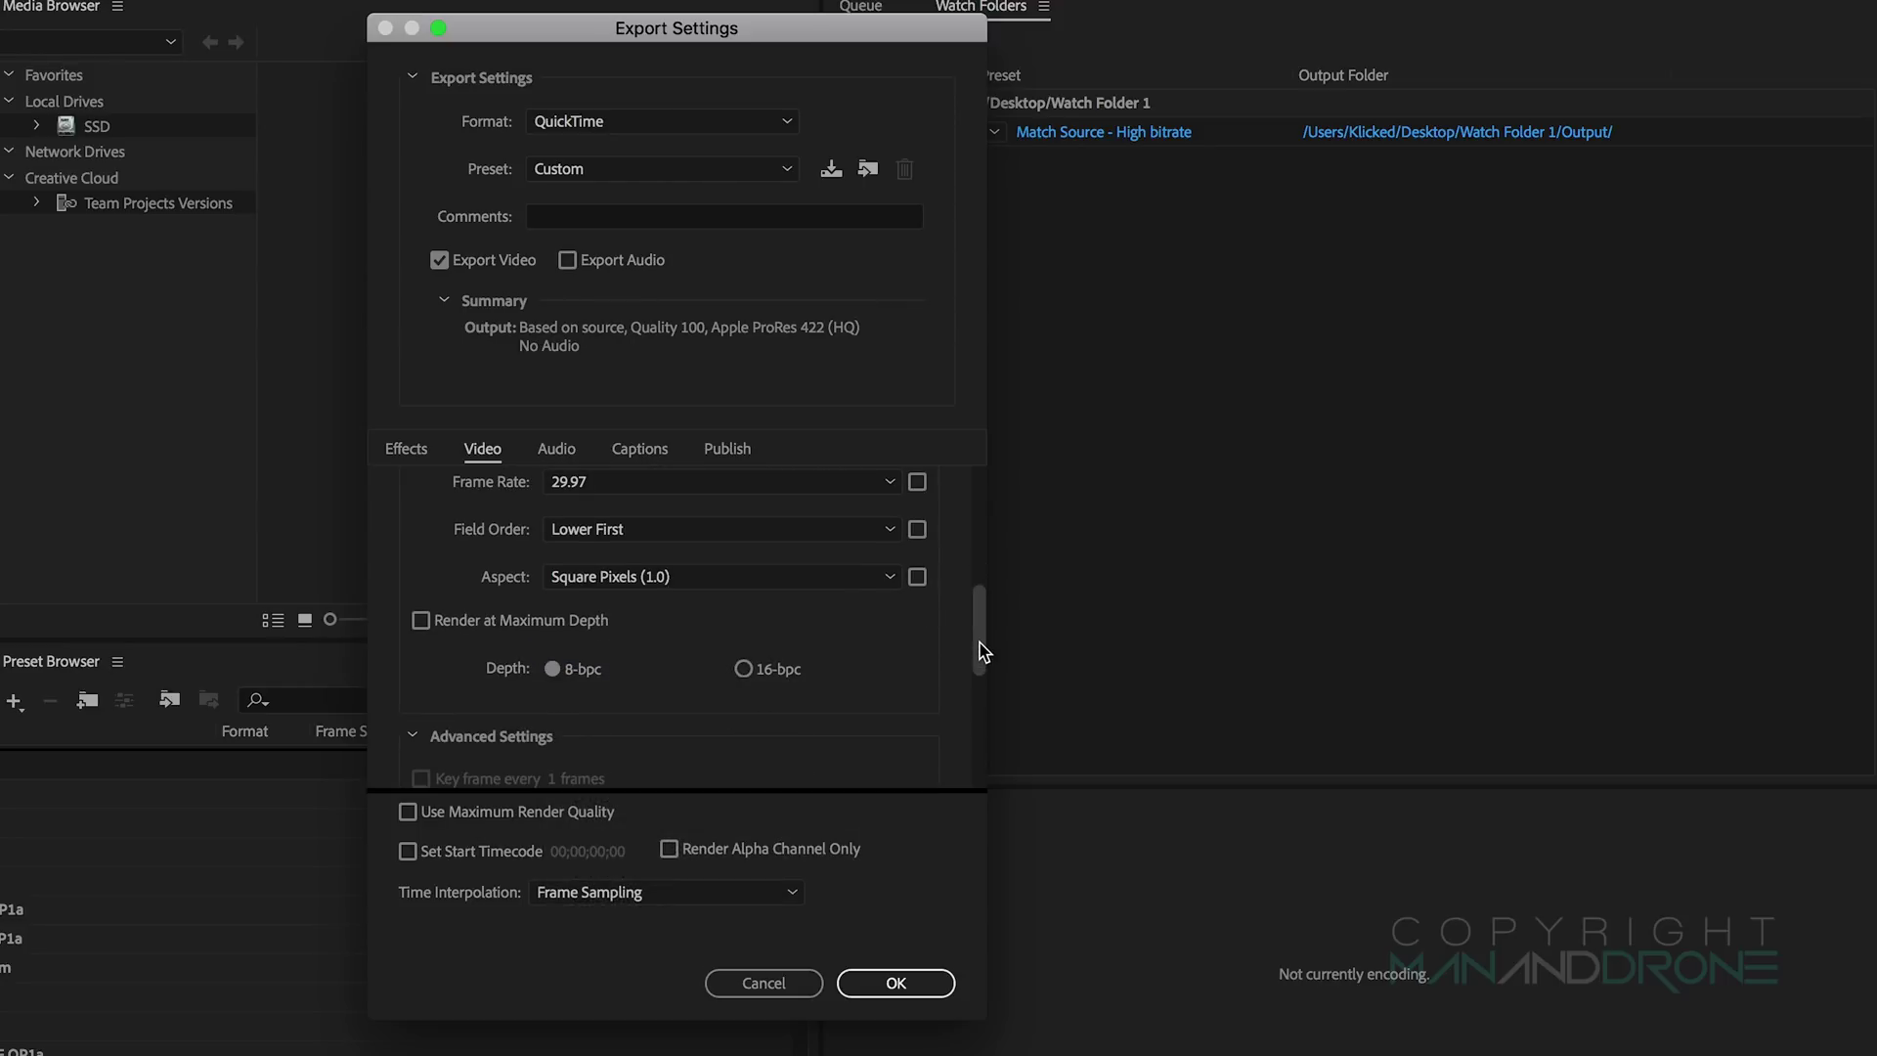
scroll(660, 619, down, 2)
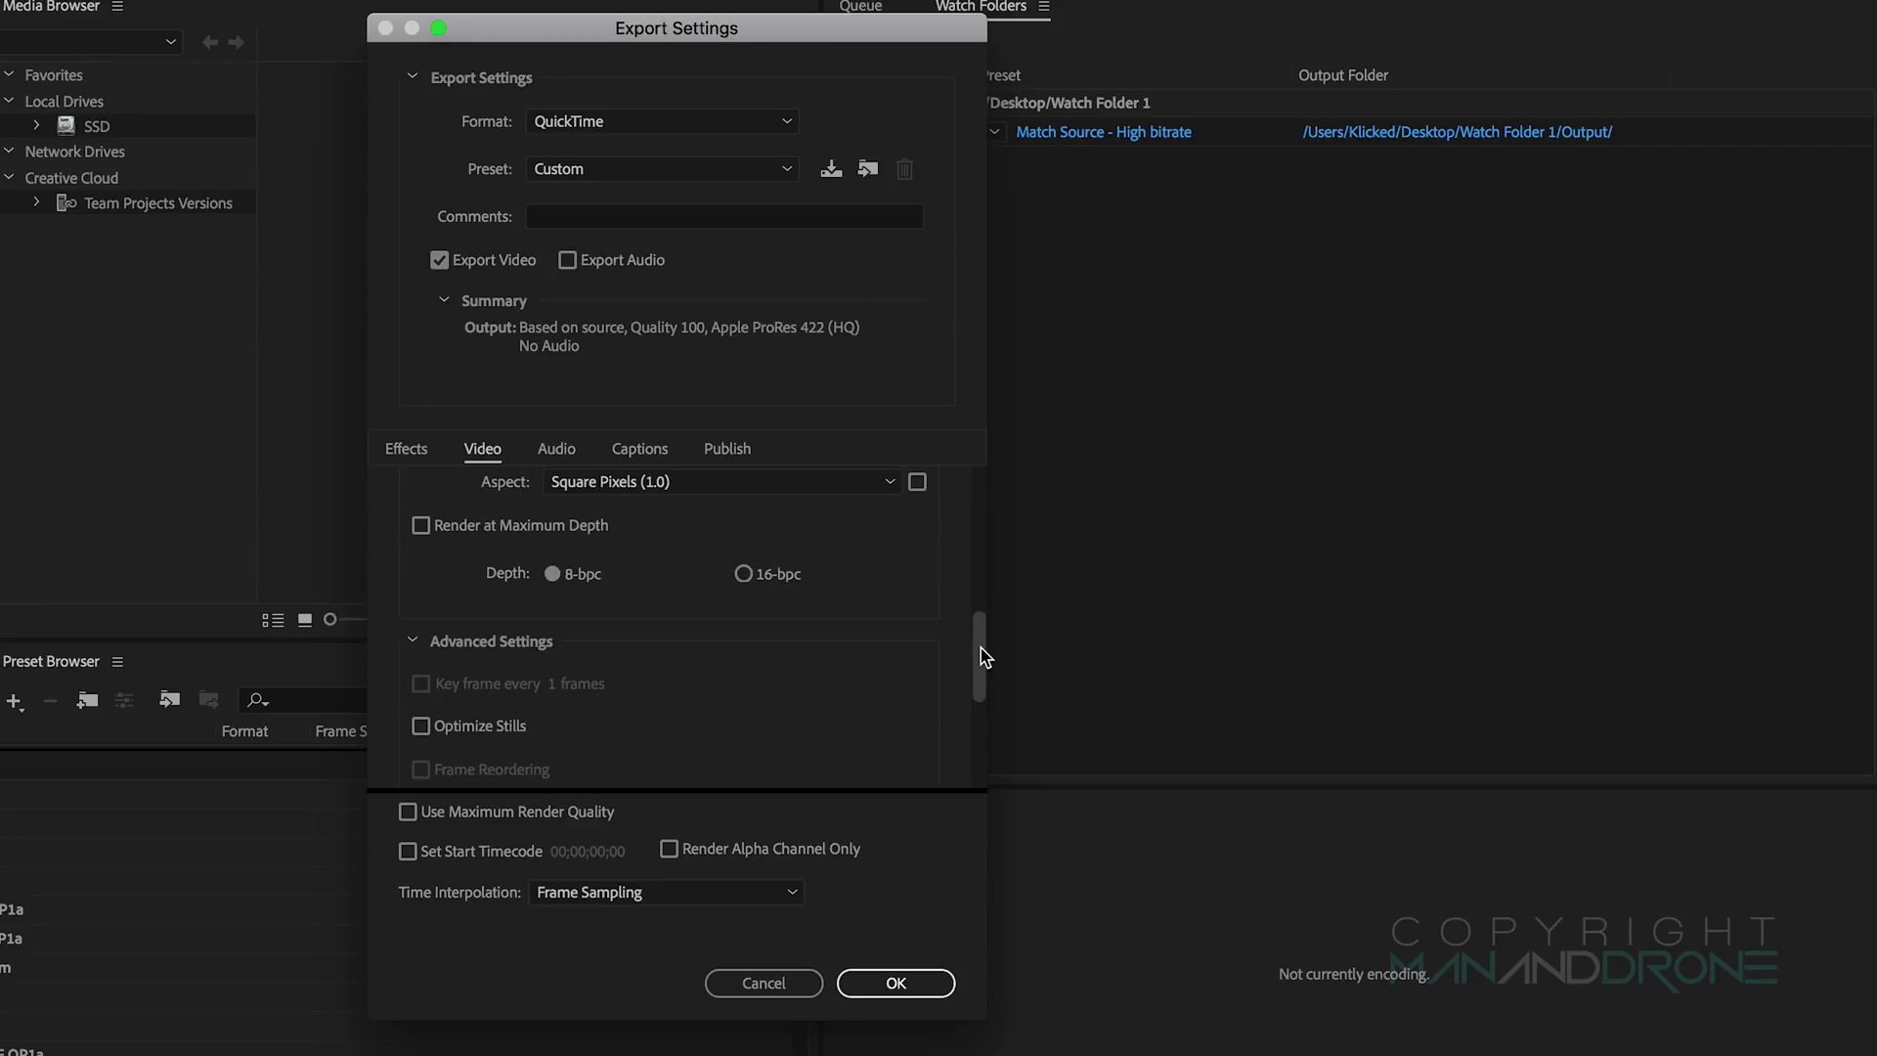
drag(985, 657, 974, 767)
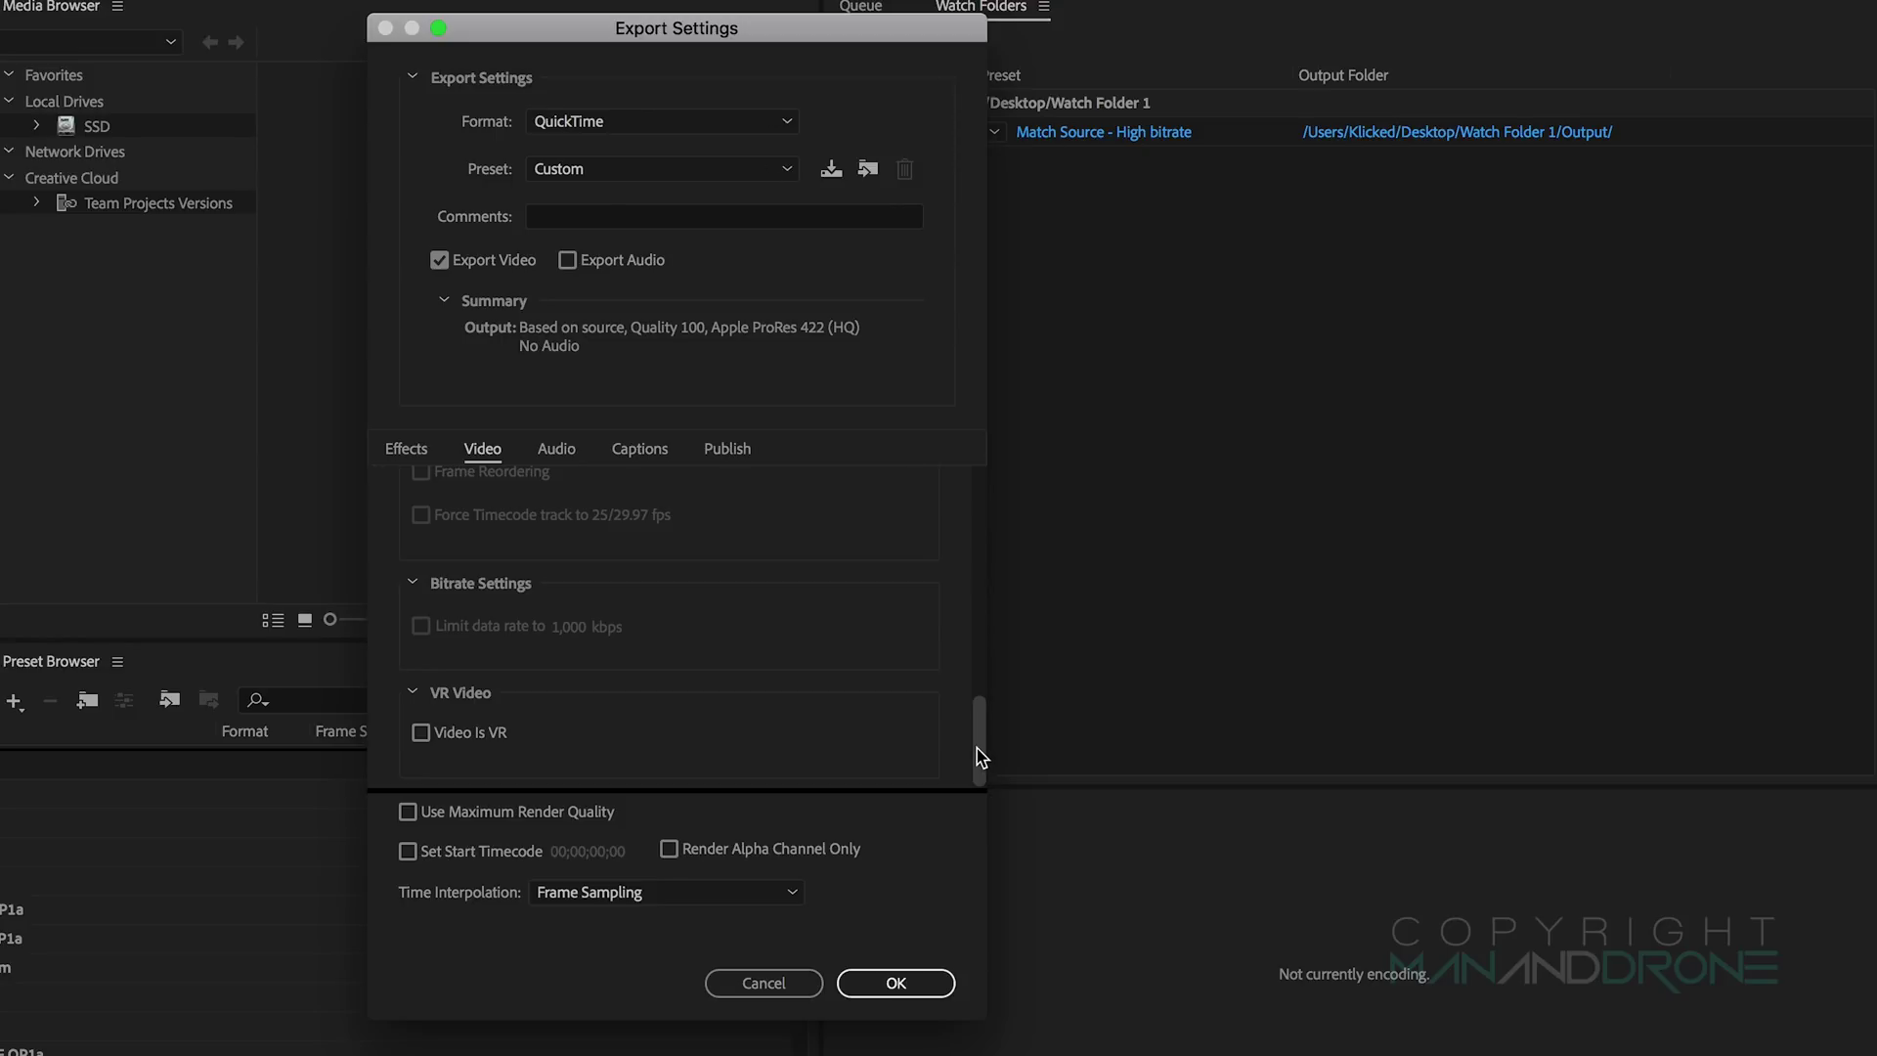
drag(975, 742, 955, 482)
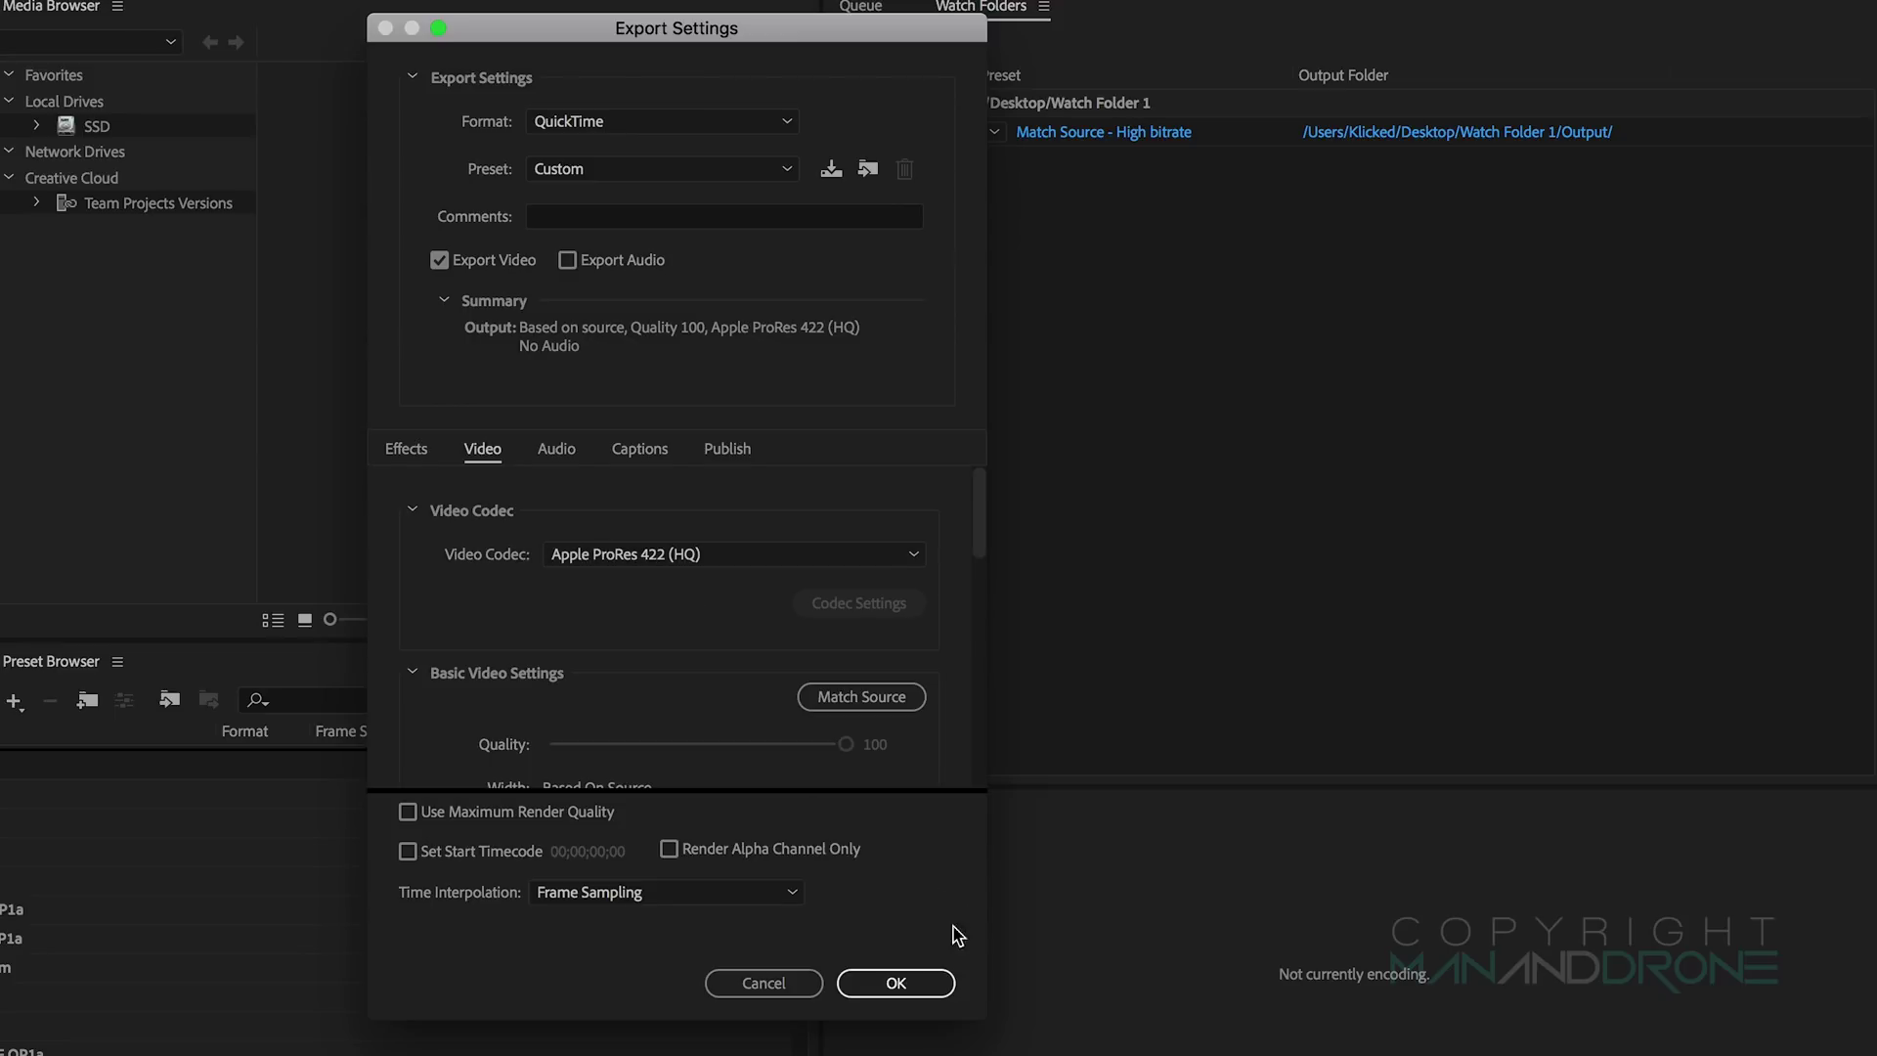
click(915, 987)
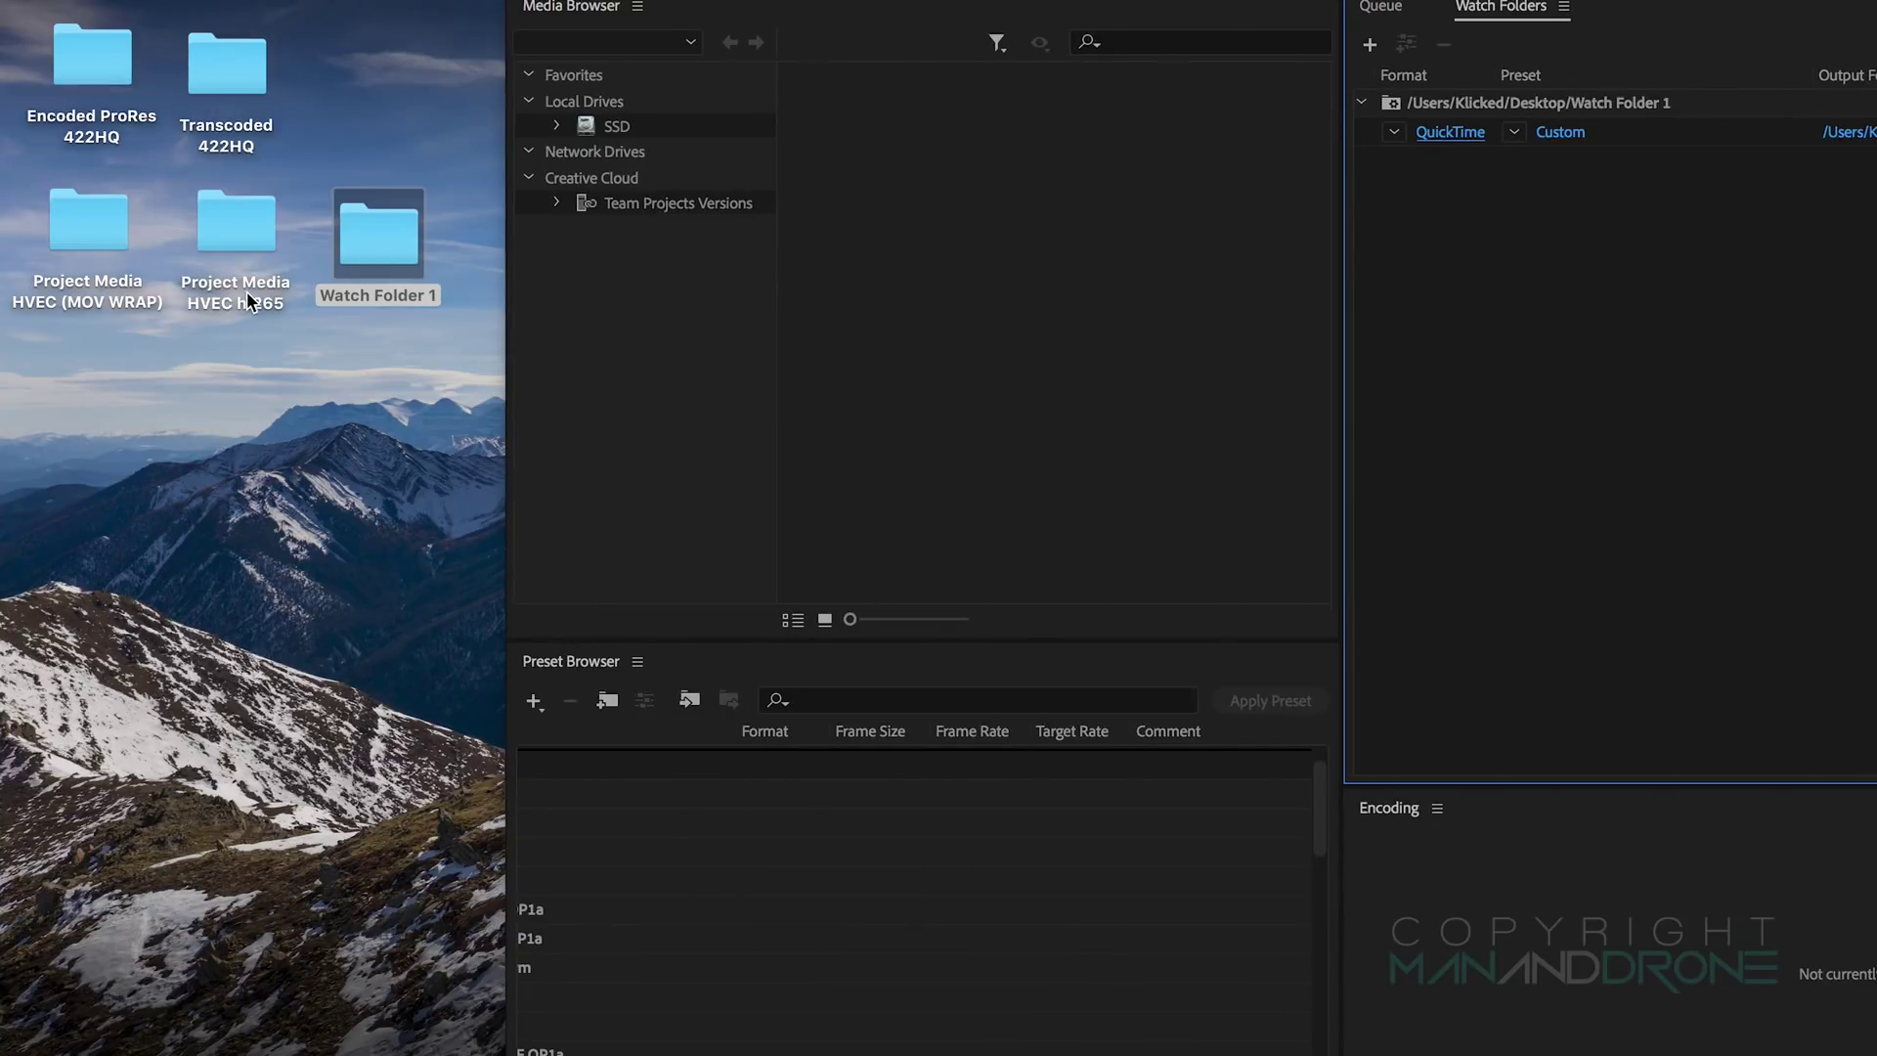
Step: Arrange Watch Folder 1 and the Project Media HVEC h.265 folder side by side
double_click(358, 242)
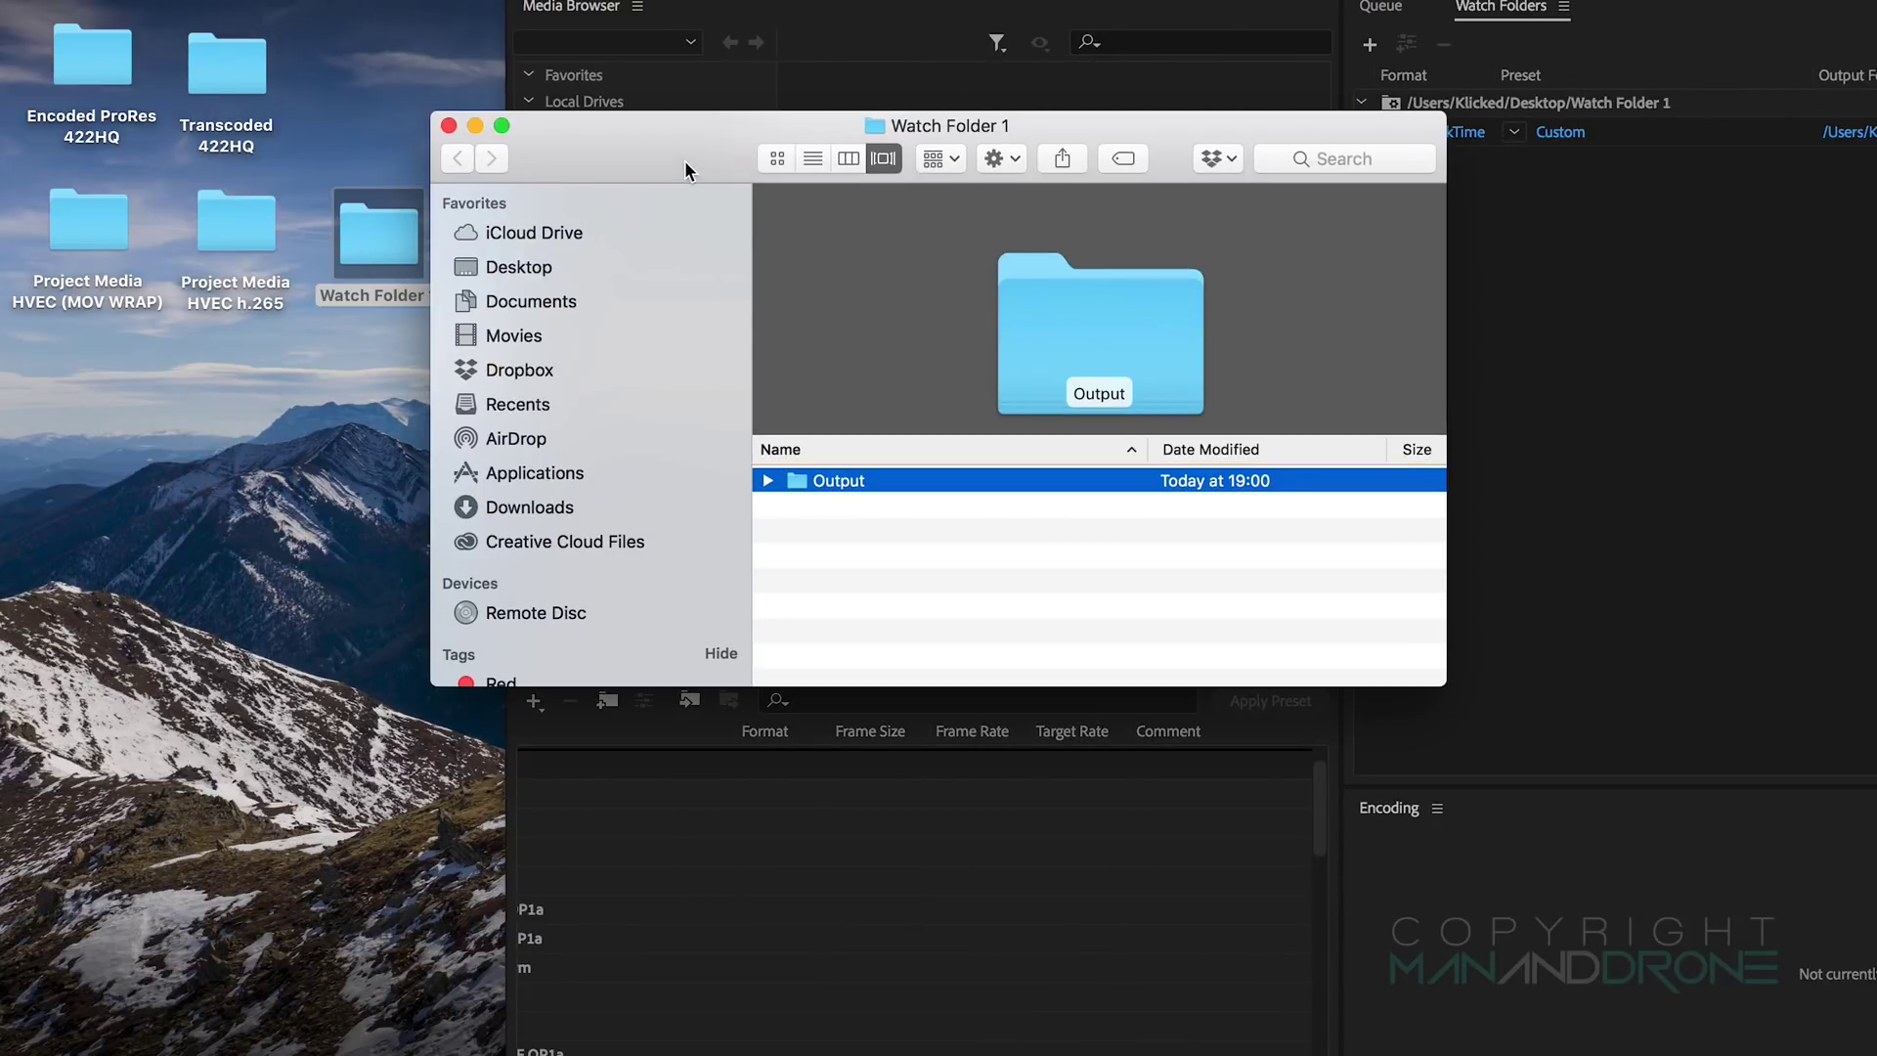
drag(668, 164, 851, 163)
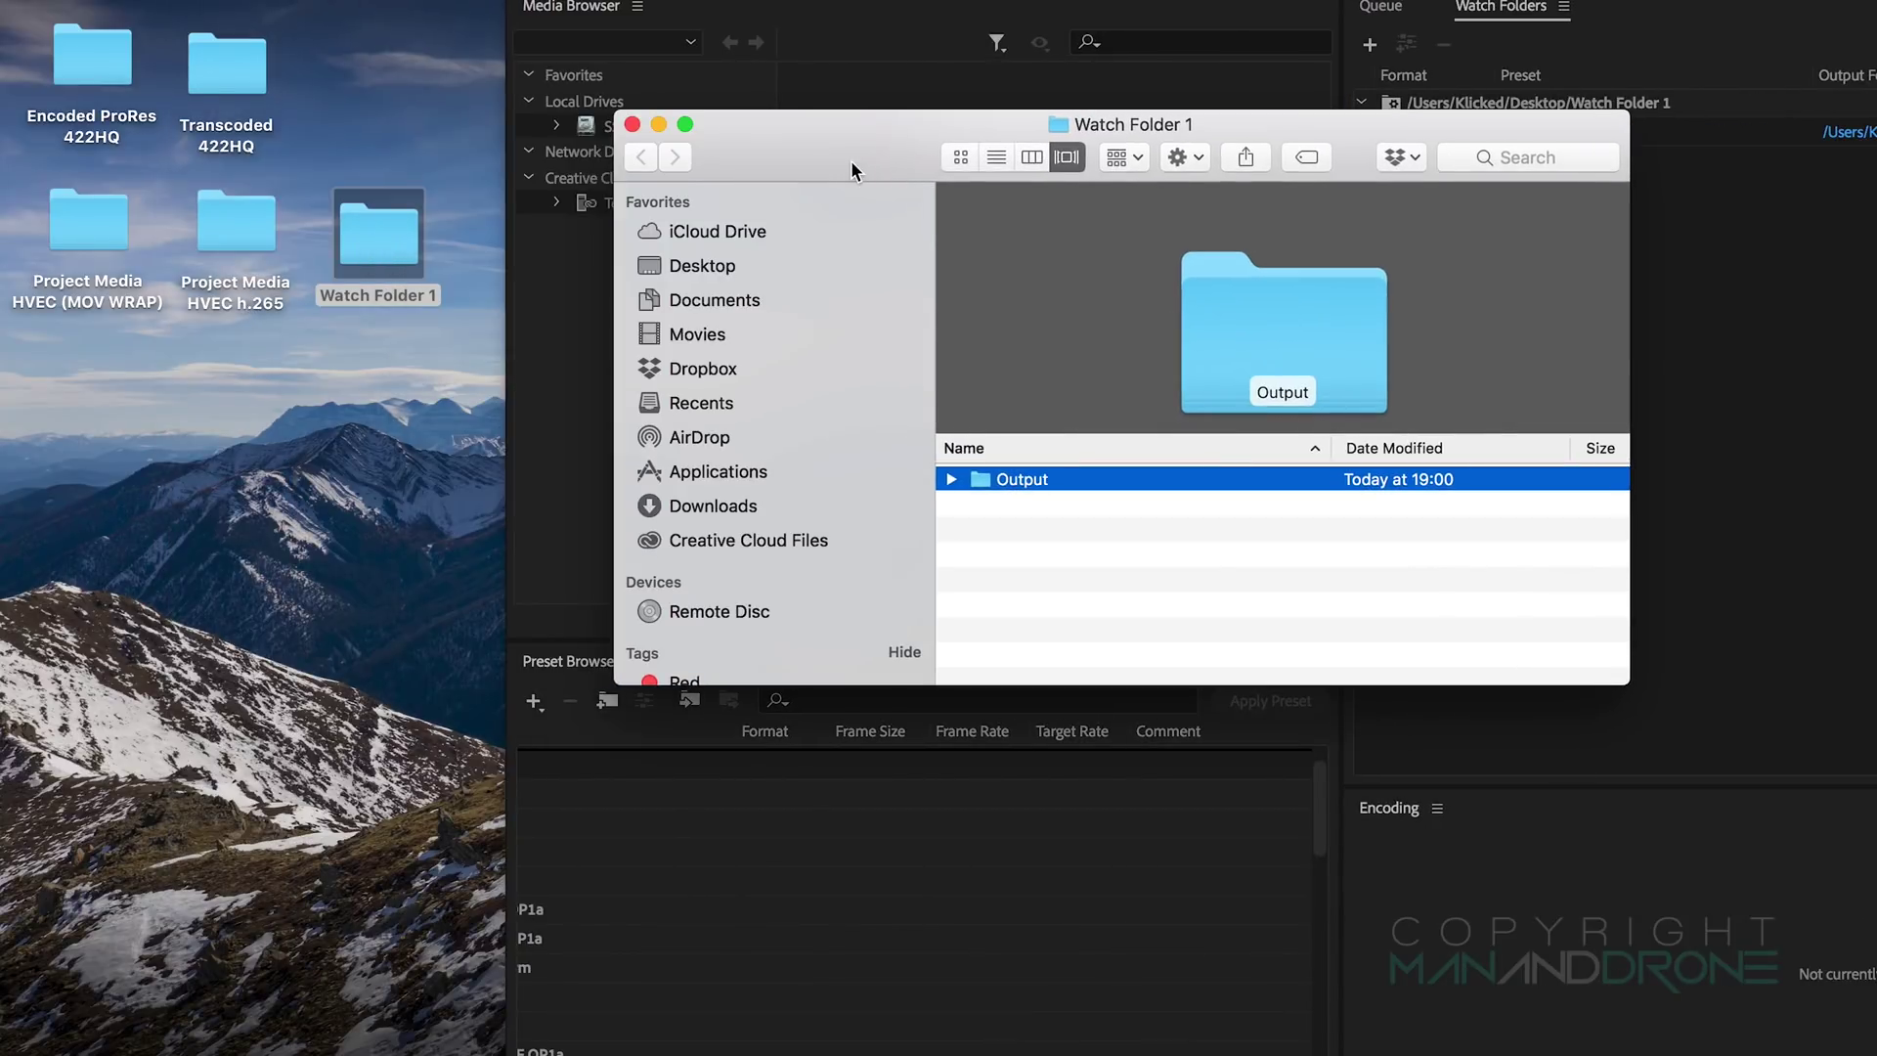
double_click(245, 250)
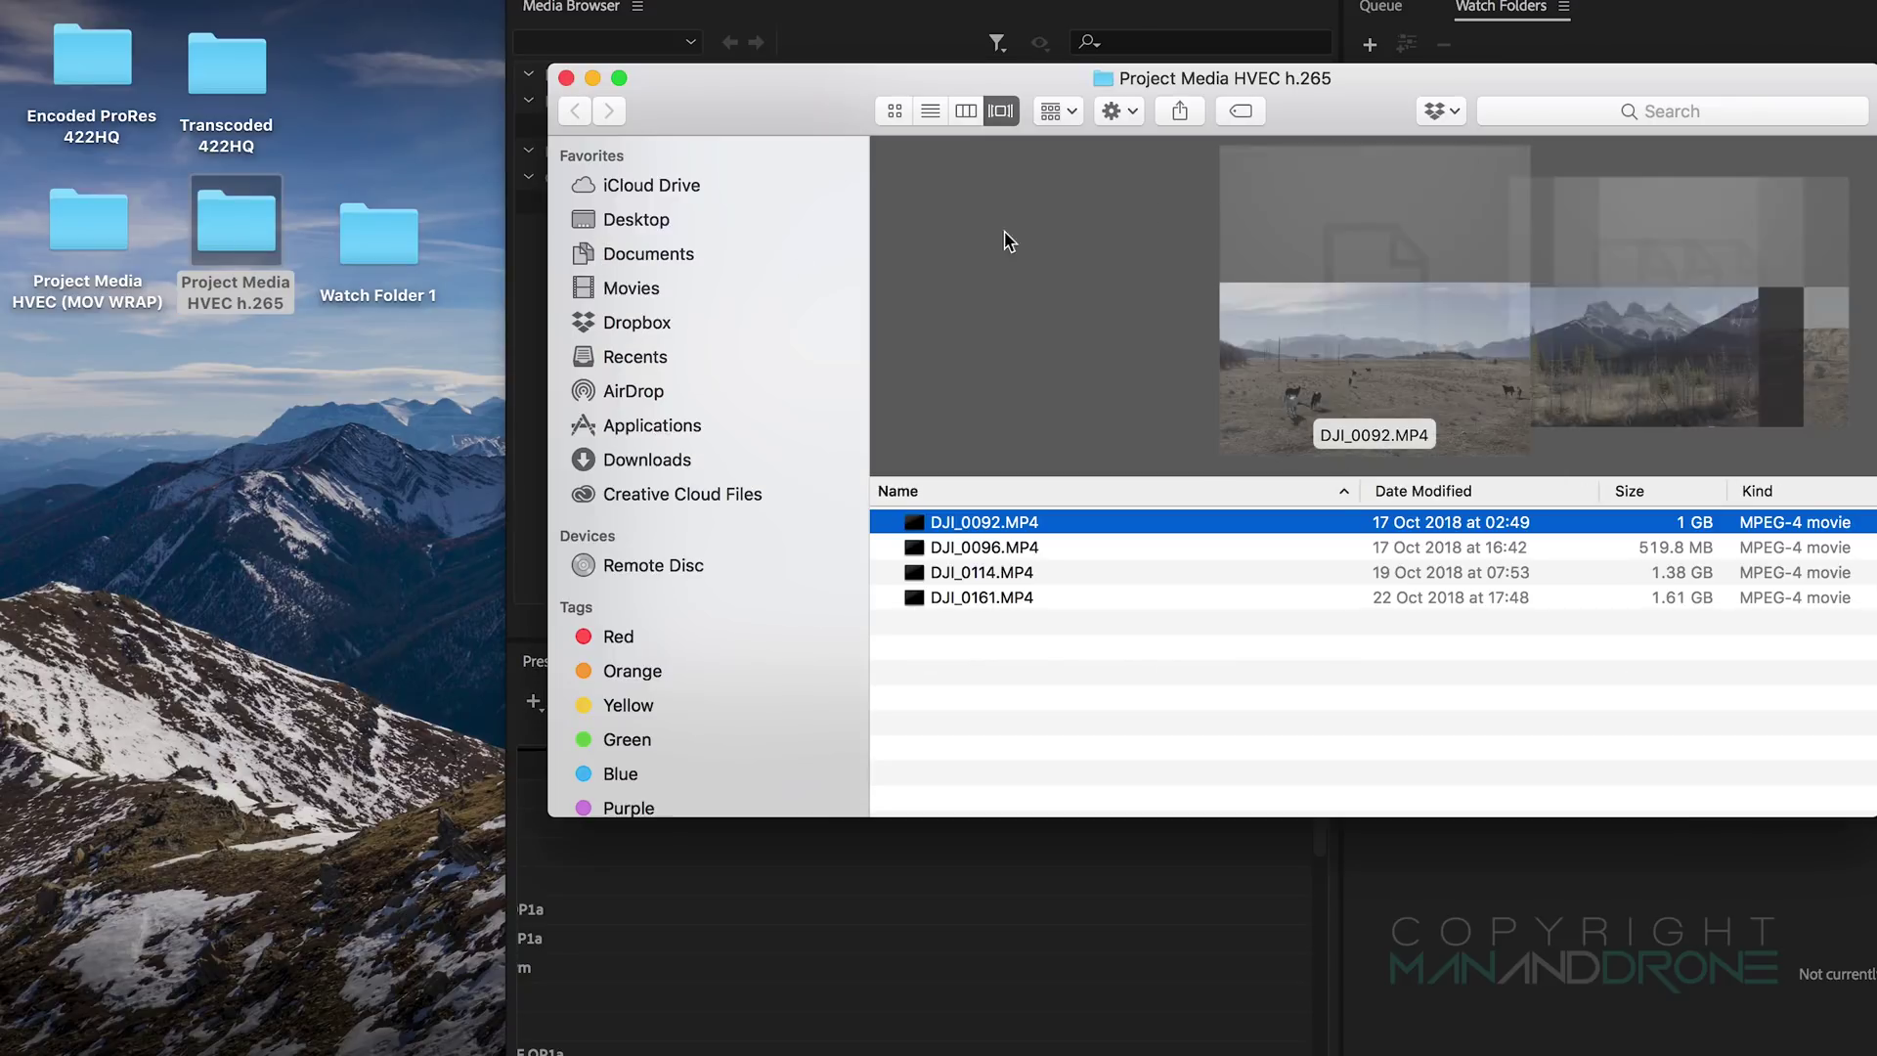
drag(1304, 113, 595, 170)
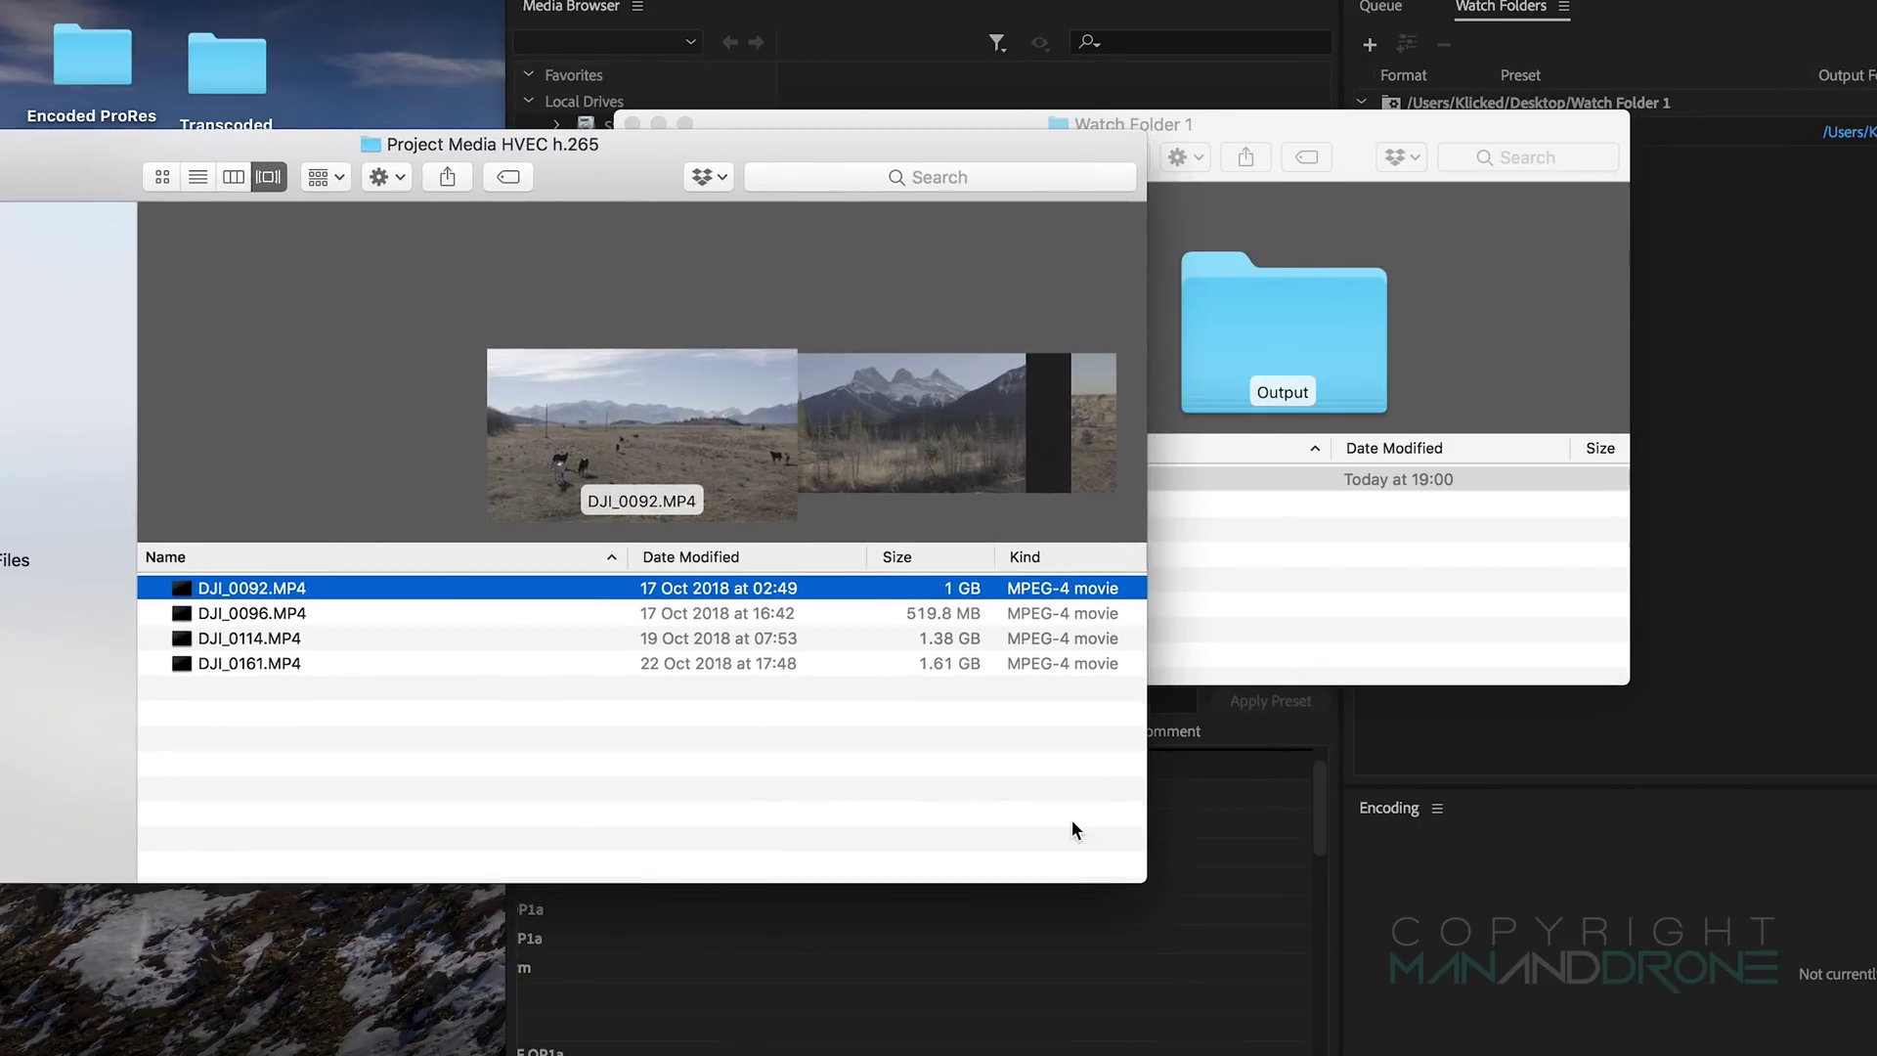
drag(1136, 869, 875, 1026)
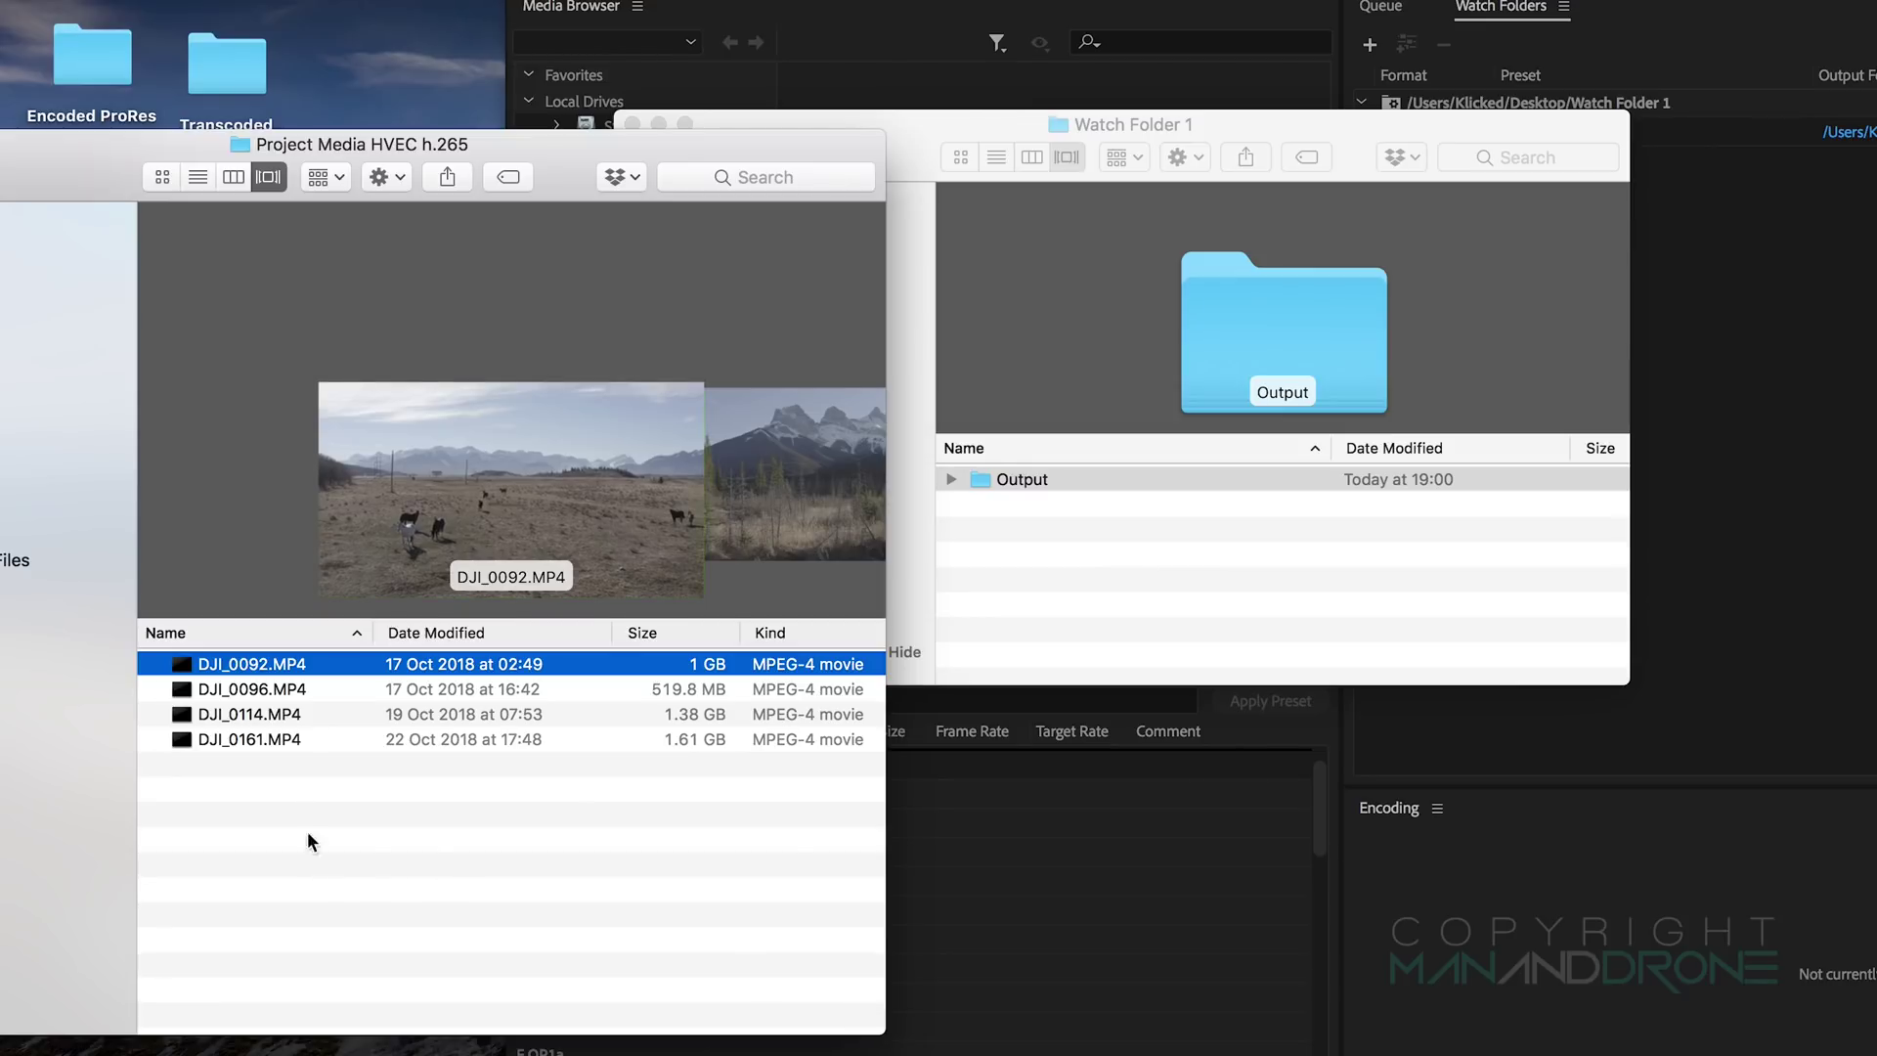
Step: Copy the four DJI MP4 clips into Watch Folder 1 and minimize both Finder windows
shift+click(272, 741)
scroll(456, 711, right, 1)
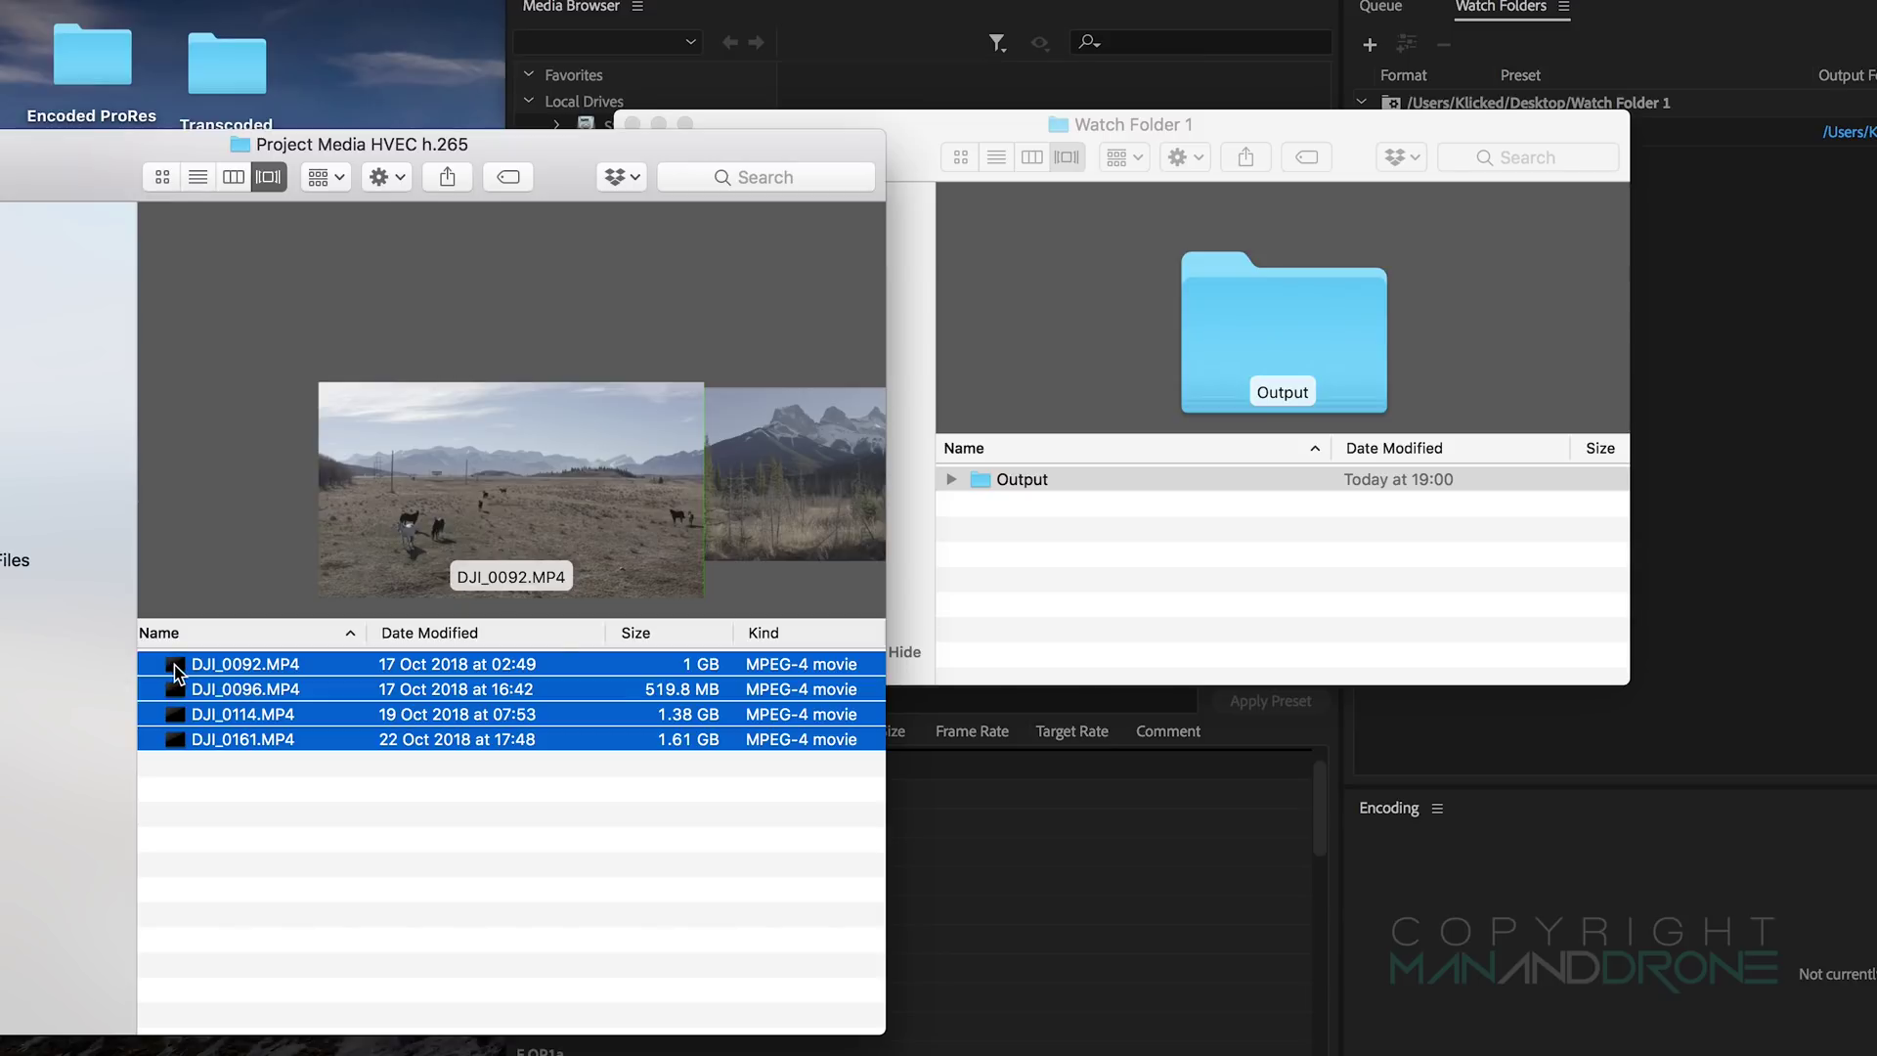
drag(177, 673, 1167, 552)
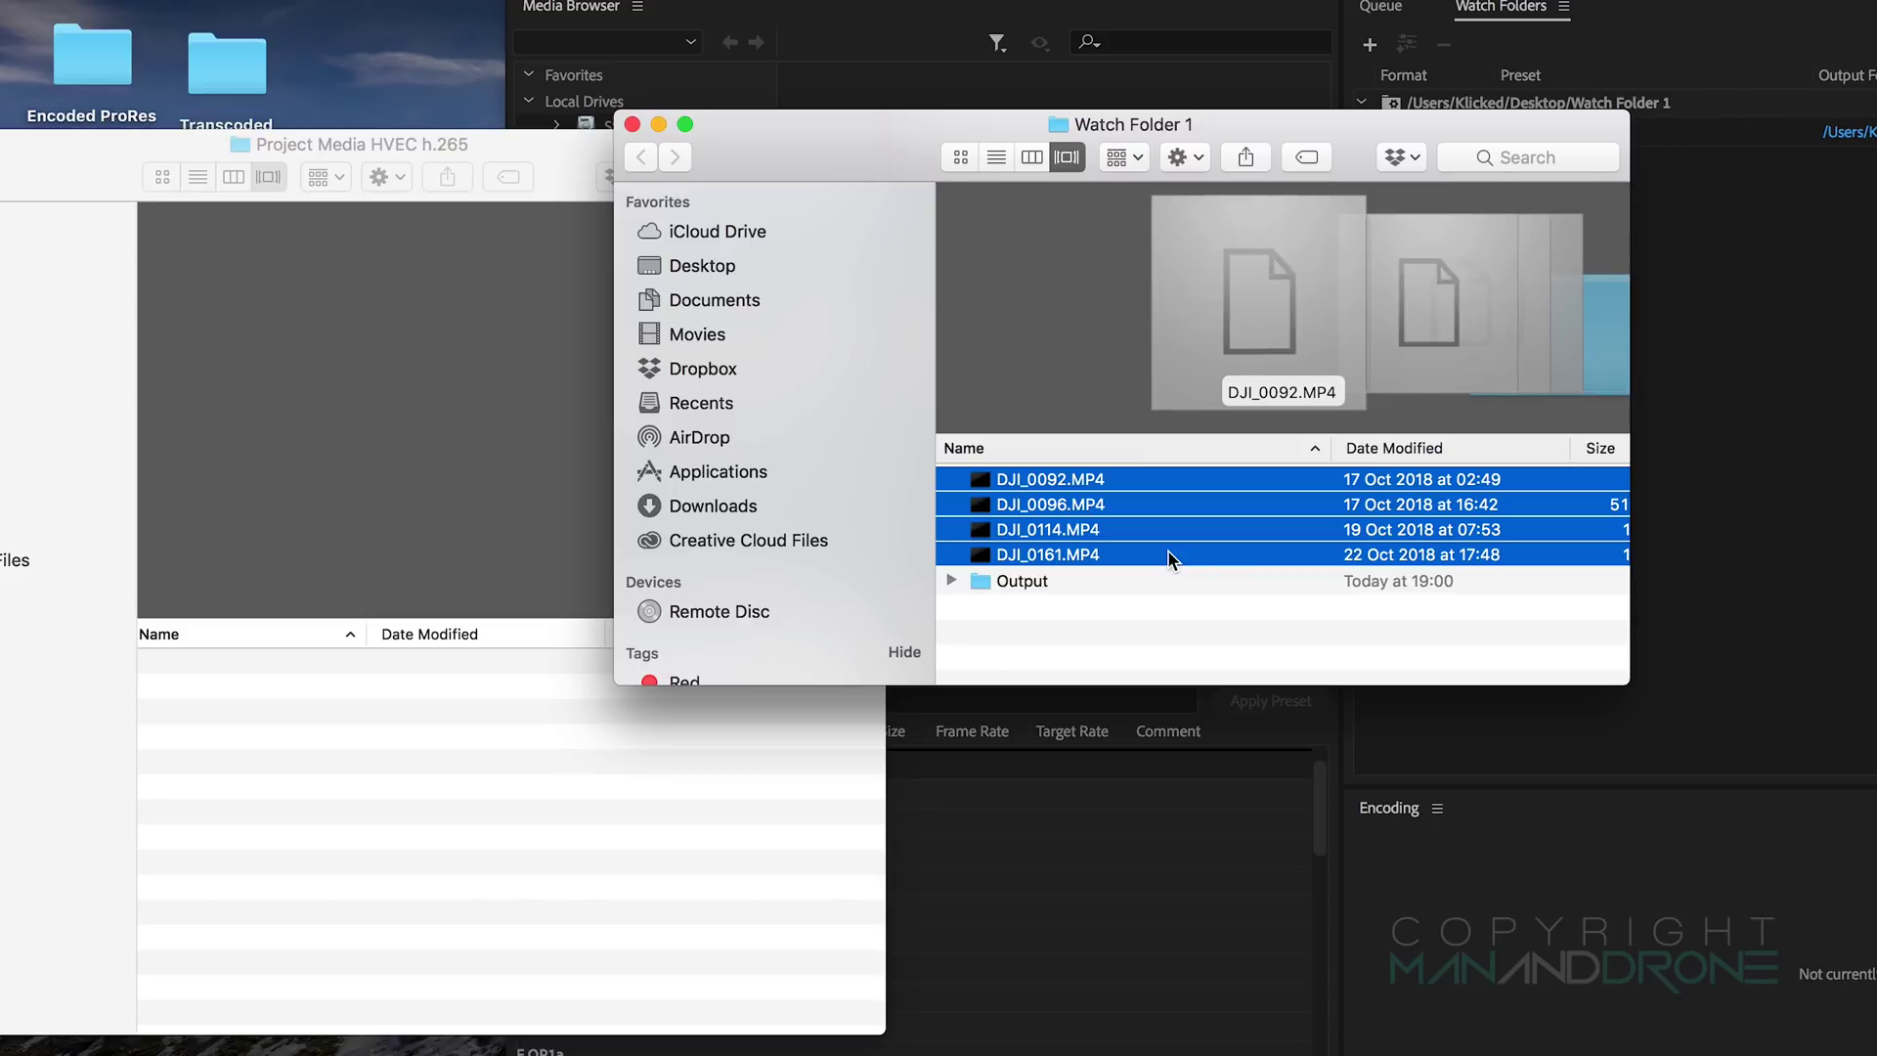
click(659, 125)
key(super+m)
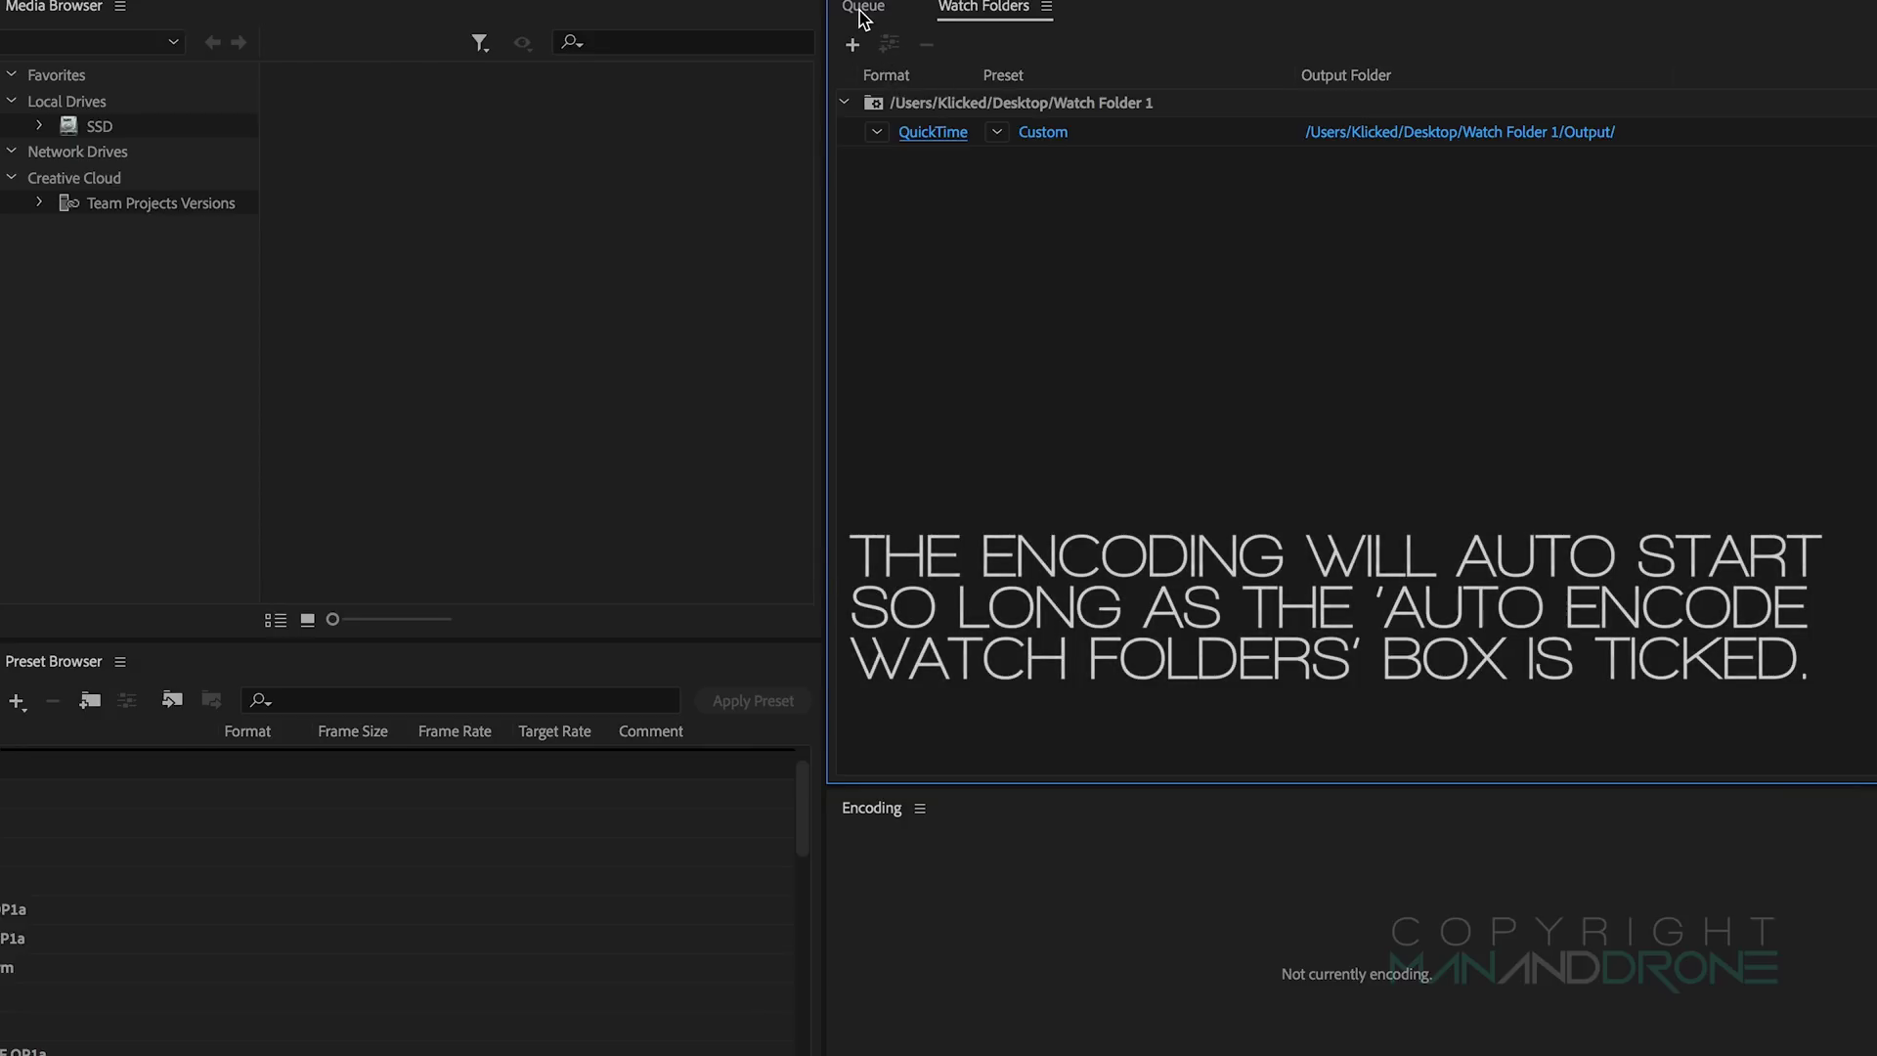
Step: Show the encoding queue where the four drone clips auto-encode to QuickTime
click(862, 8)
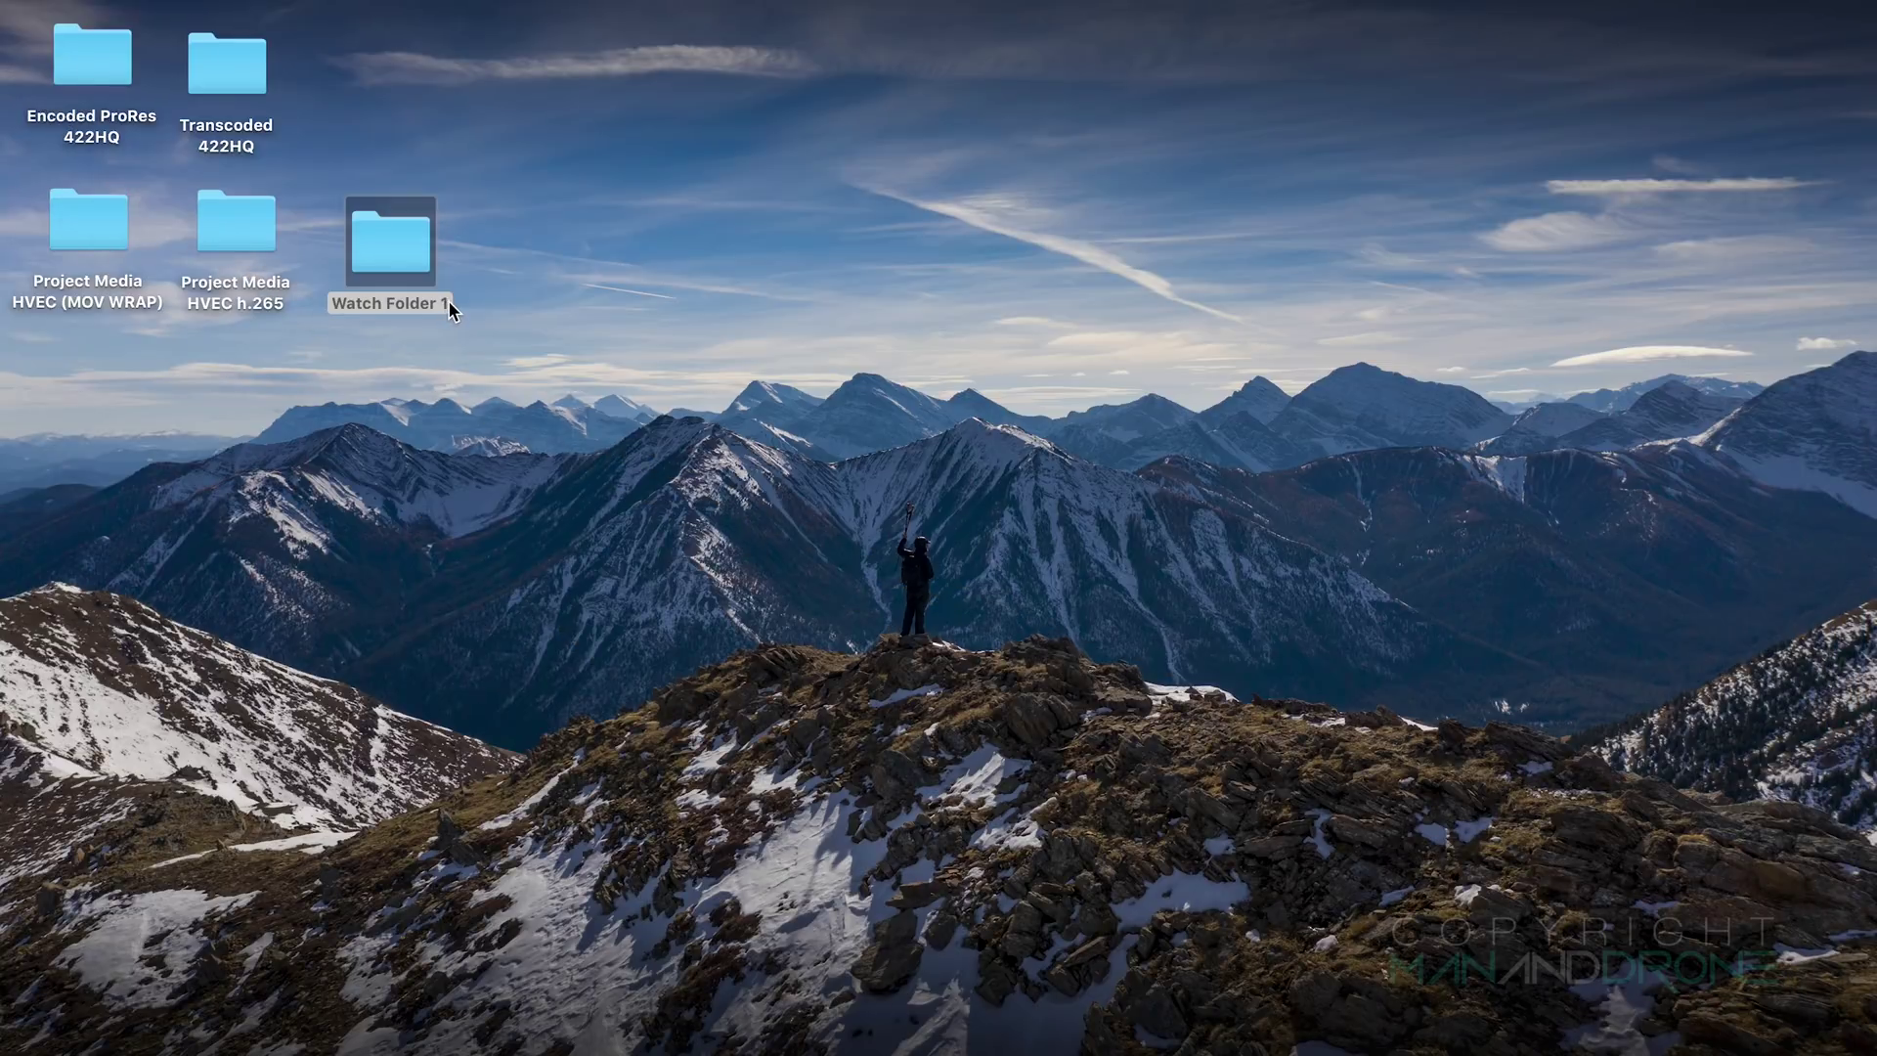
Step: Open Watch Folder 1 and browse the original DJI MP4 clips in its Source folder
double_click(387, 239)
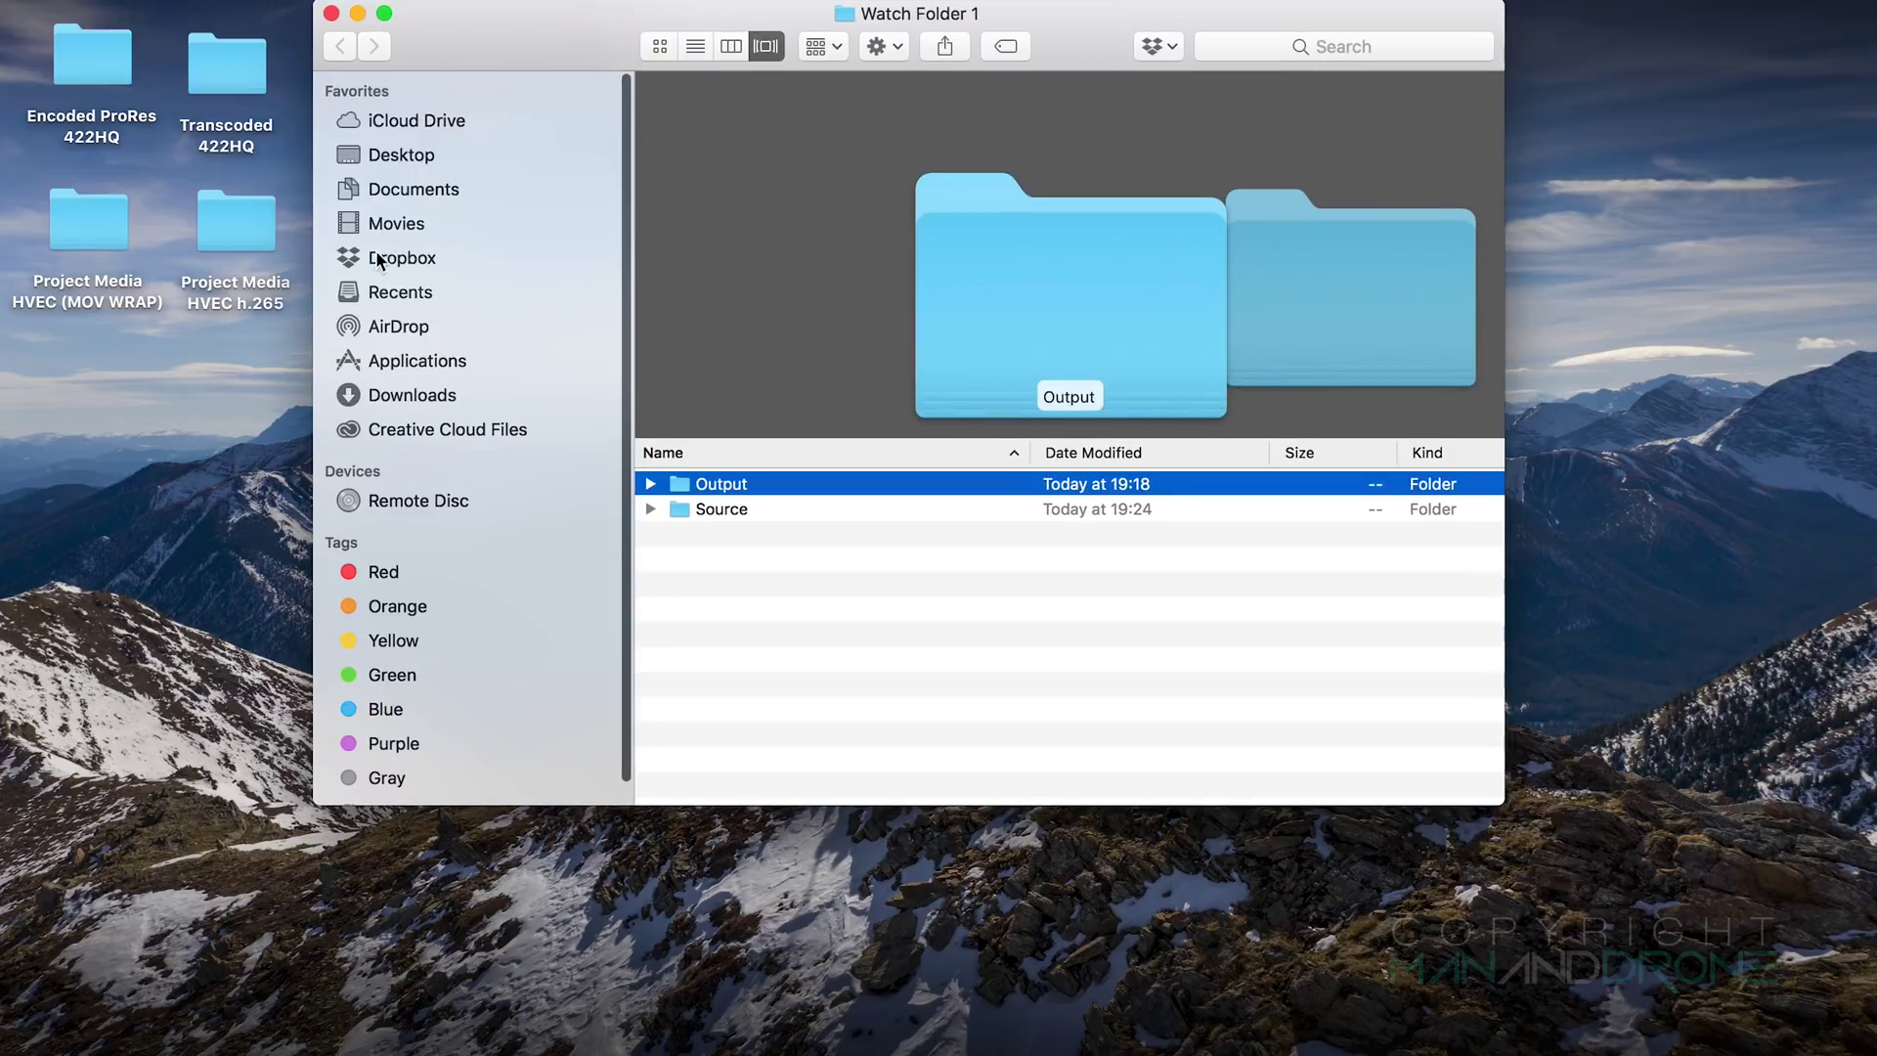
click(650, 509)
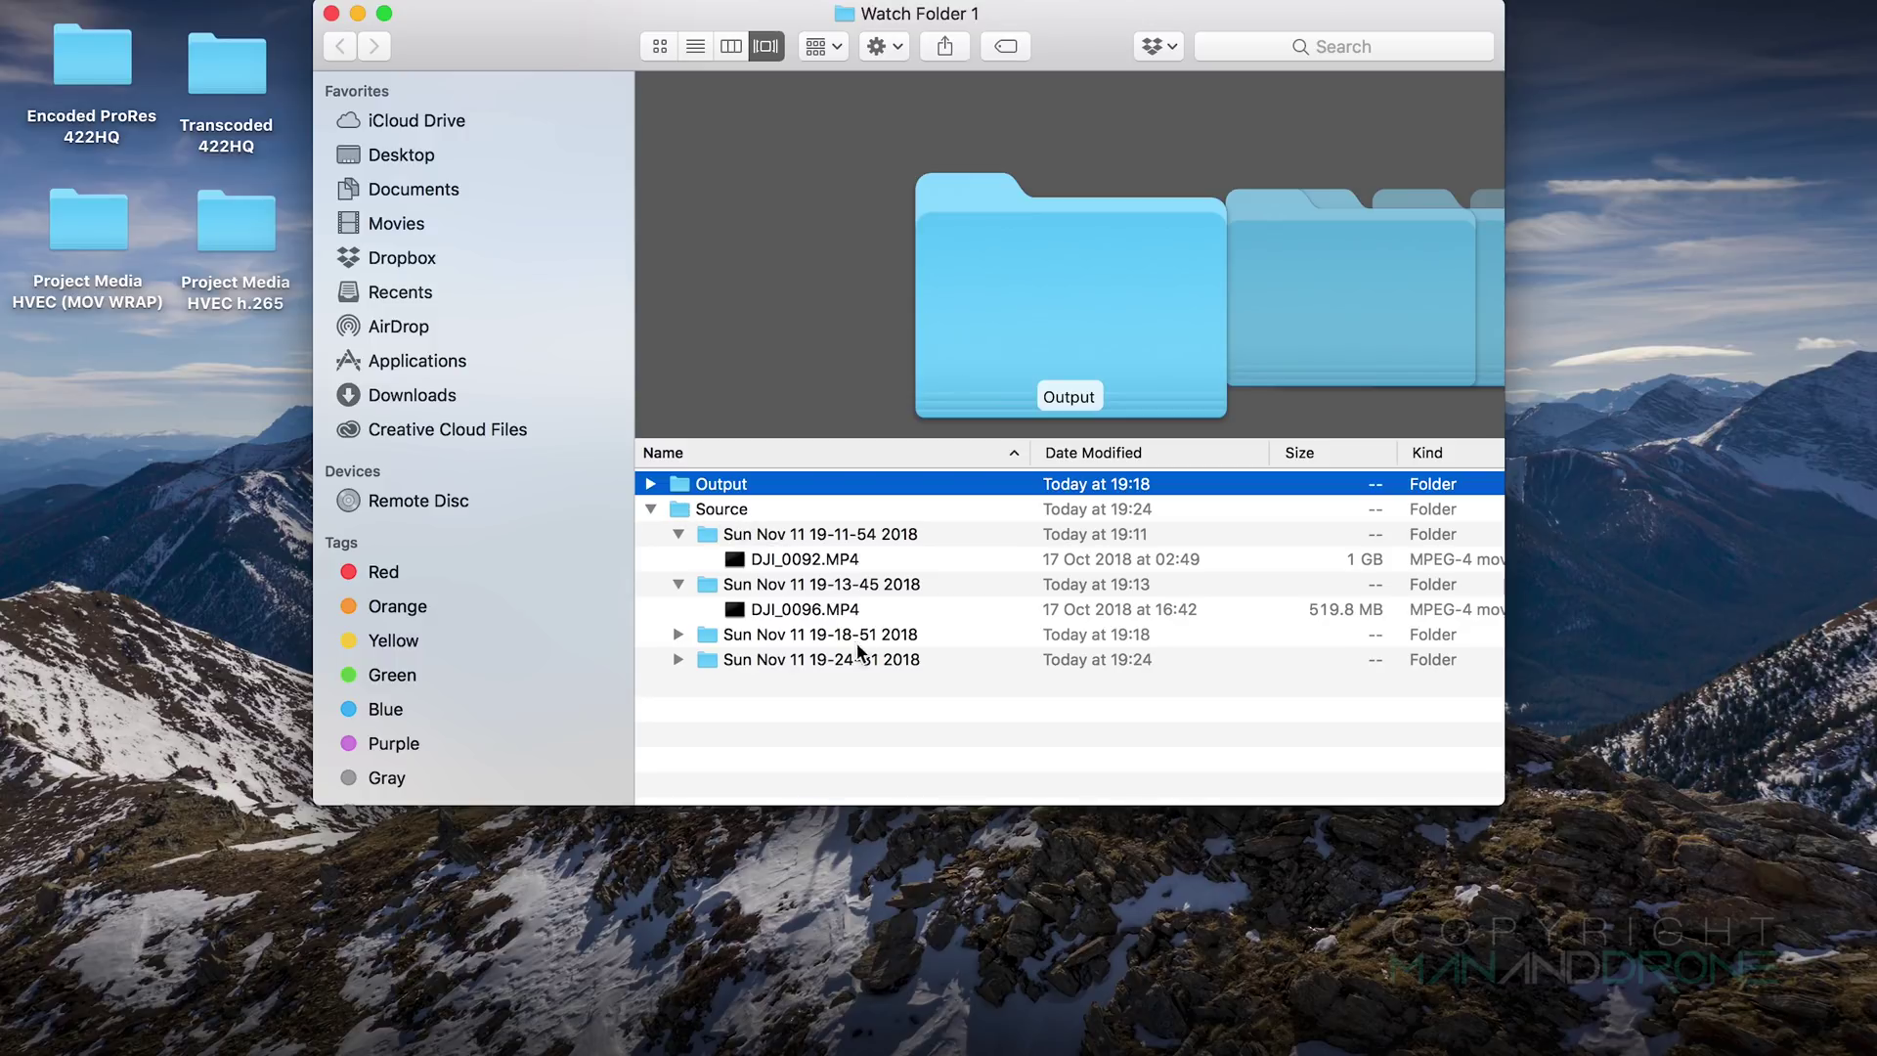
click(787, 611)
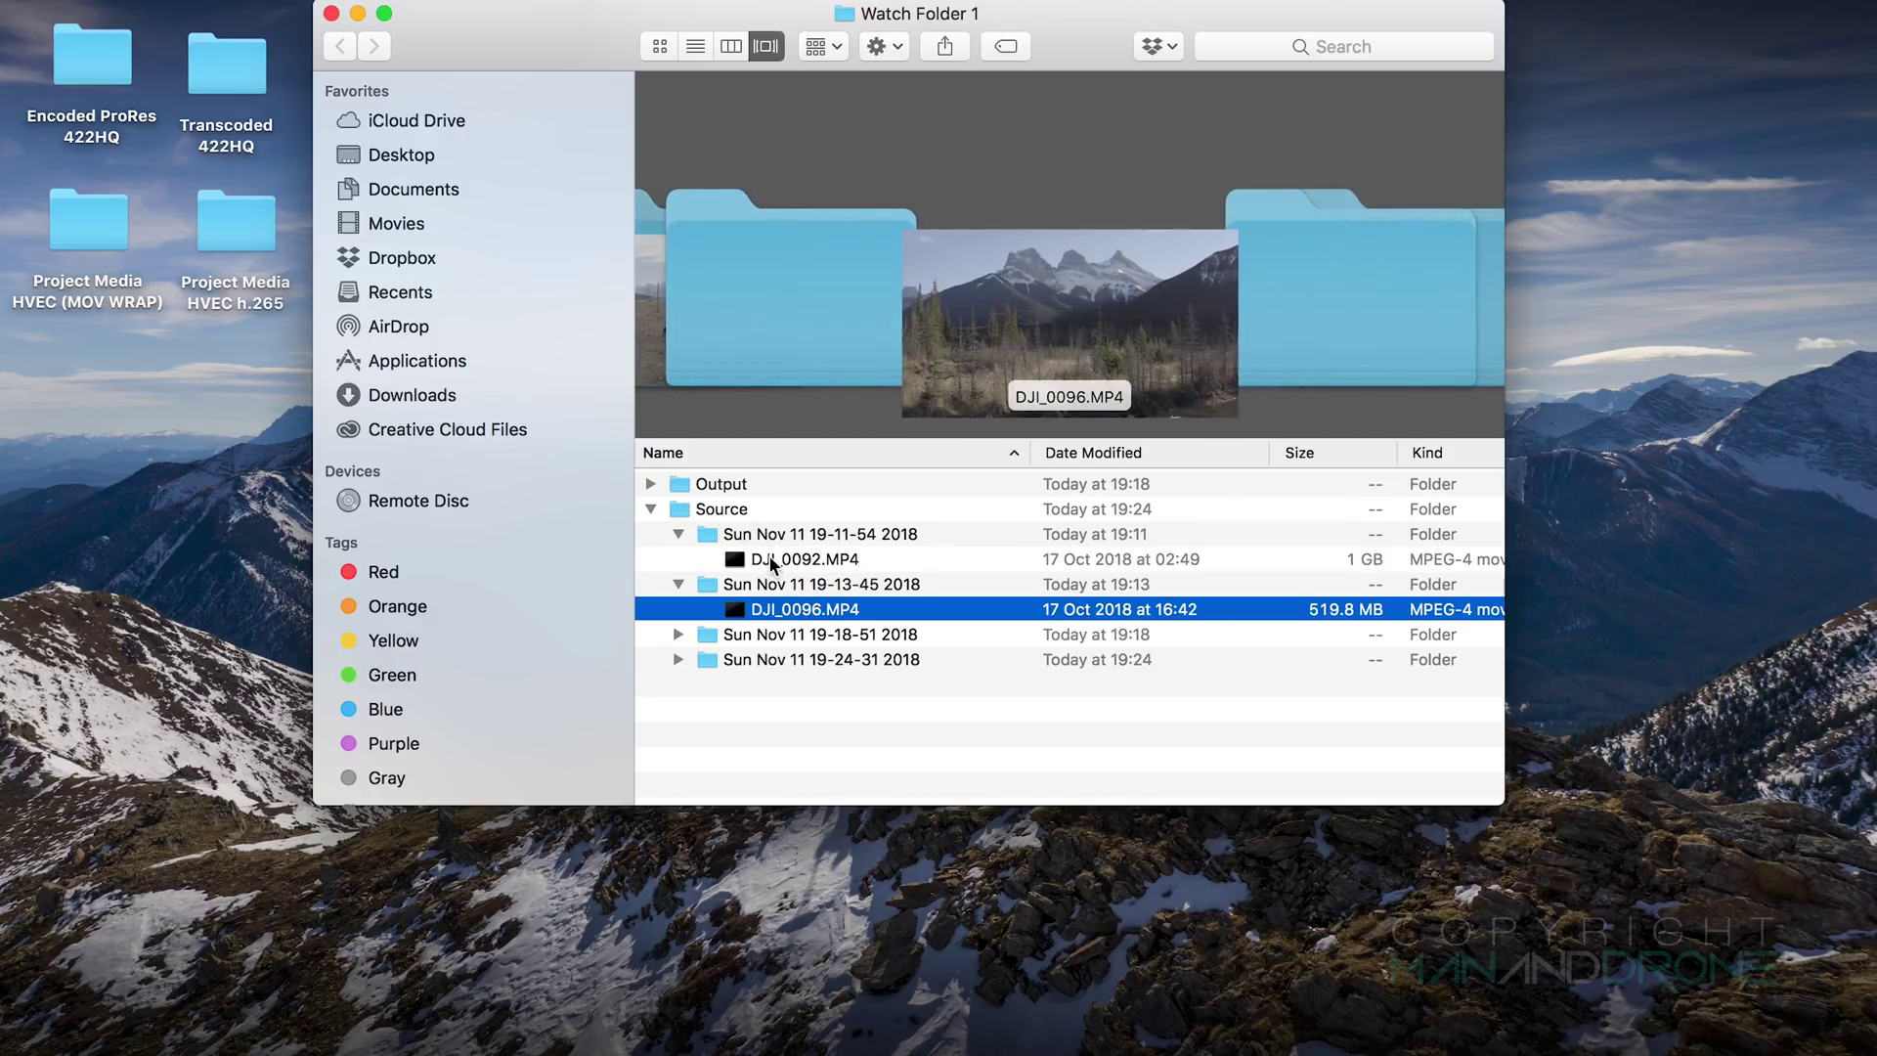
click(768, 557)
click(679, 537)
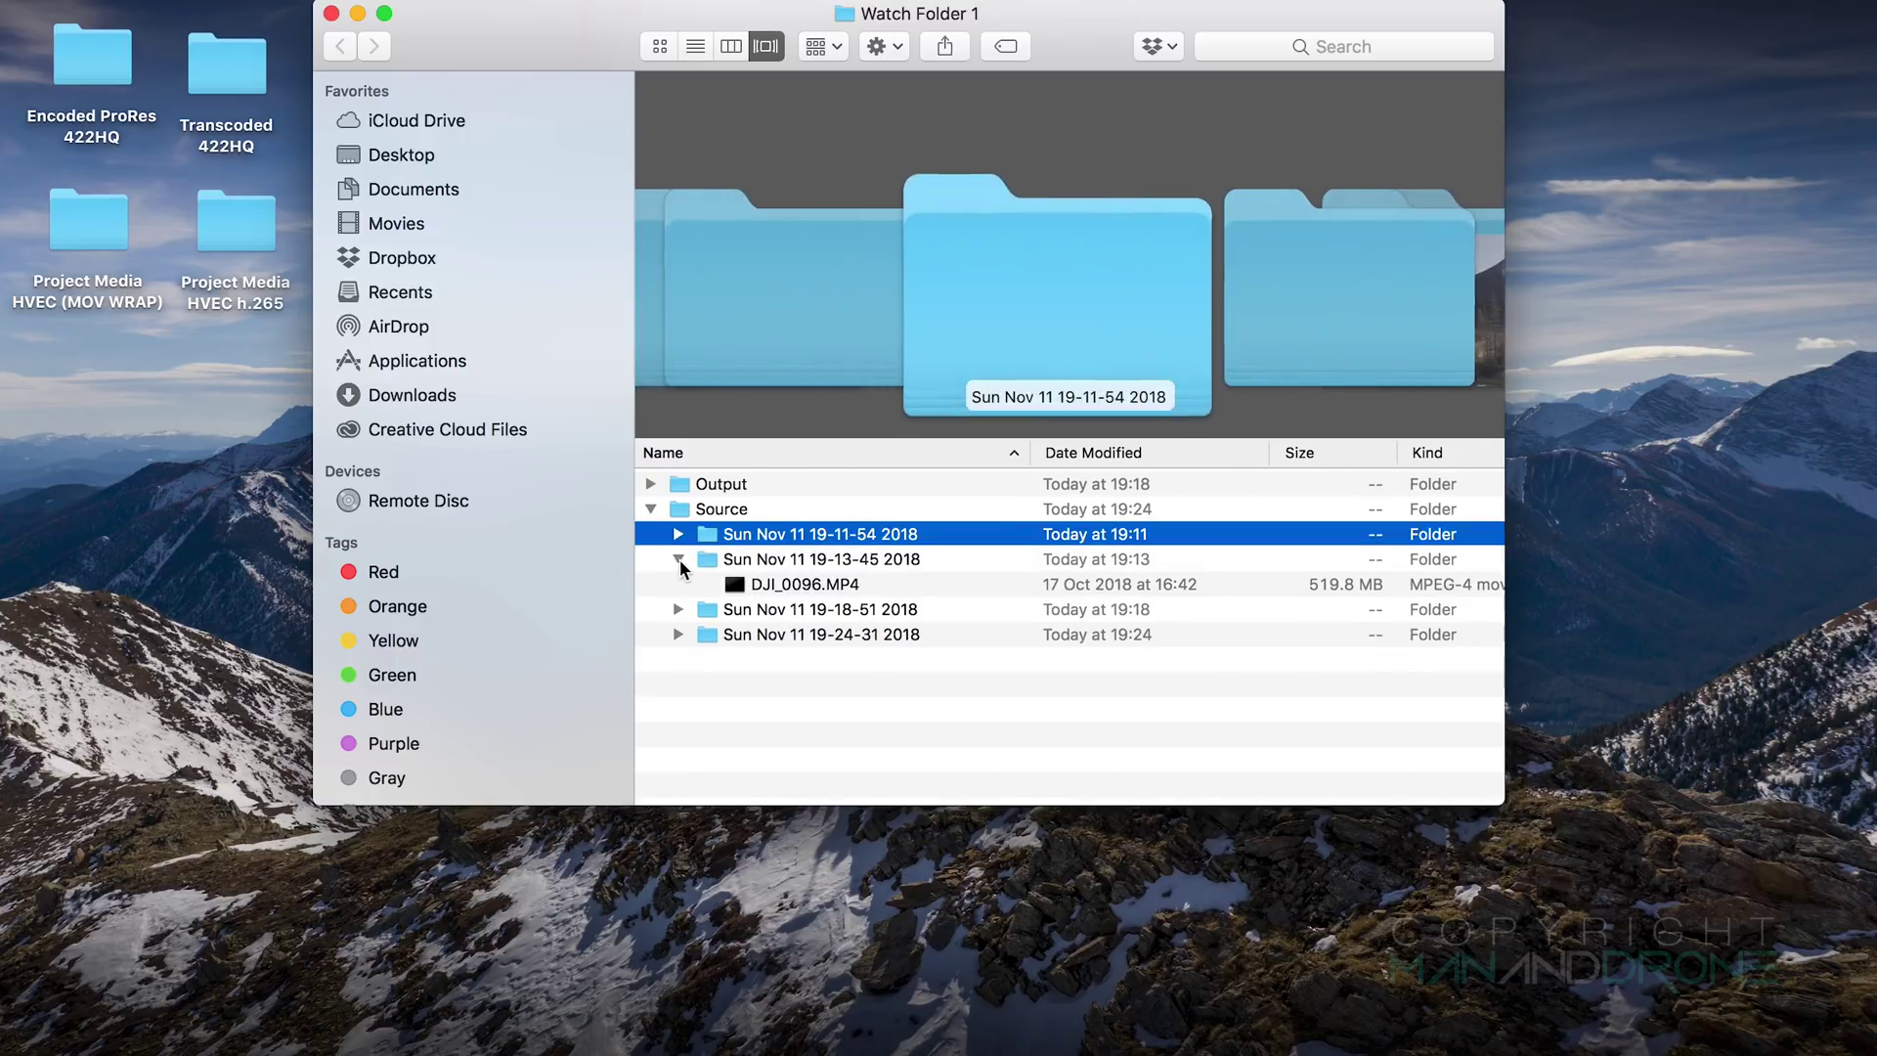
click(679, 575)
Step: Check the Output folder's four transcoded .mov files, previewing DJI_0161.mov, then minimize the window
click(650, 484)
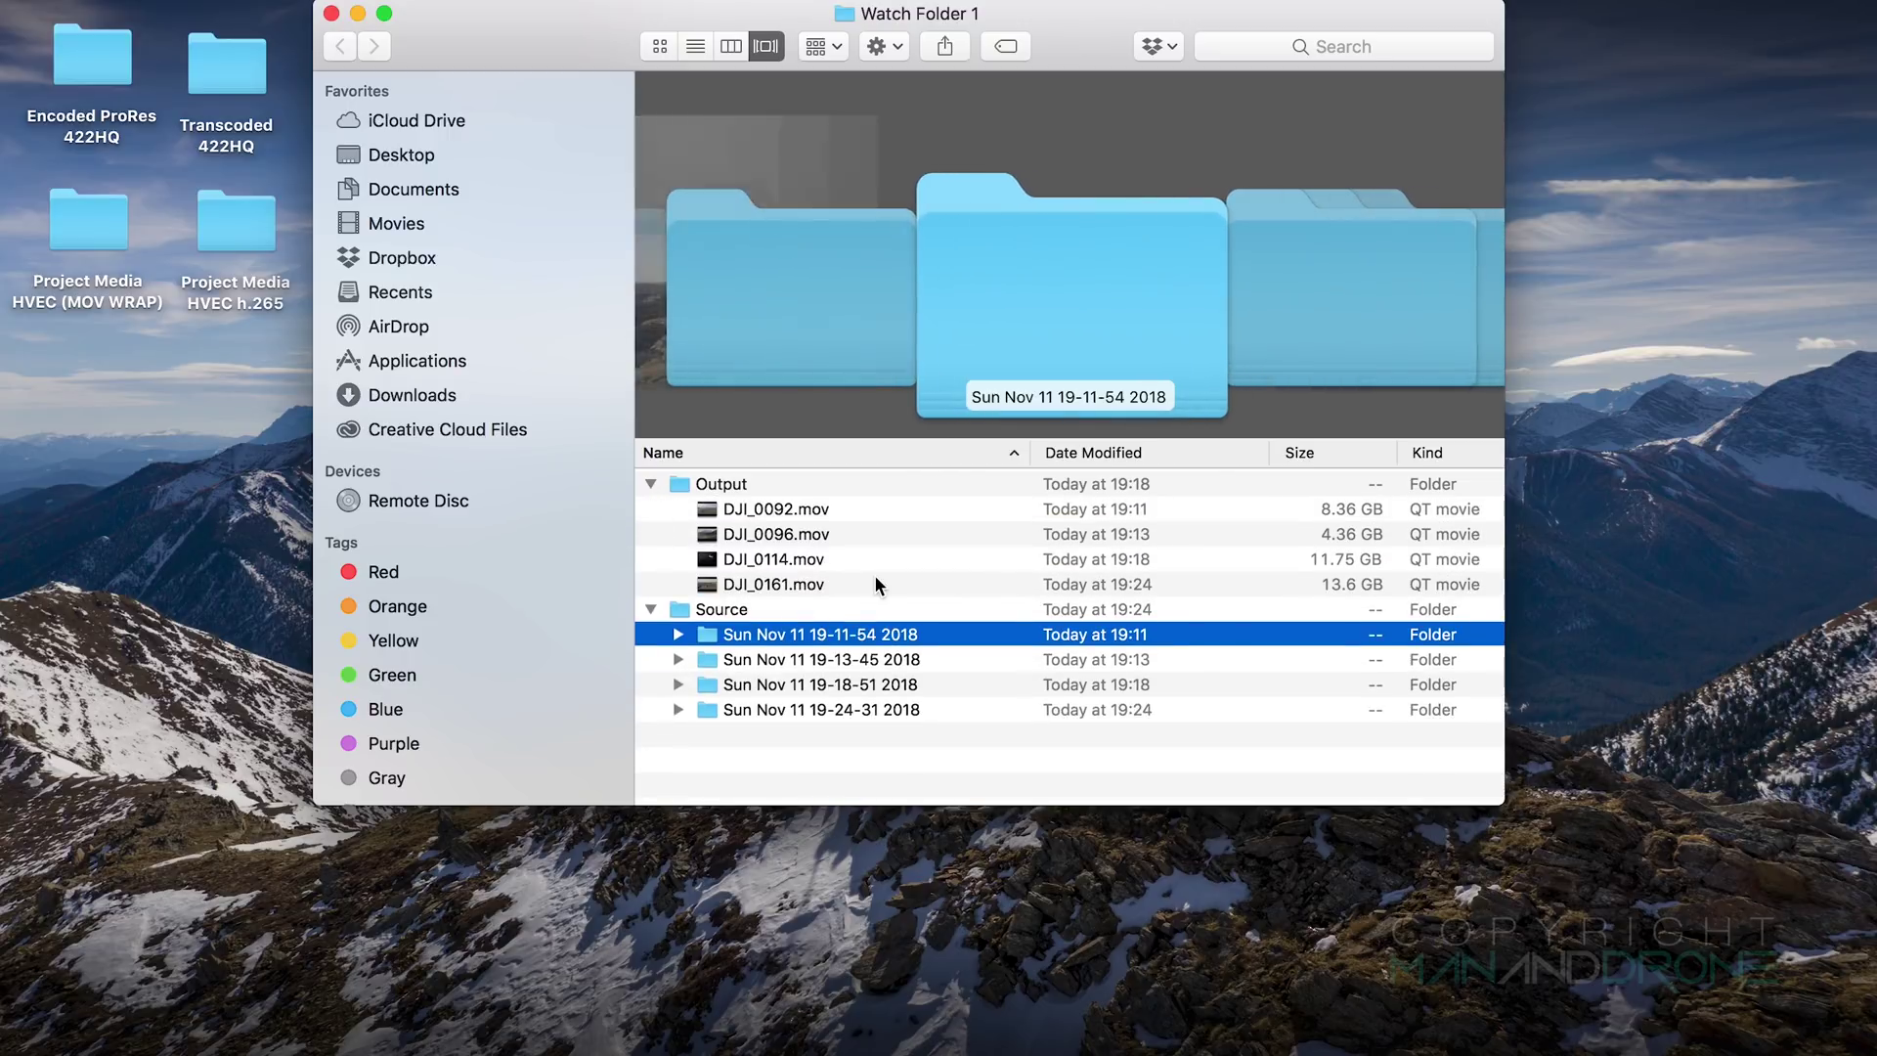
click(764, 581)
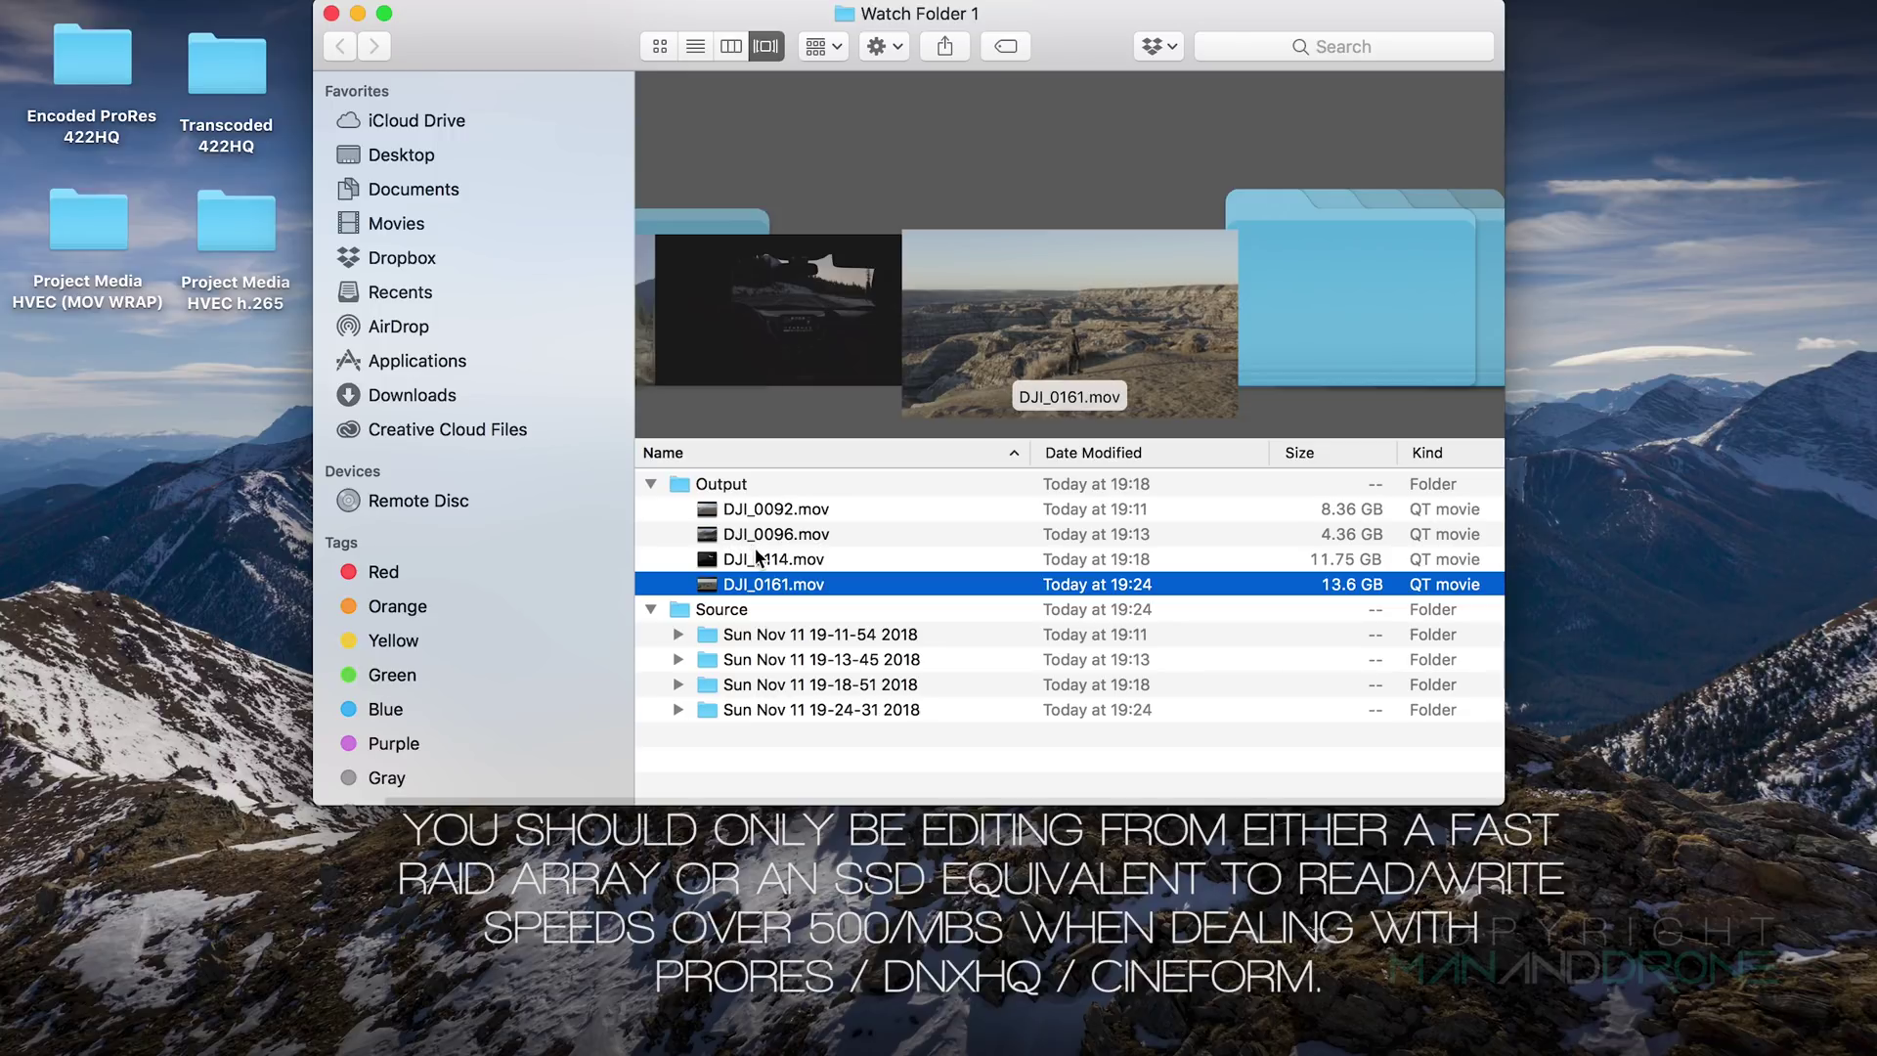
click(357, 14)
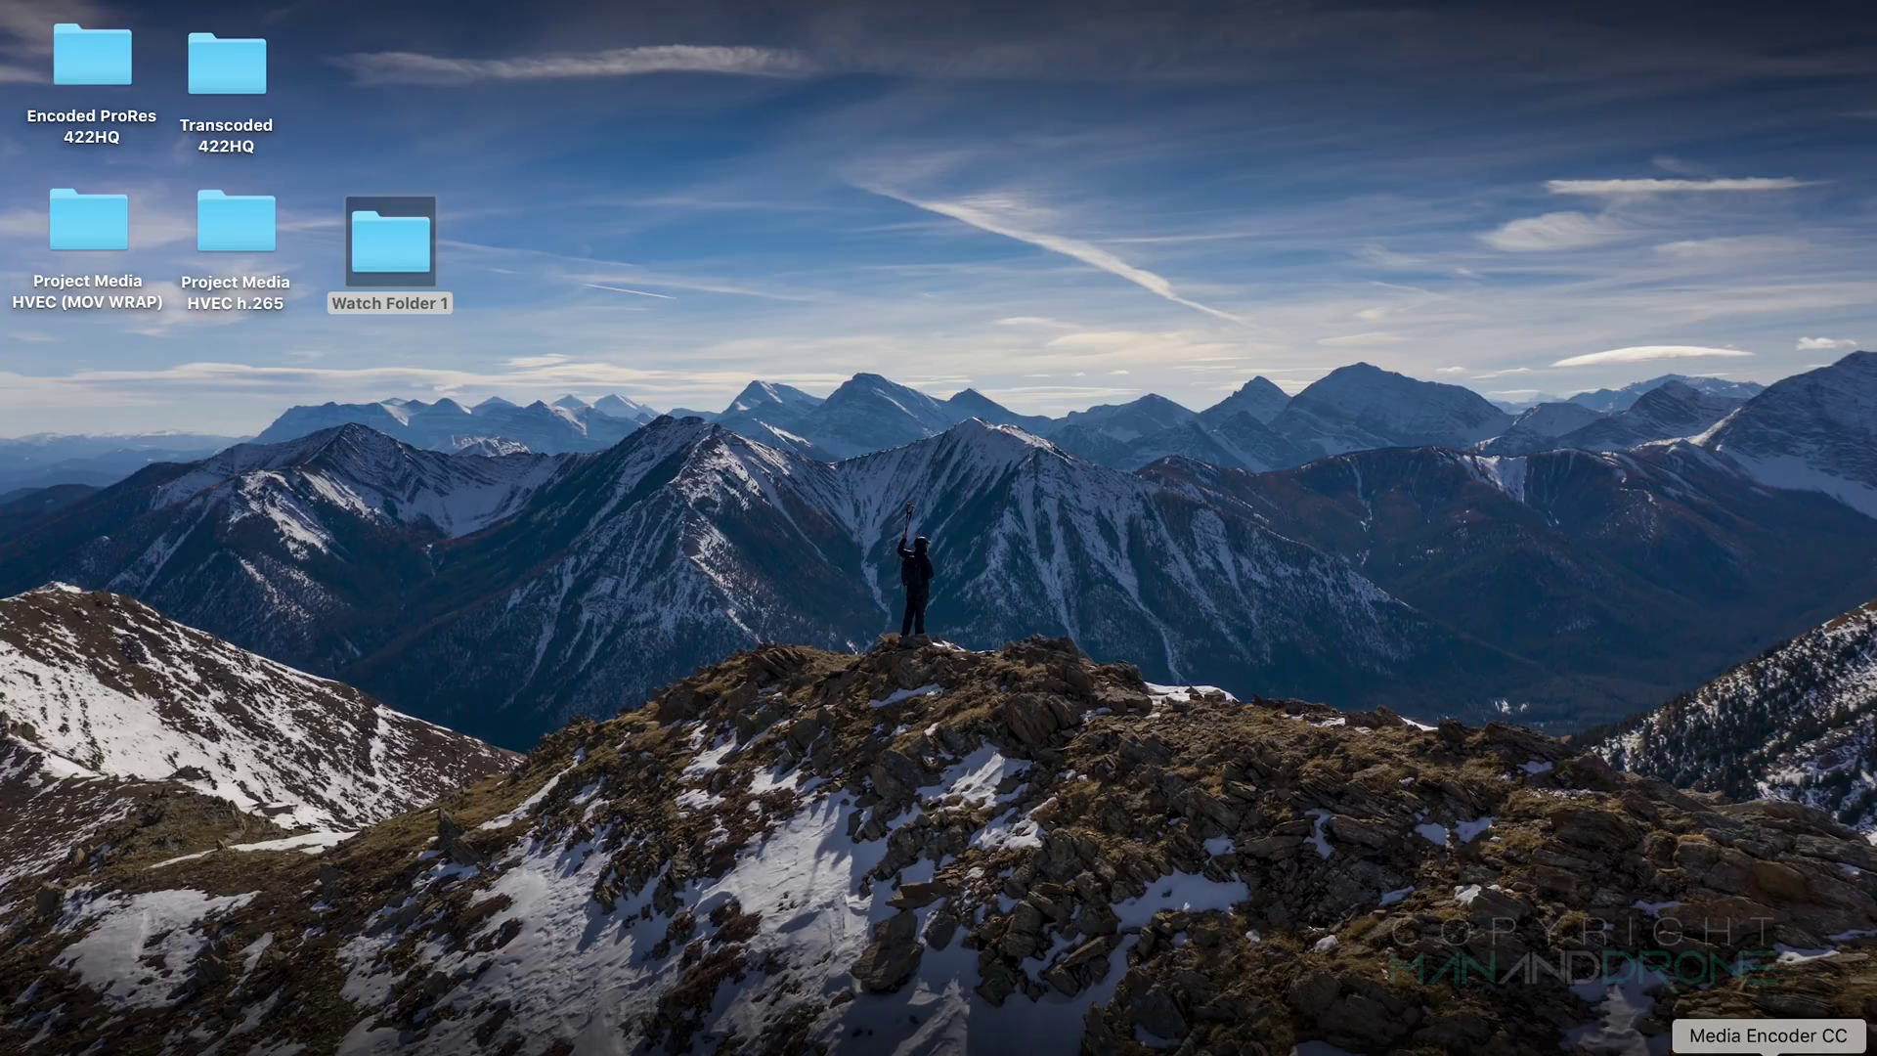
Step: Restore Media Encoder and reopen Watch Folder 1's QuickTime ProRes export settings
click(1769, 1045)
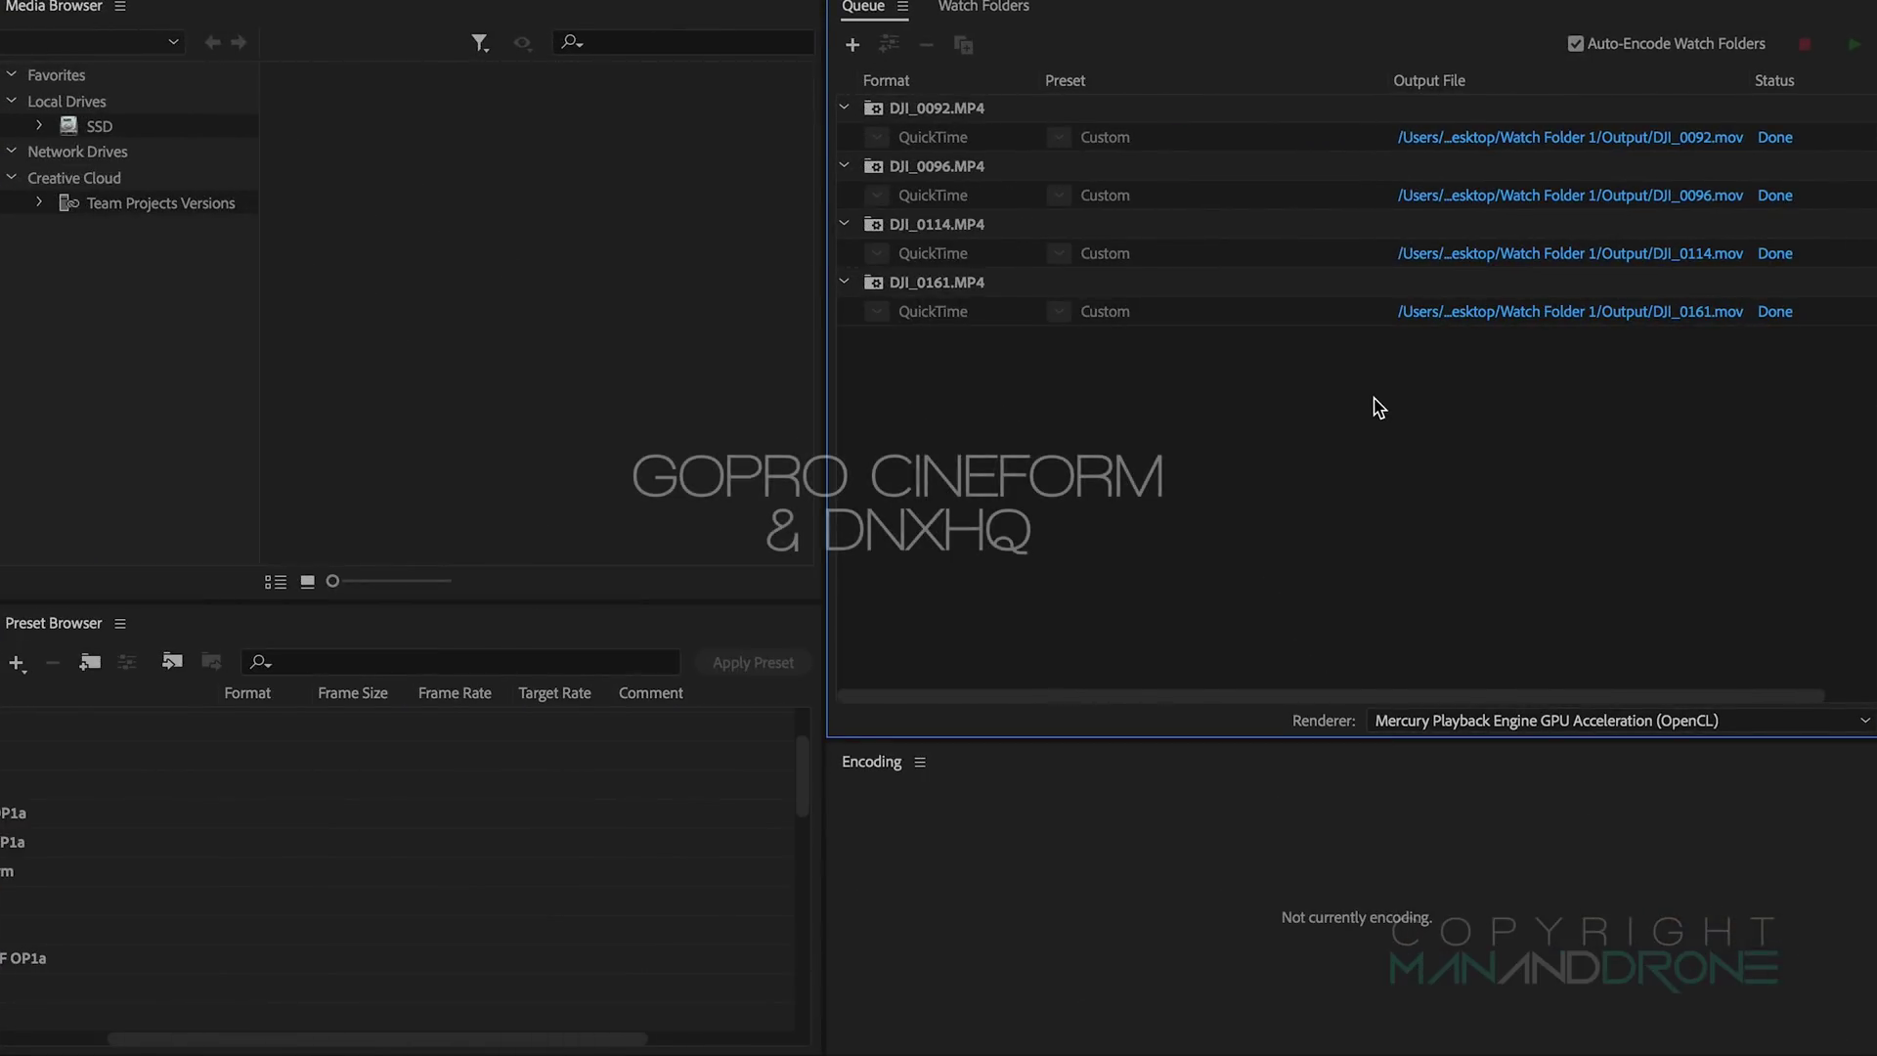
click(982, 10)
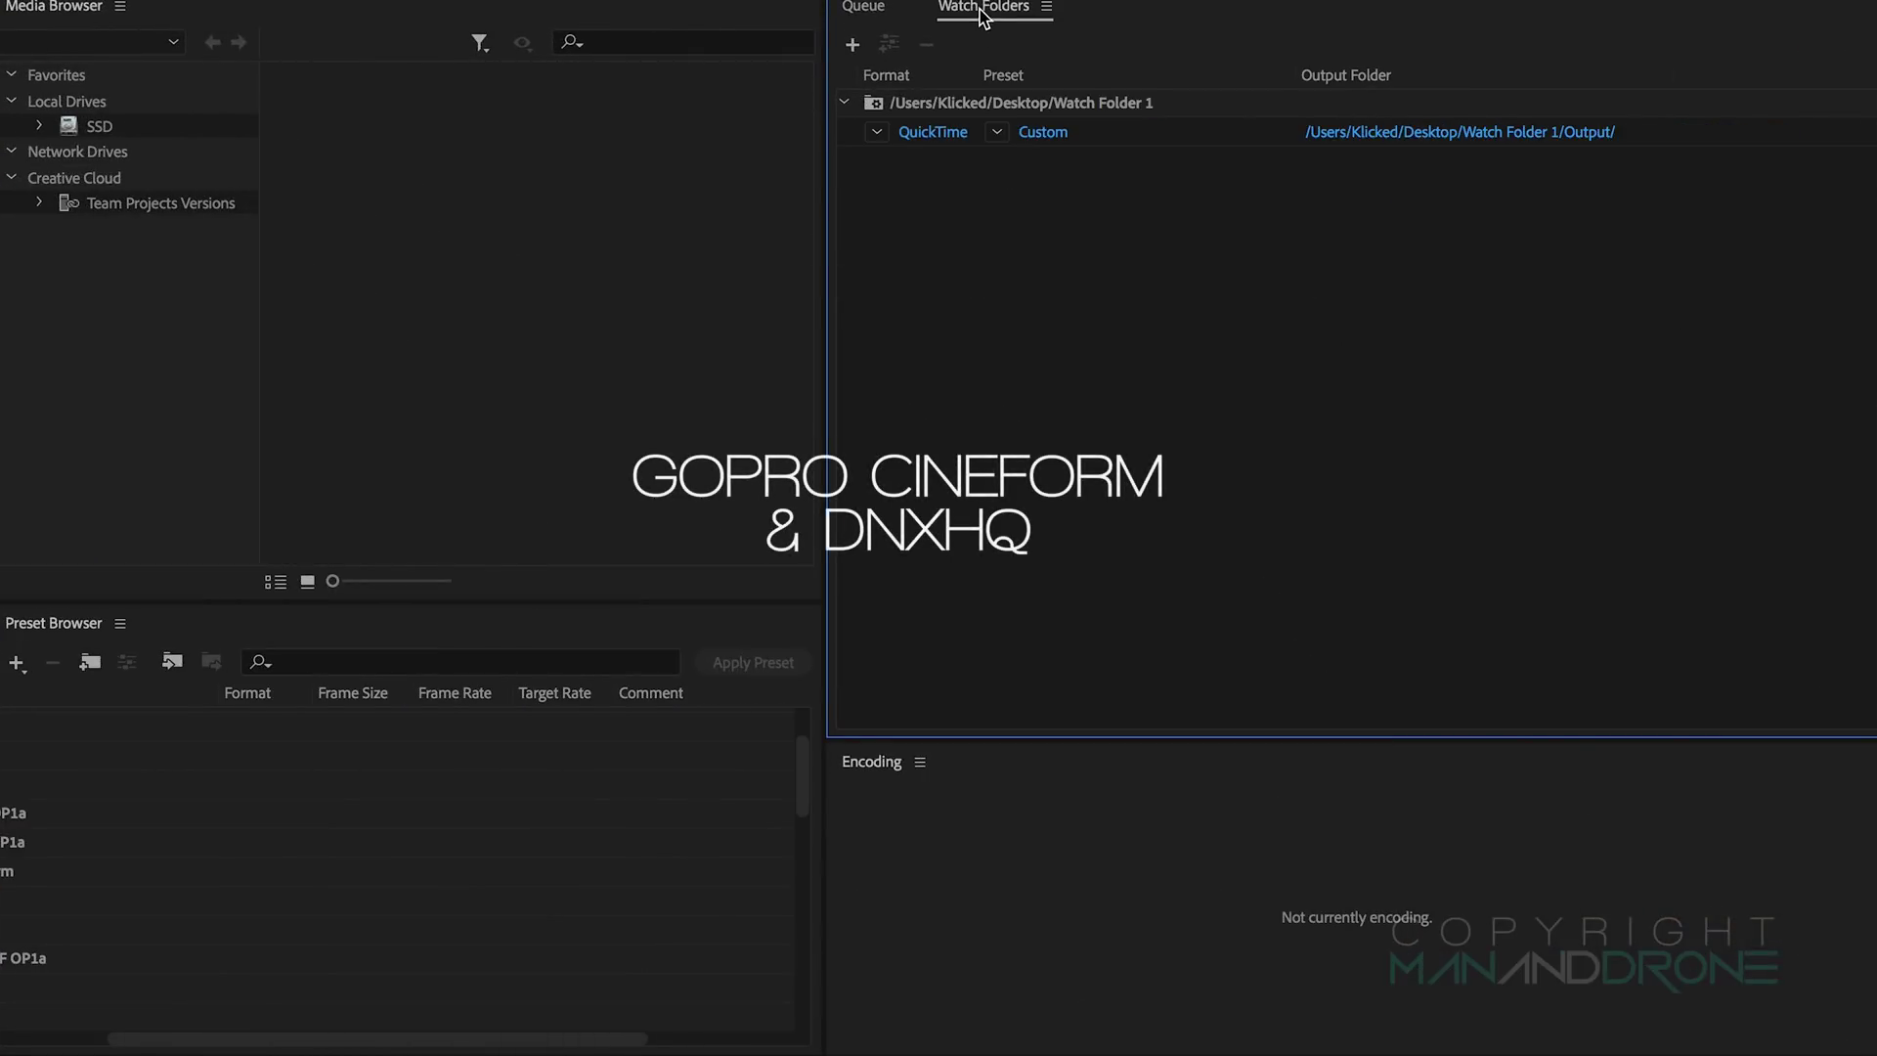
click(937, 137)
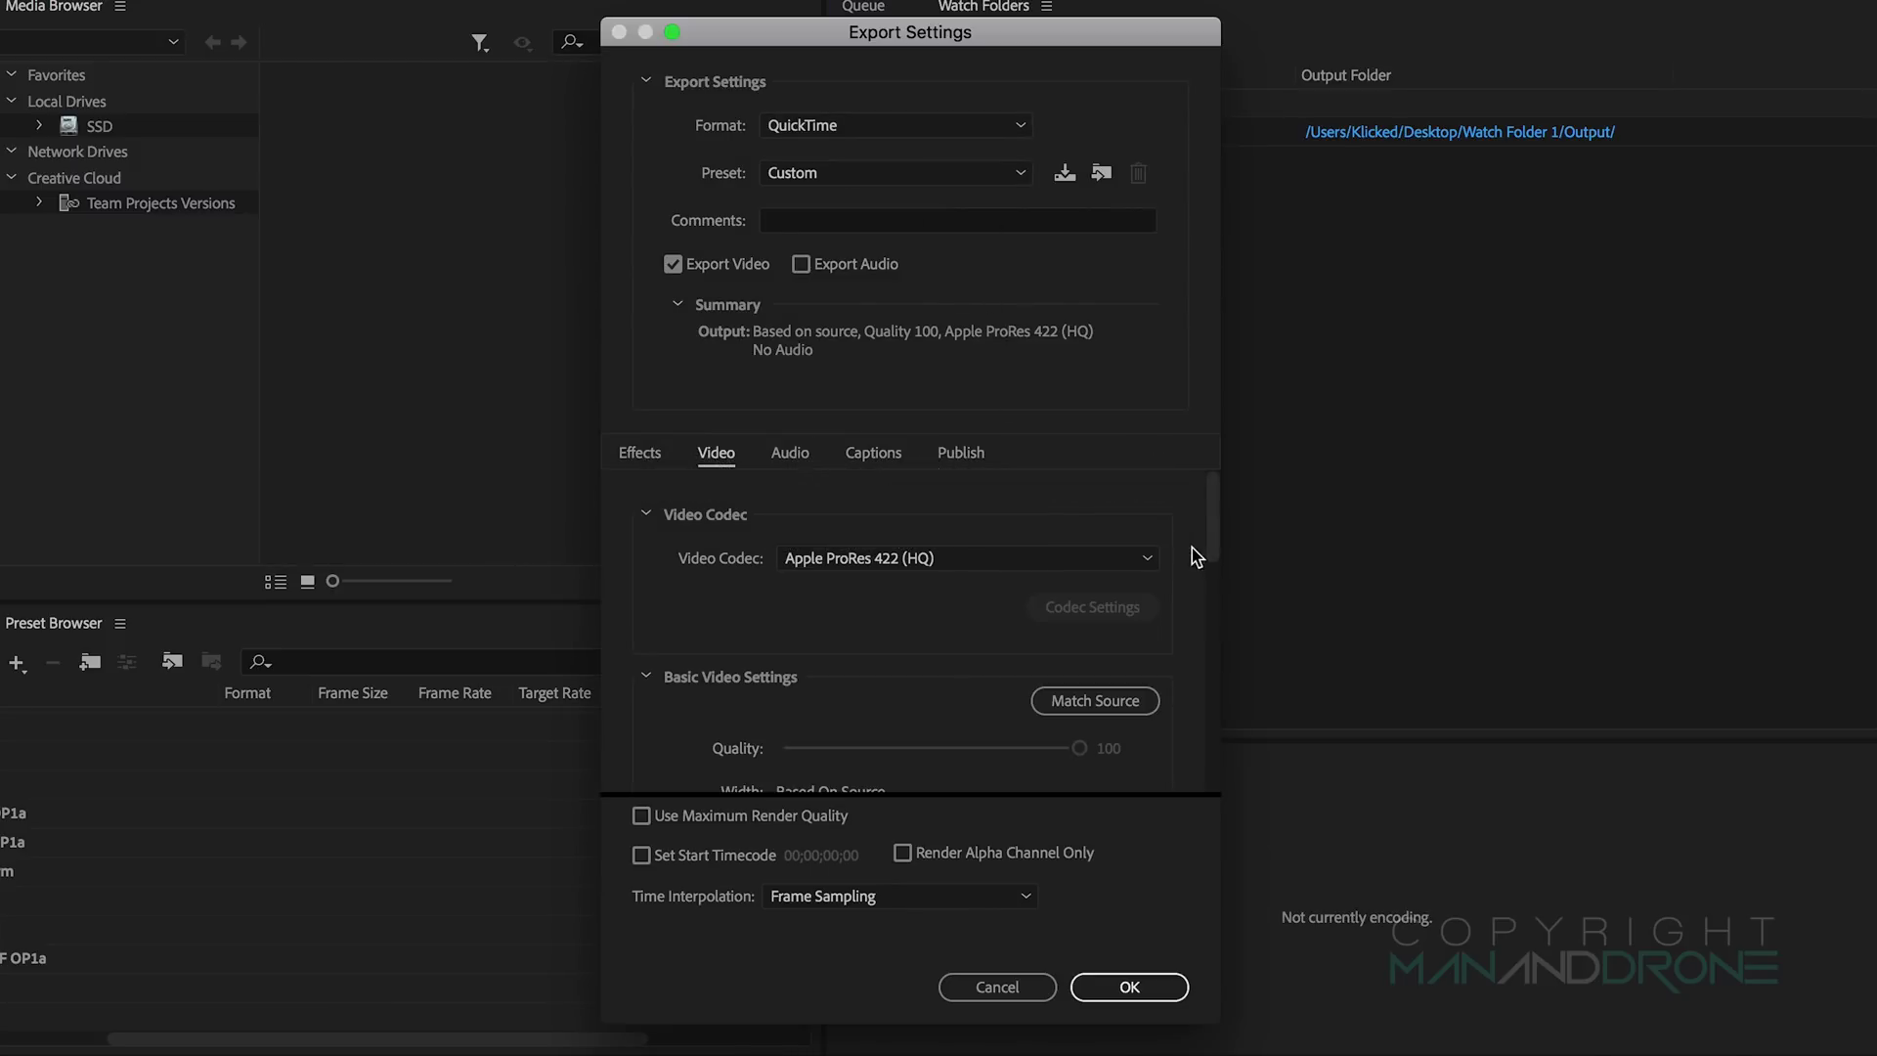
click(1064, 567)
Step: Switch the video codec to GoPro CineForm
scroll(1059, 859, down, 10)
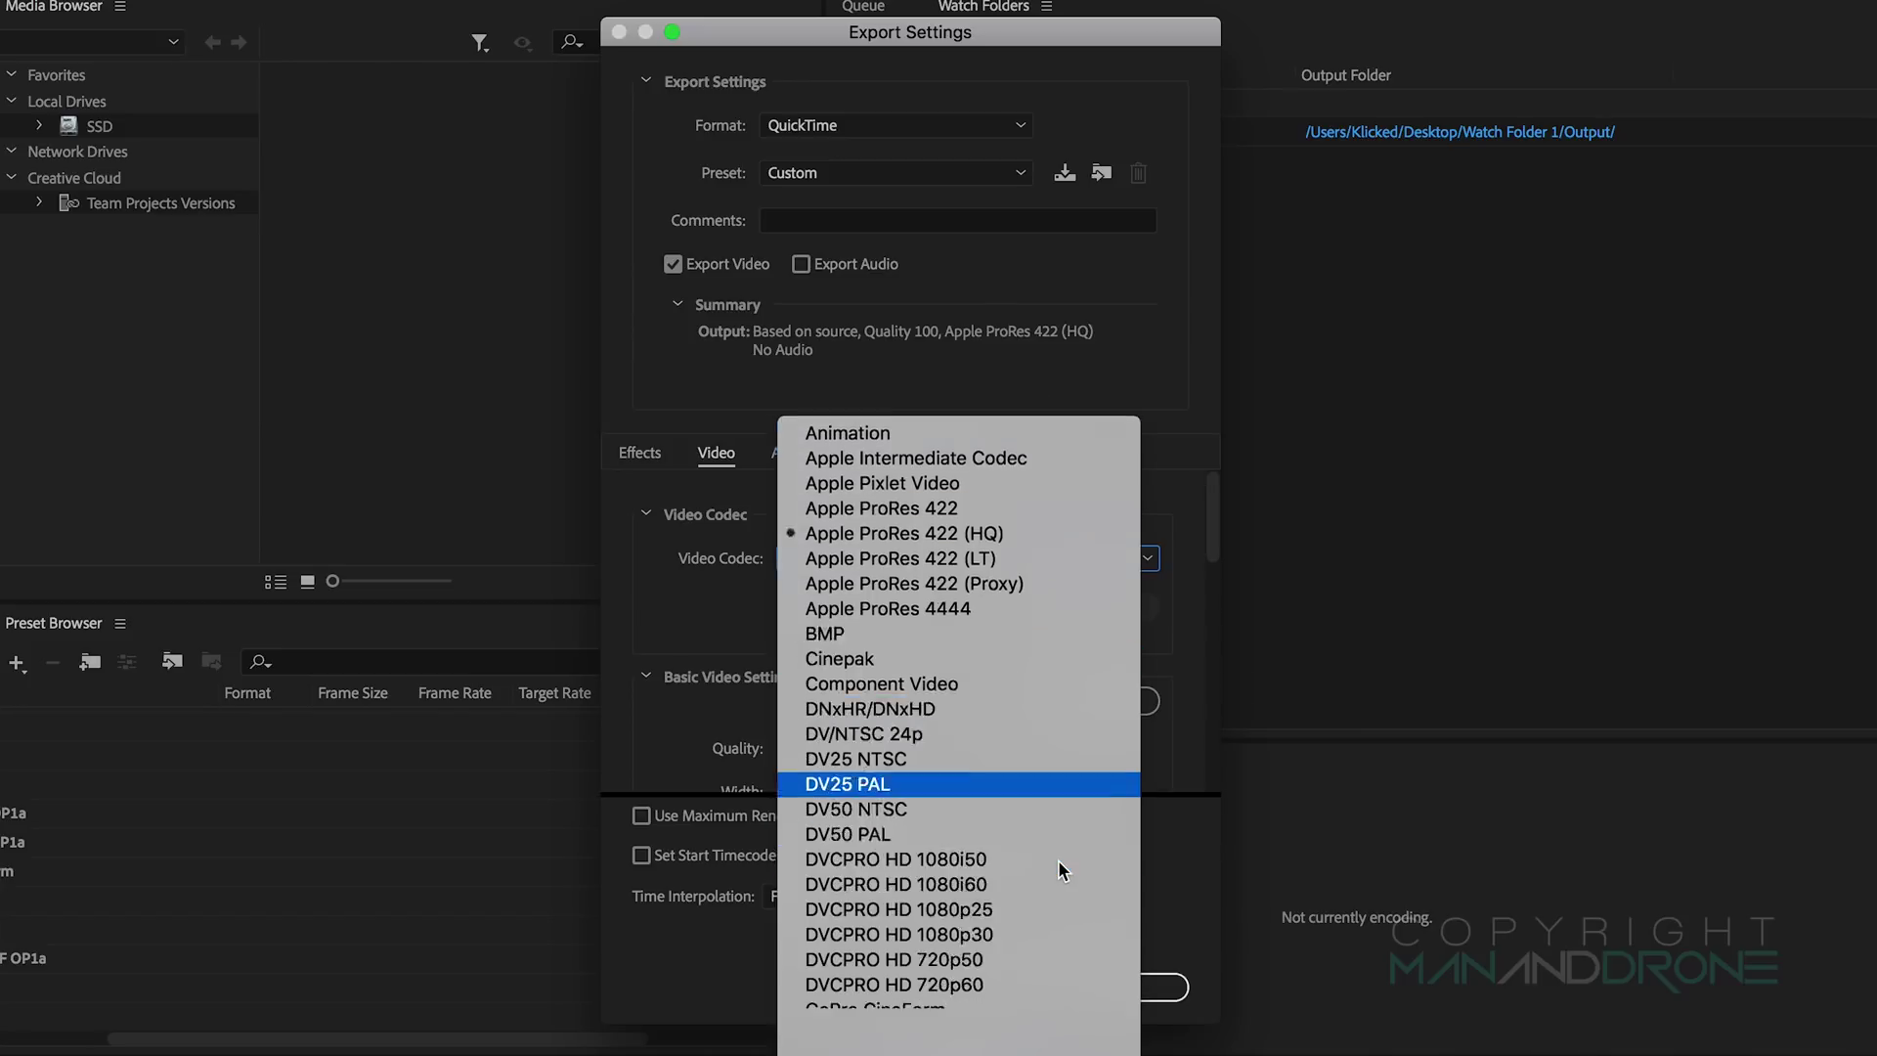
scroll(1058, 860, up, 3)
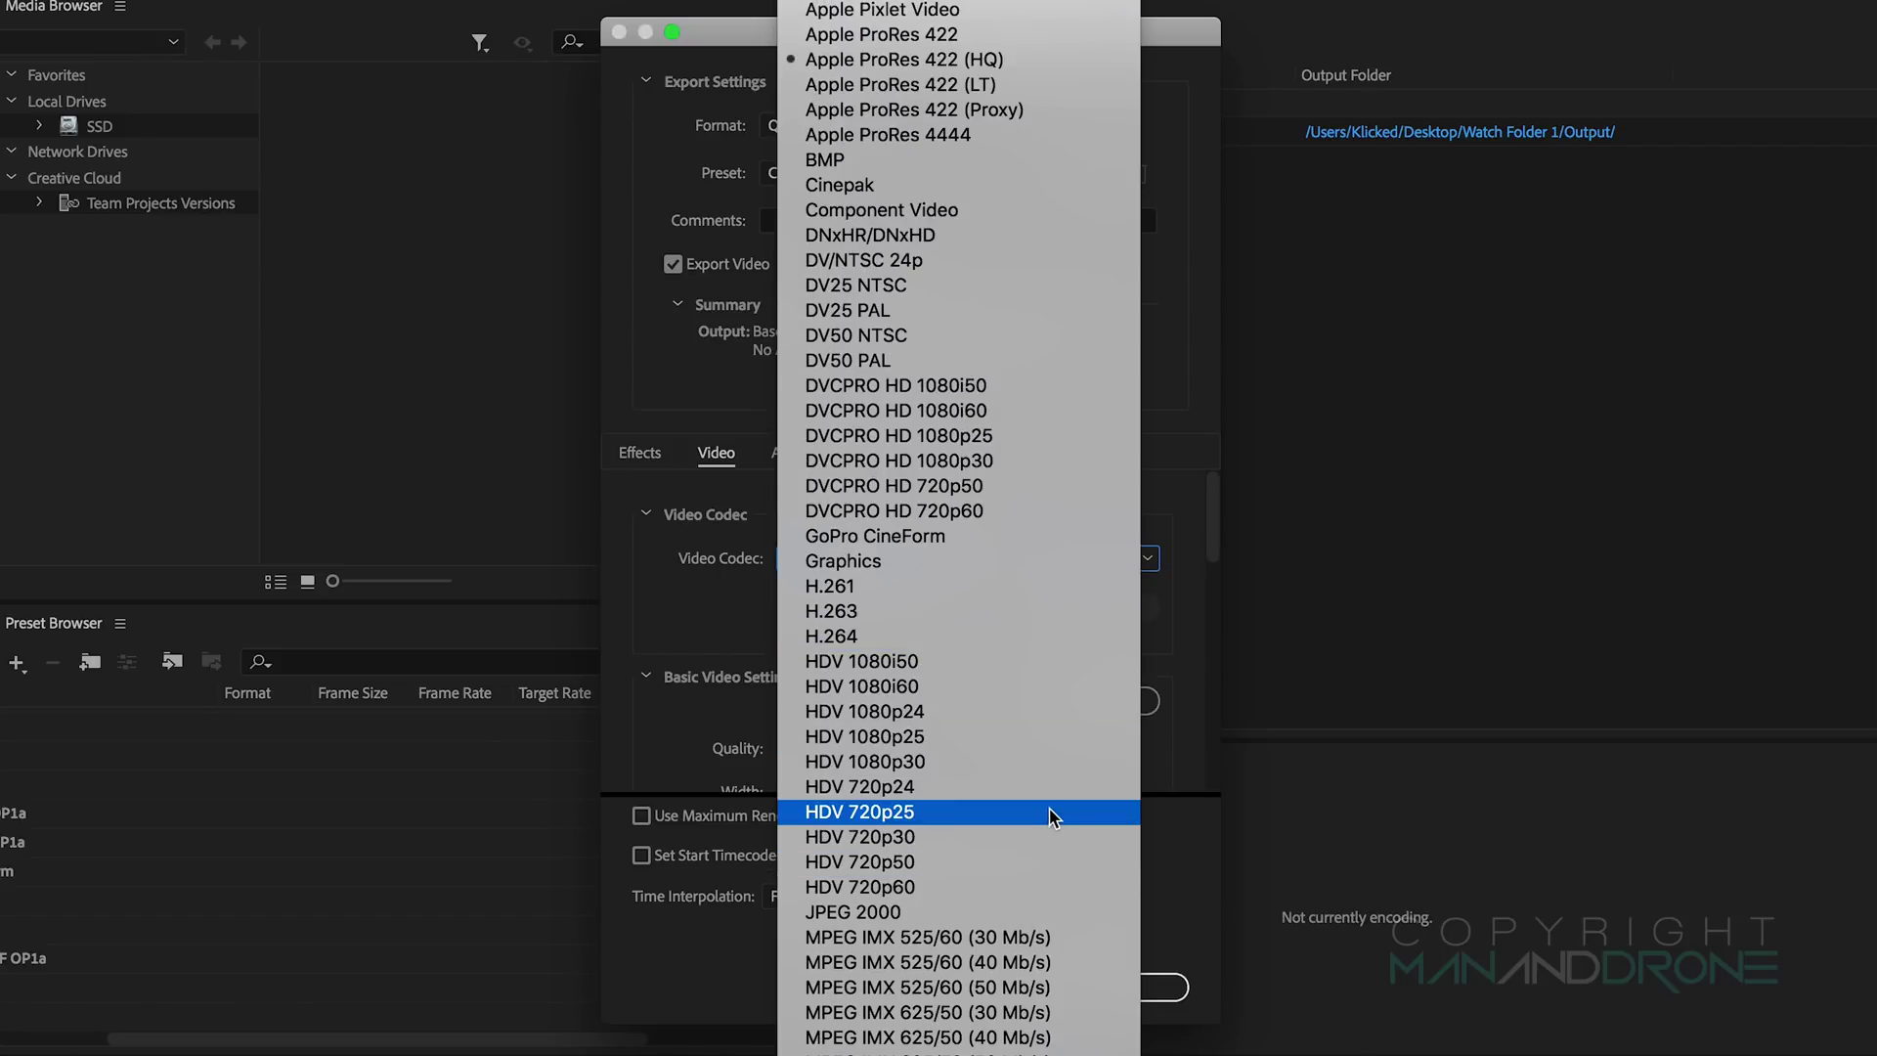
click(919, 543)
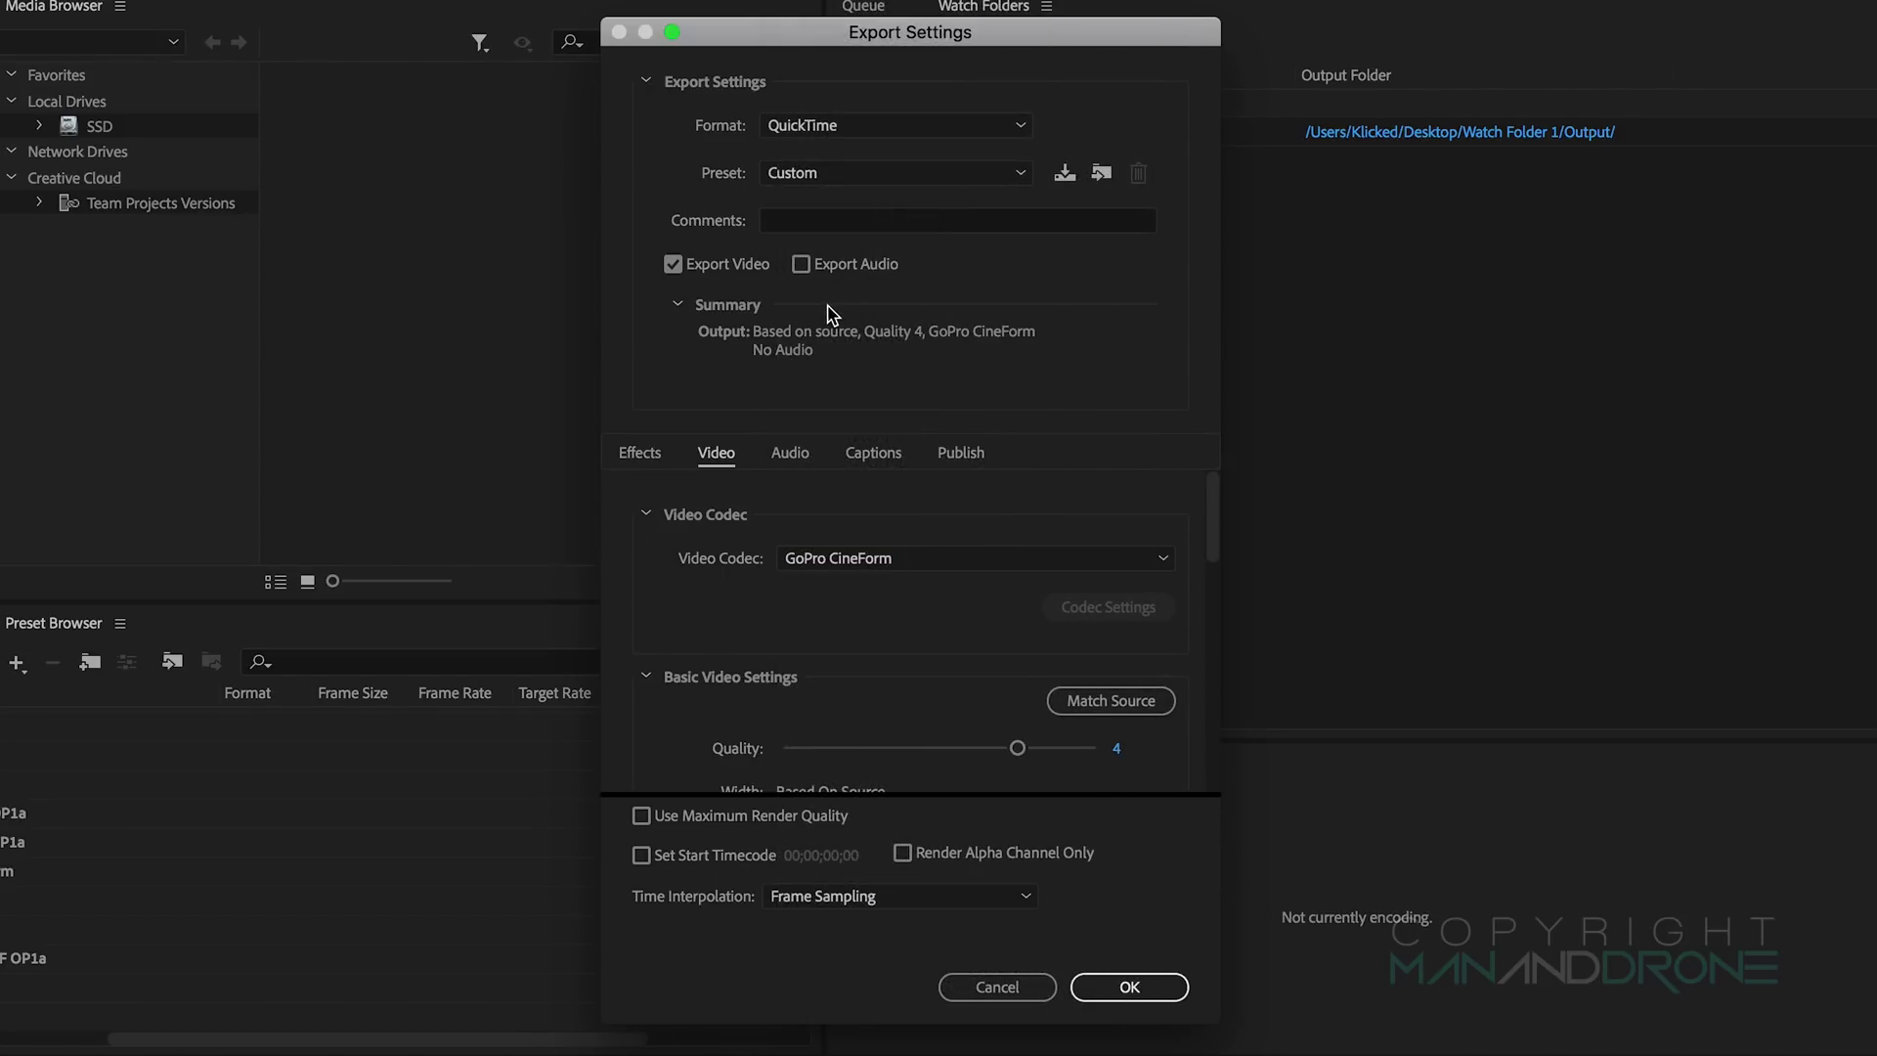
Step: Set CineForm quality to 5, review the Video settings, and confirm
drag(1210, 512, 1210, 554)
scroll(1216, 544, down, 1)
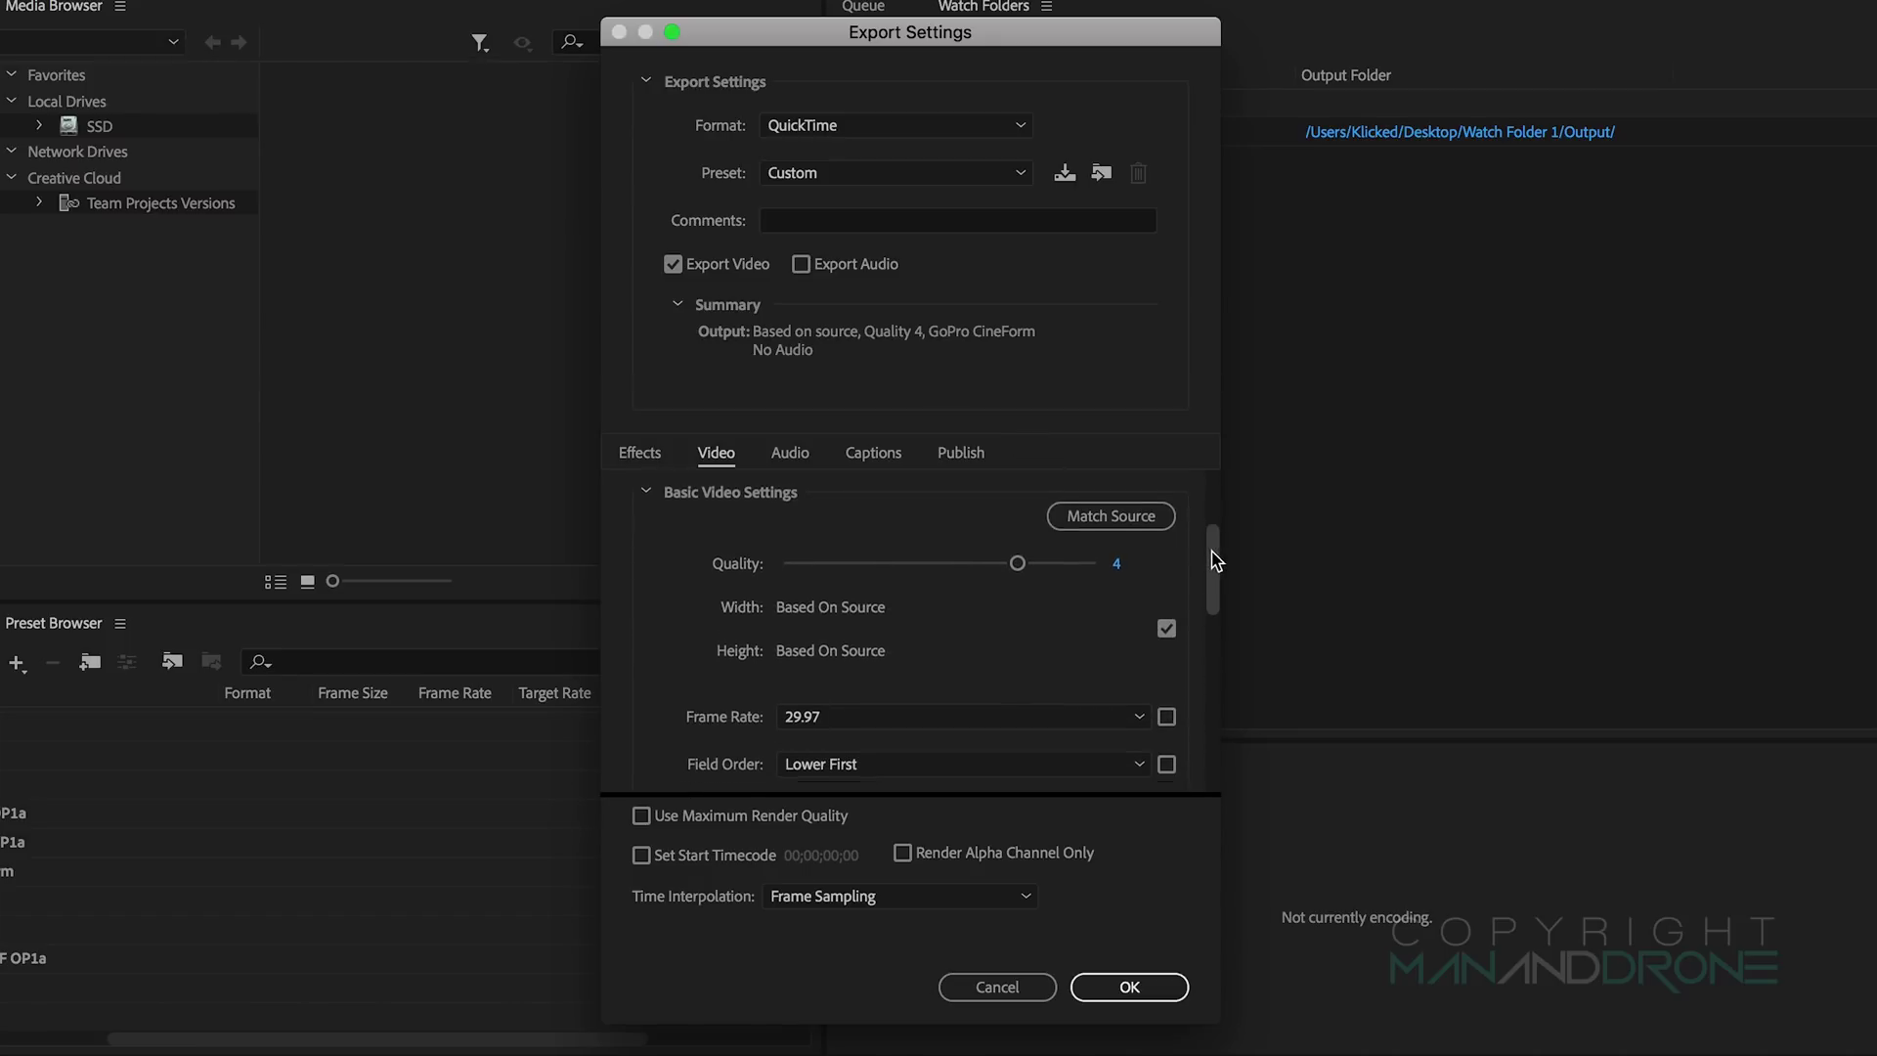
scroll(1216, 552, up, 2)
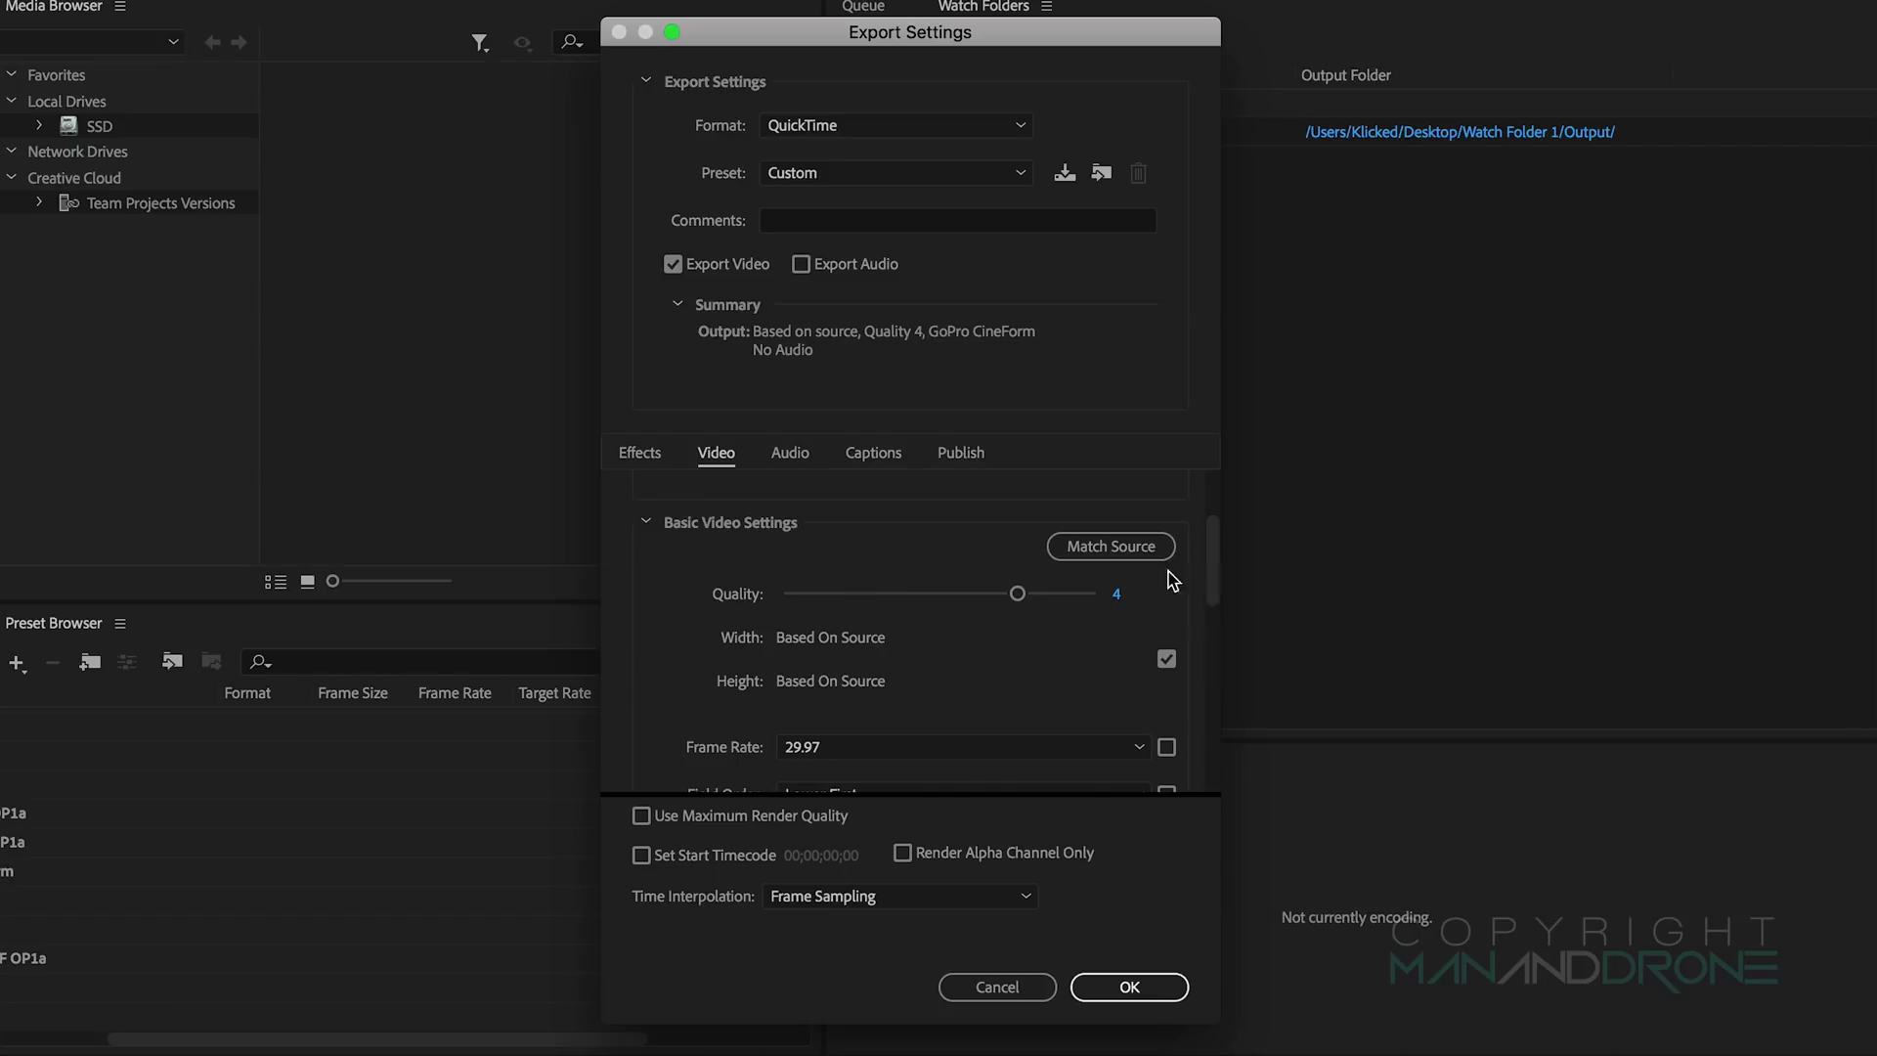
drag(1022, 598, 1083, 598)
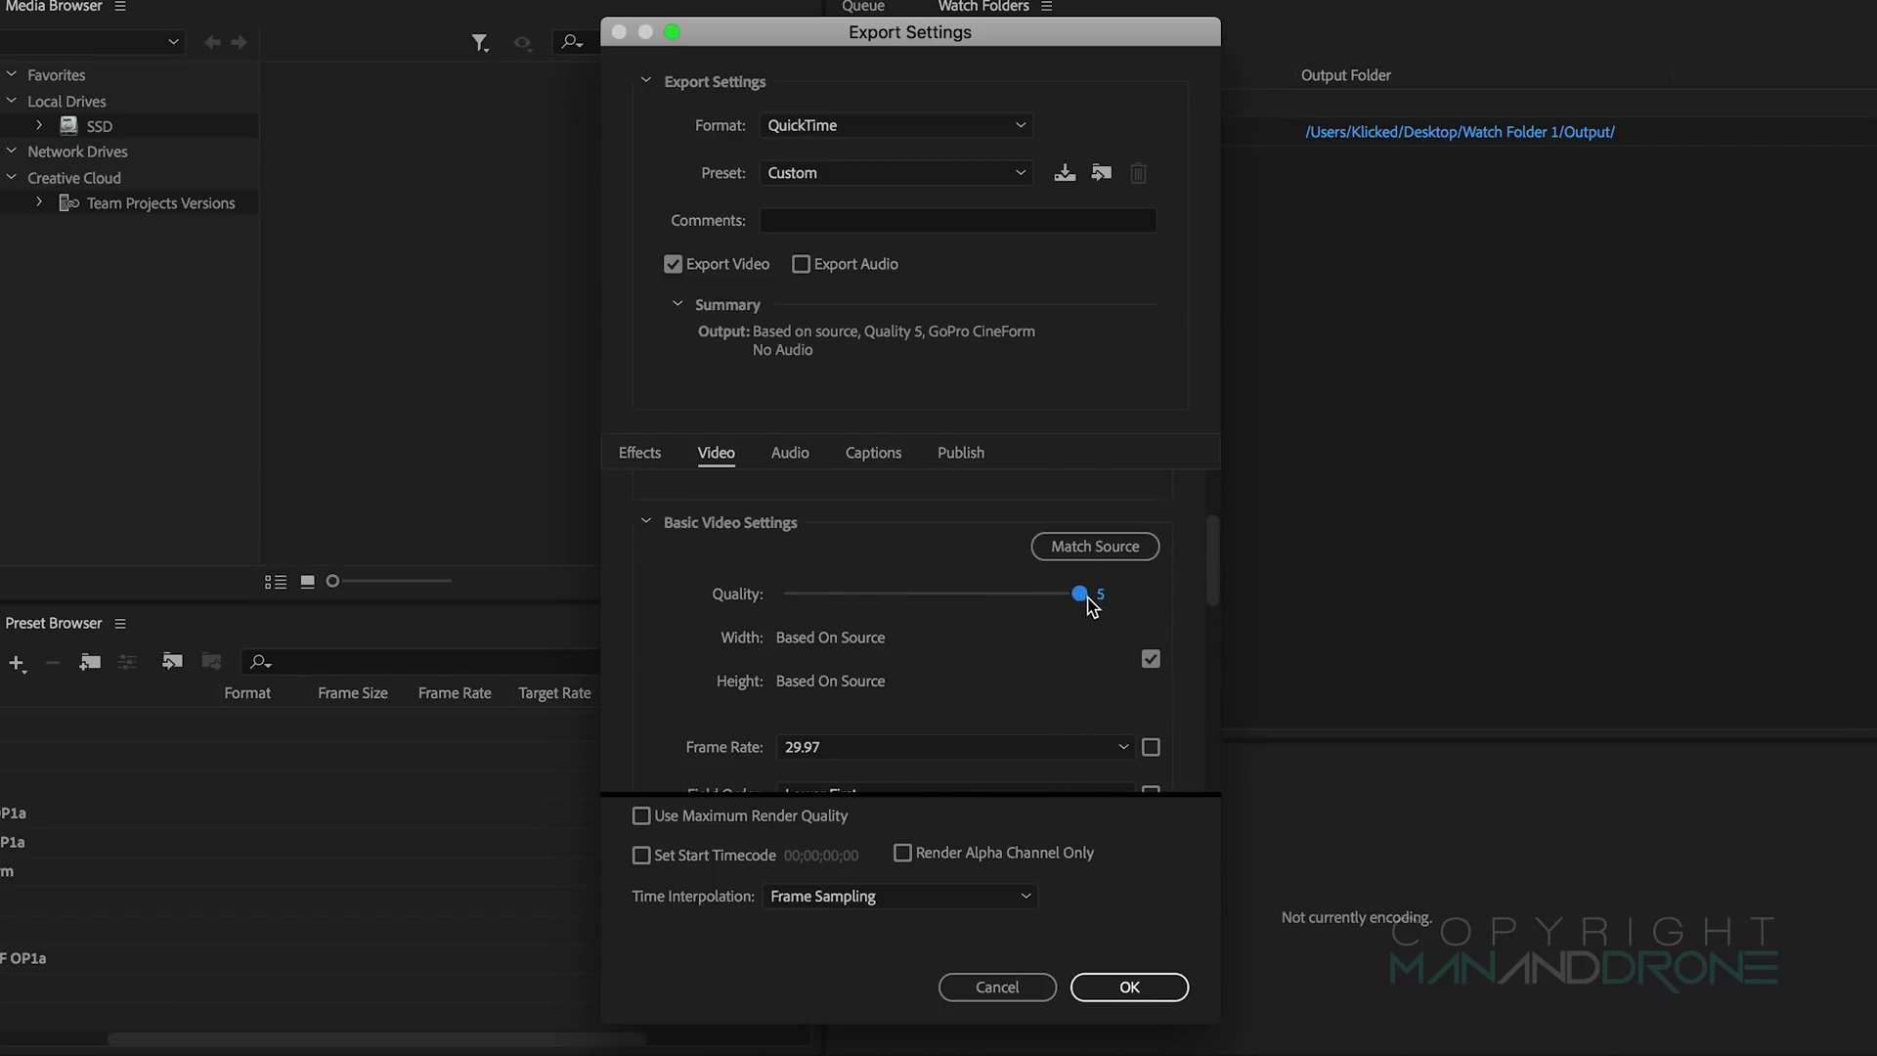
drag(1215, 562, 1208, 620)
scroll(786, 548, down, 1)
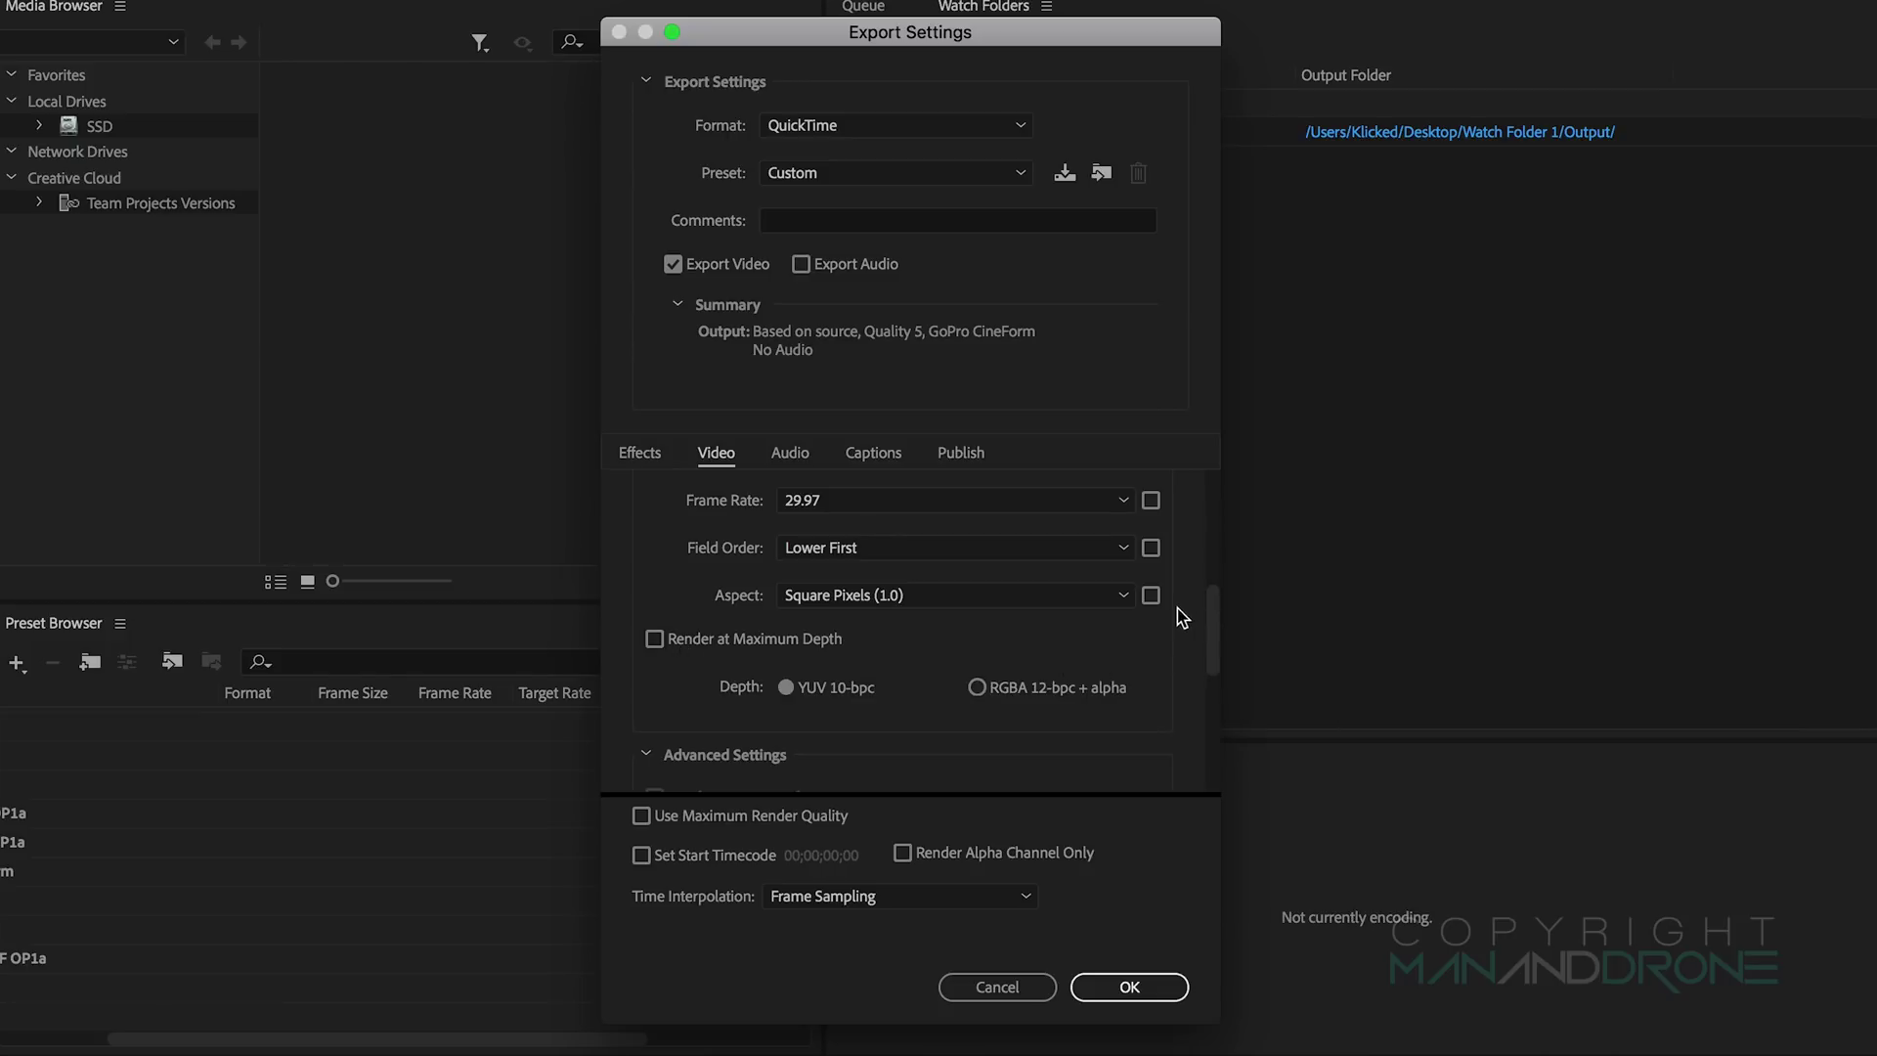
scroll(1207, 615, down, 2)
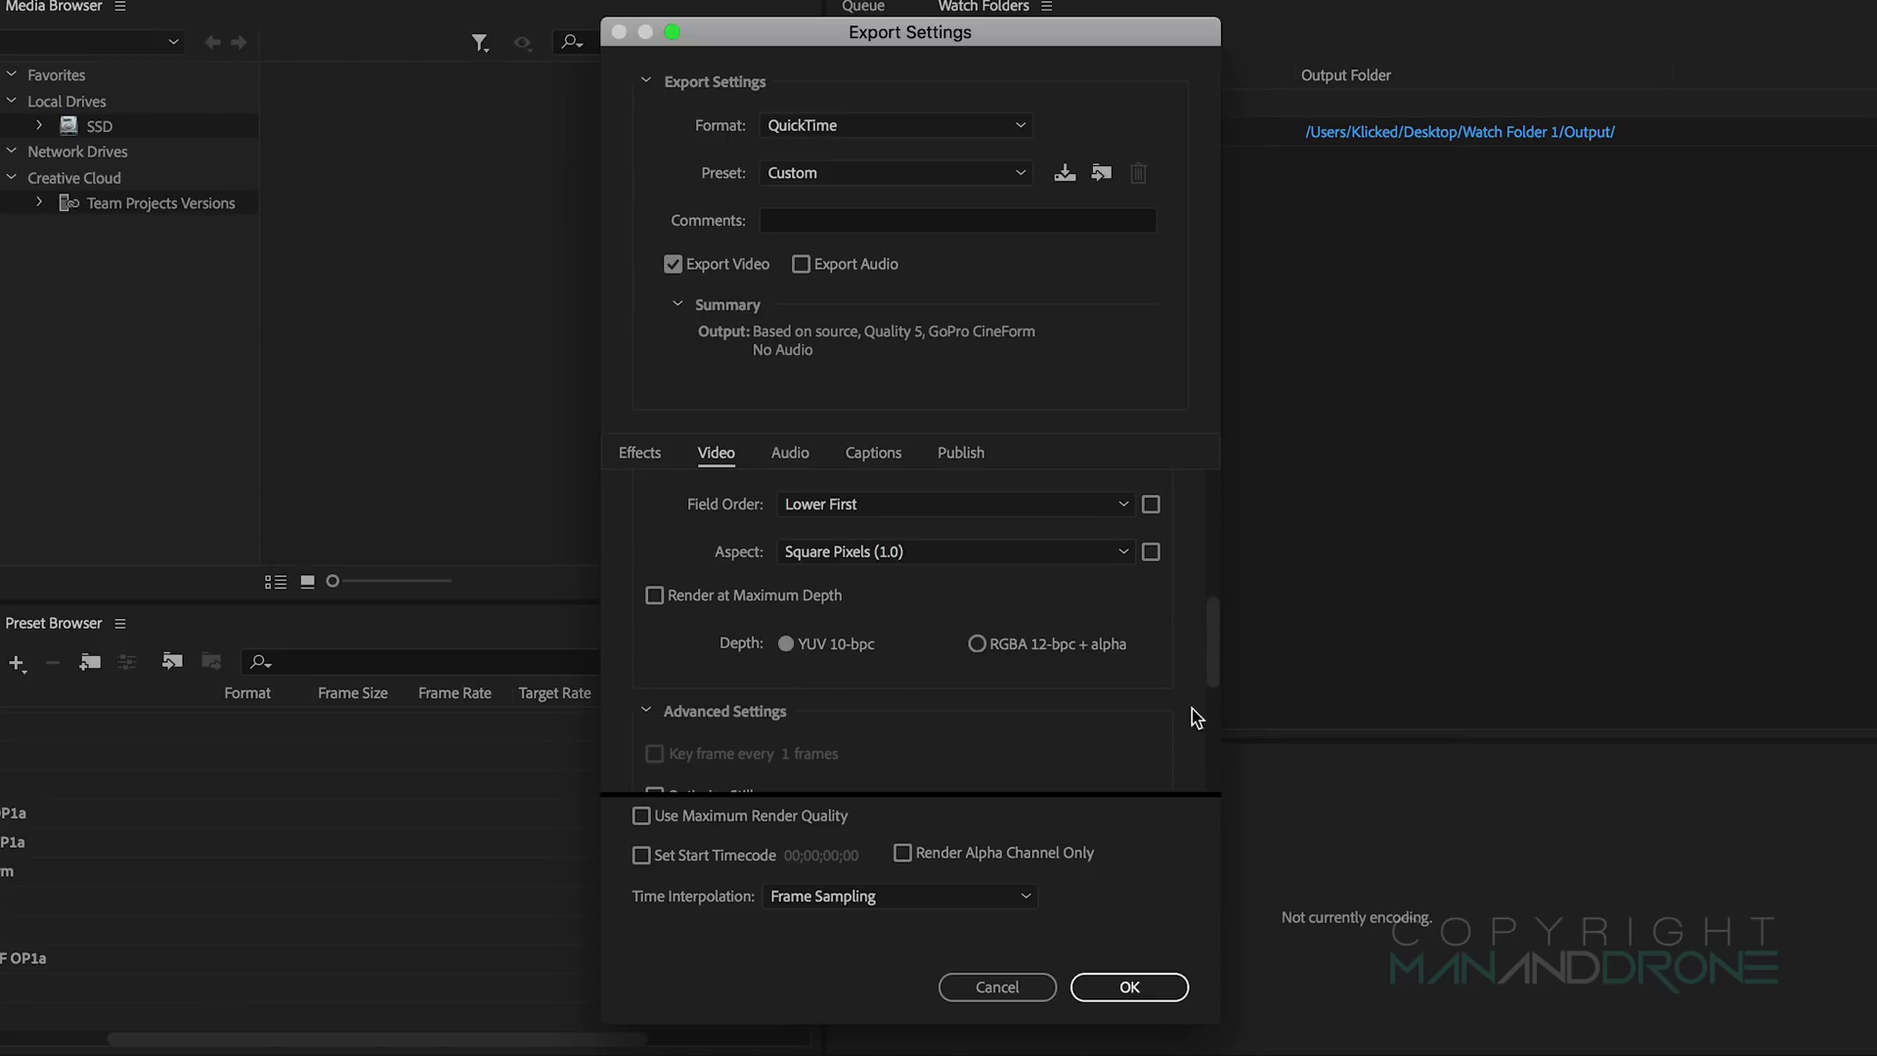
drag(1206, 628, 1195, 777)
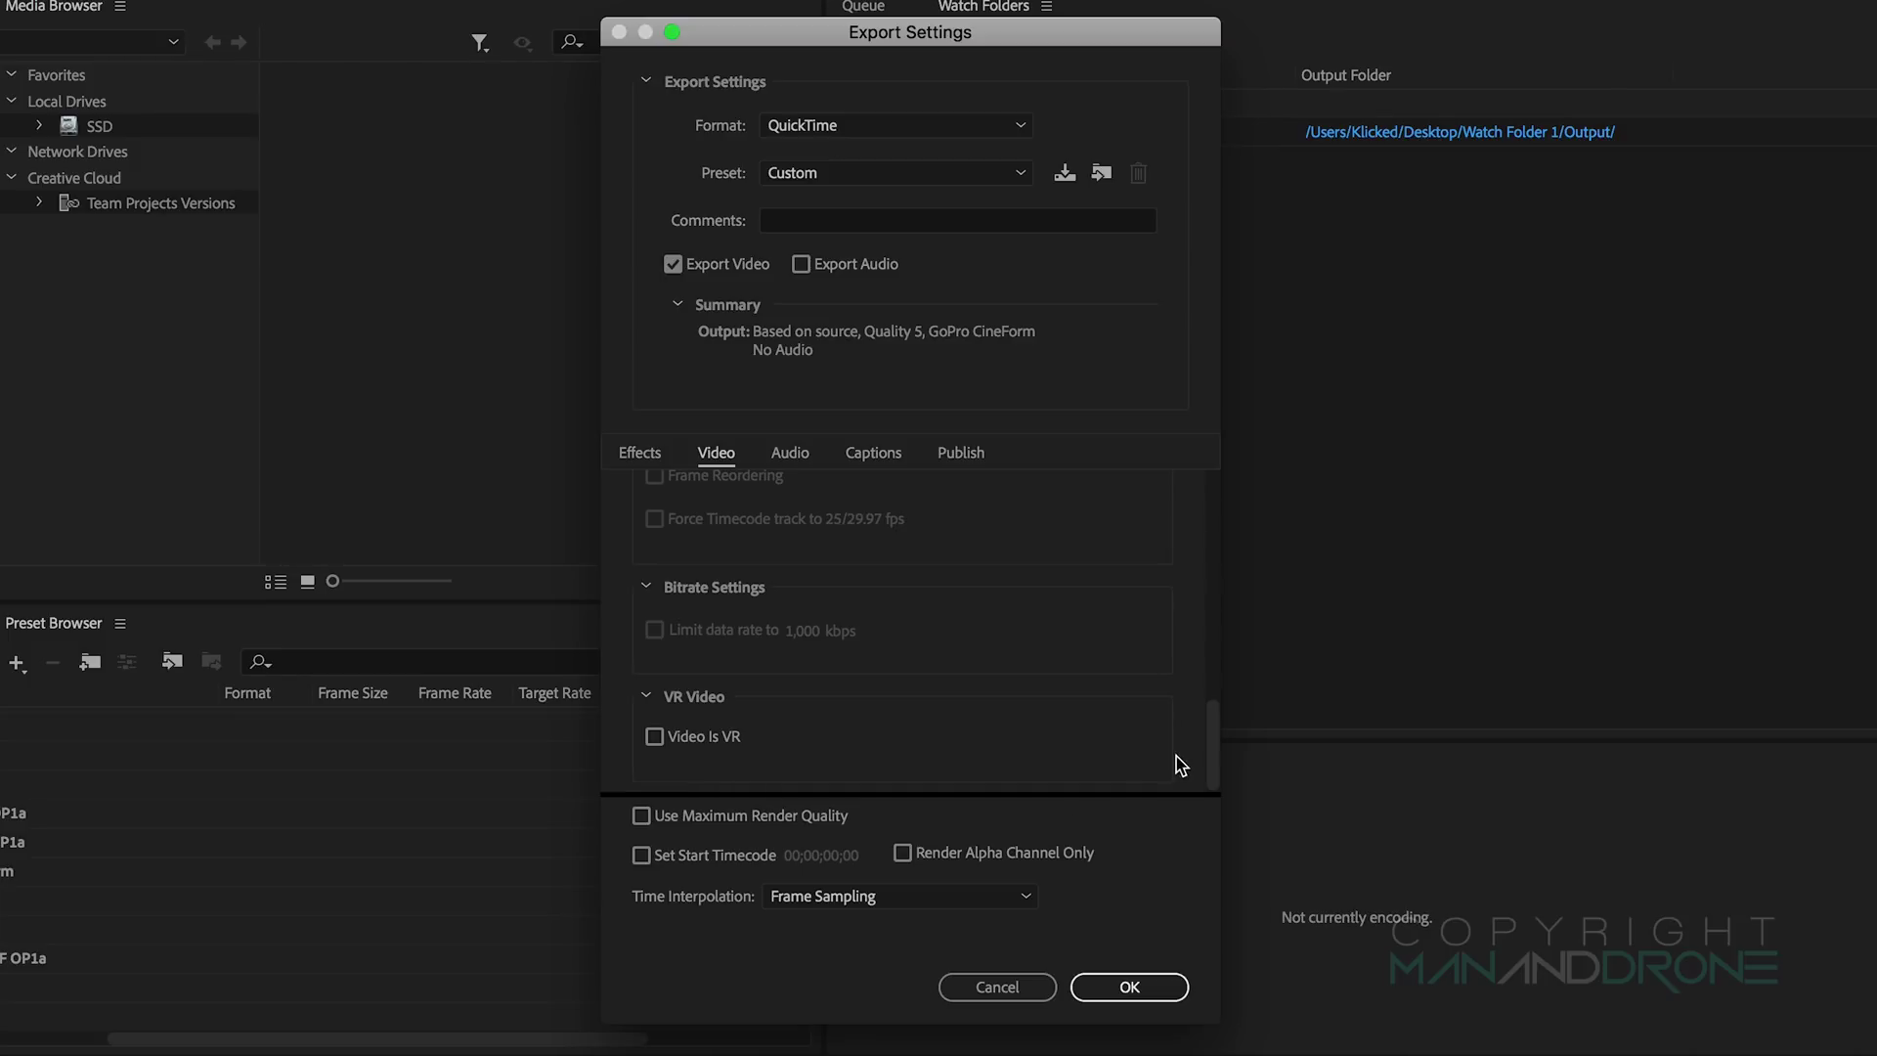
drag(1212, 748, 1202, 491)
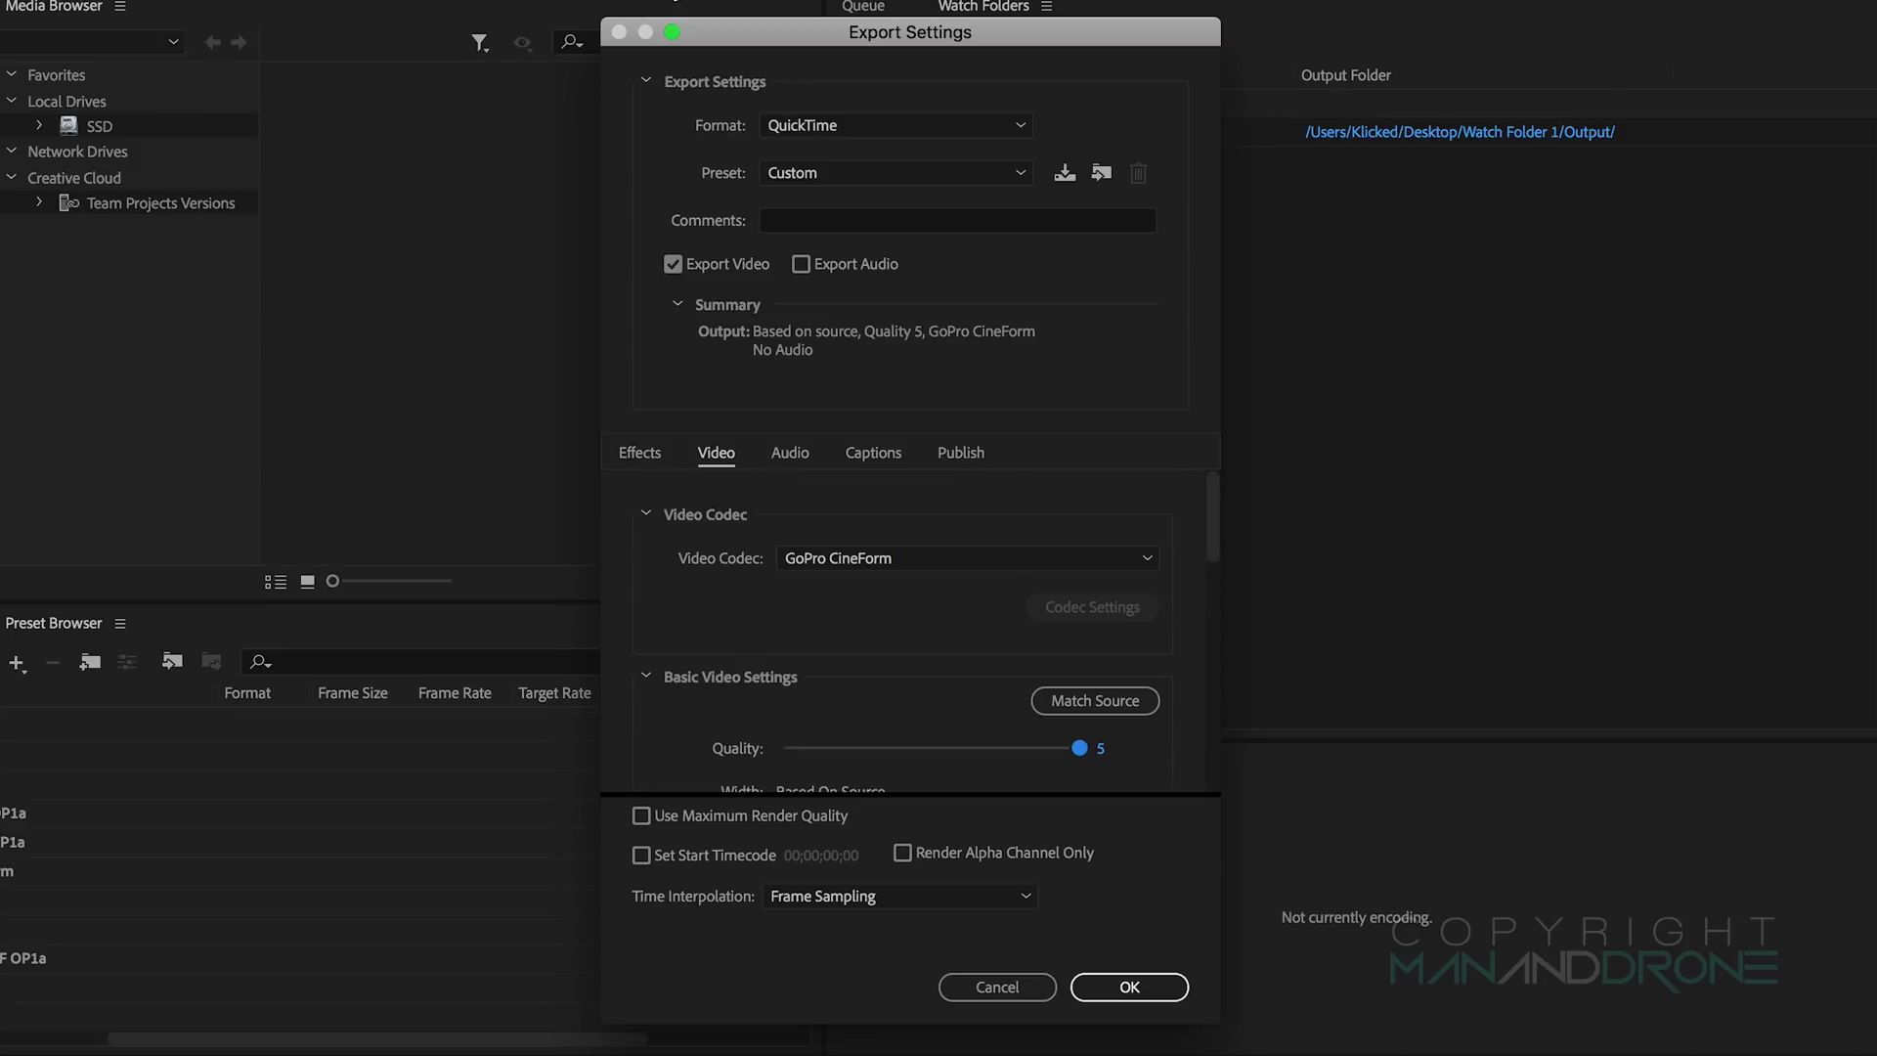
click(1112, 990)
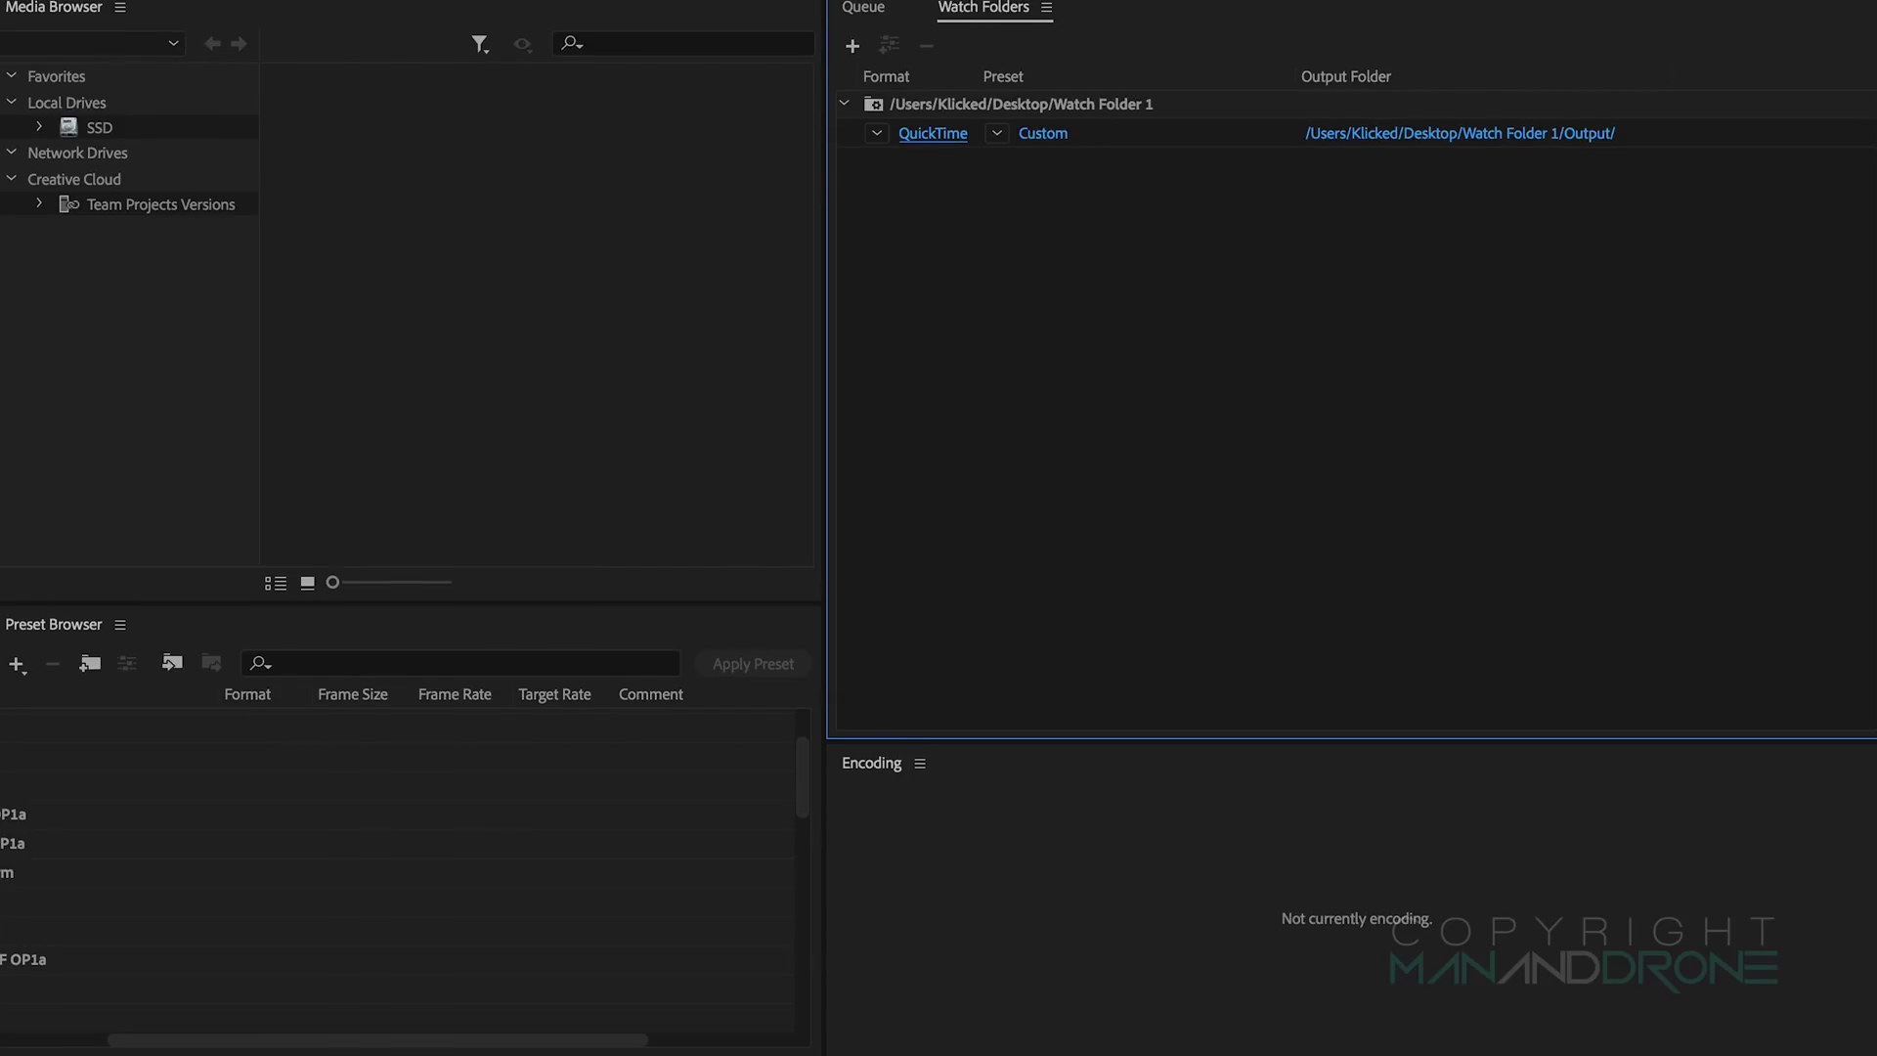
Step: Reopen the watch folder's export settings and choose the DNxHR/DNxHD video codec
click(933, 135)
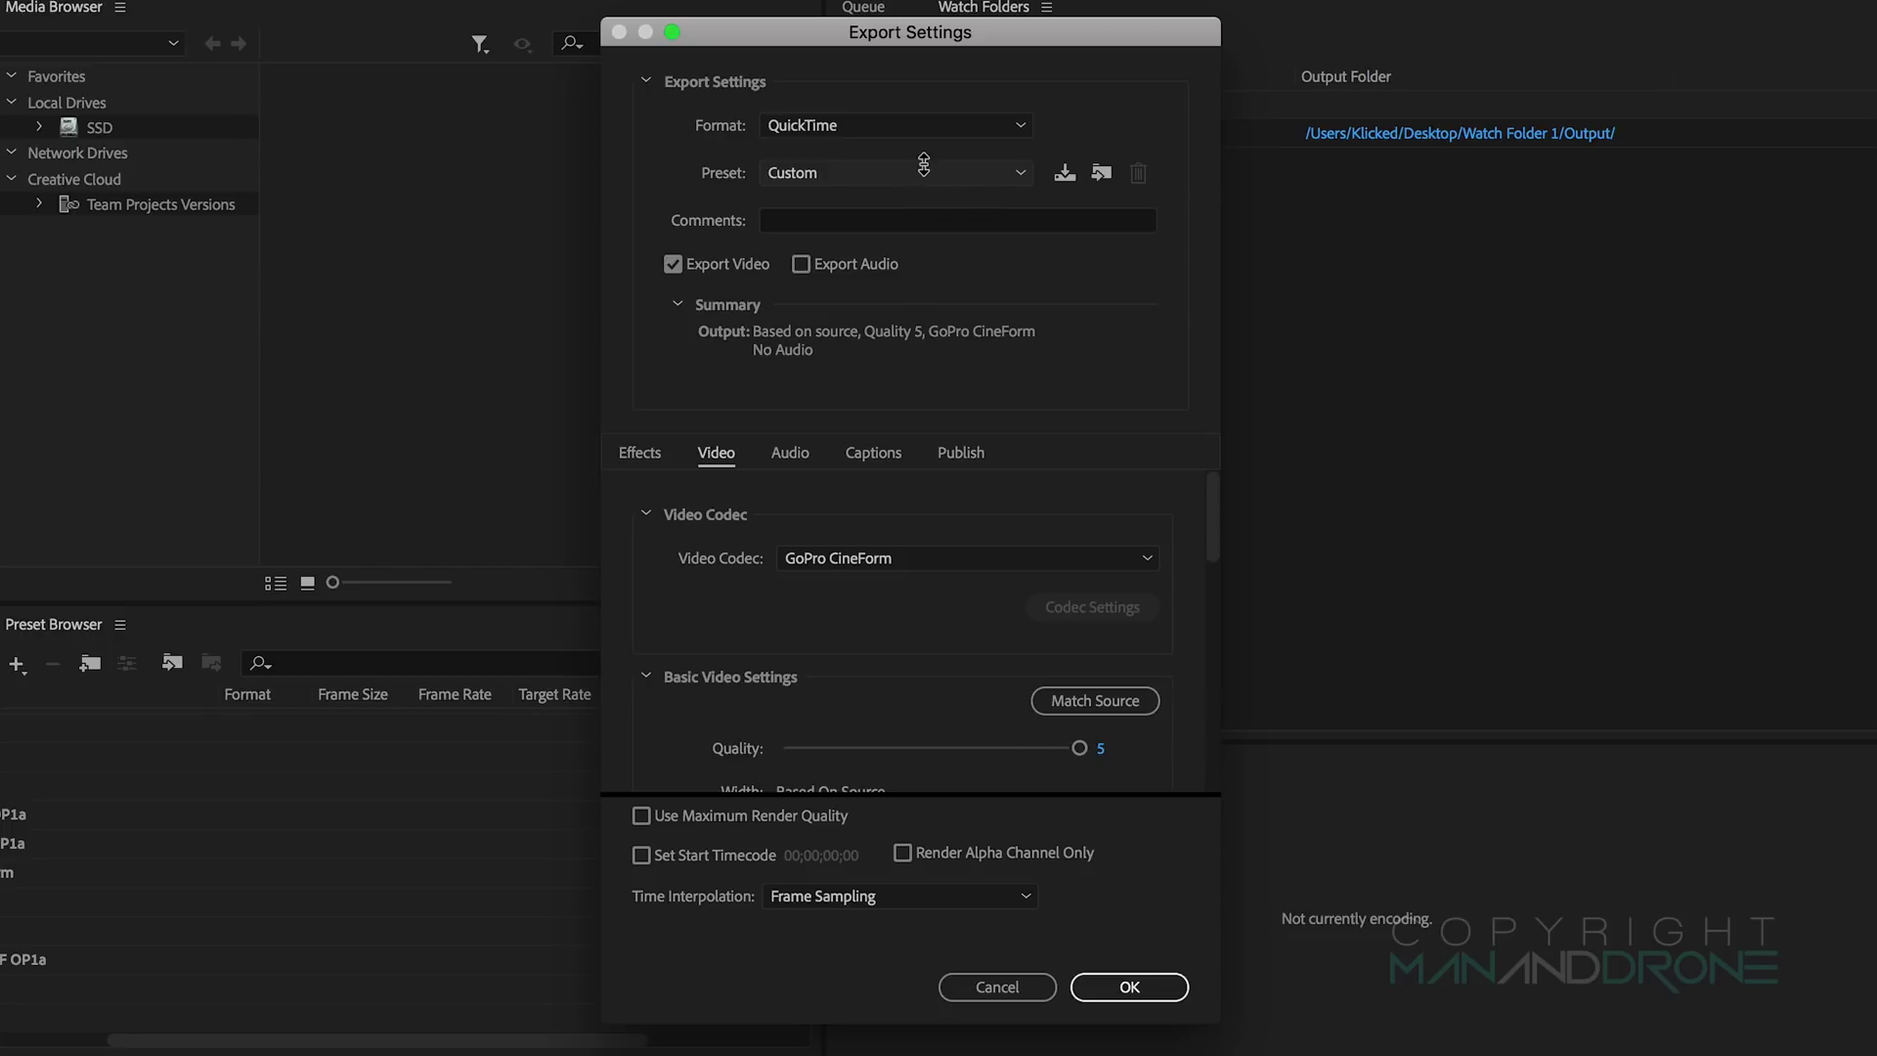
click(1109, 565)
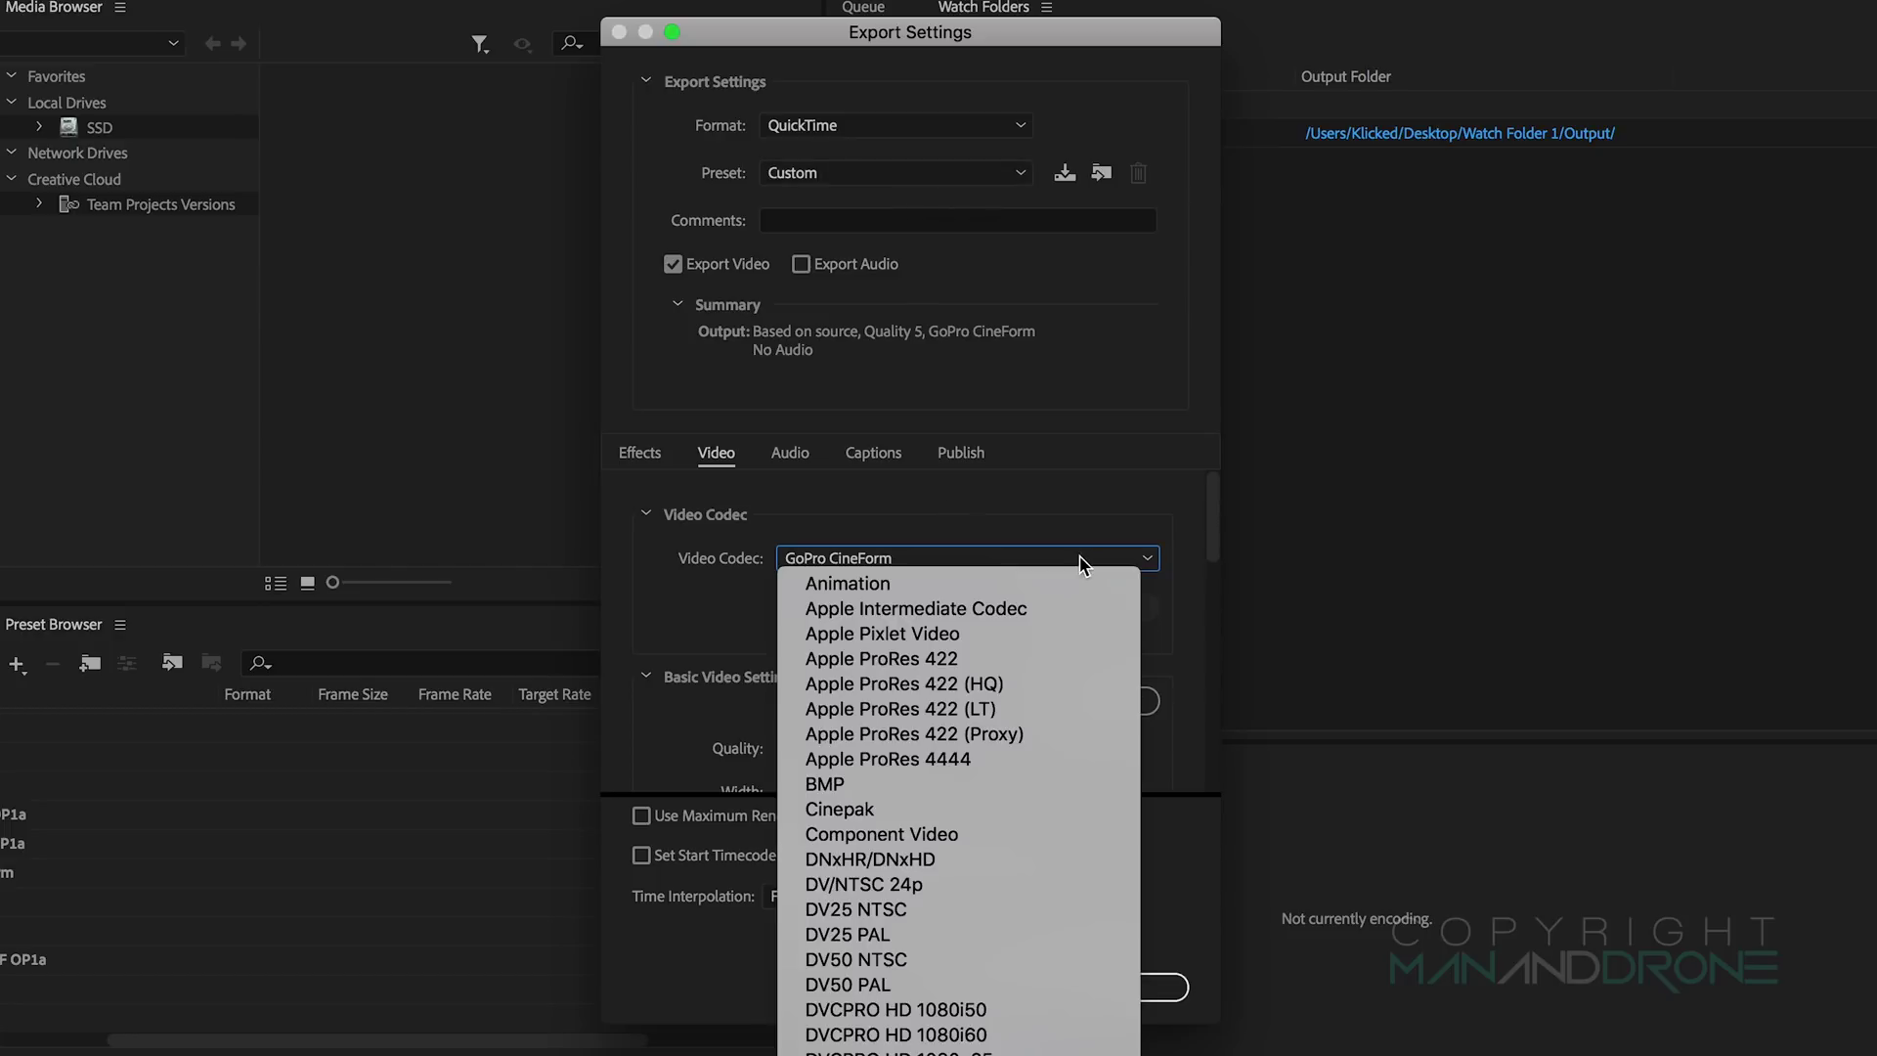
click(834, 863)
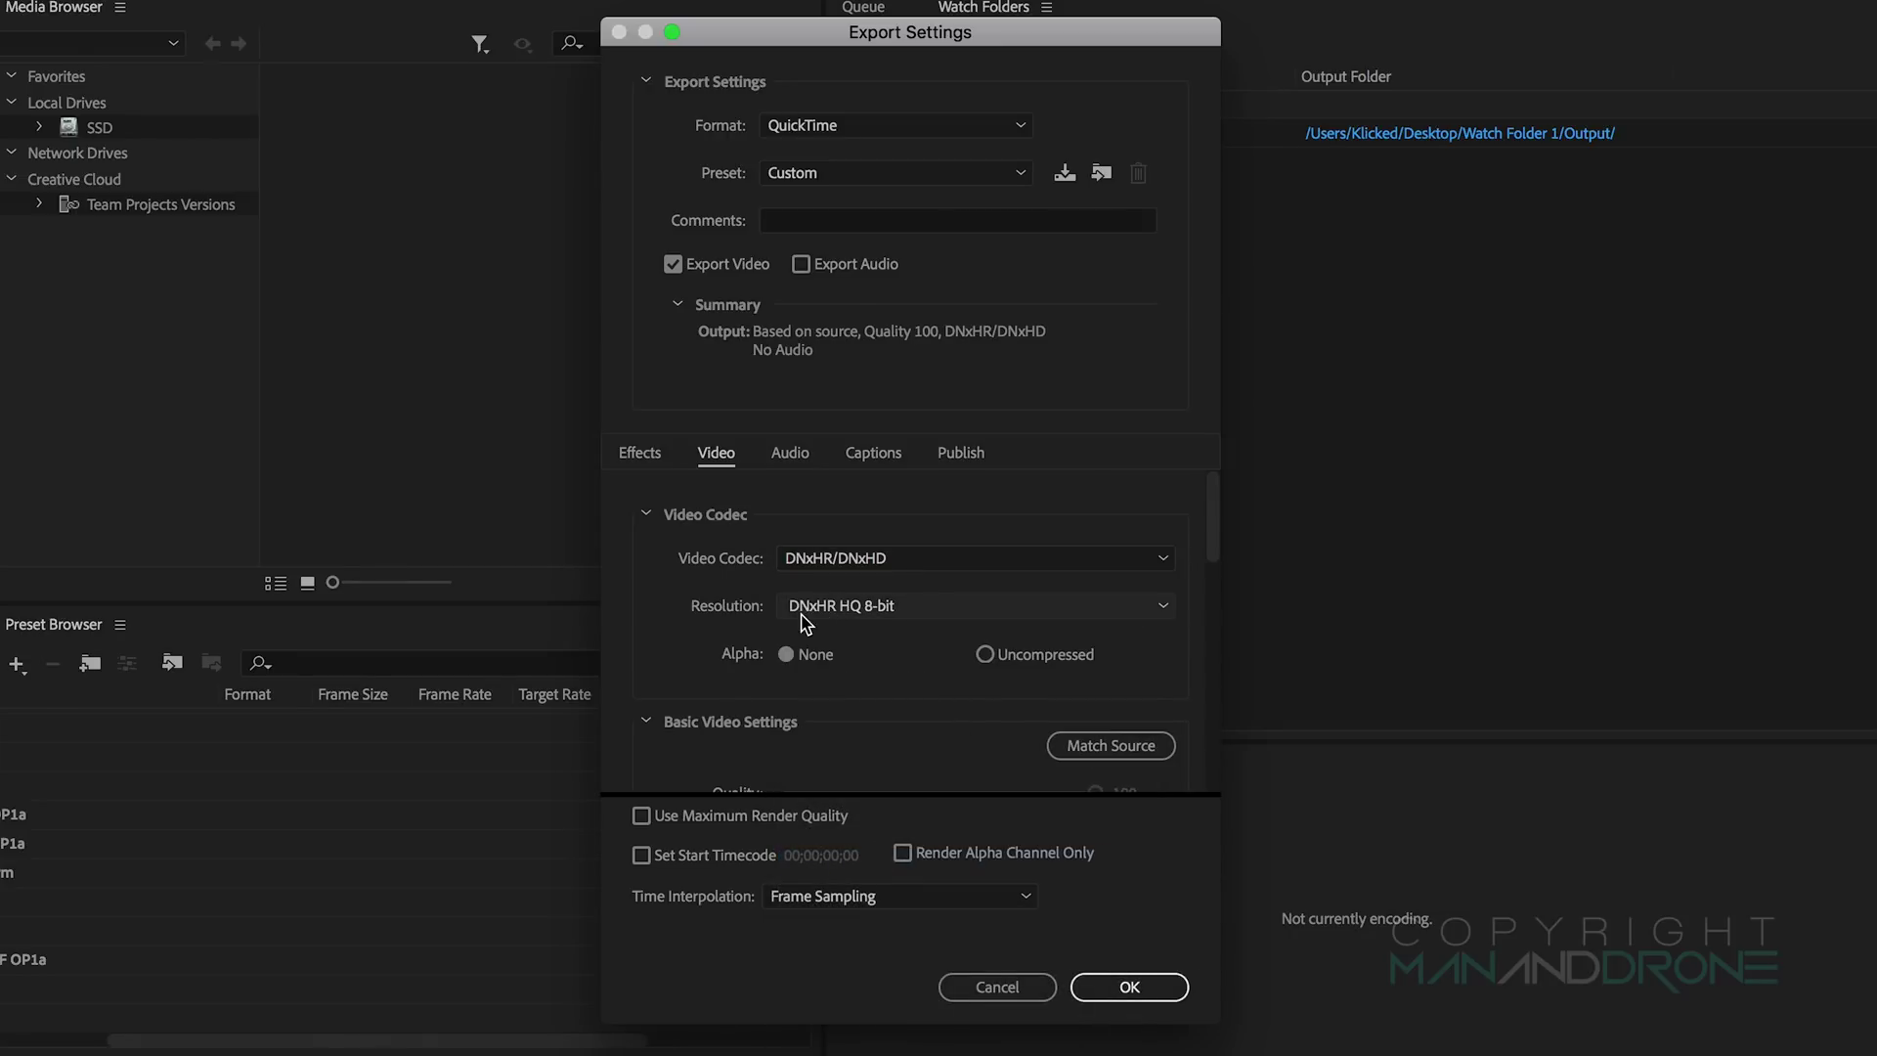
Step: Set the resolution to DNxHR HQX 10-bit and confirm the watch folder settings
click(926, 611)
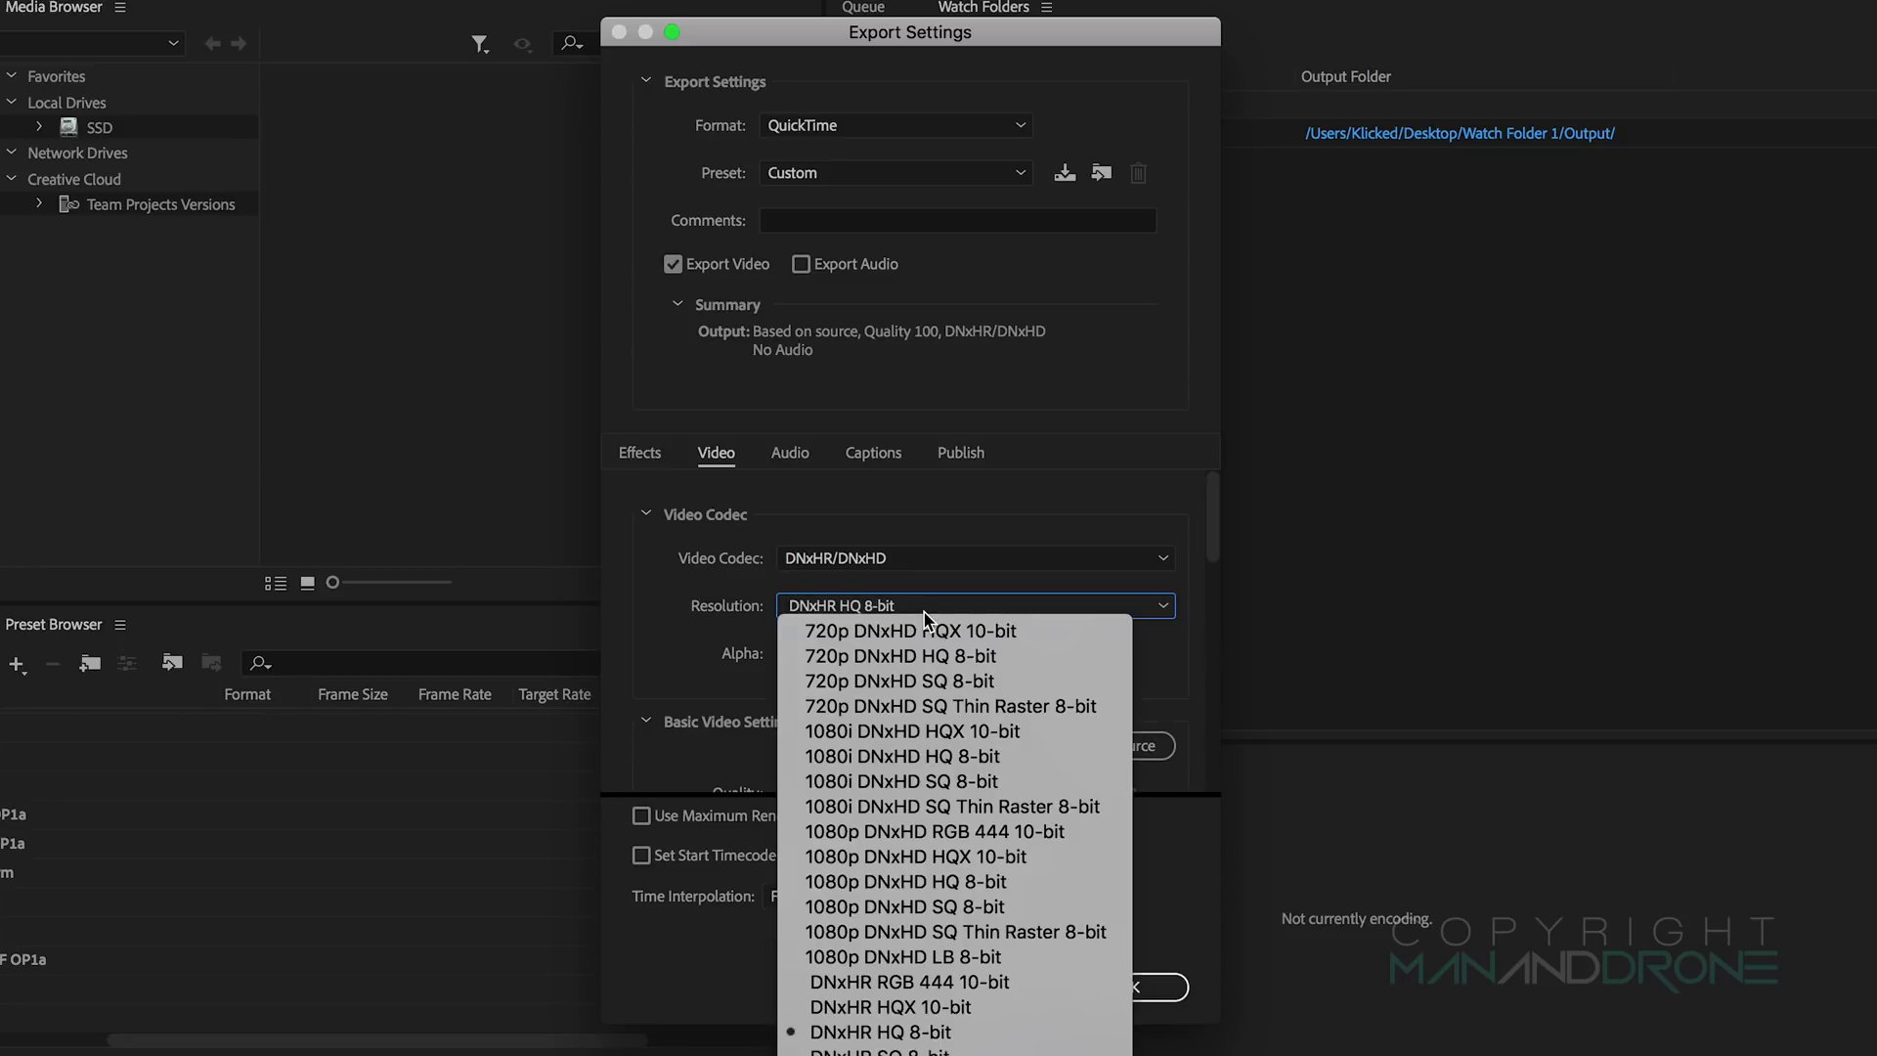
click(963, 1017)
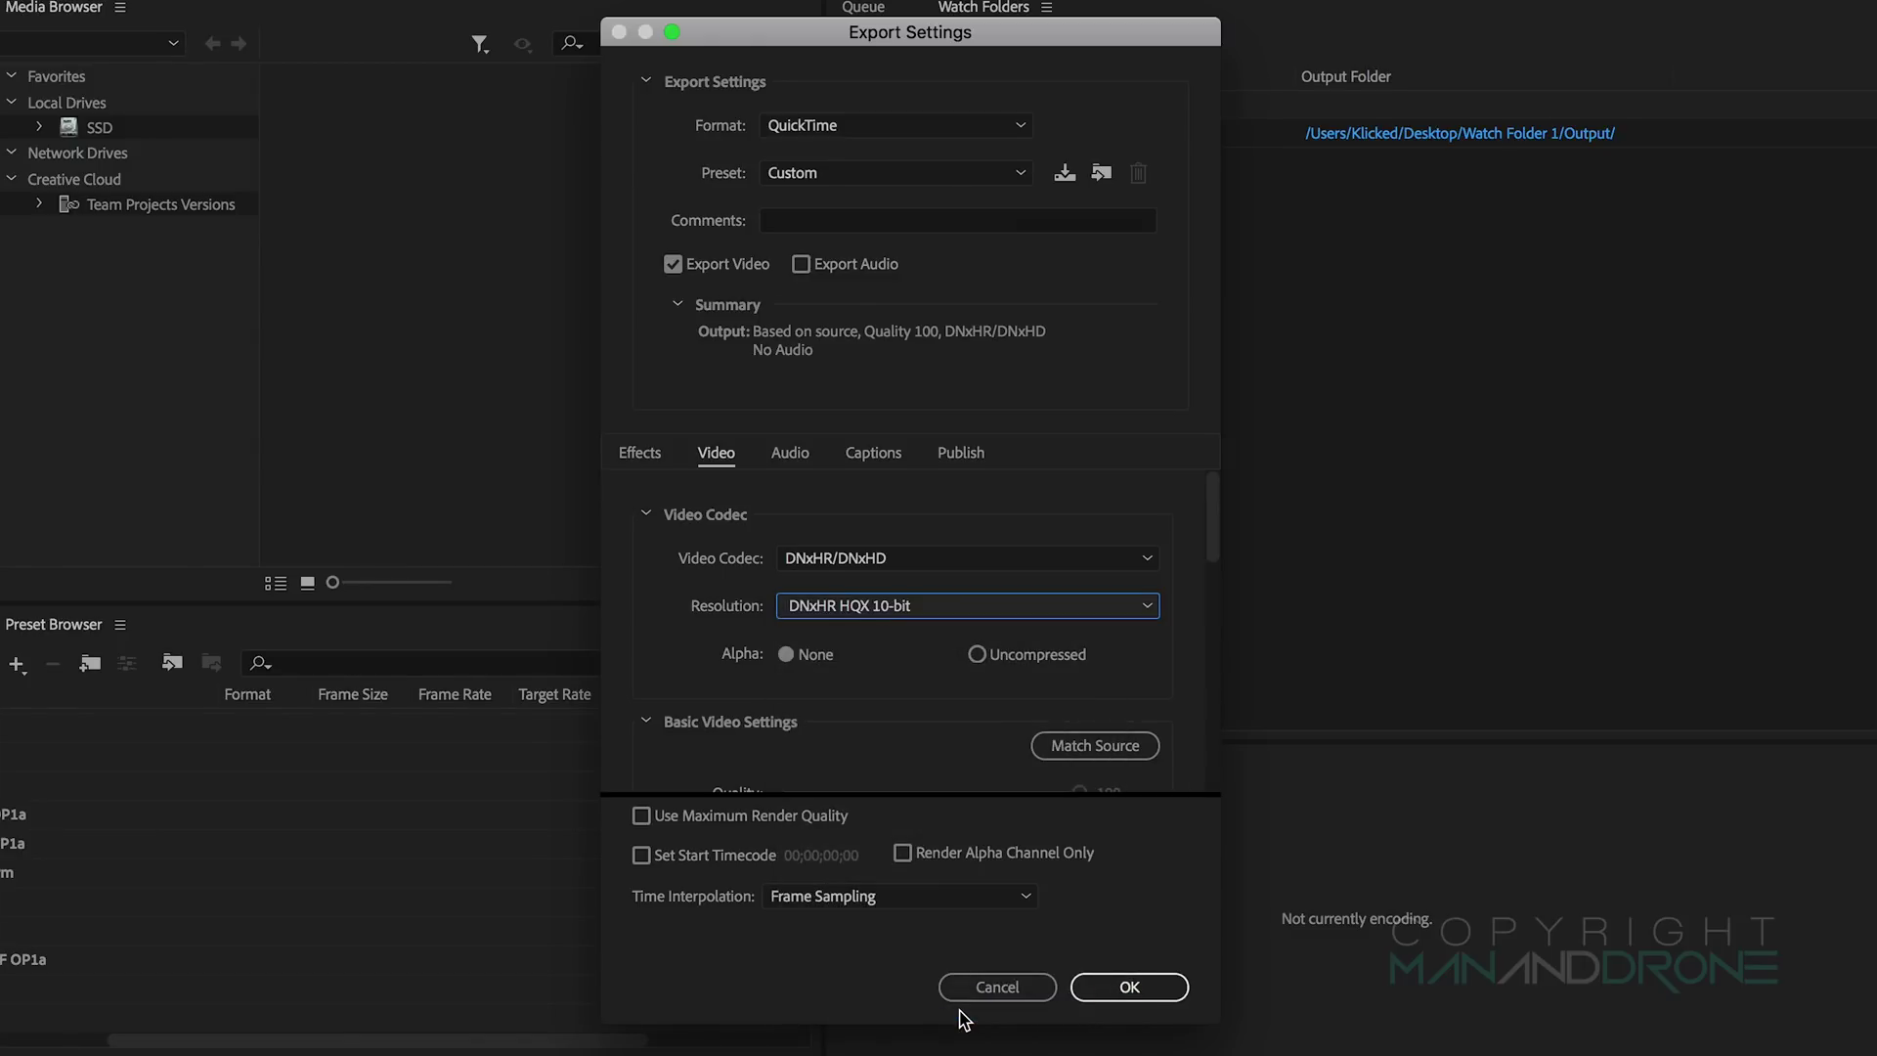
mouse_move(1217, 551)
mouse_down()
mouse_move(1211, 582)
mouse_move(1220, 564)
mouse_up()
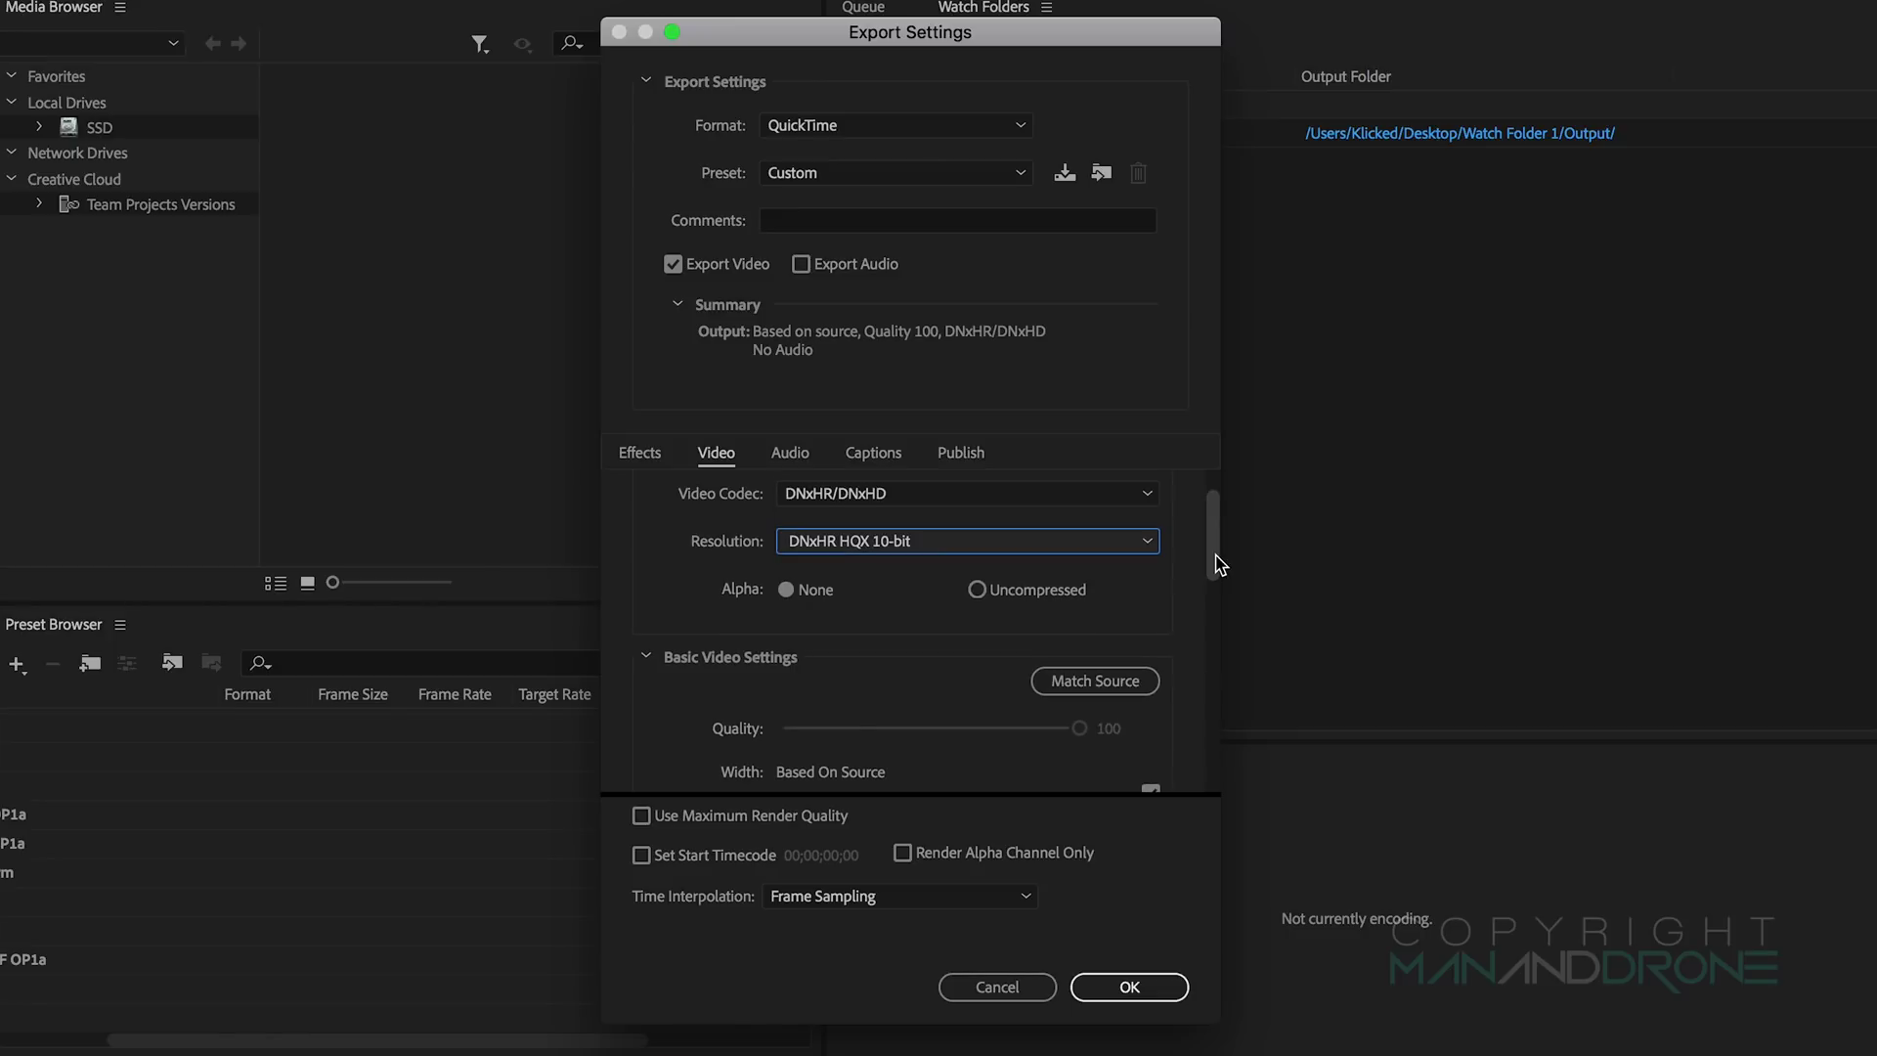
click(994, 650)
scroll(1204, 577, down, 5)
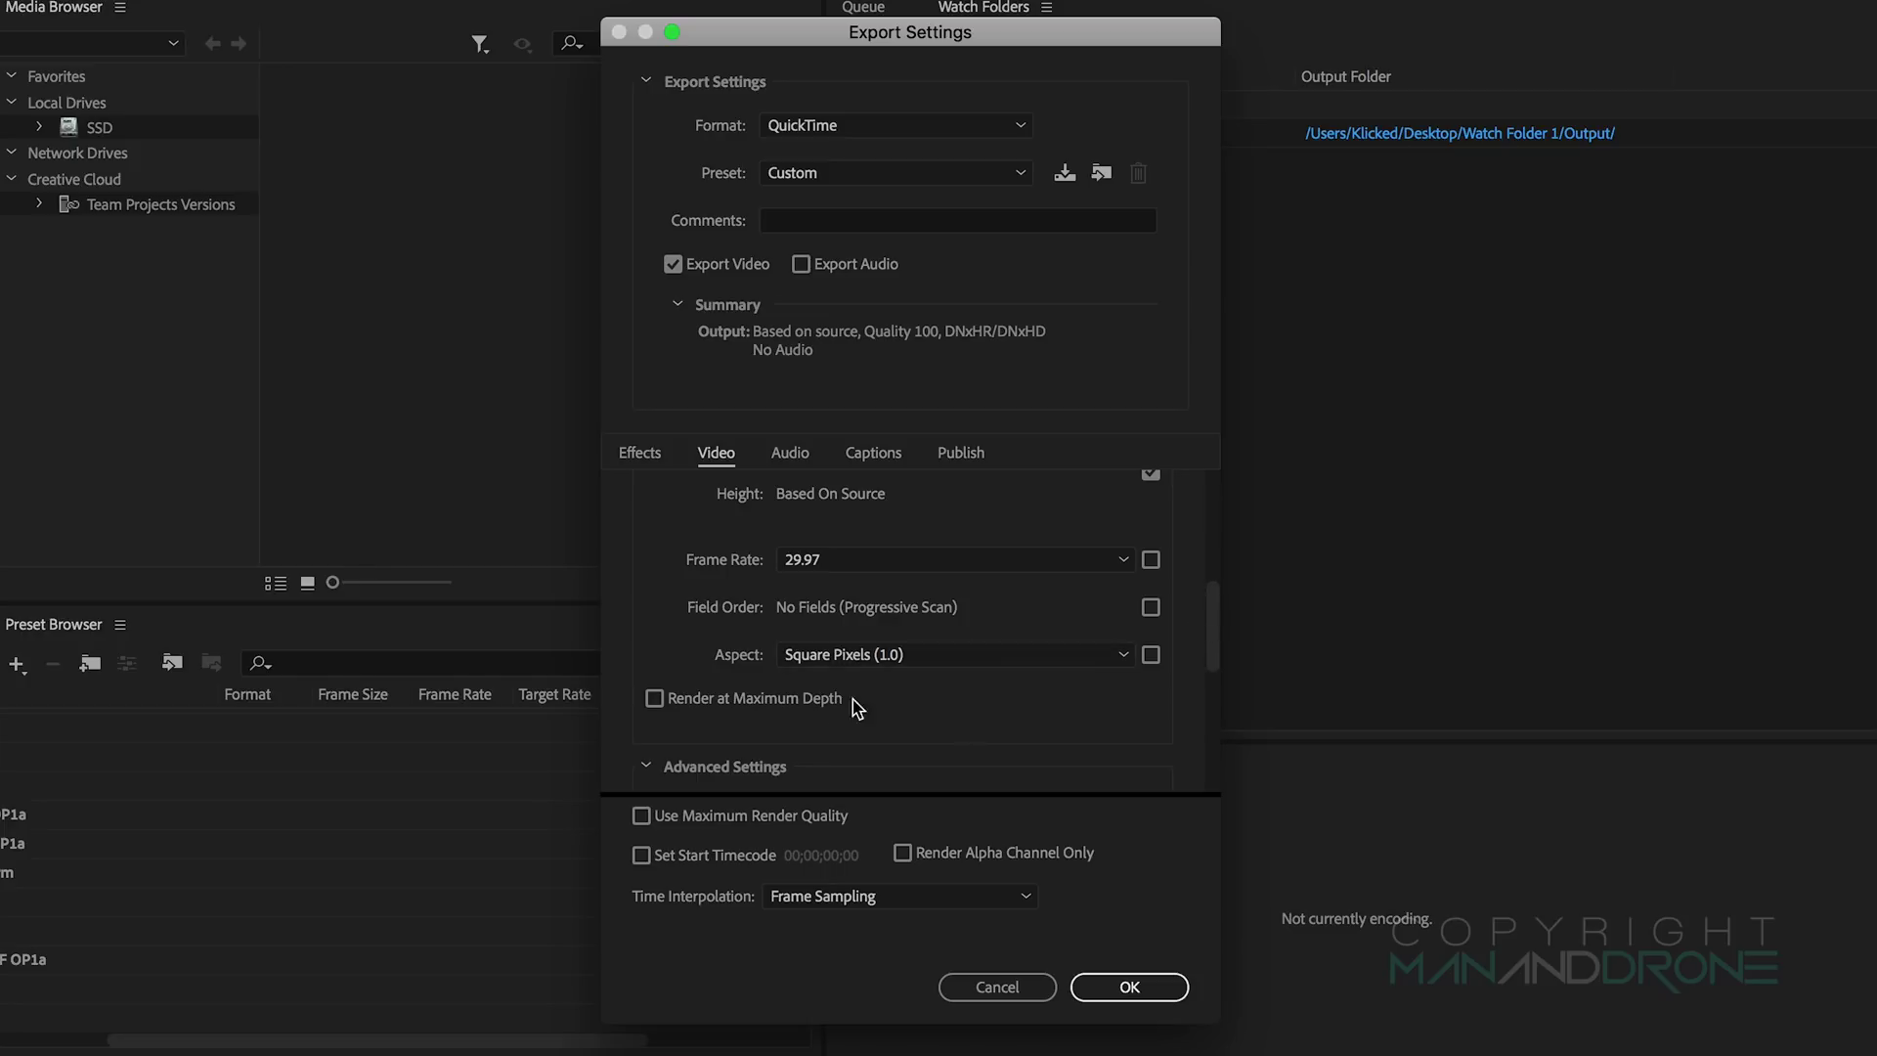
drag(1211, 616, 1165, 505)
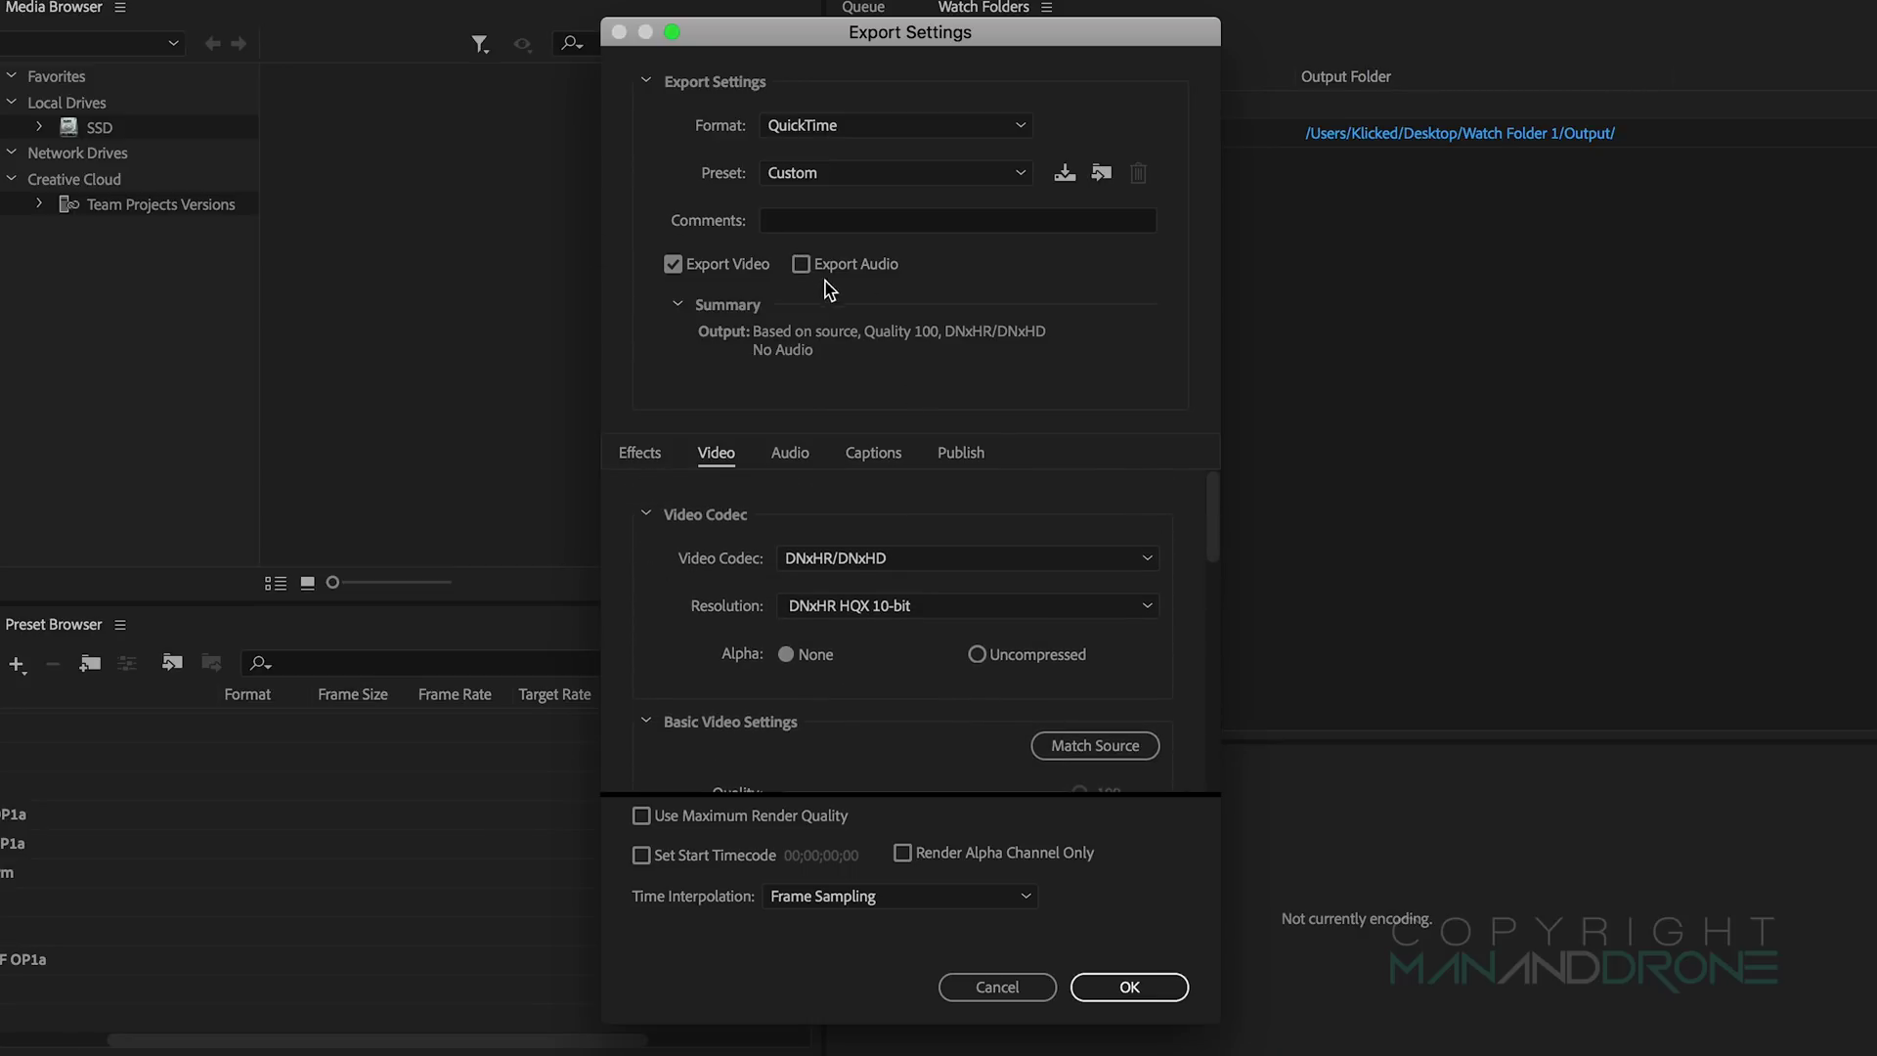
click(1129, 987)
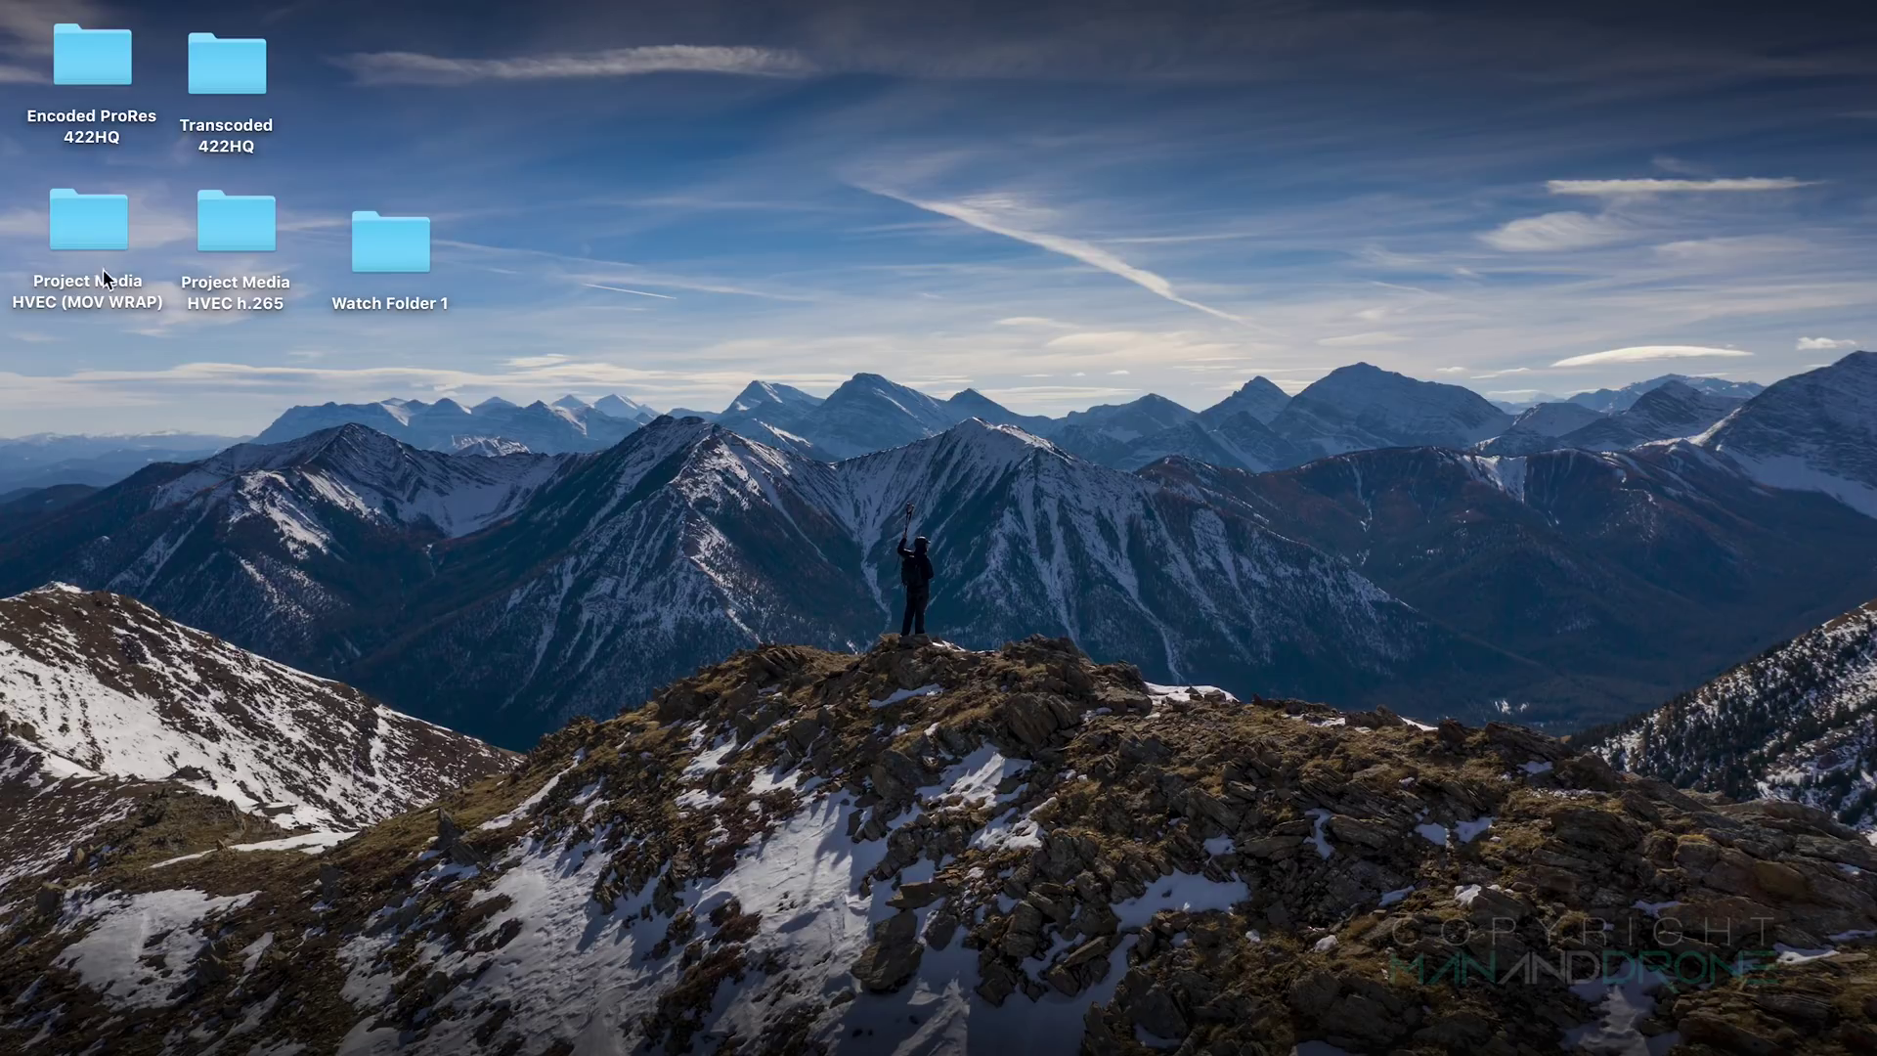
Step: Open the Project Media HVEC (MOV WRAP) folder and preview DJI_0183, DJI_0195 and DJI_0207.MOV
double_click(78, 247)
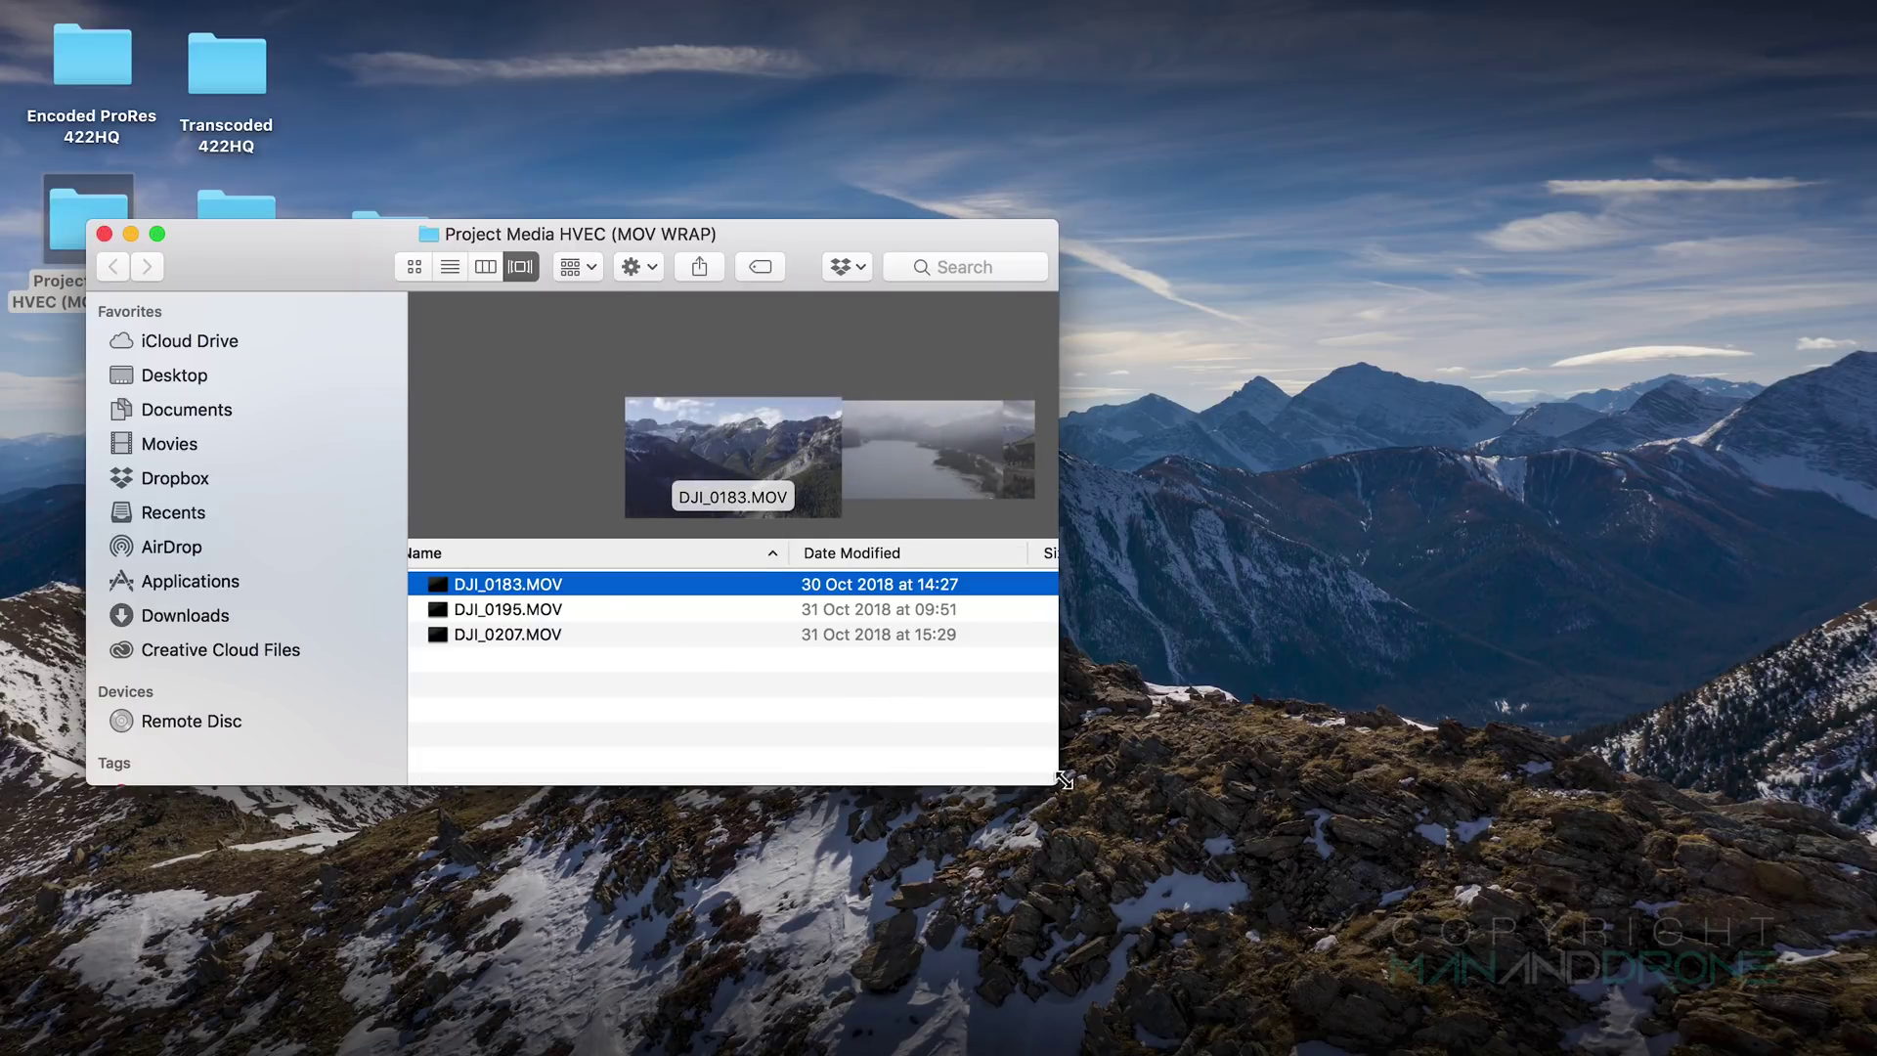
drag(1057, 783, 1181, 802)
click(488, 646)
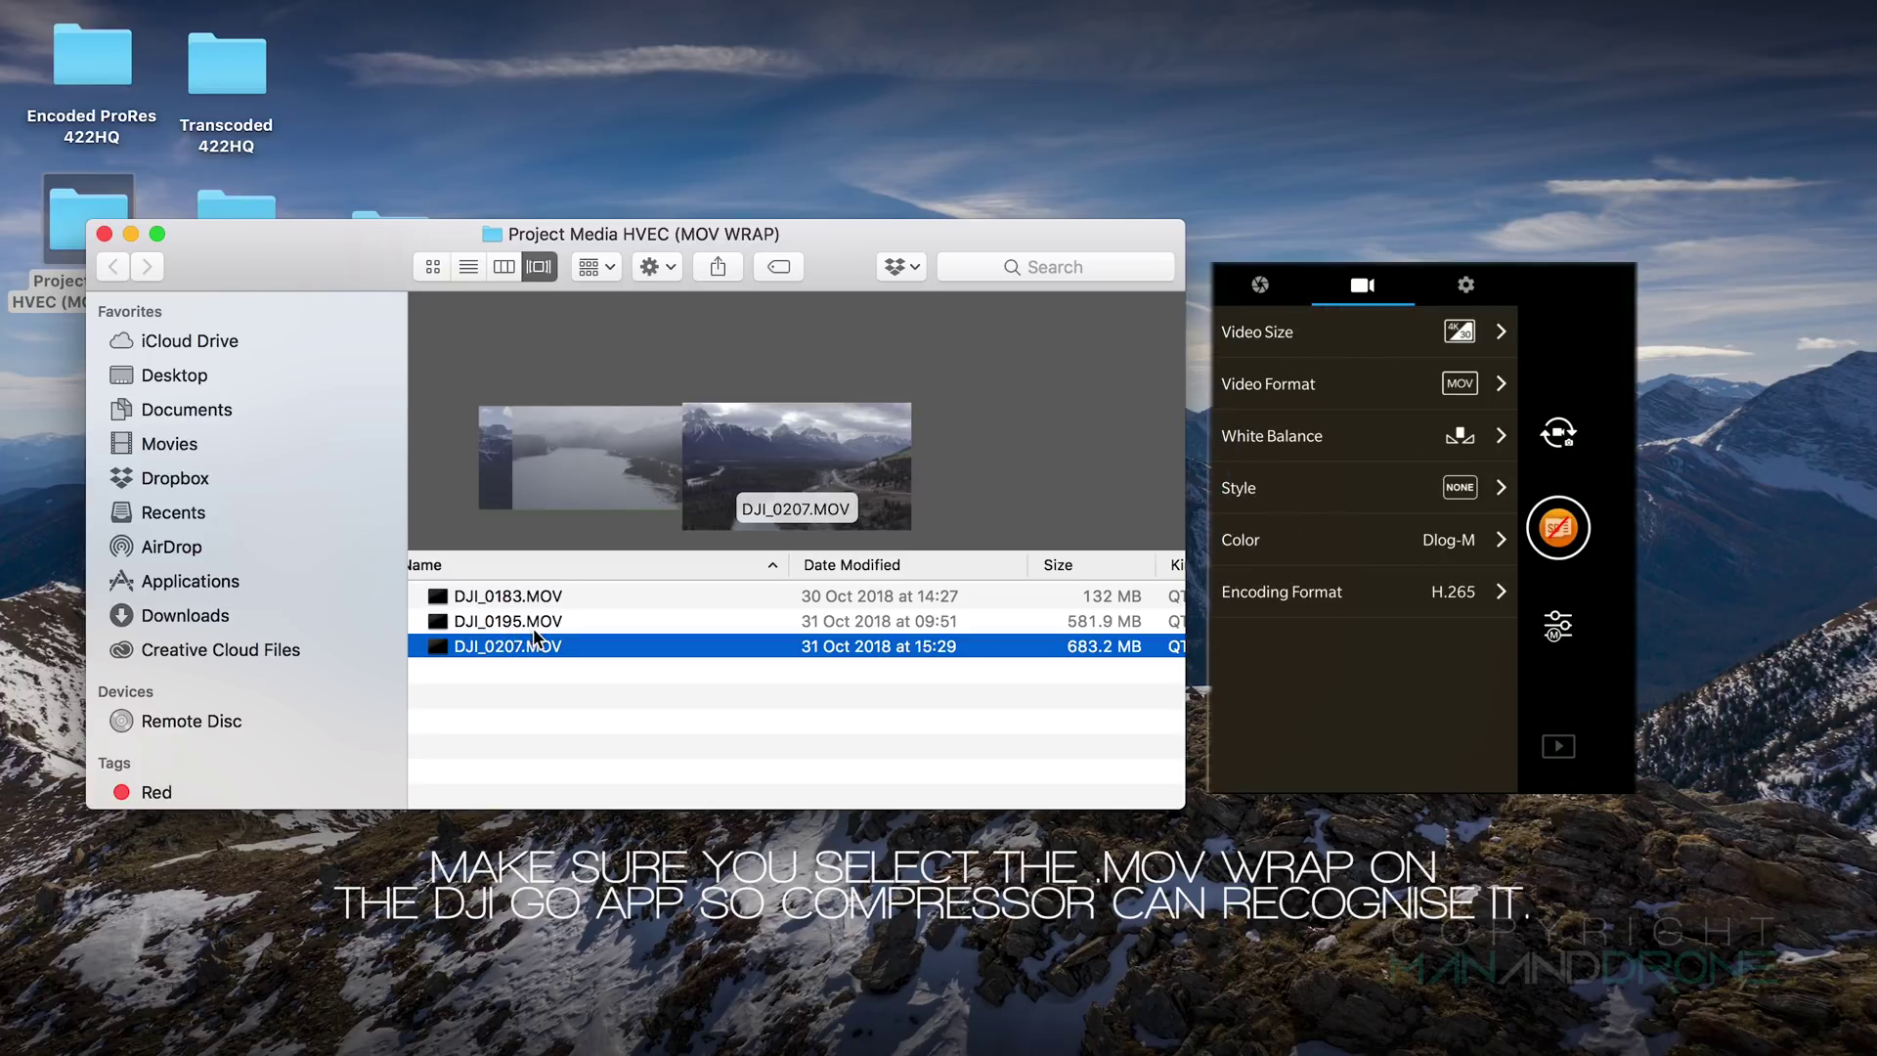
click(533, 628)
click(531, 596)
click(531, 621)
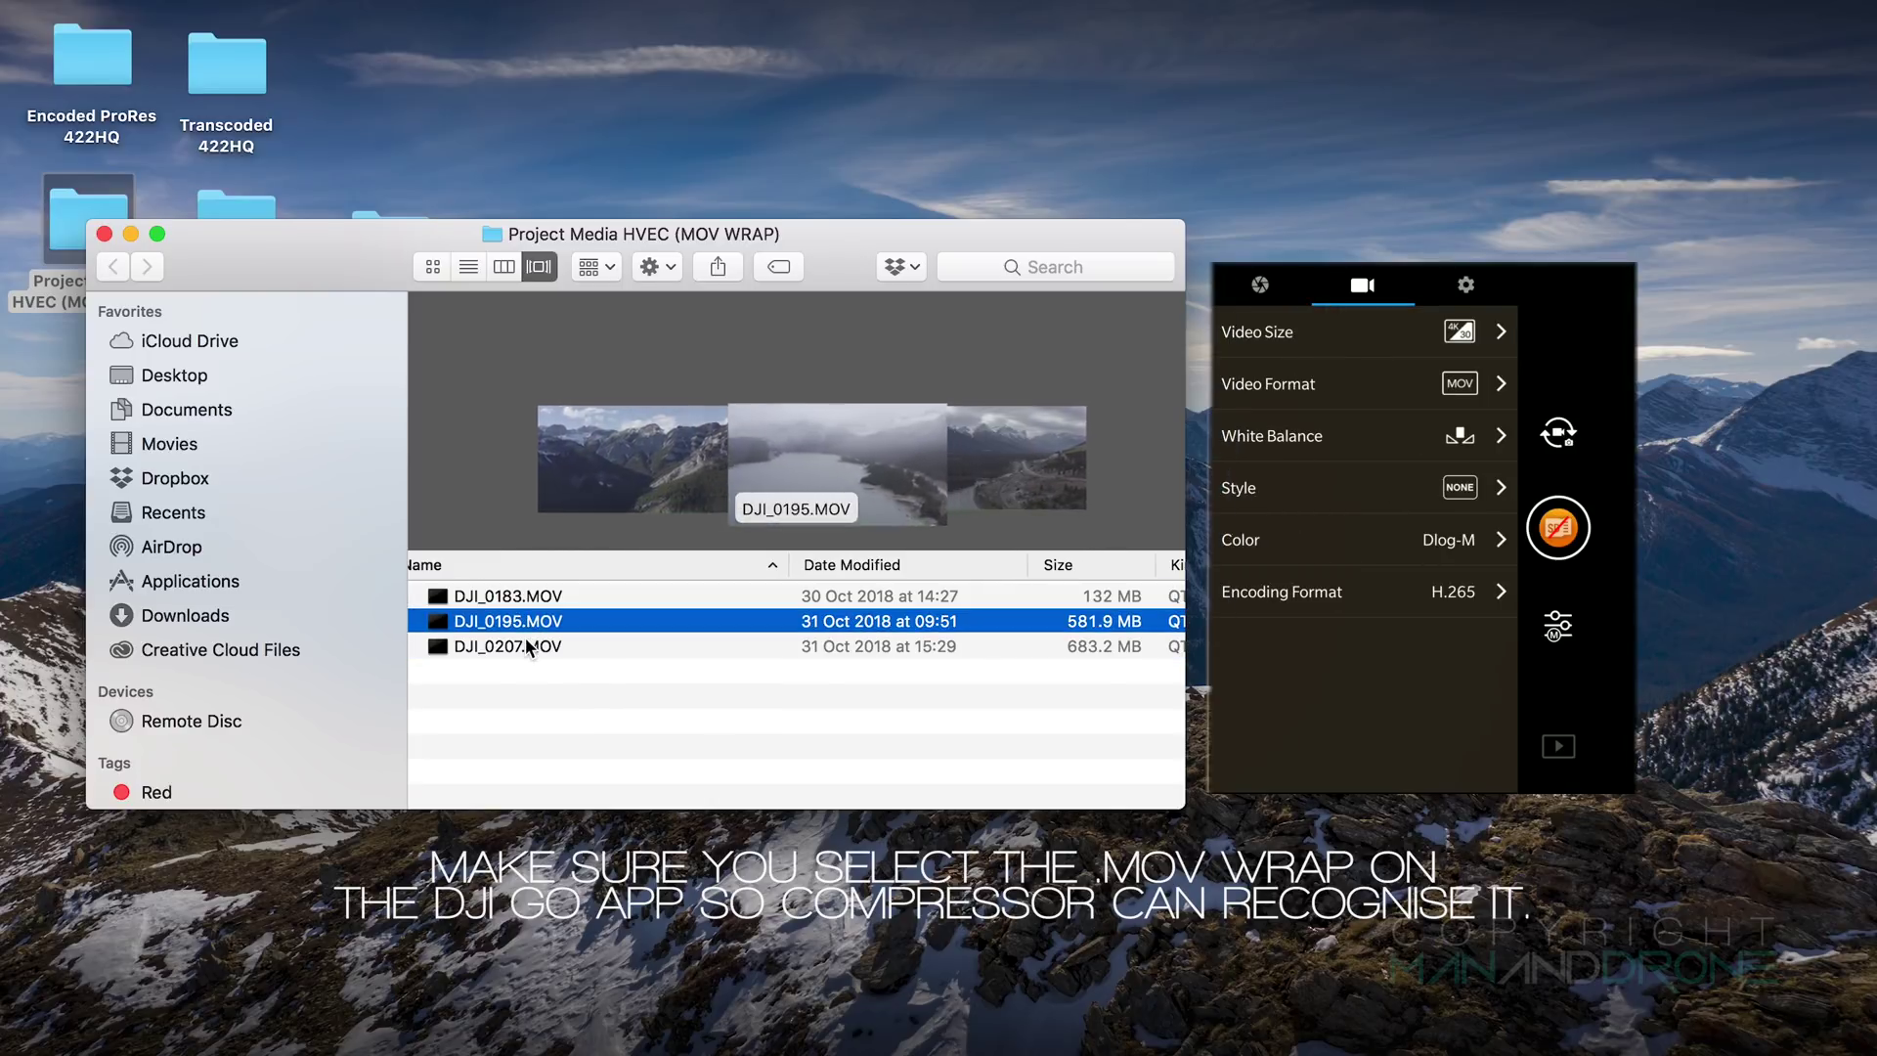
click(530, 646)
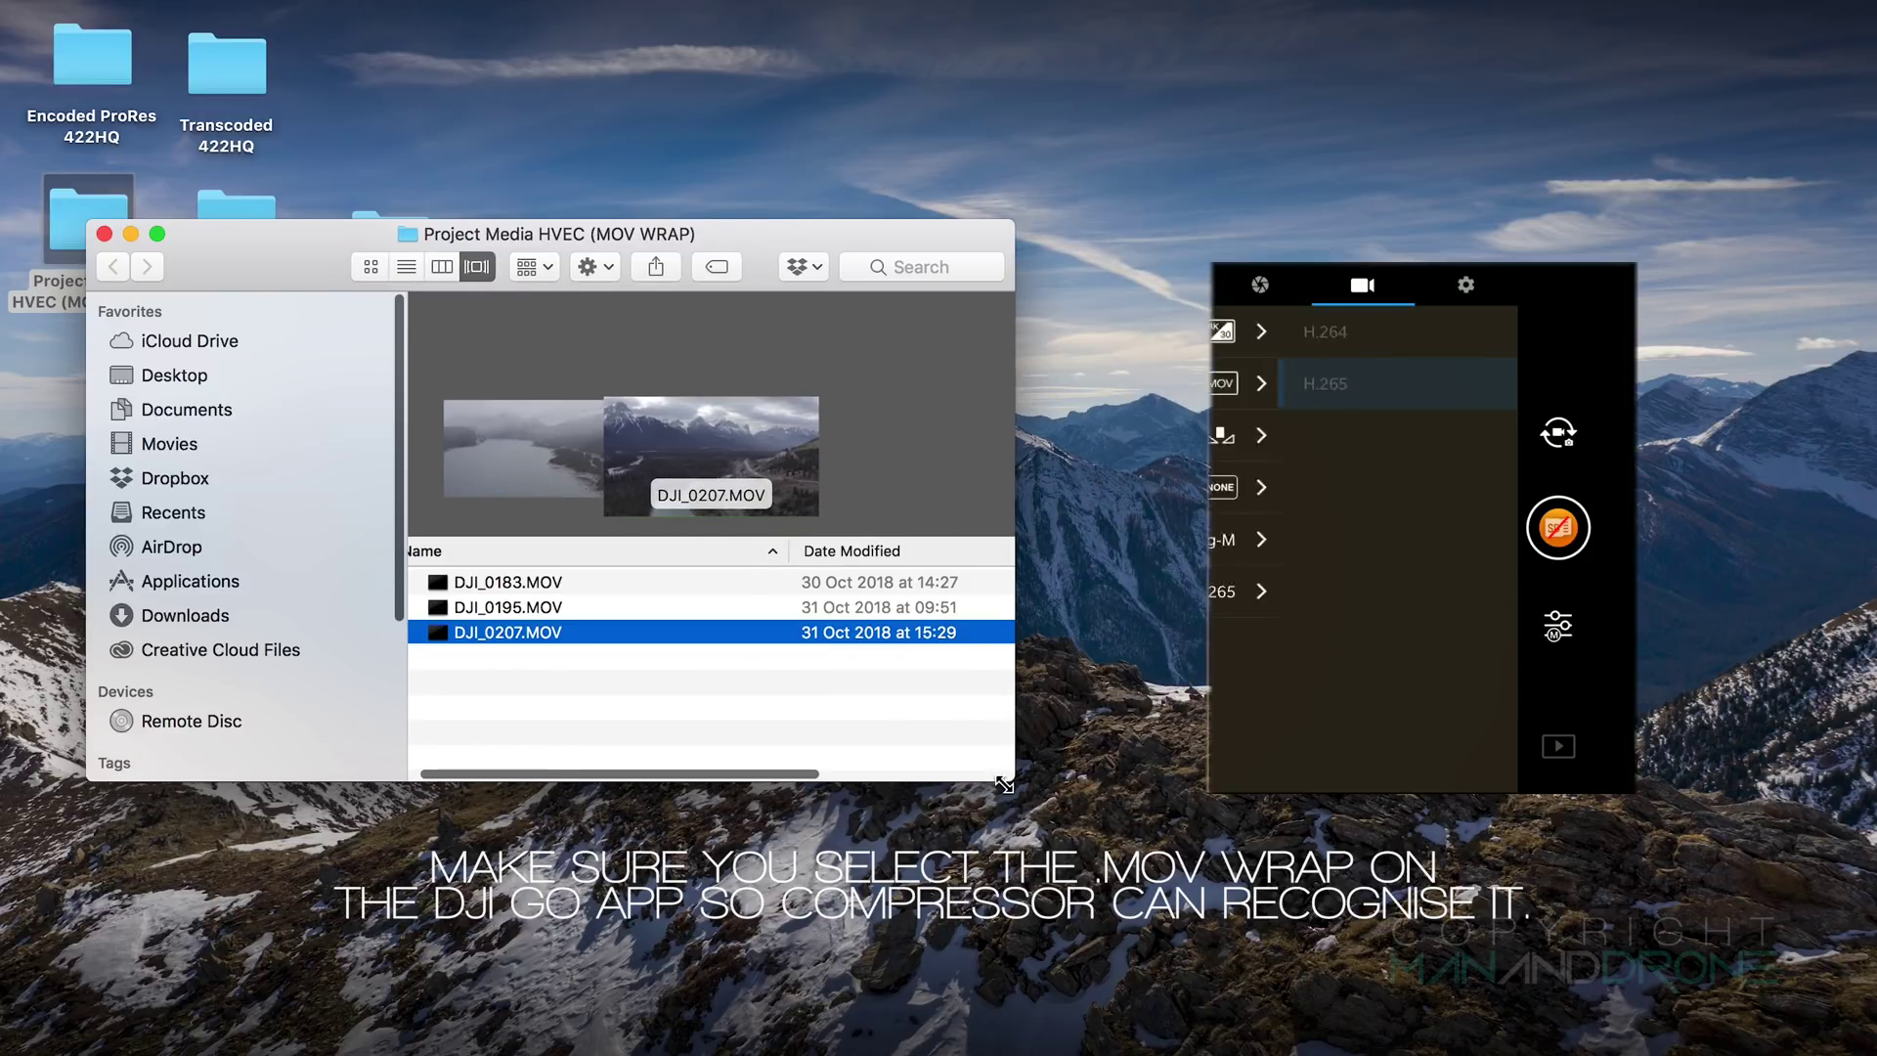
drag(763, 264, 672, 83)
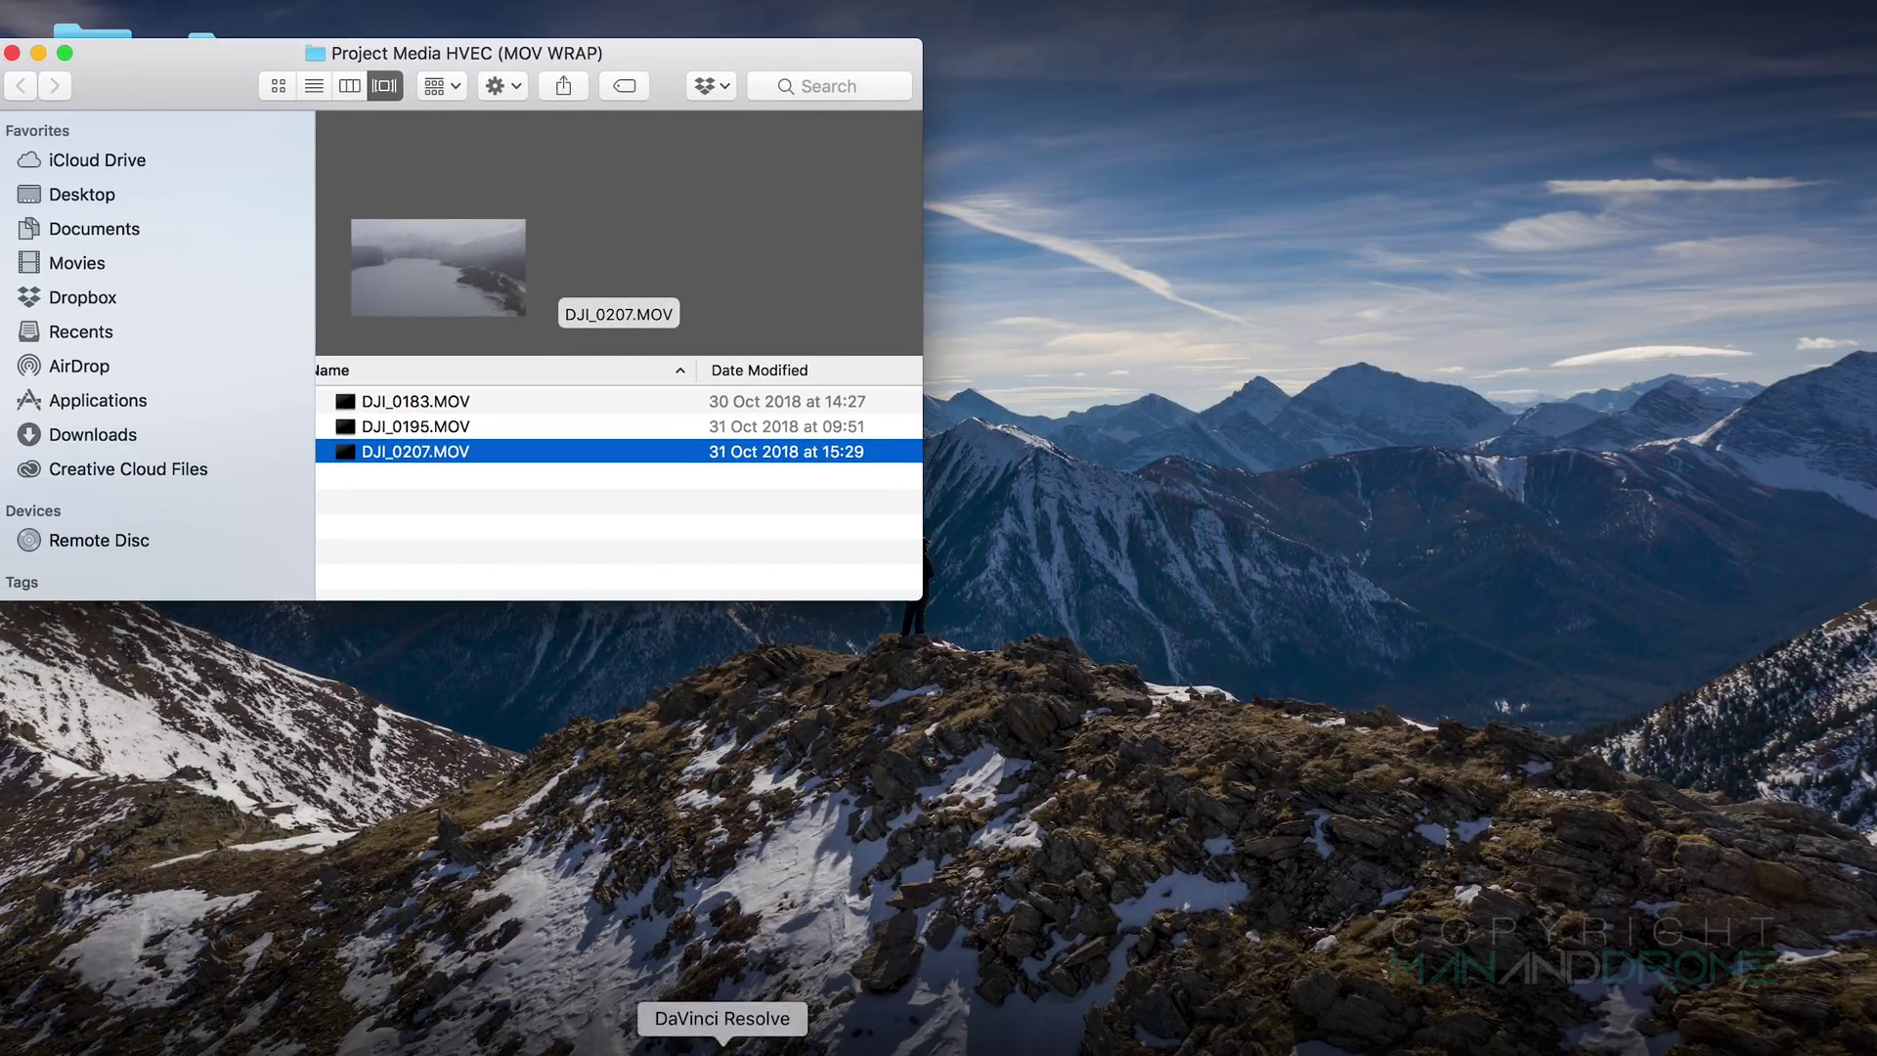
Step: Drag DJI_0183, DJI_0195 and DJI_0207.MOV from Finder into a new Compressor batch, then maximise Compressor
click(671, 1048)
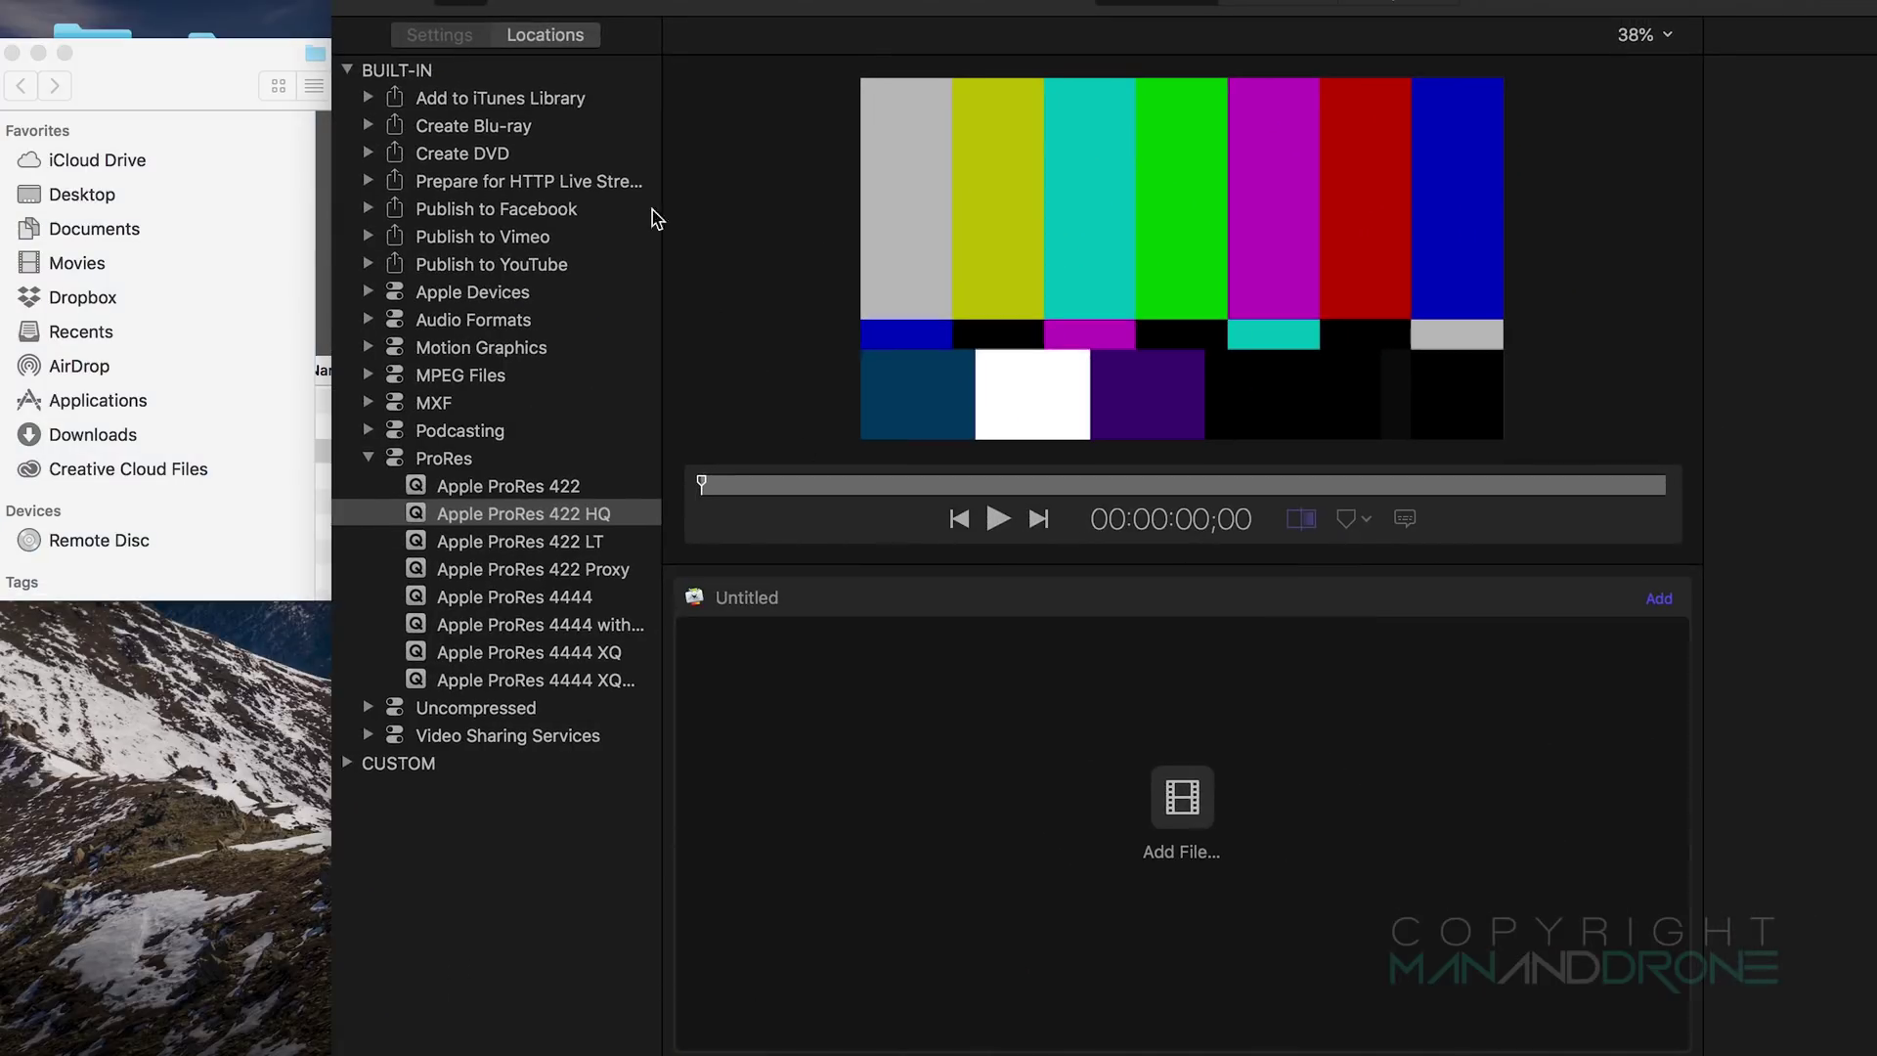
drag(563, 5, 751, 3)
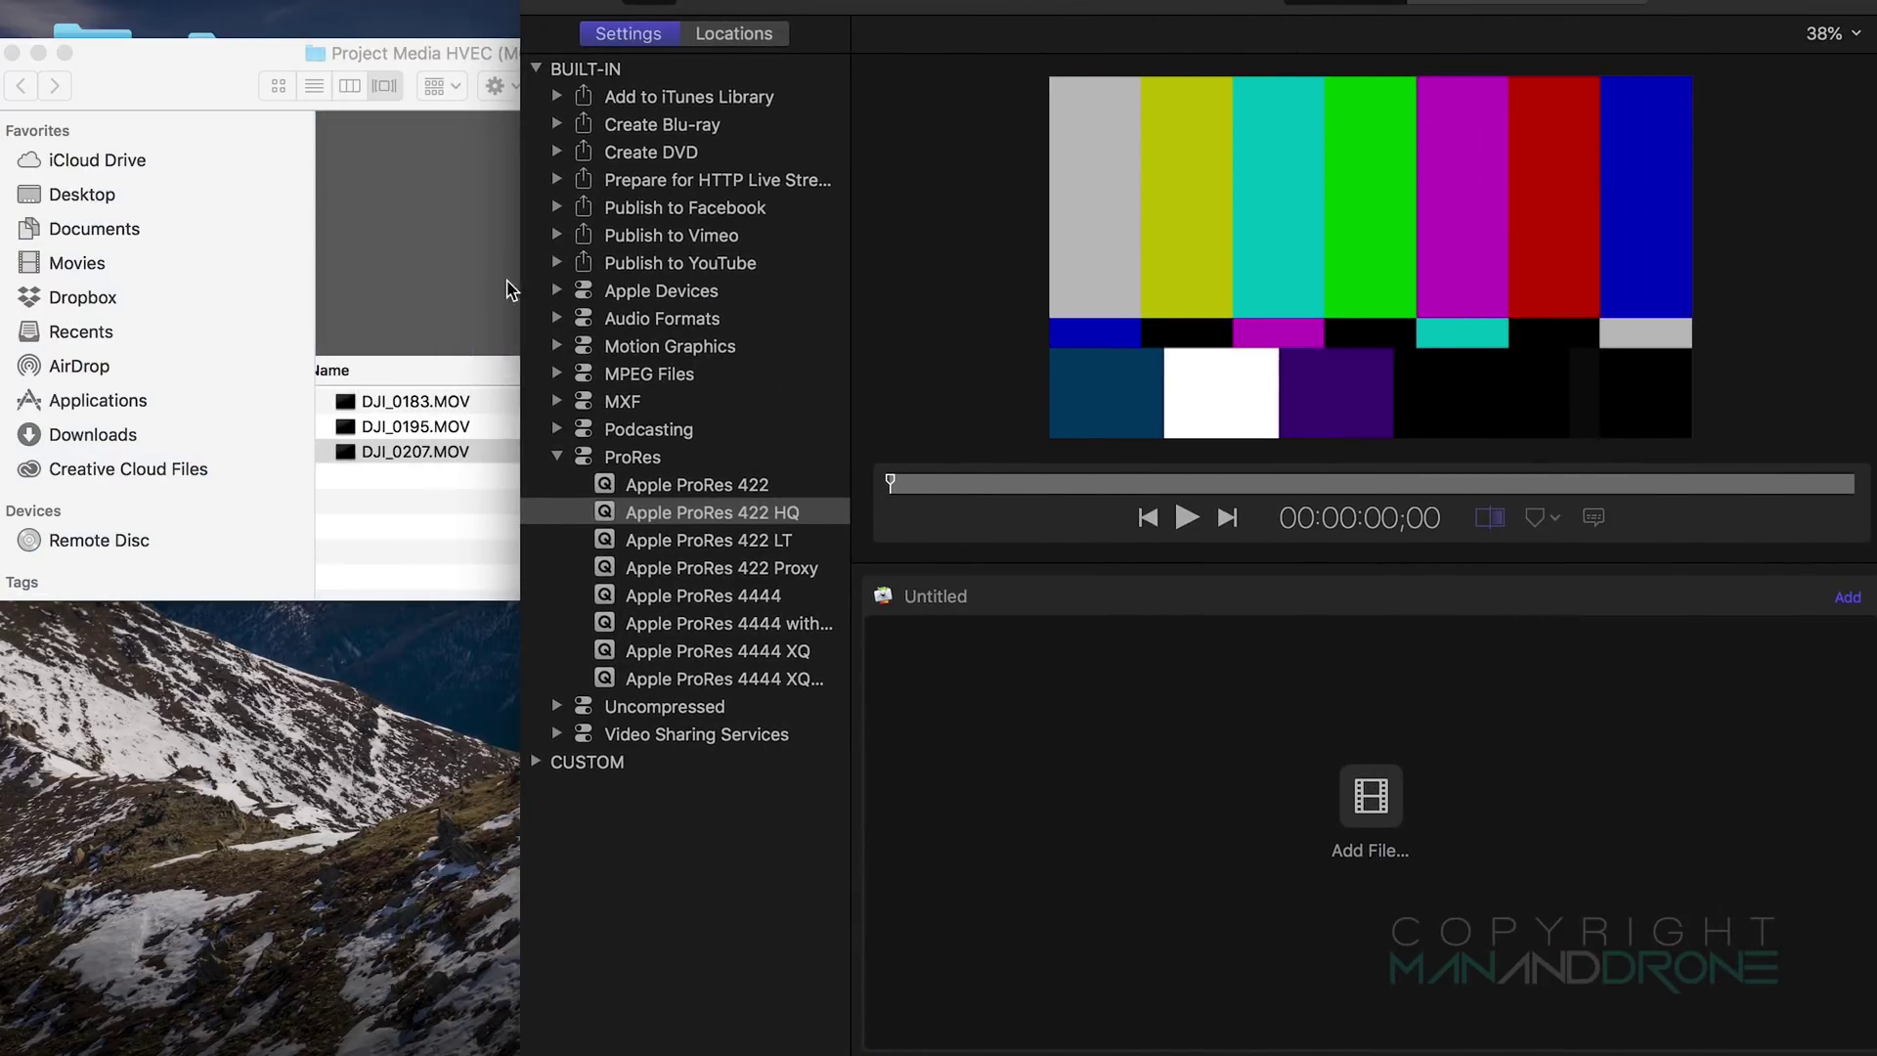
click(426, 400)
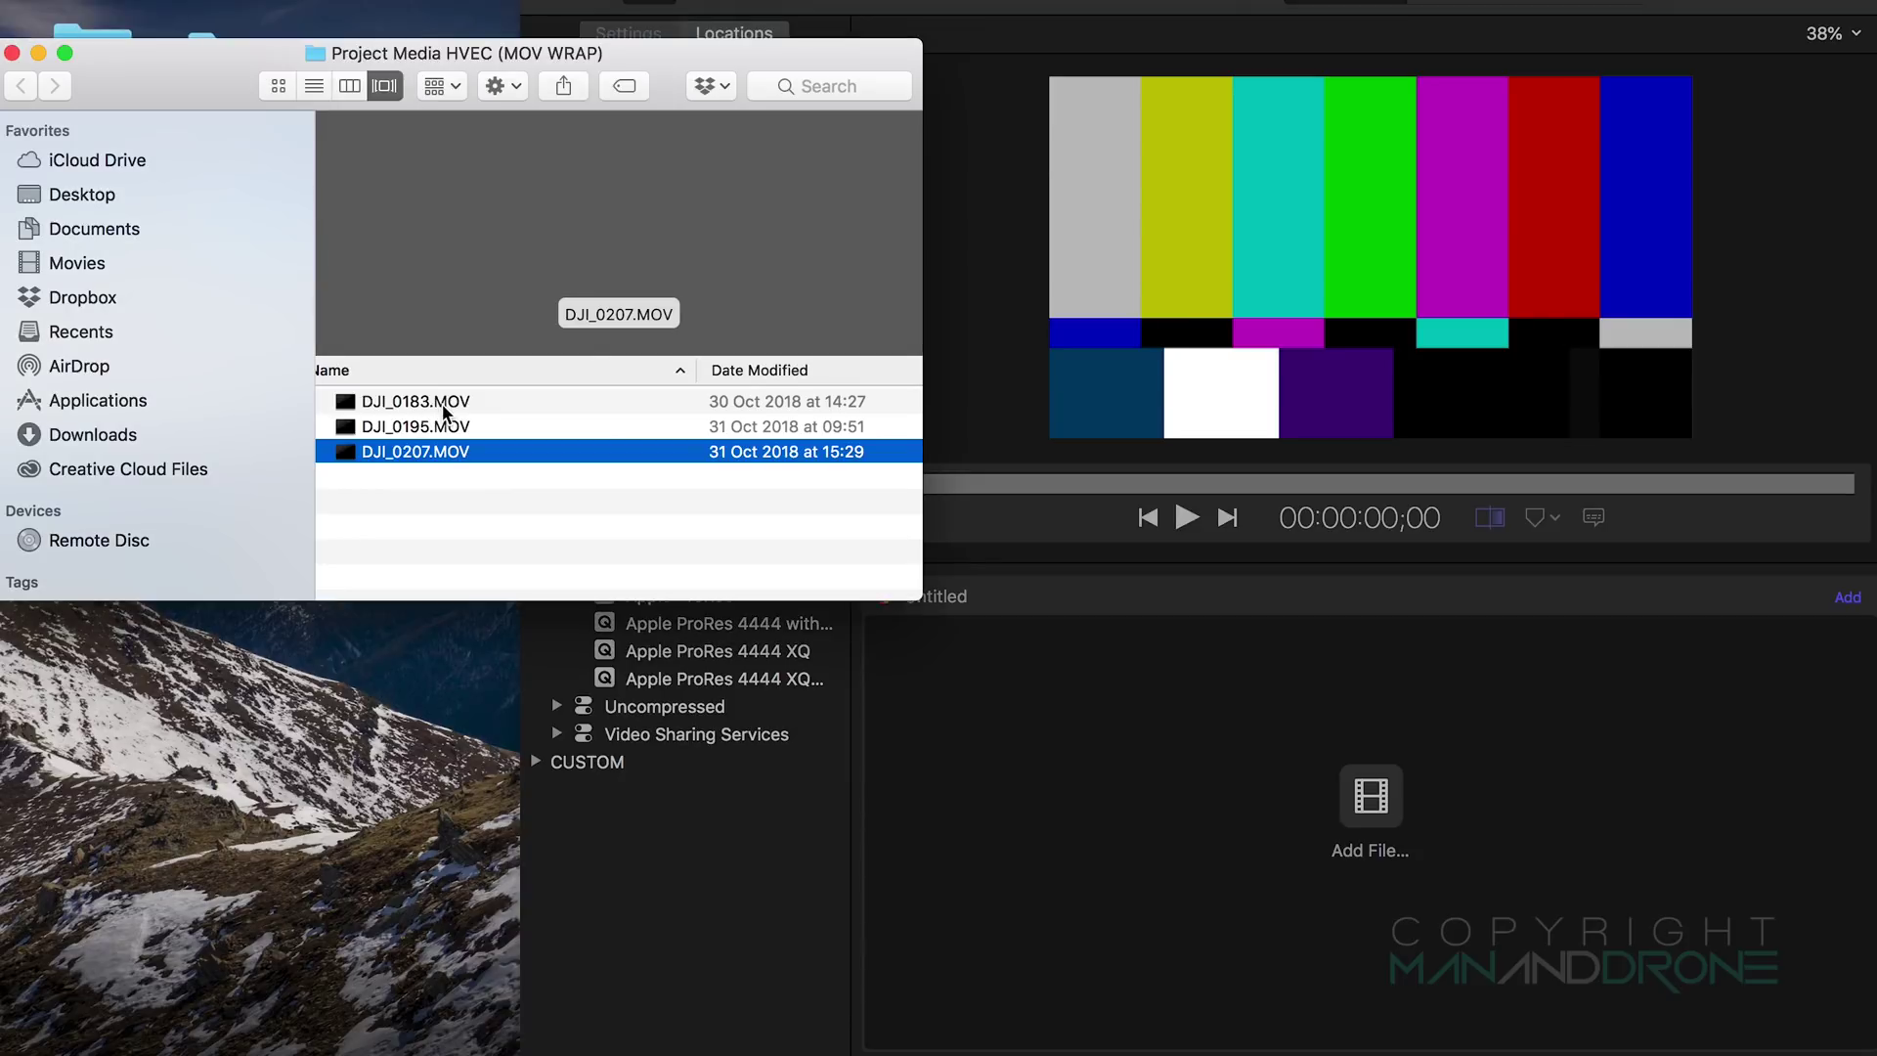
shift+click(430, 401)
drag(438, 403, 1249, 735)
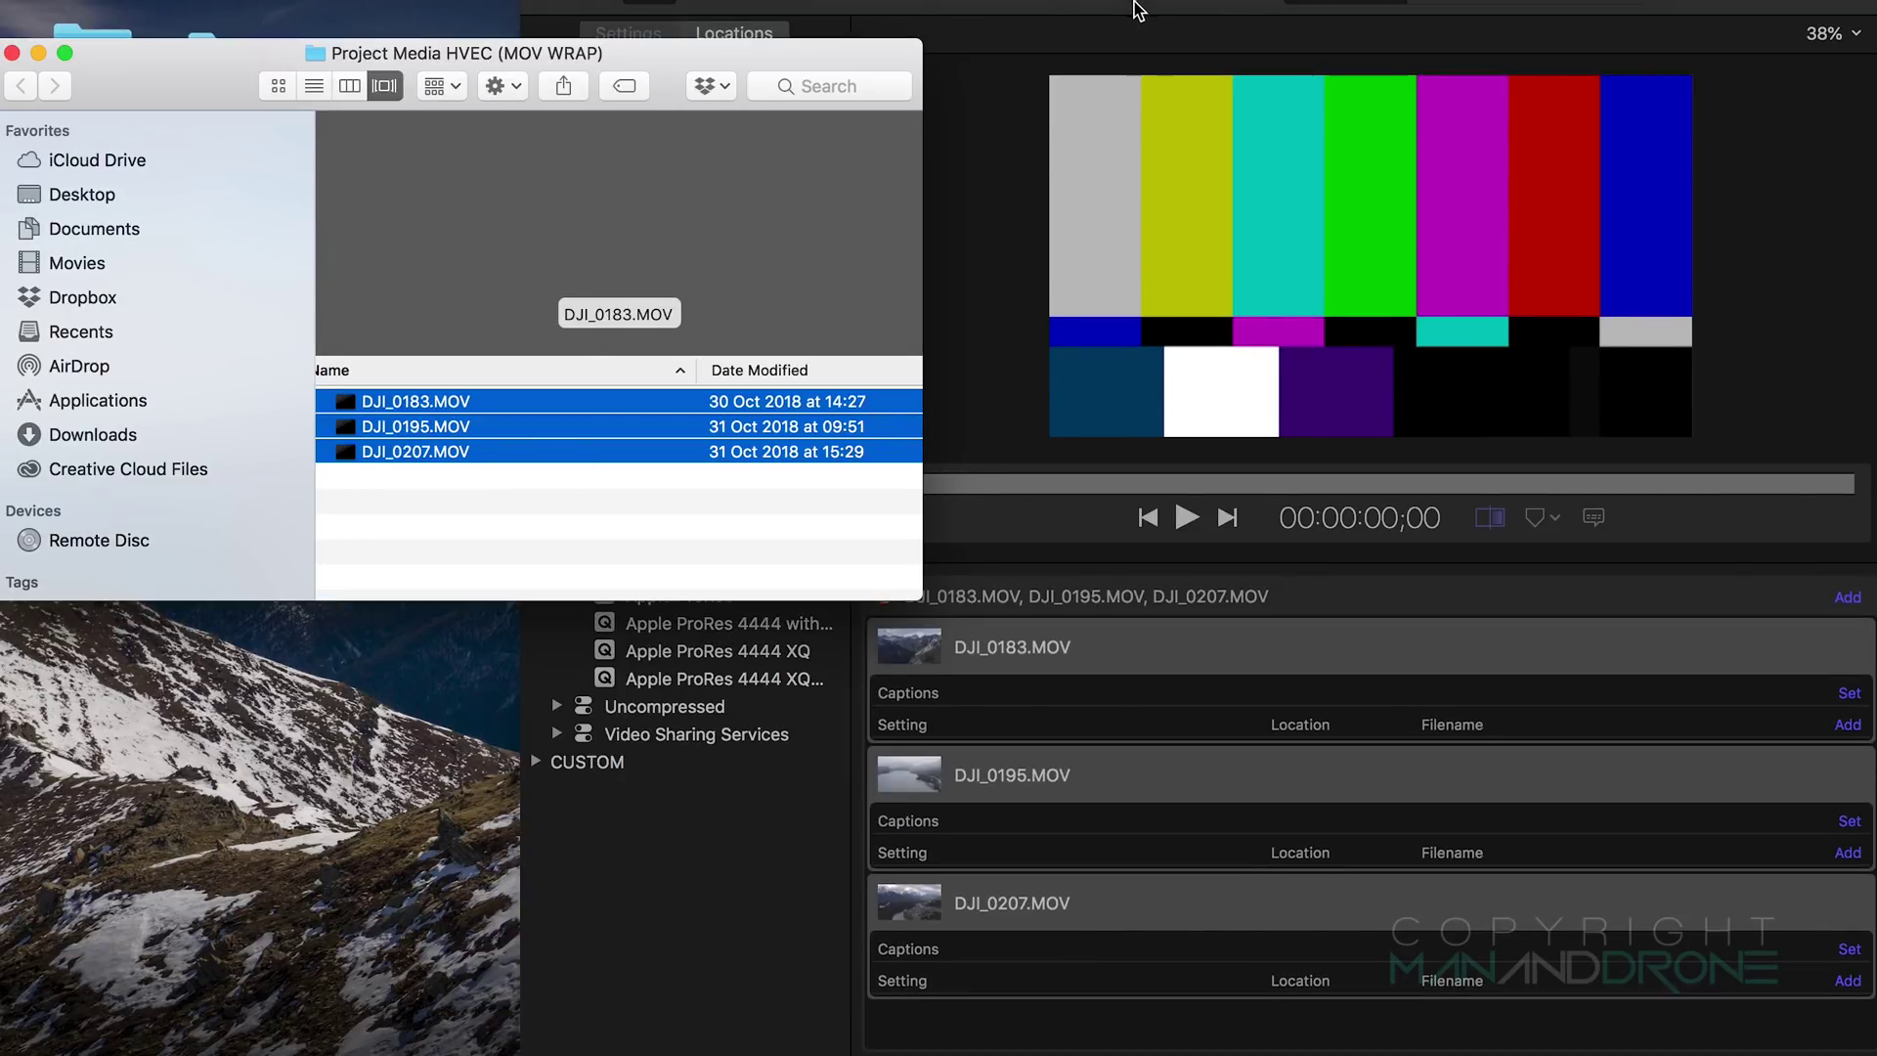
drag(1134, 8, 467, 8)
double_click(466, 6)
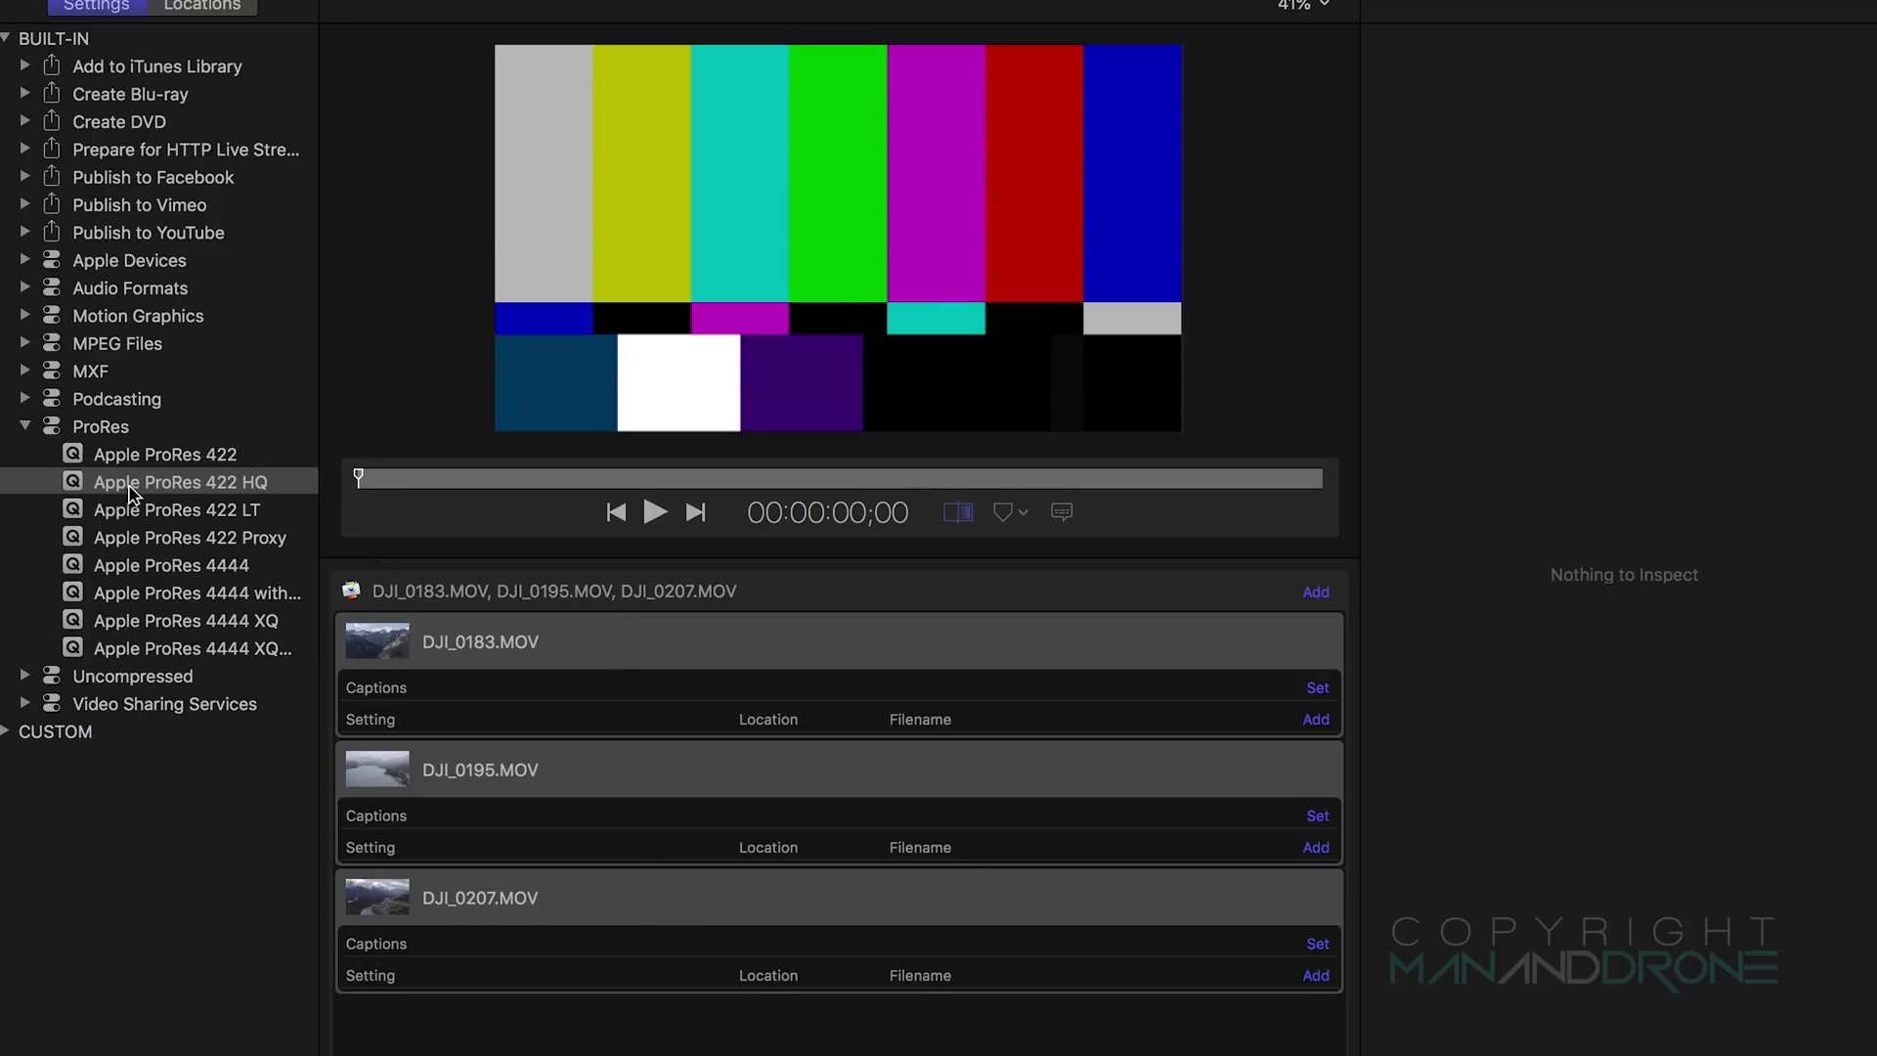
Step: Apply the Apple ProRes 422 HQ preset to the three clips and make DJI_0207's output video only
drag(86, 489, 559, 691)
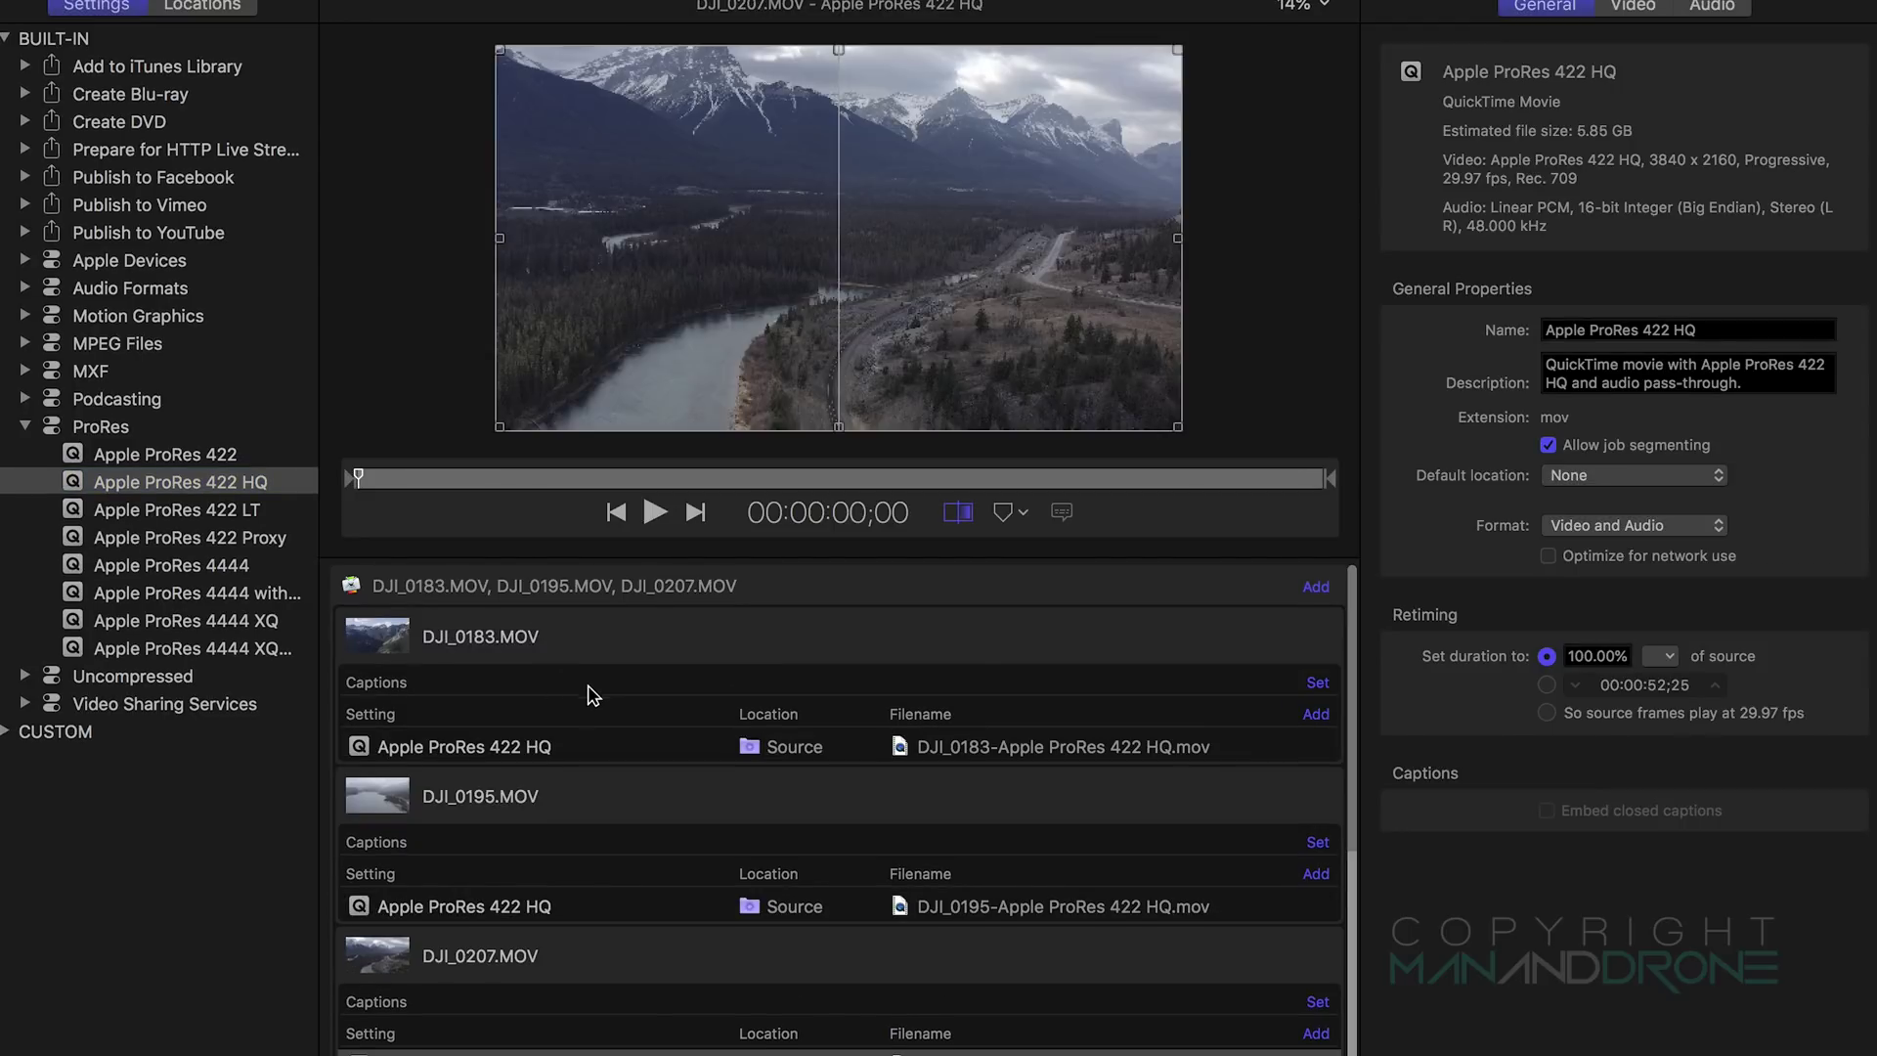
scroll(829, 1007, down, 2)
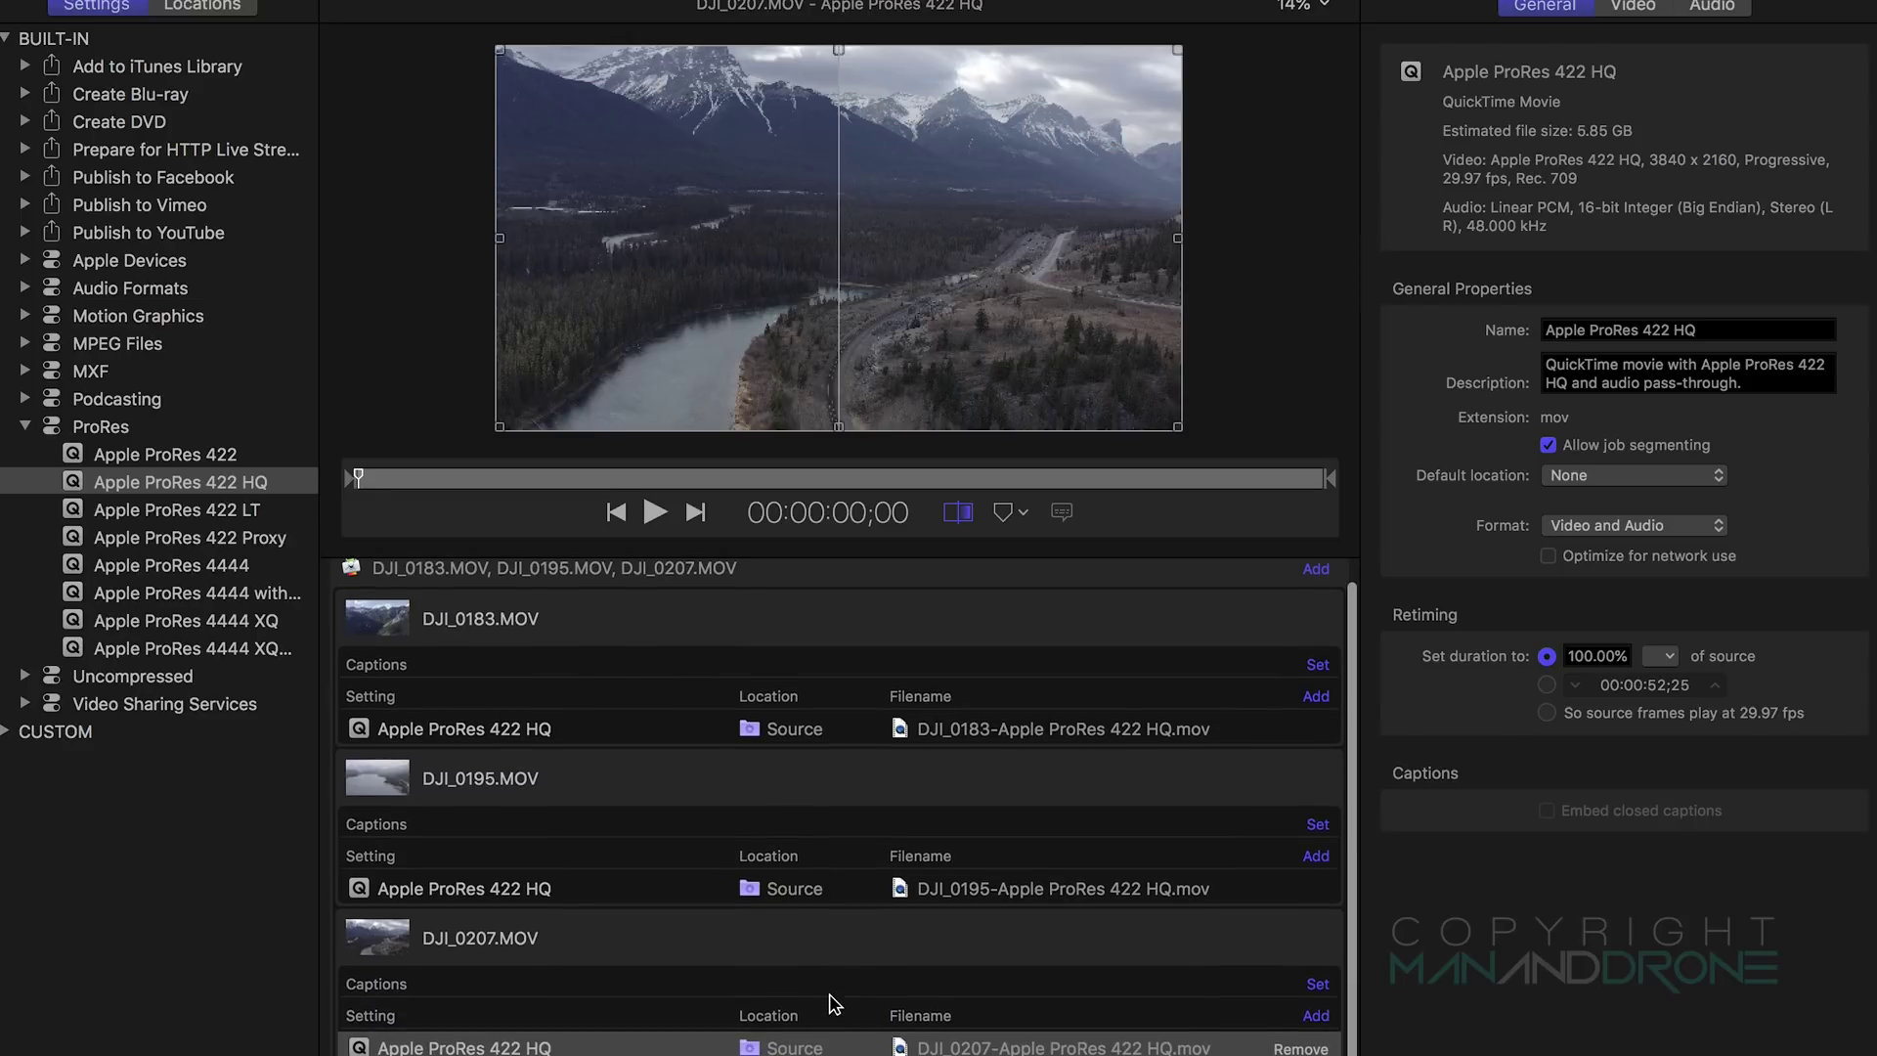
click(1604, 528)
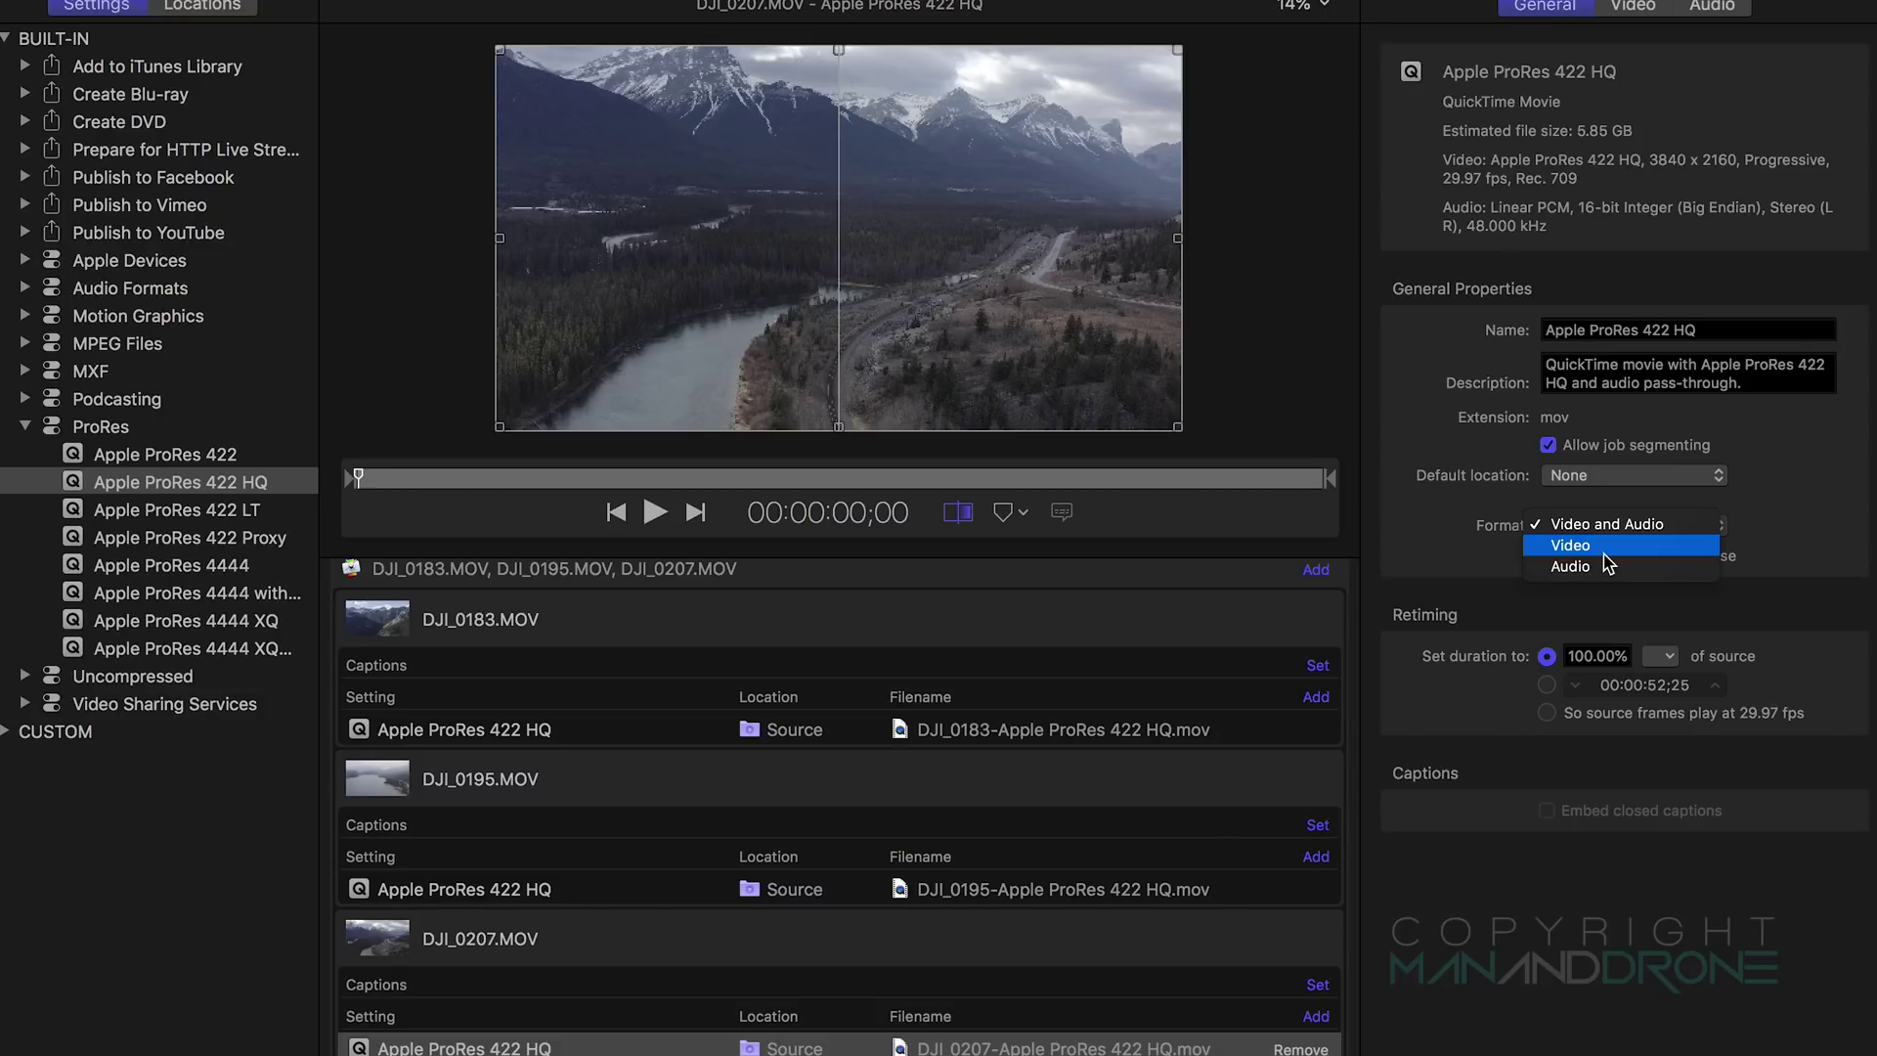
click(1604, 551)
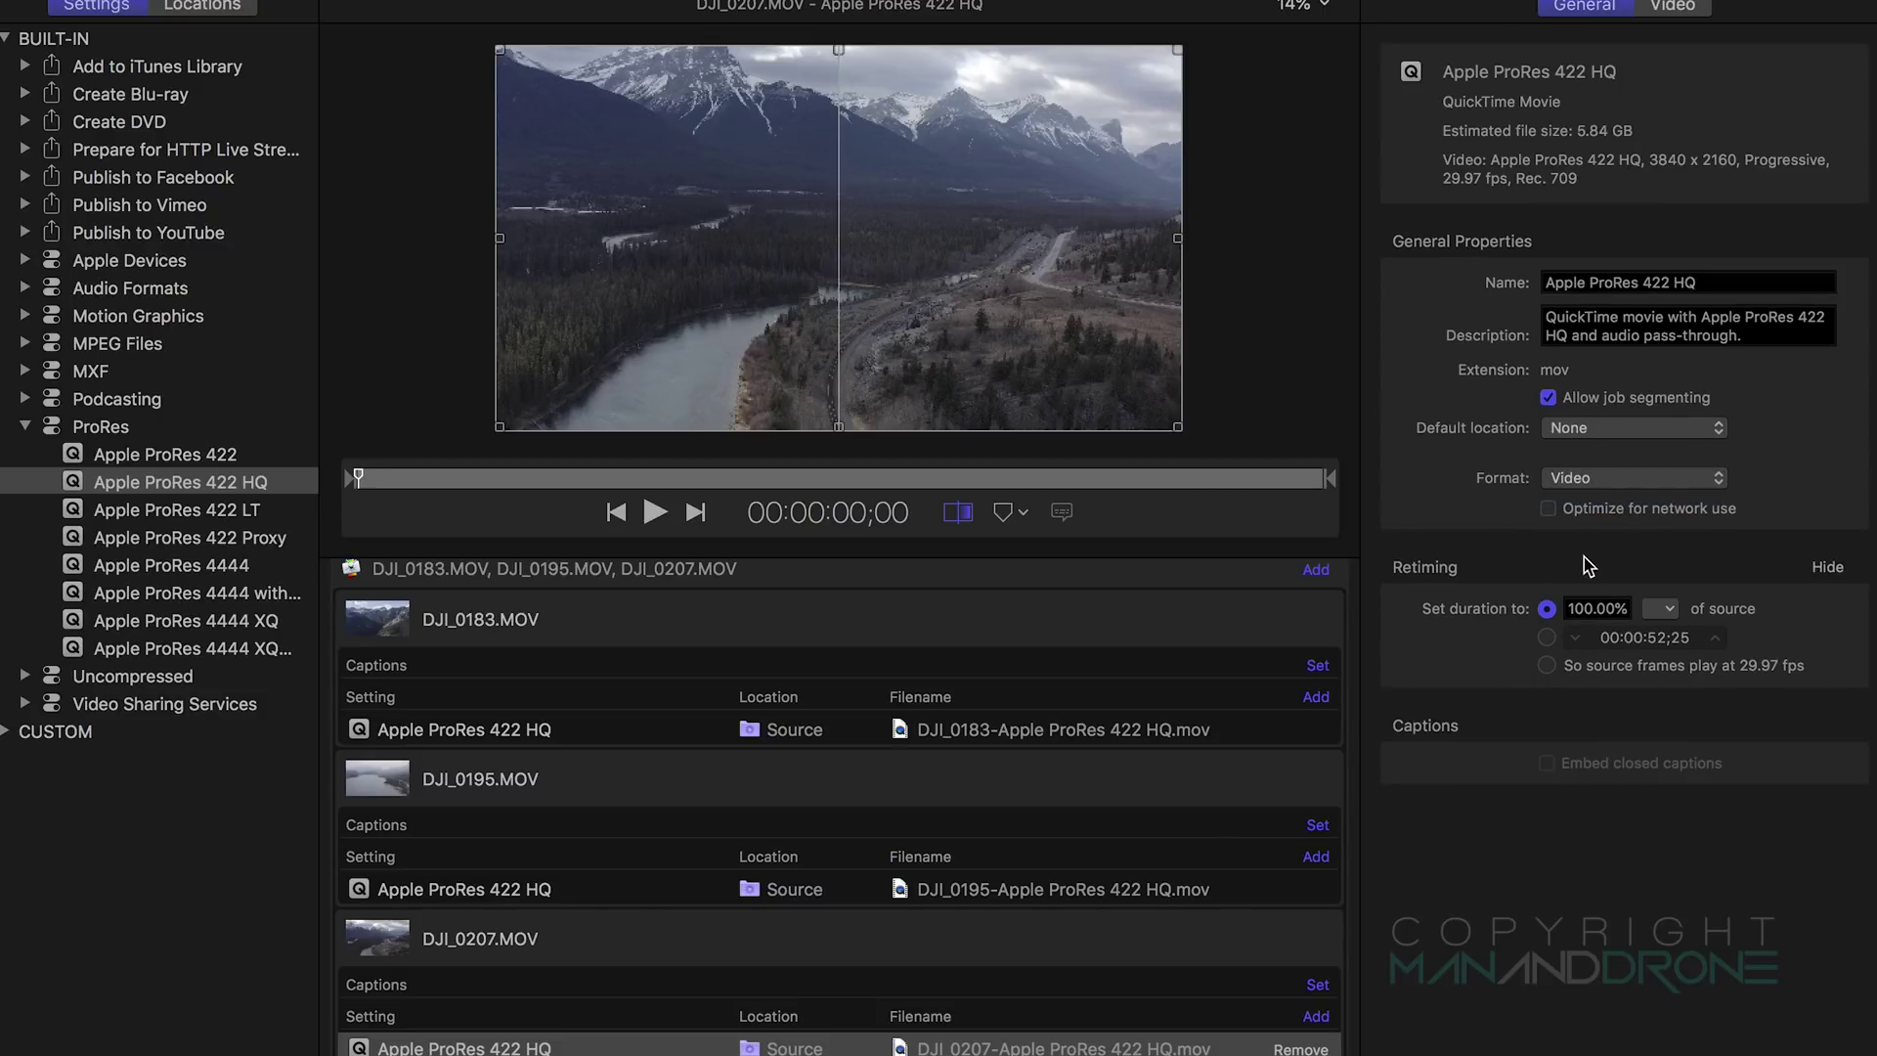
Step: Set the DJI_0195 and DJI_0183 ProRes outputs to video only, without audio
click(523, 888)
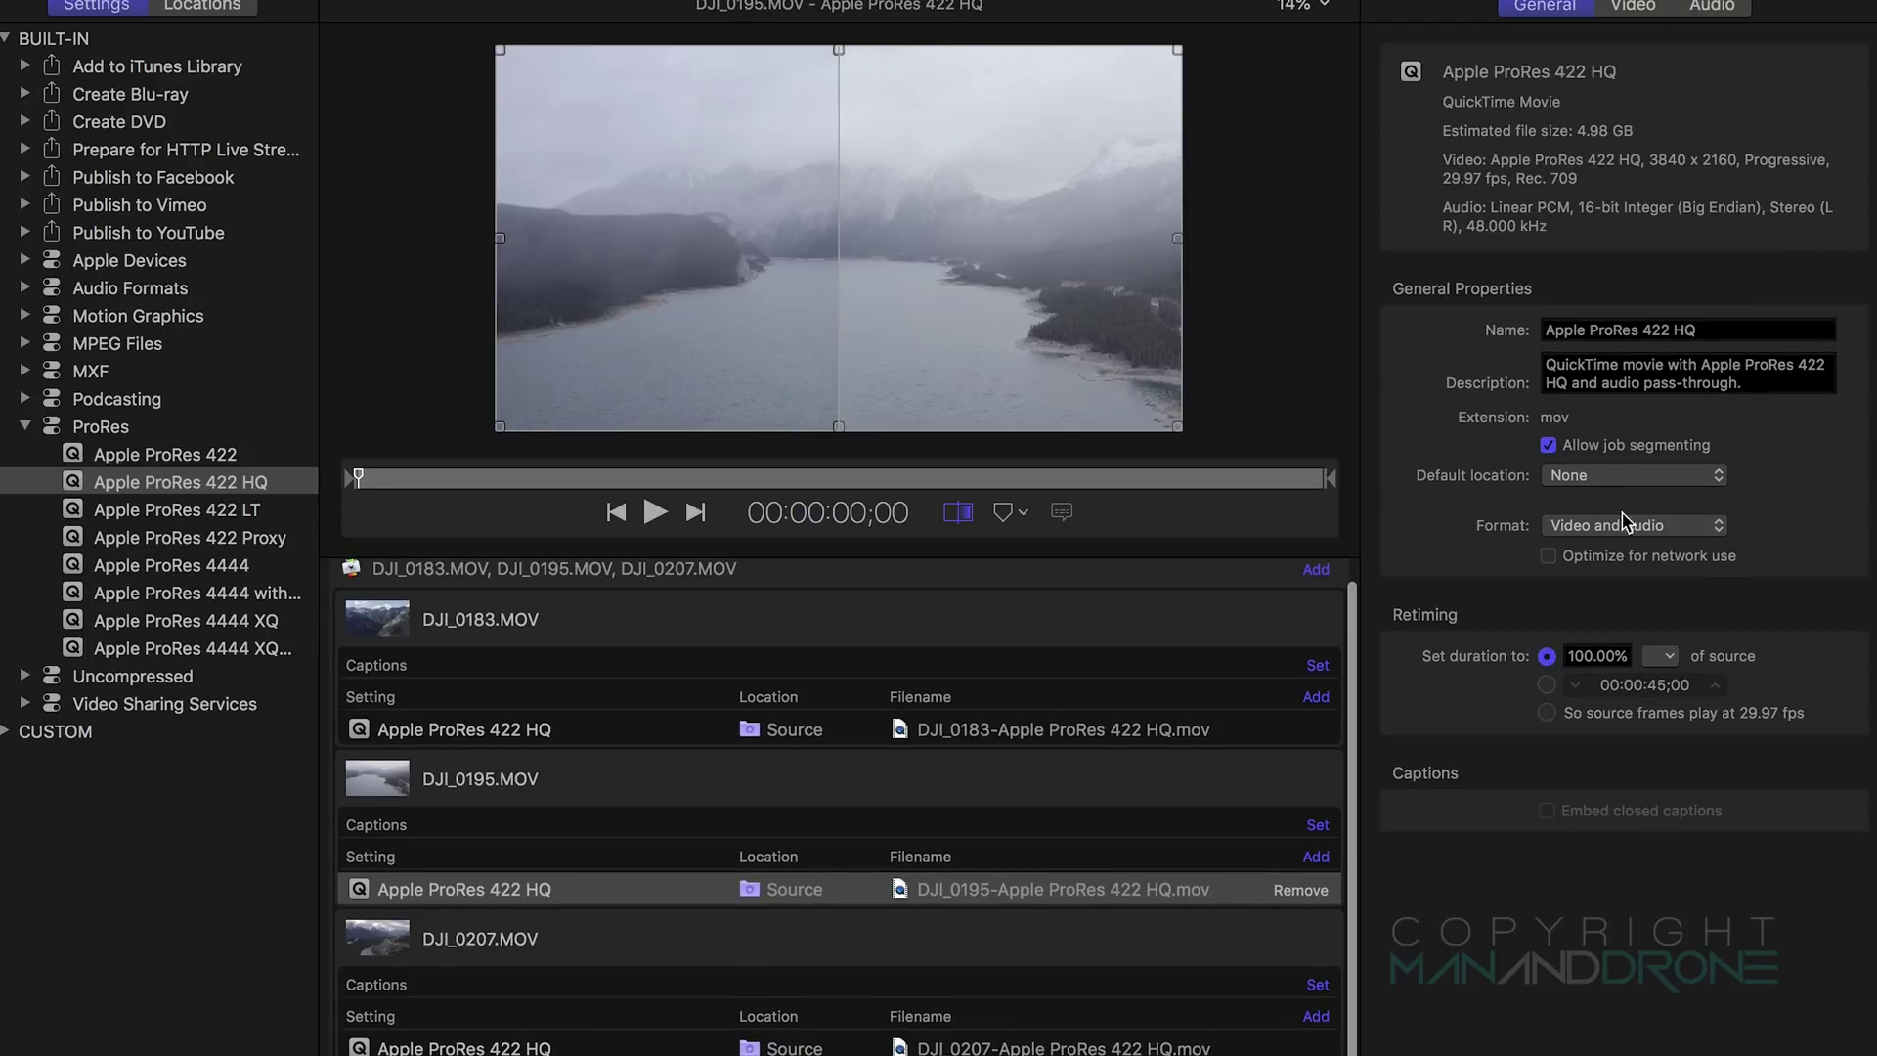
click(1626, 524)
click(1614, 551)
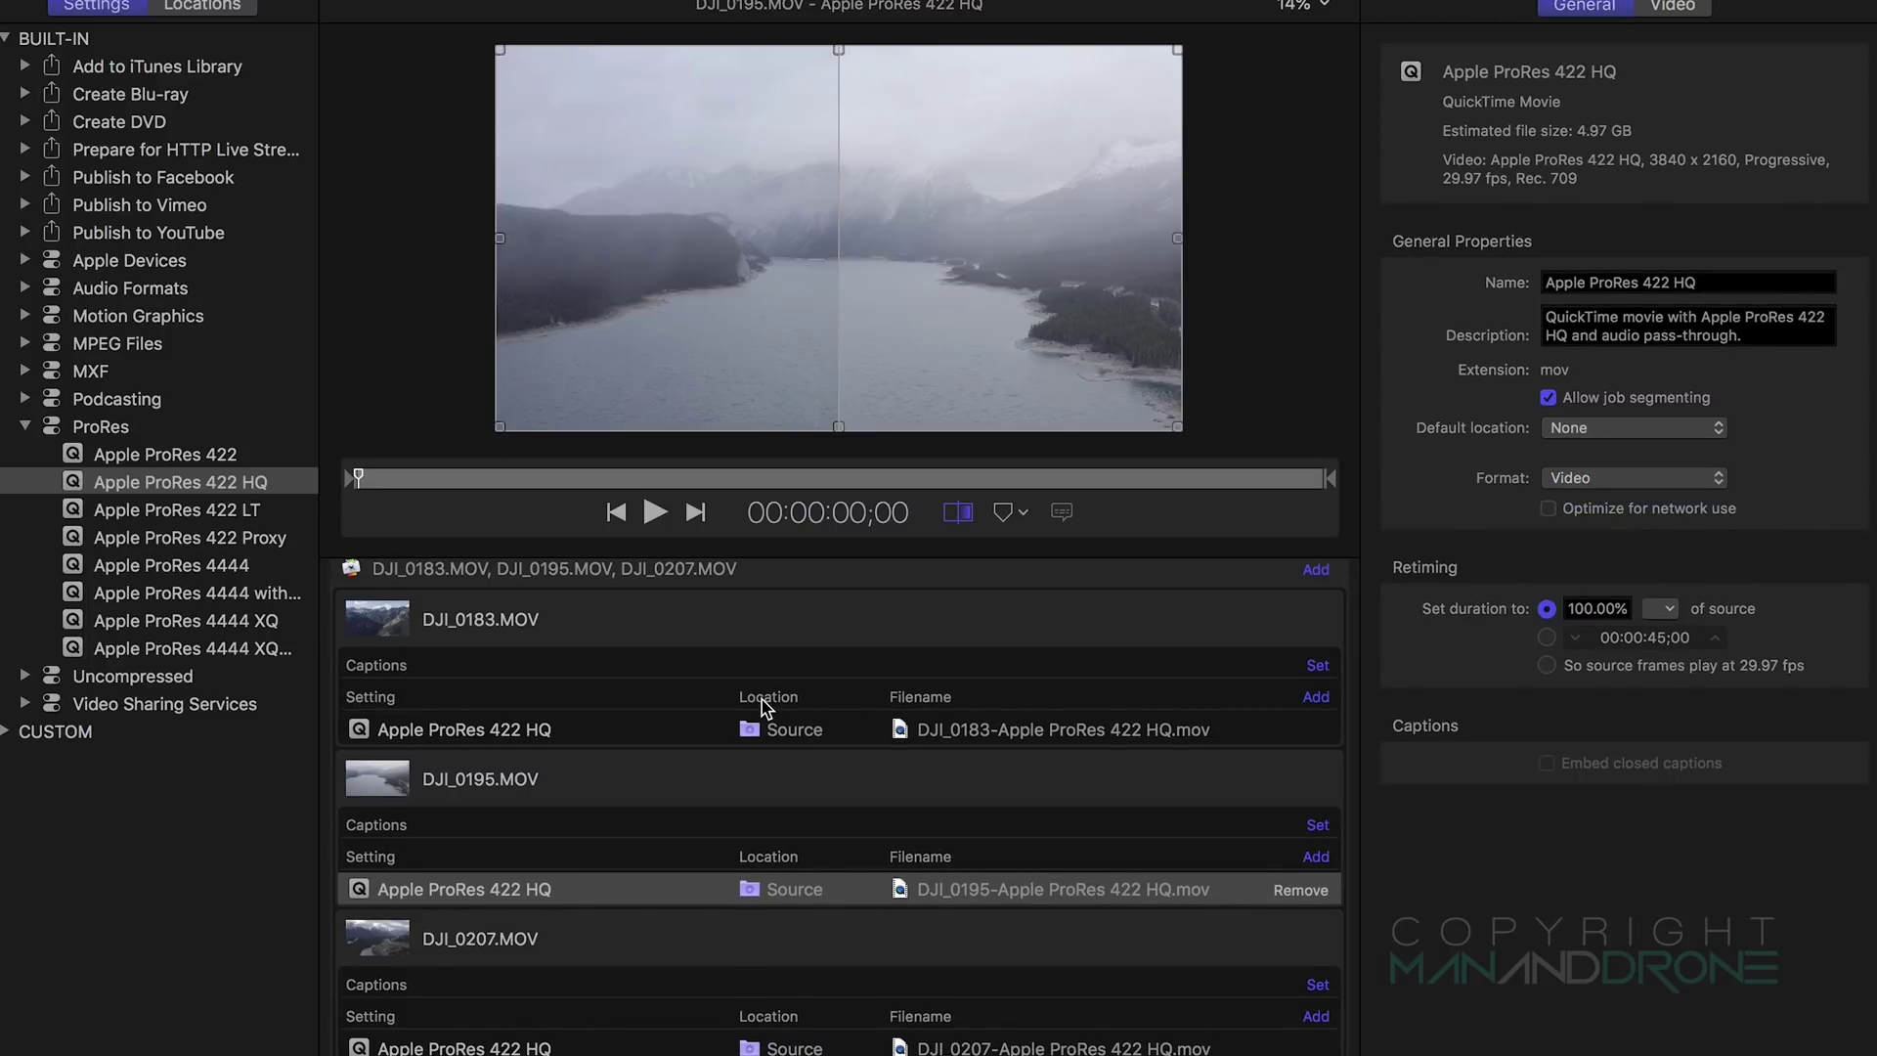
click(529, 733)
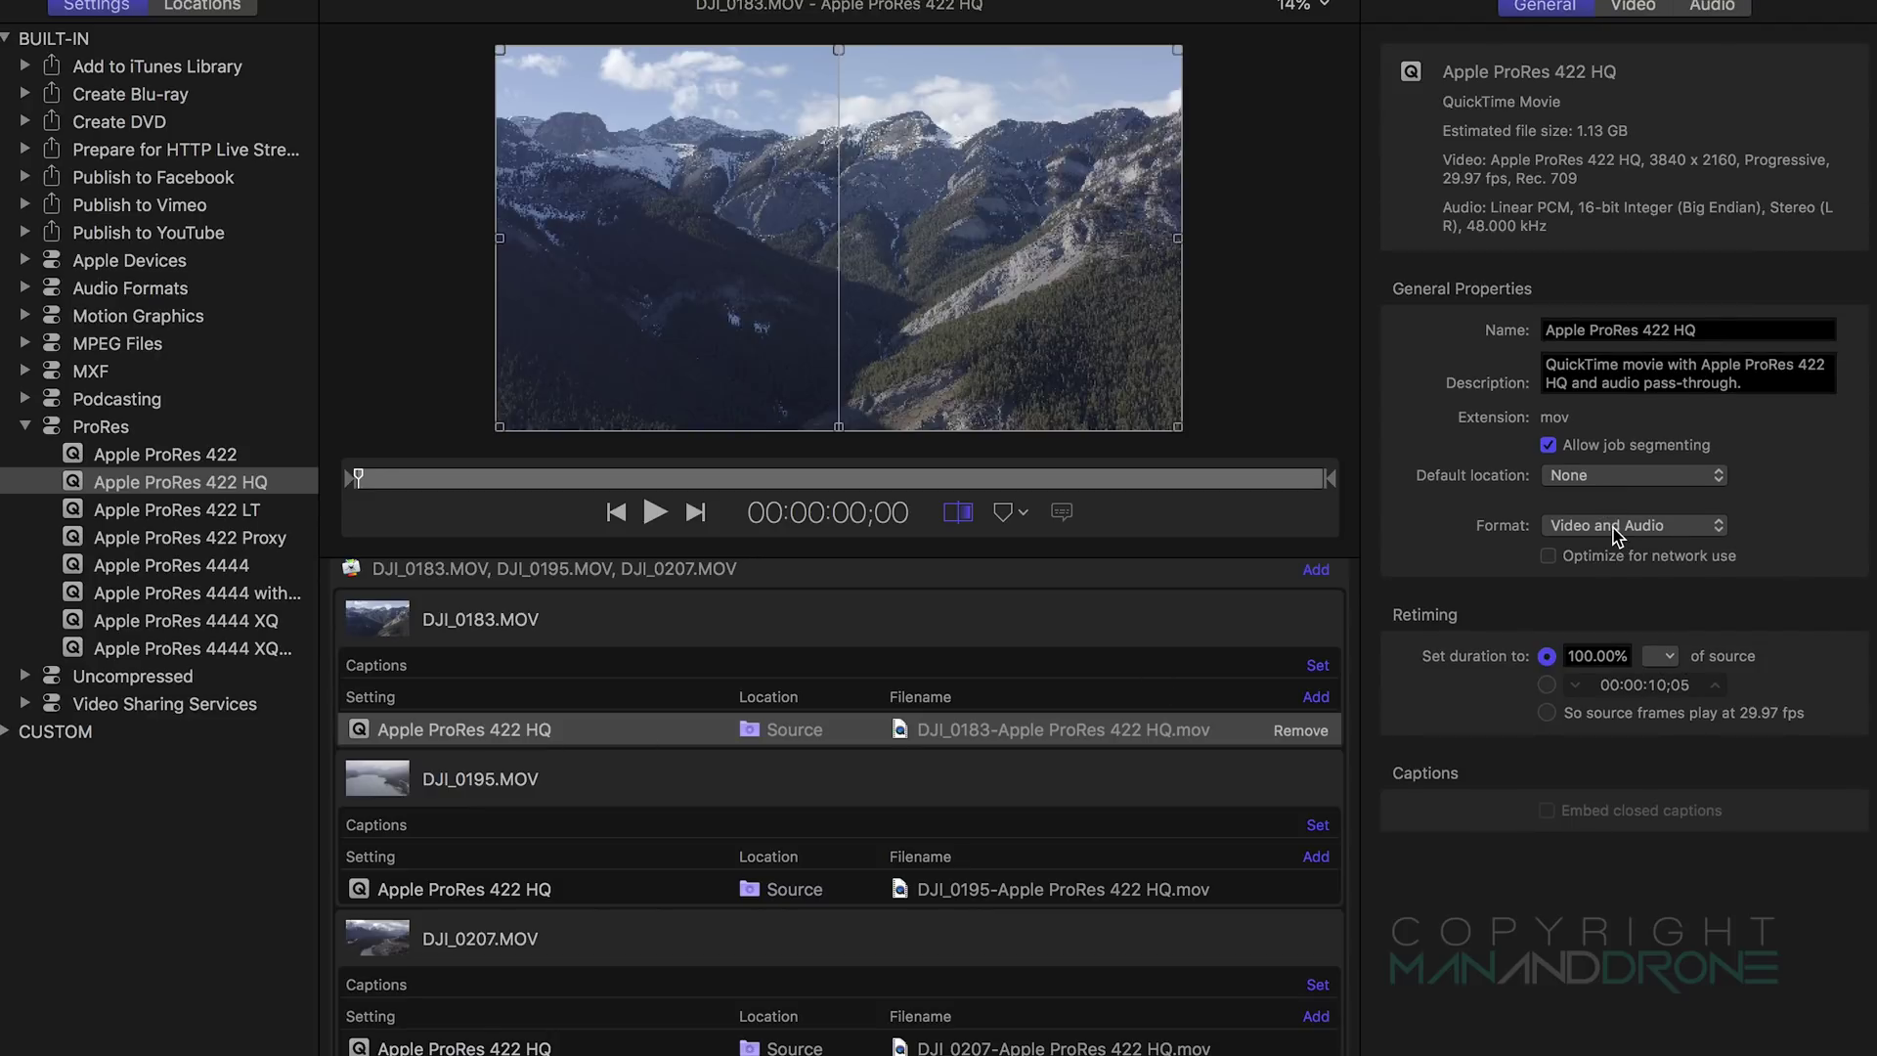
click(1605, 528)
click(1601, 551)
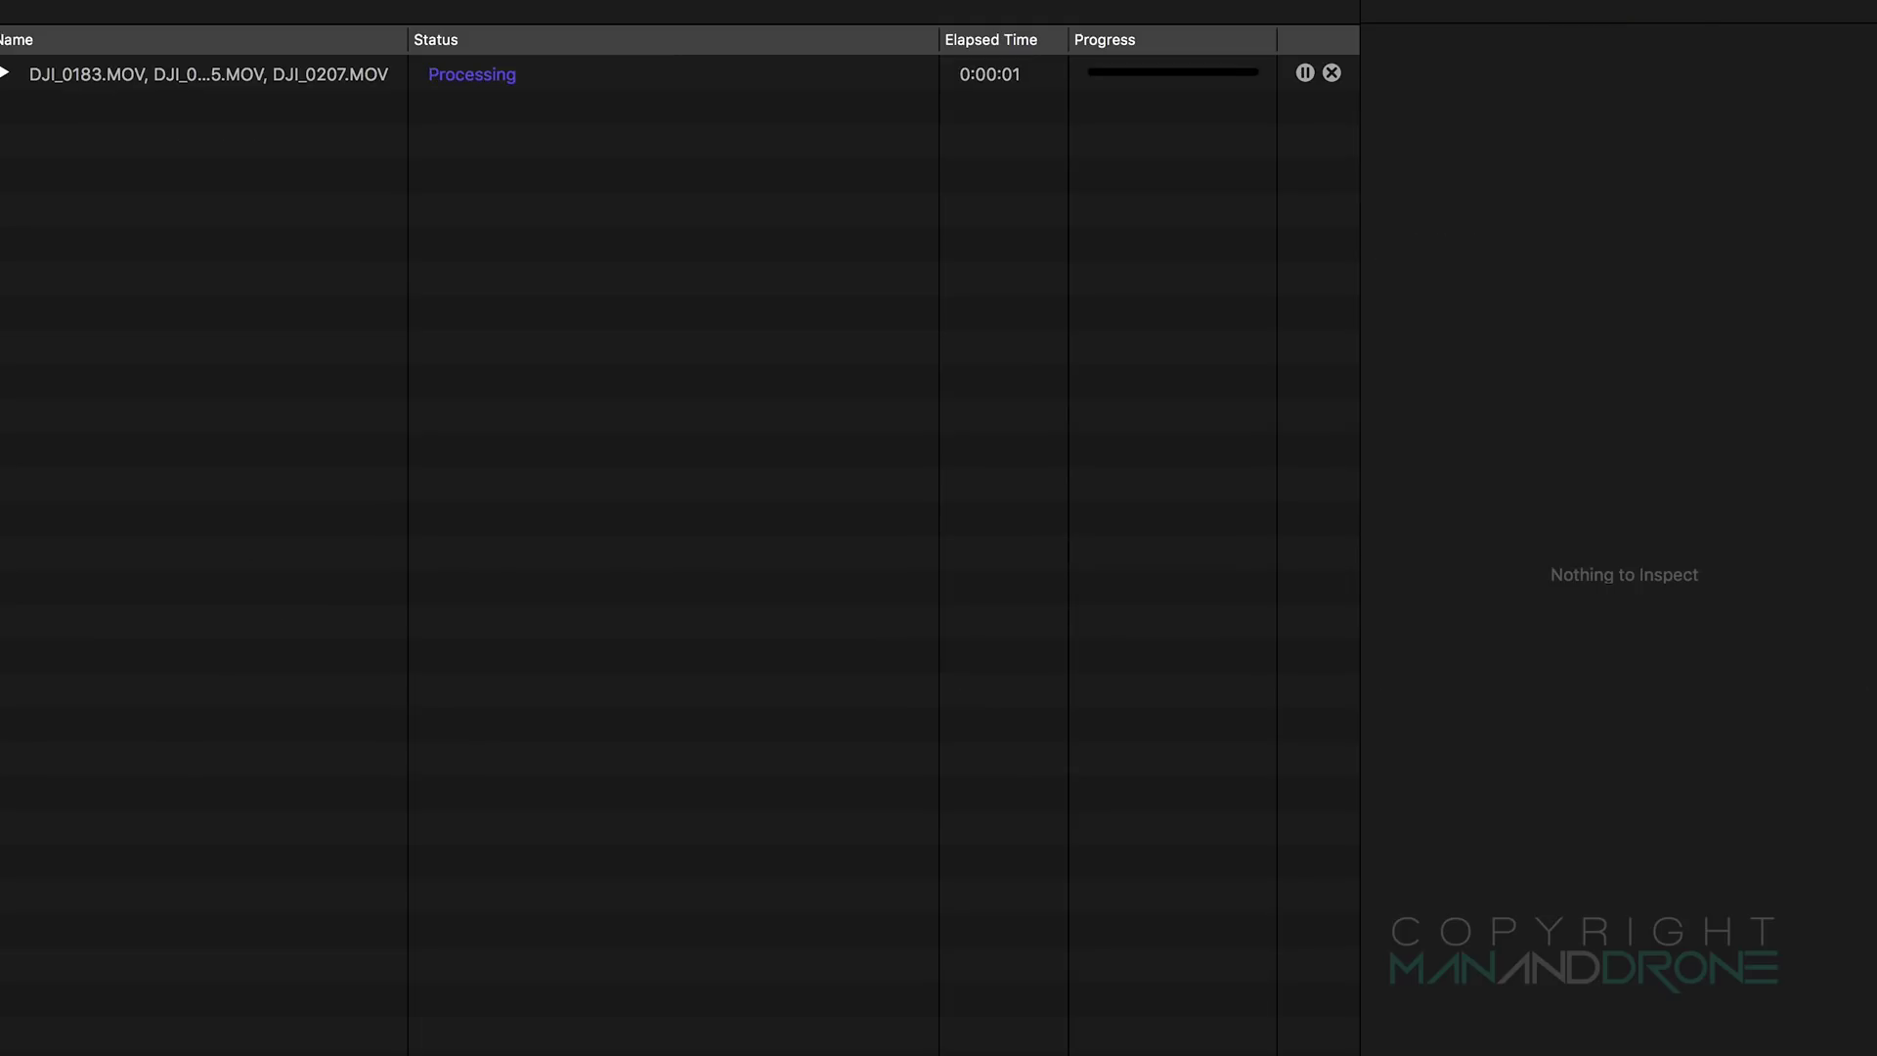
Step: Expand the processing job to watch the three clips encode, then minimise Compressor
click(4, 75)
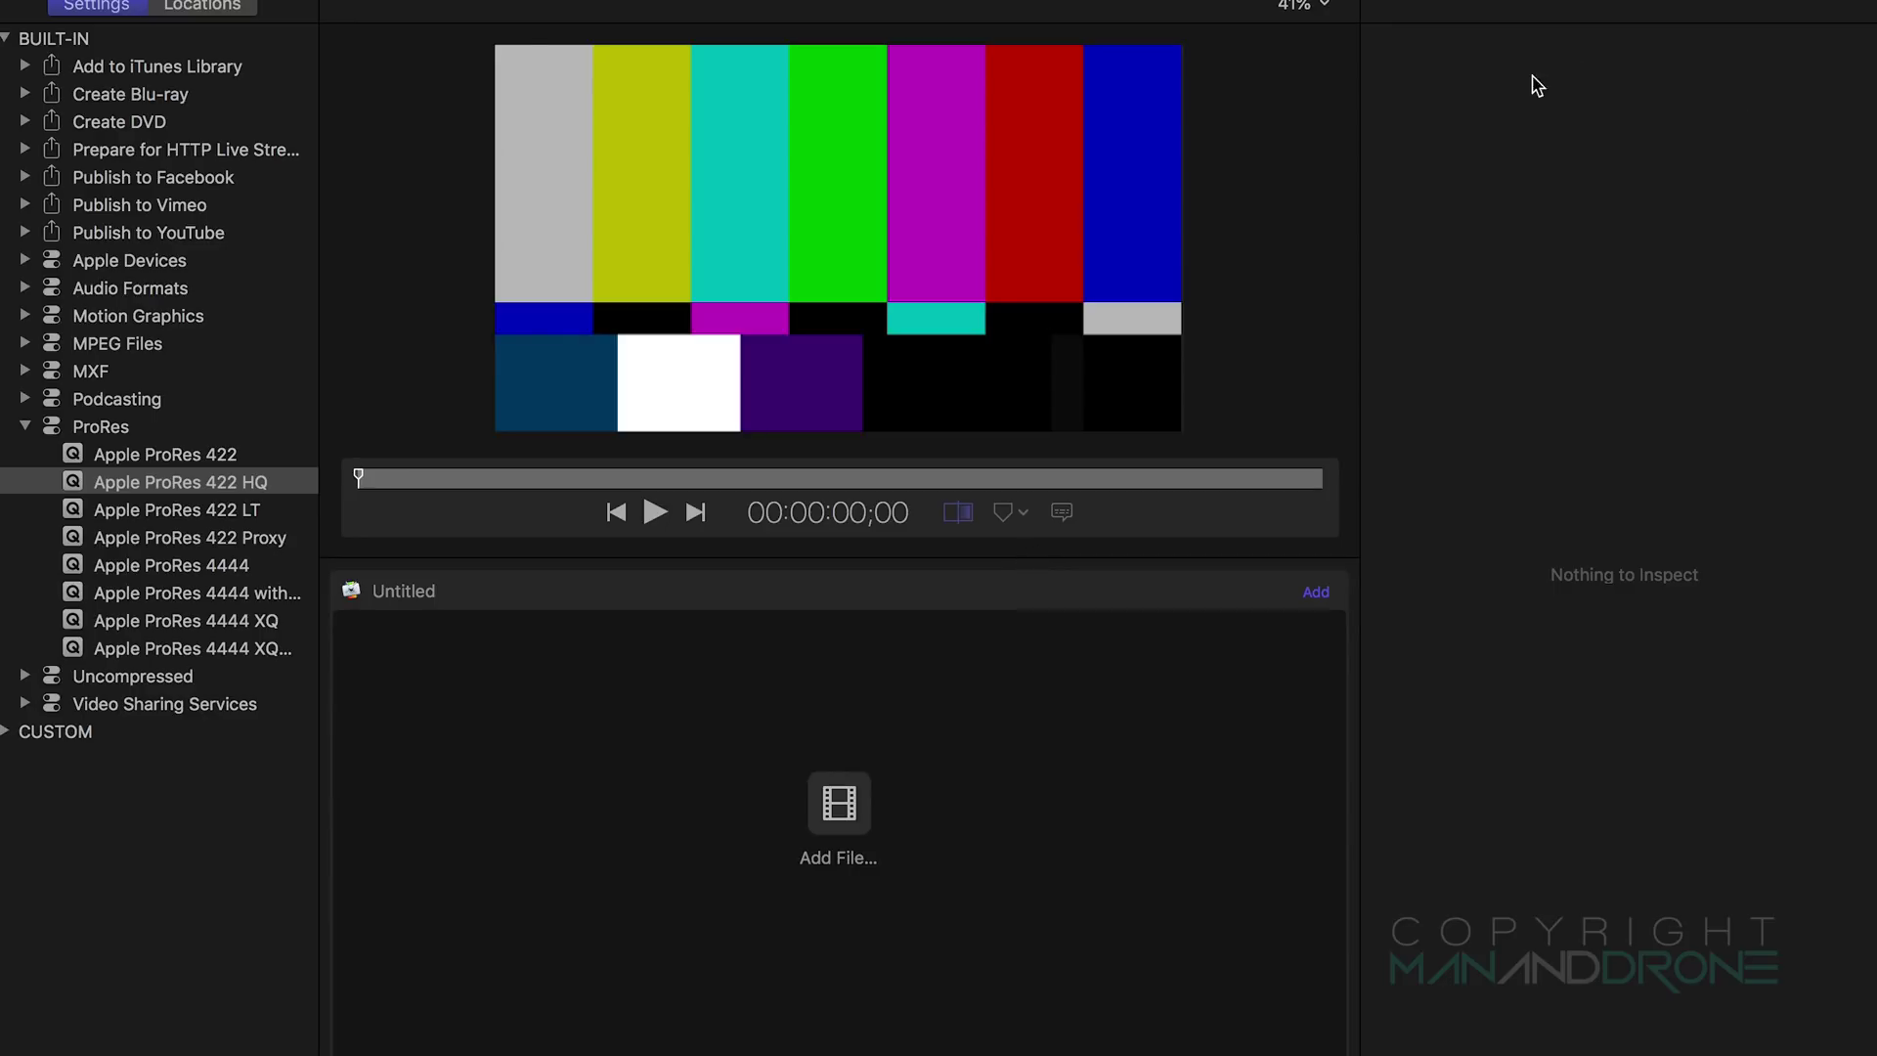
key(super+m)
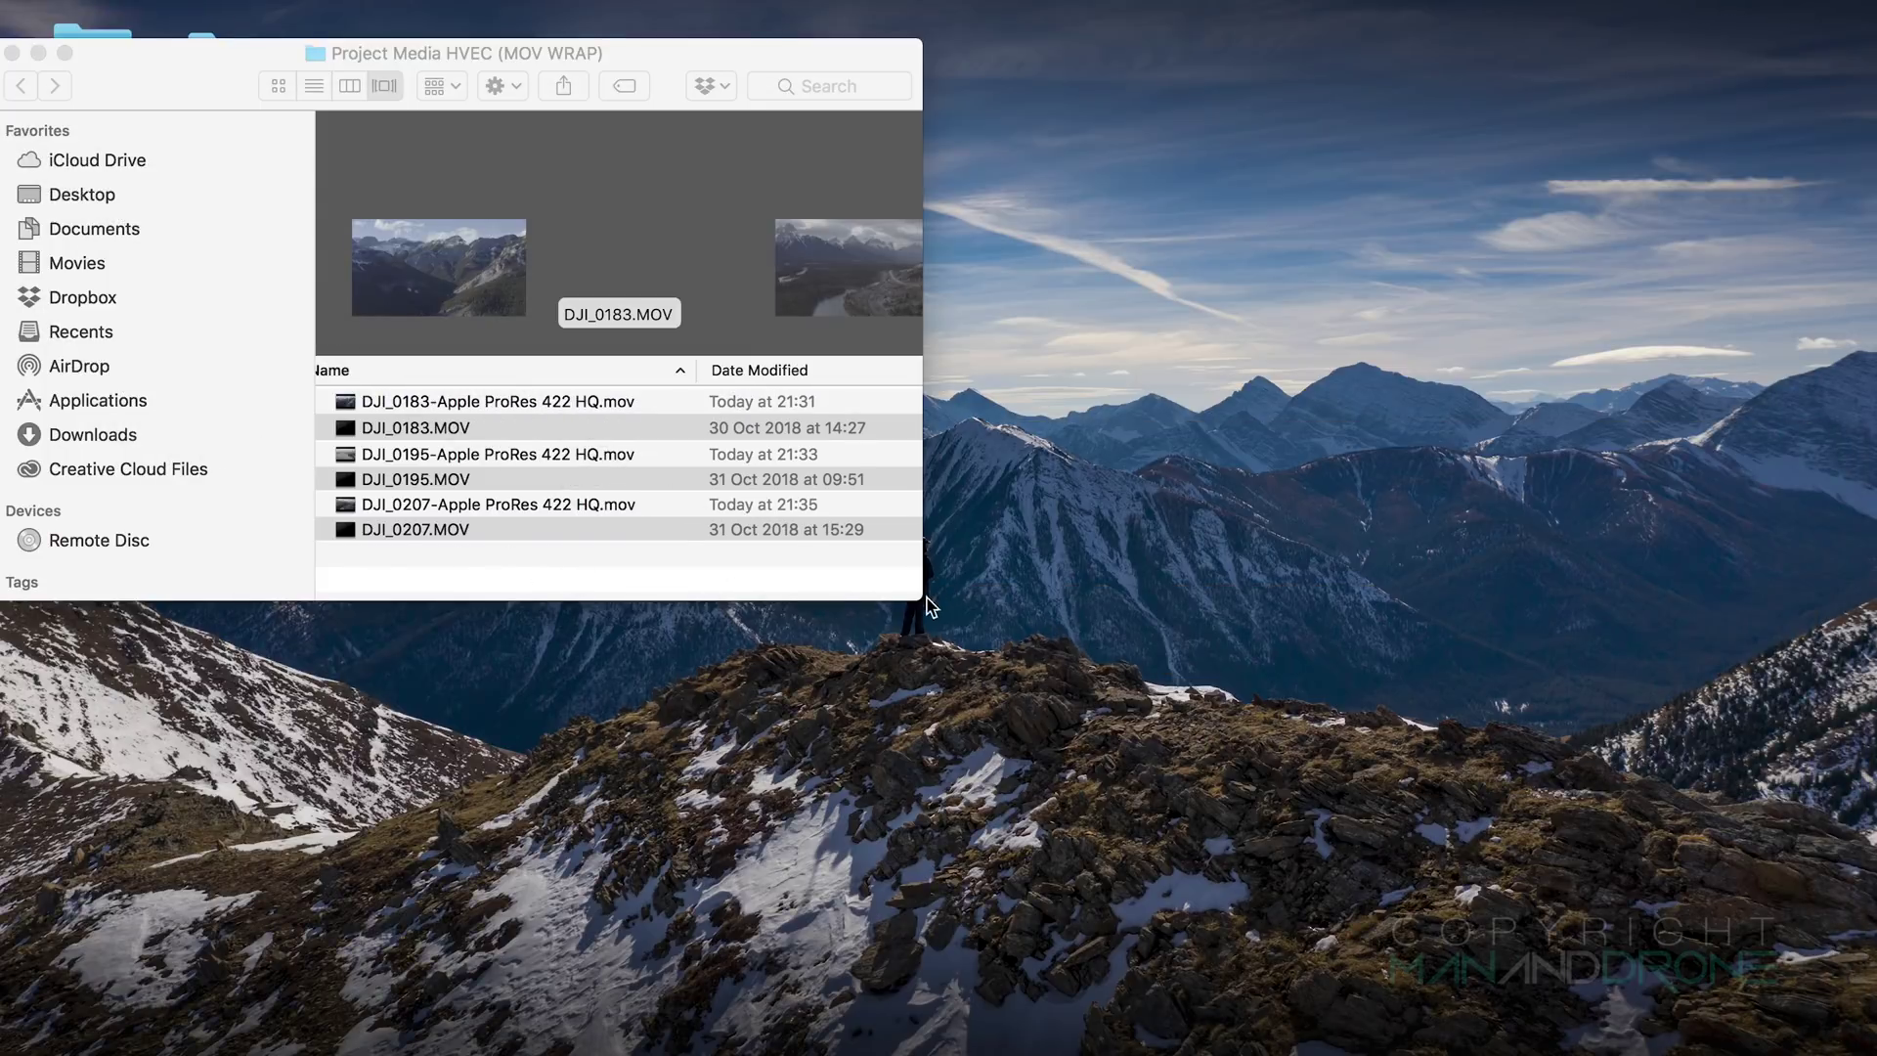
Step: Widen the Finder window and select the DJI_0183, DJI_0195 and DJI_0207 ProRes transcodes to compare sizes
drag(923, 601, 1066, 737)
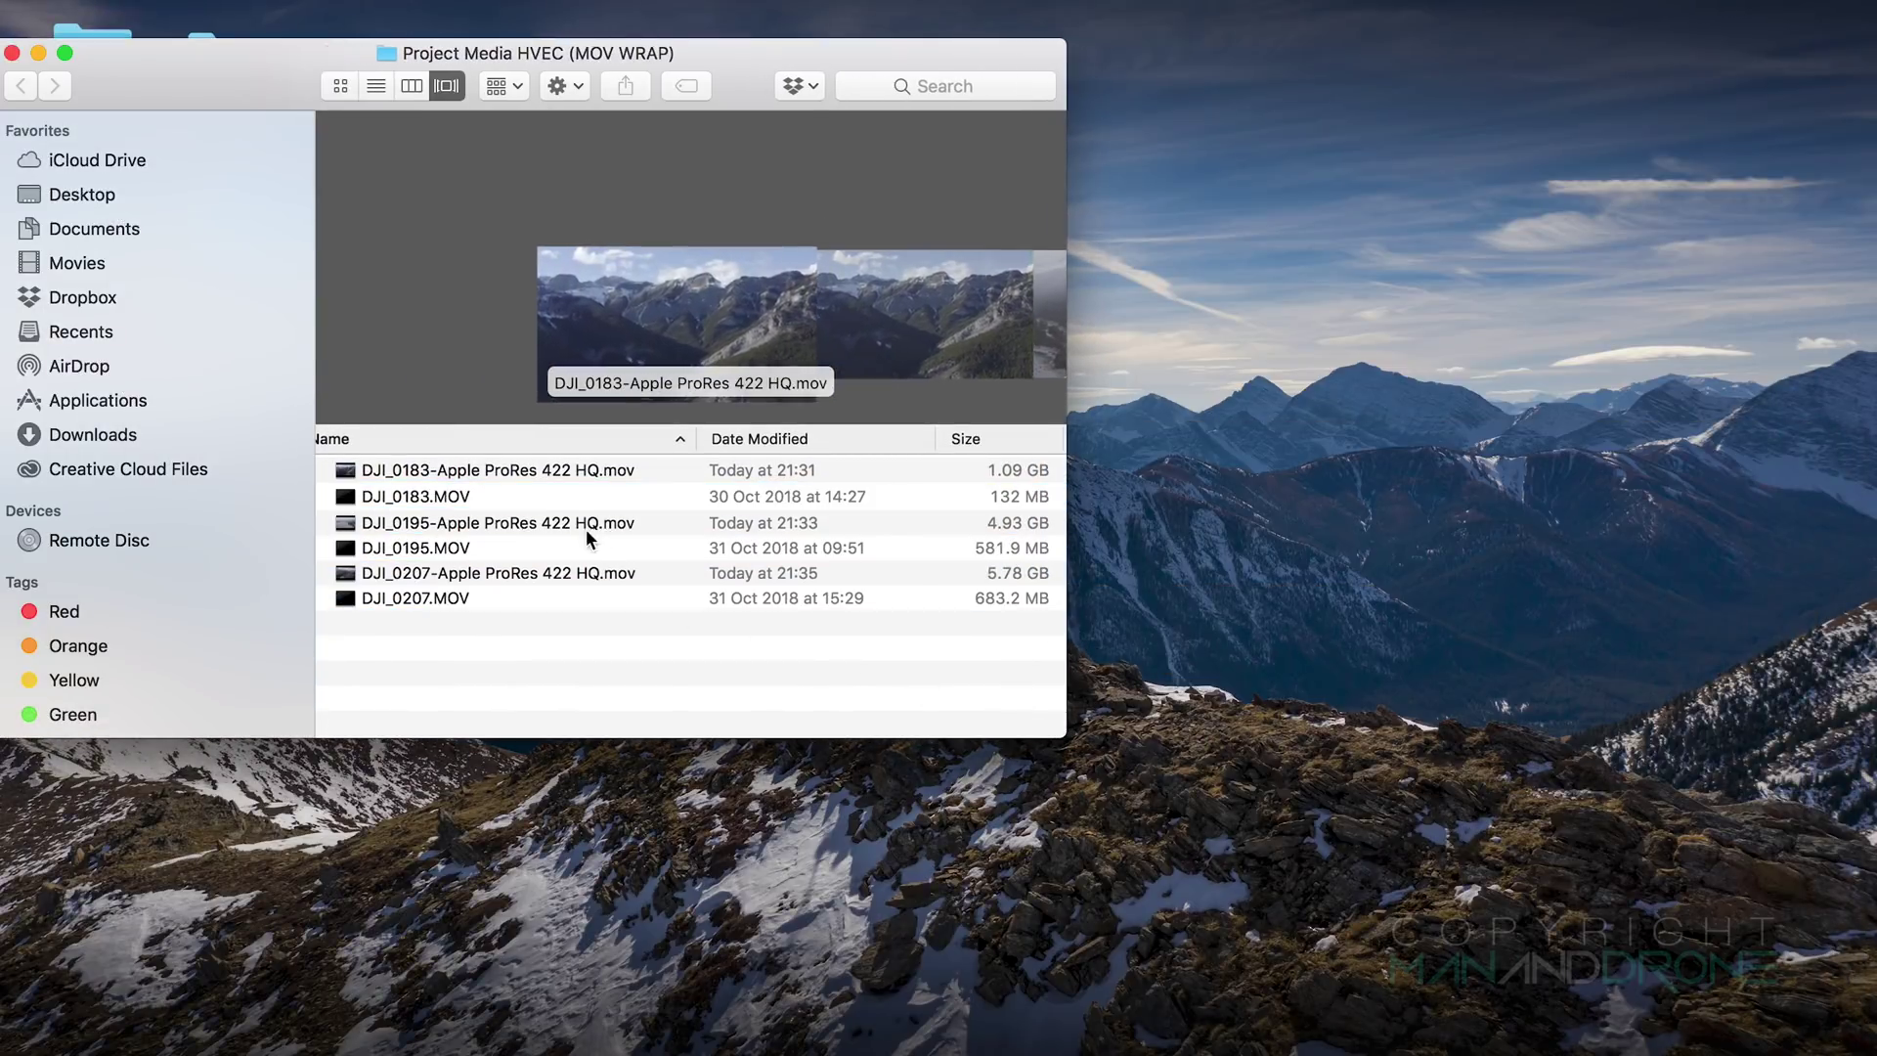
click(522, 524)
click(536, 573)
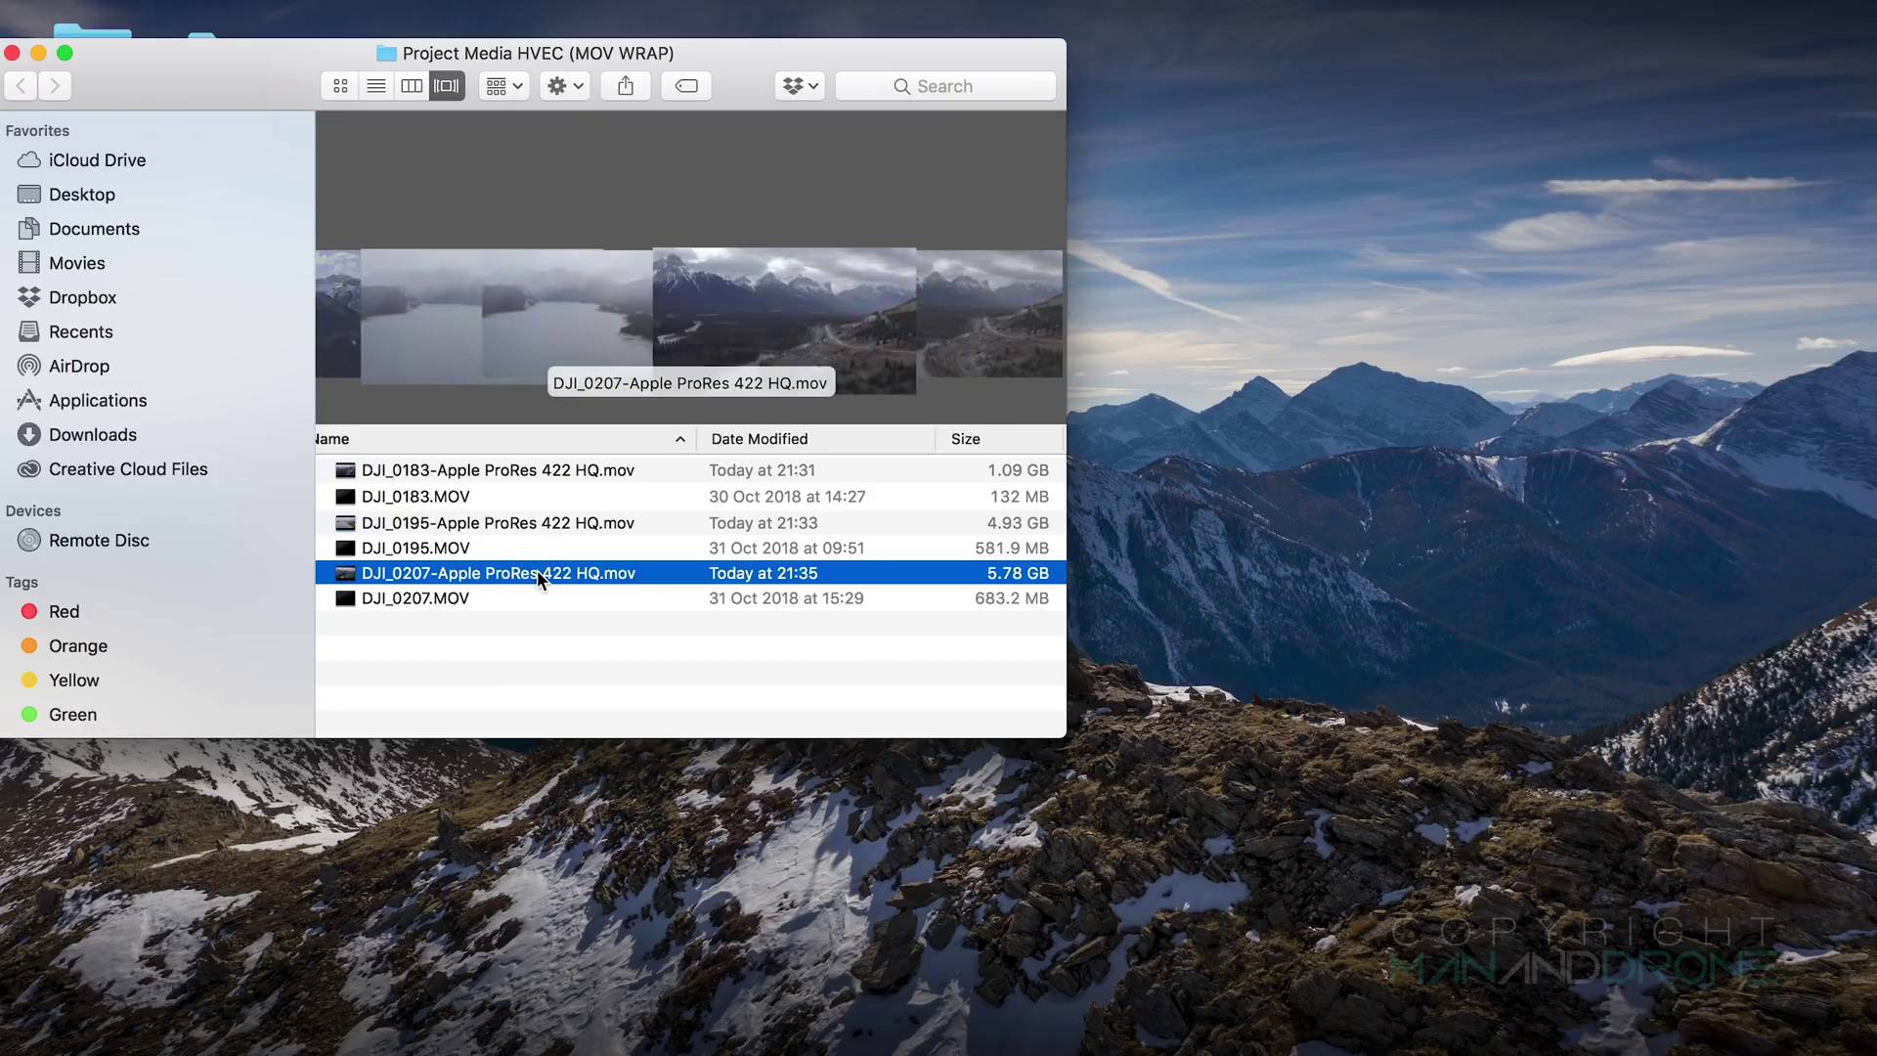
scroll(537, 571, right, 2)
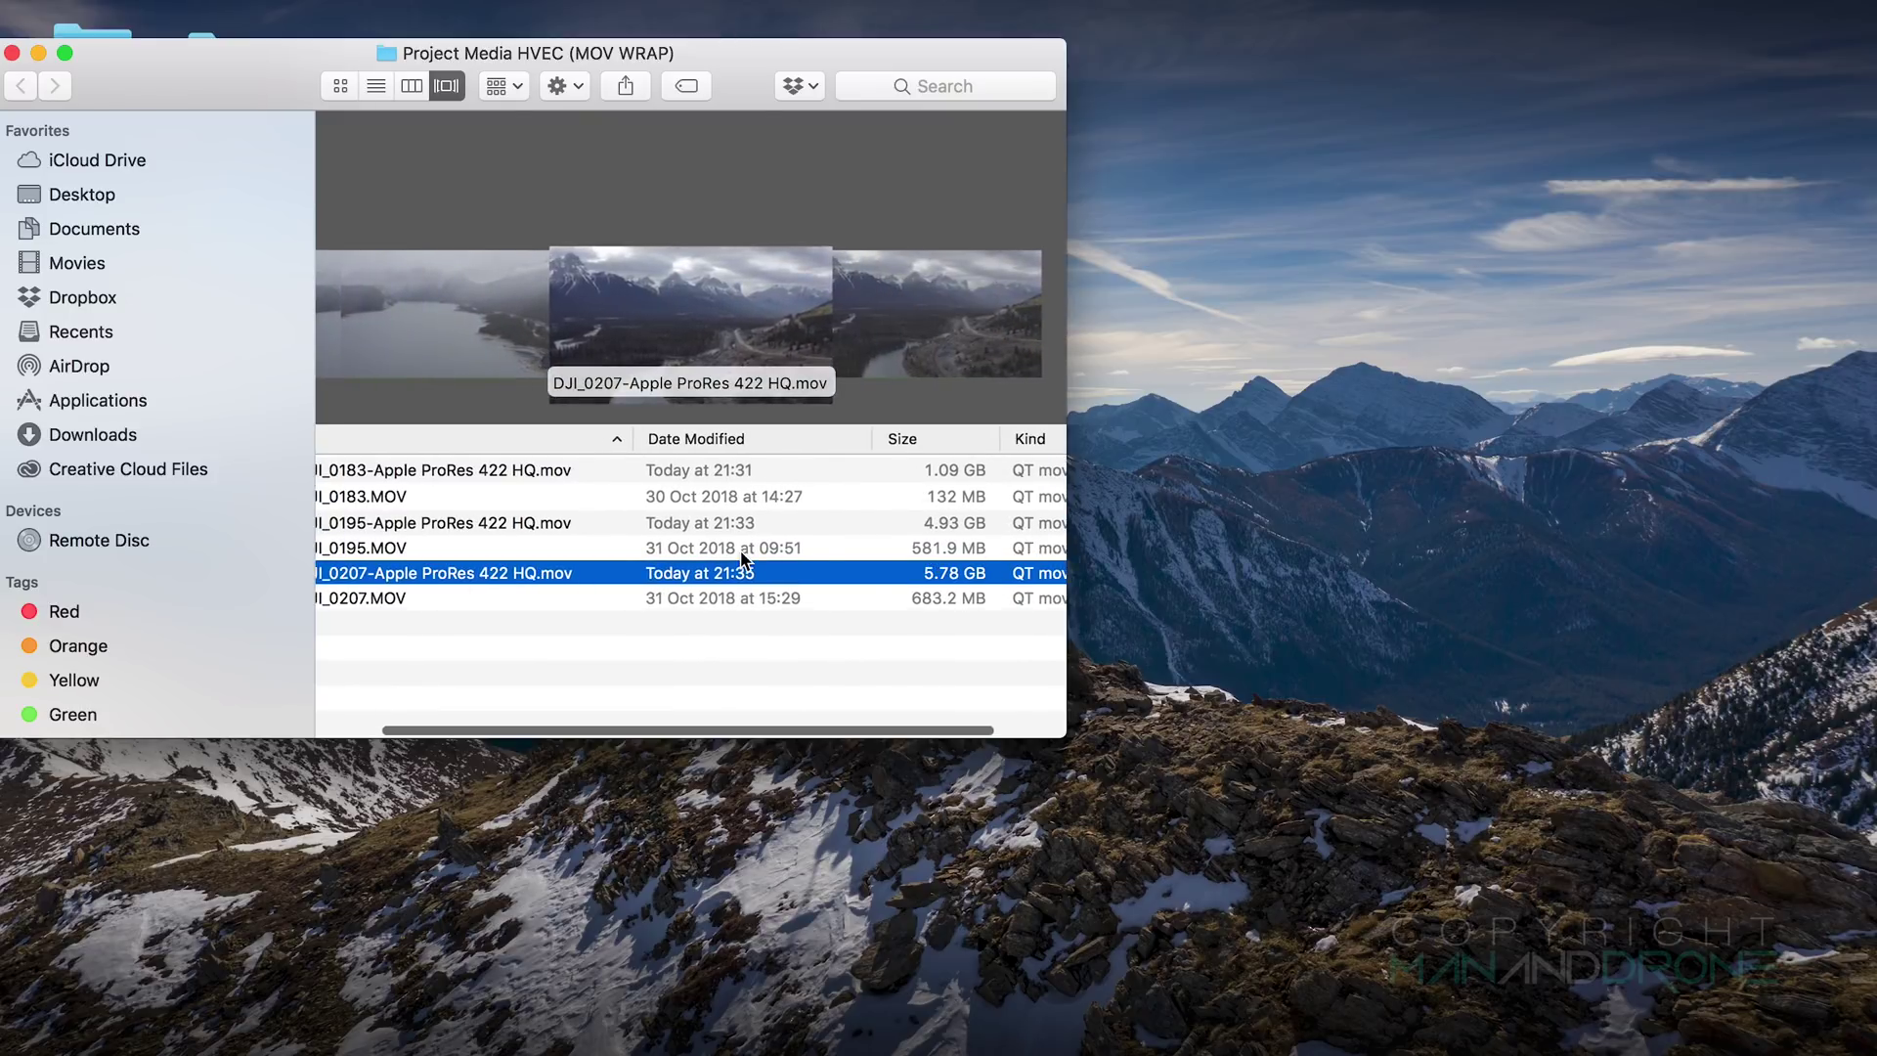
scroll(743, 553, left, 2)
super+click(566, 524)
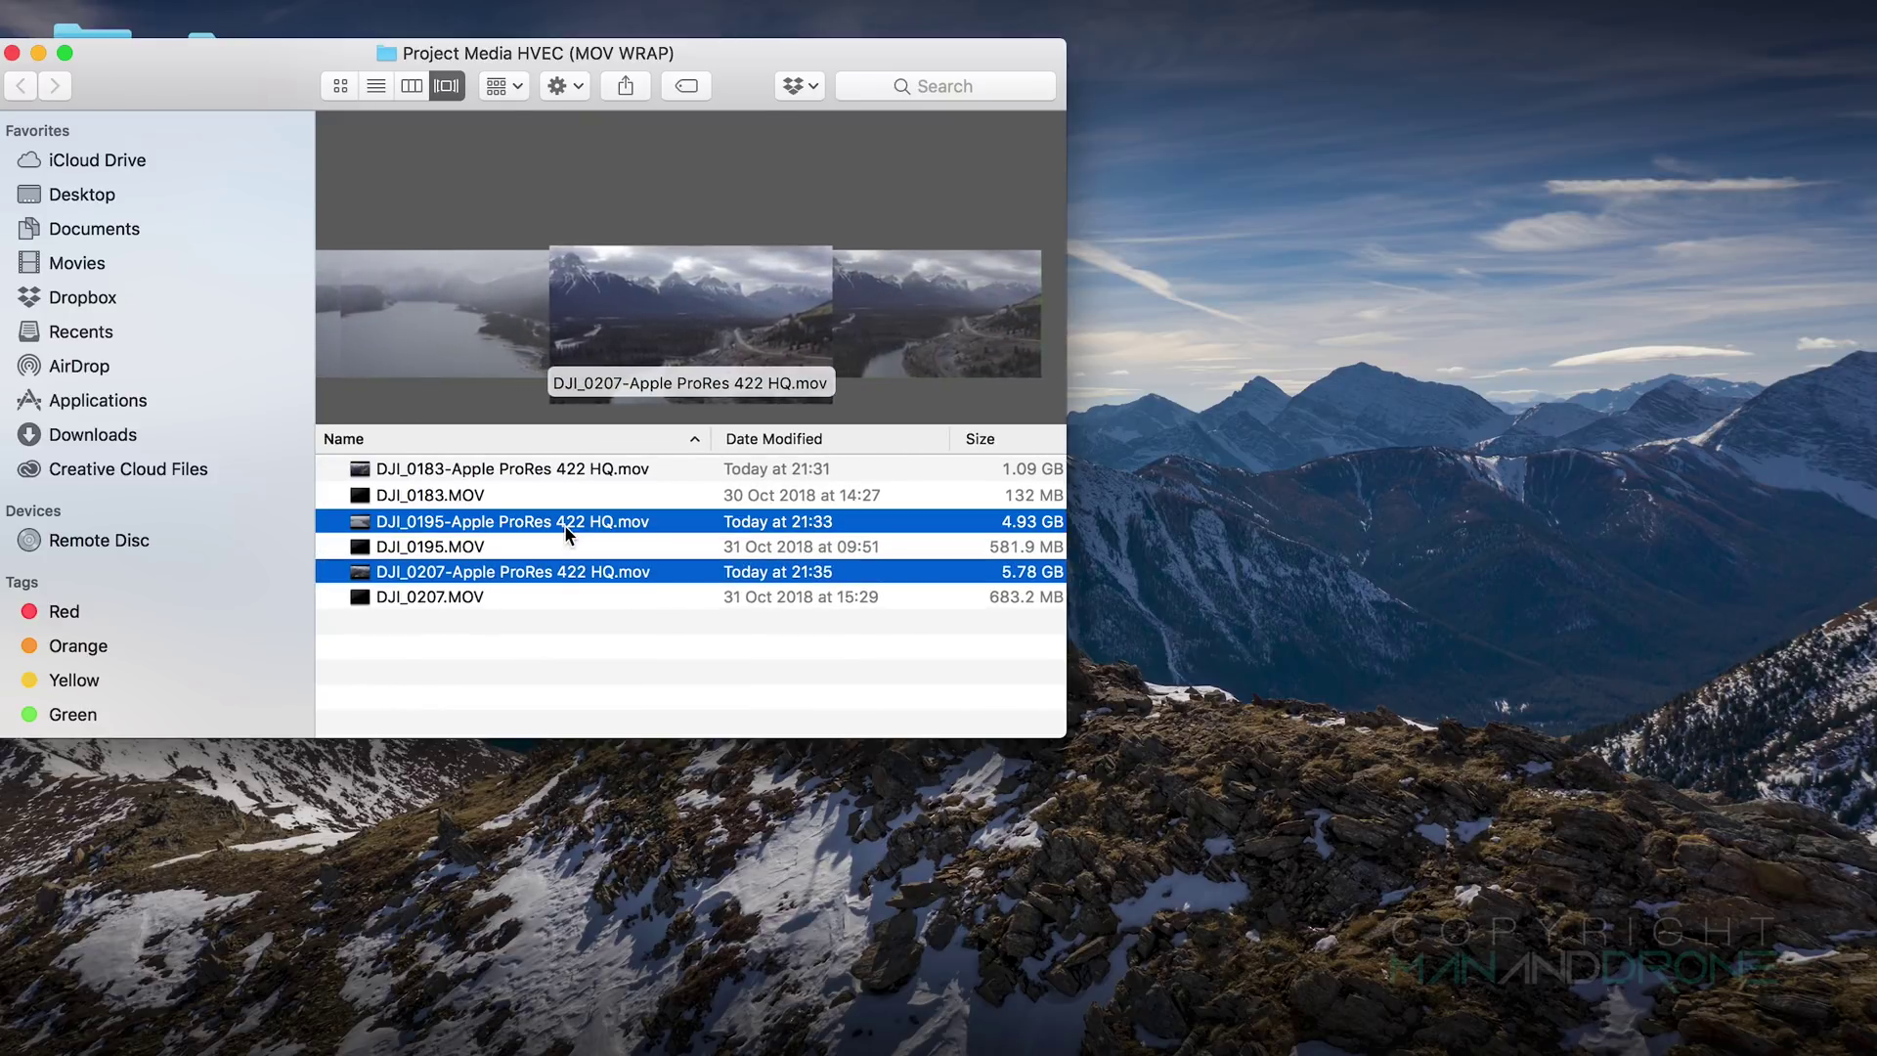
super+click(568, 469)
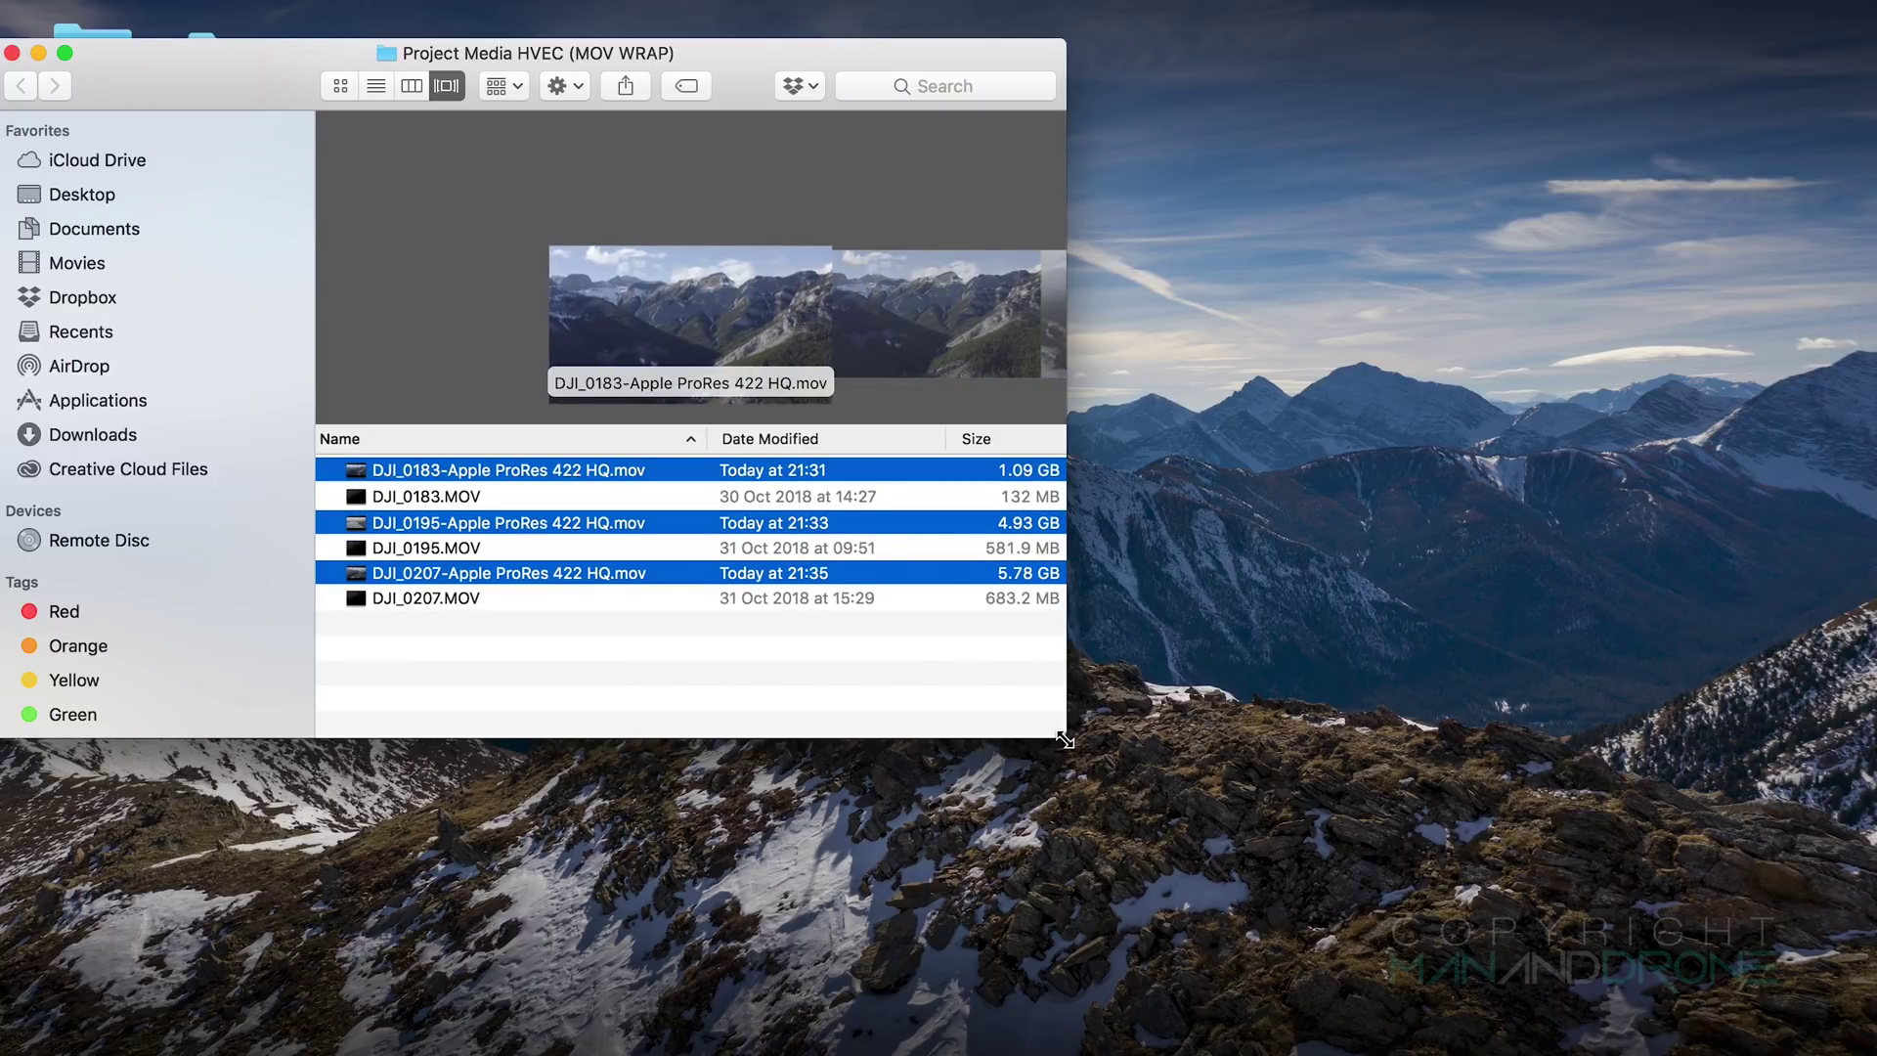
drag(1065, 737, 1180, 740)
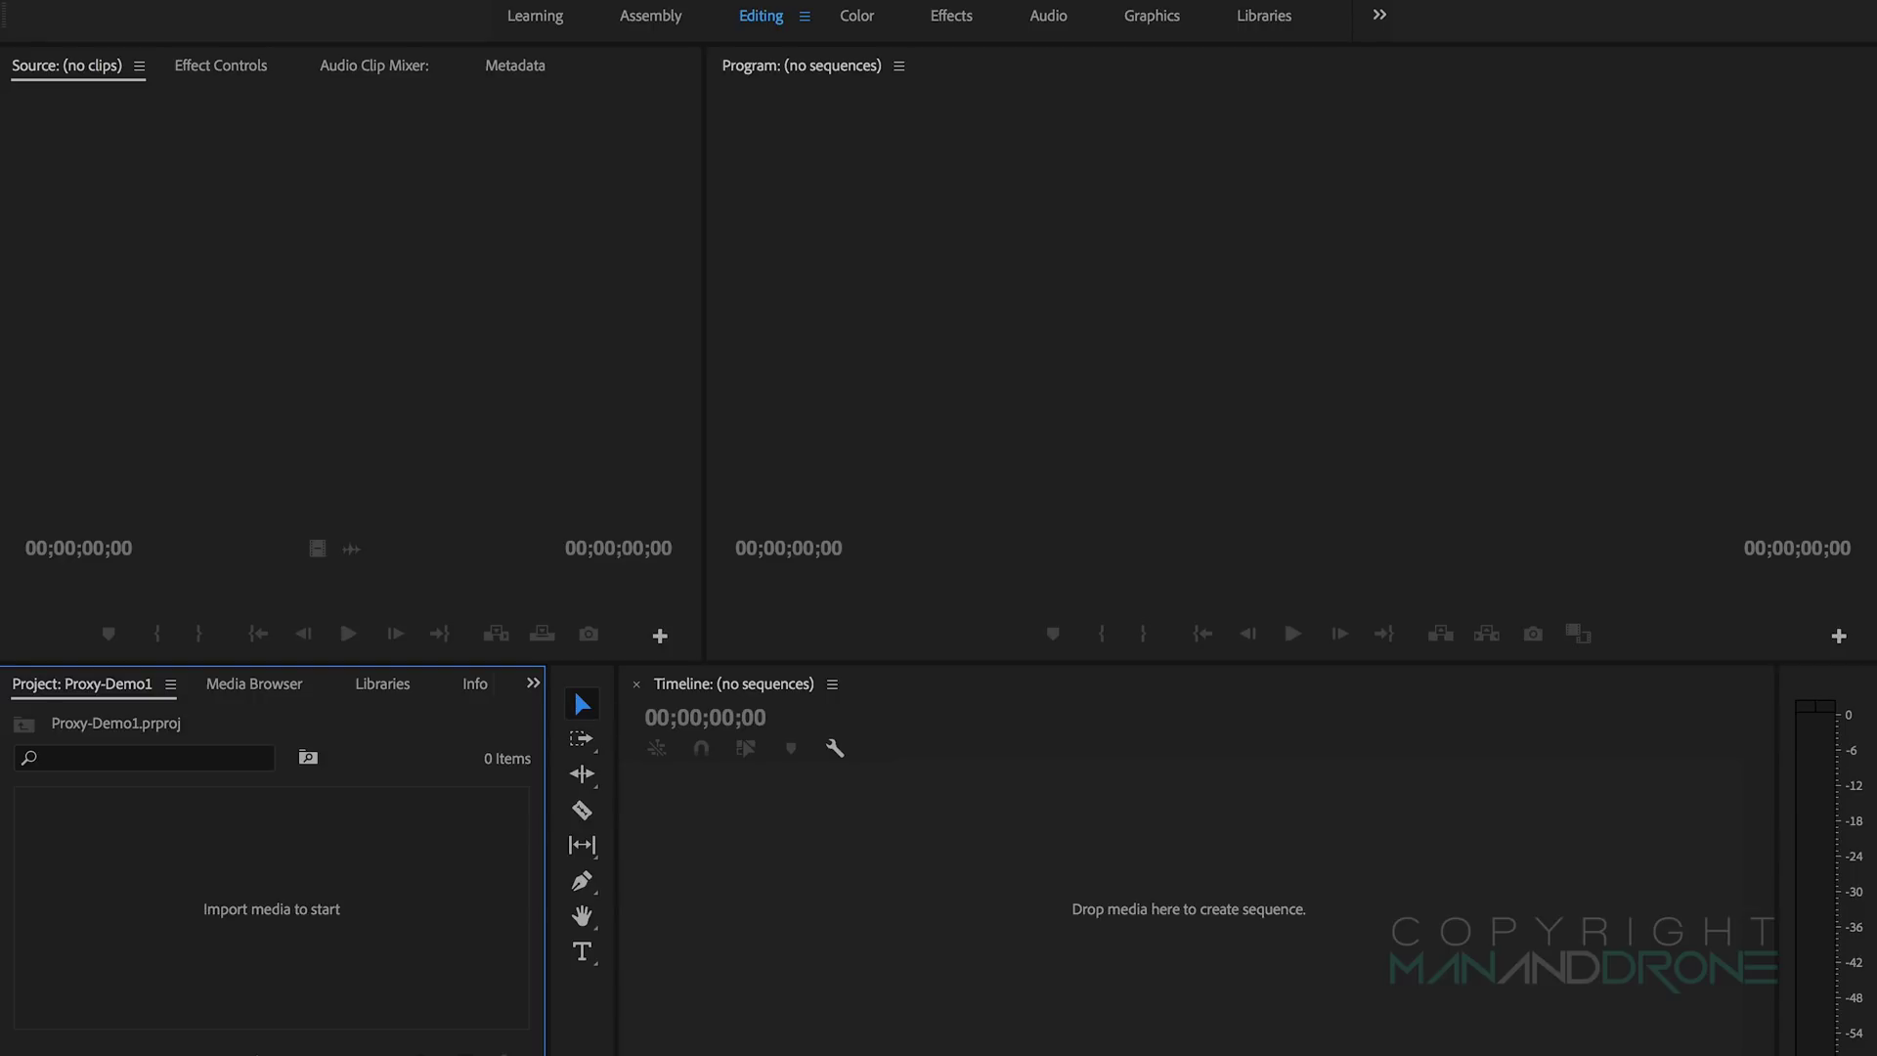
Step: In Project Settings' Ingest Settings, enable Ingest and choose Create Proxies
click(256, 2)
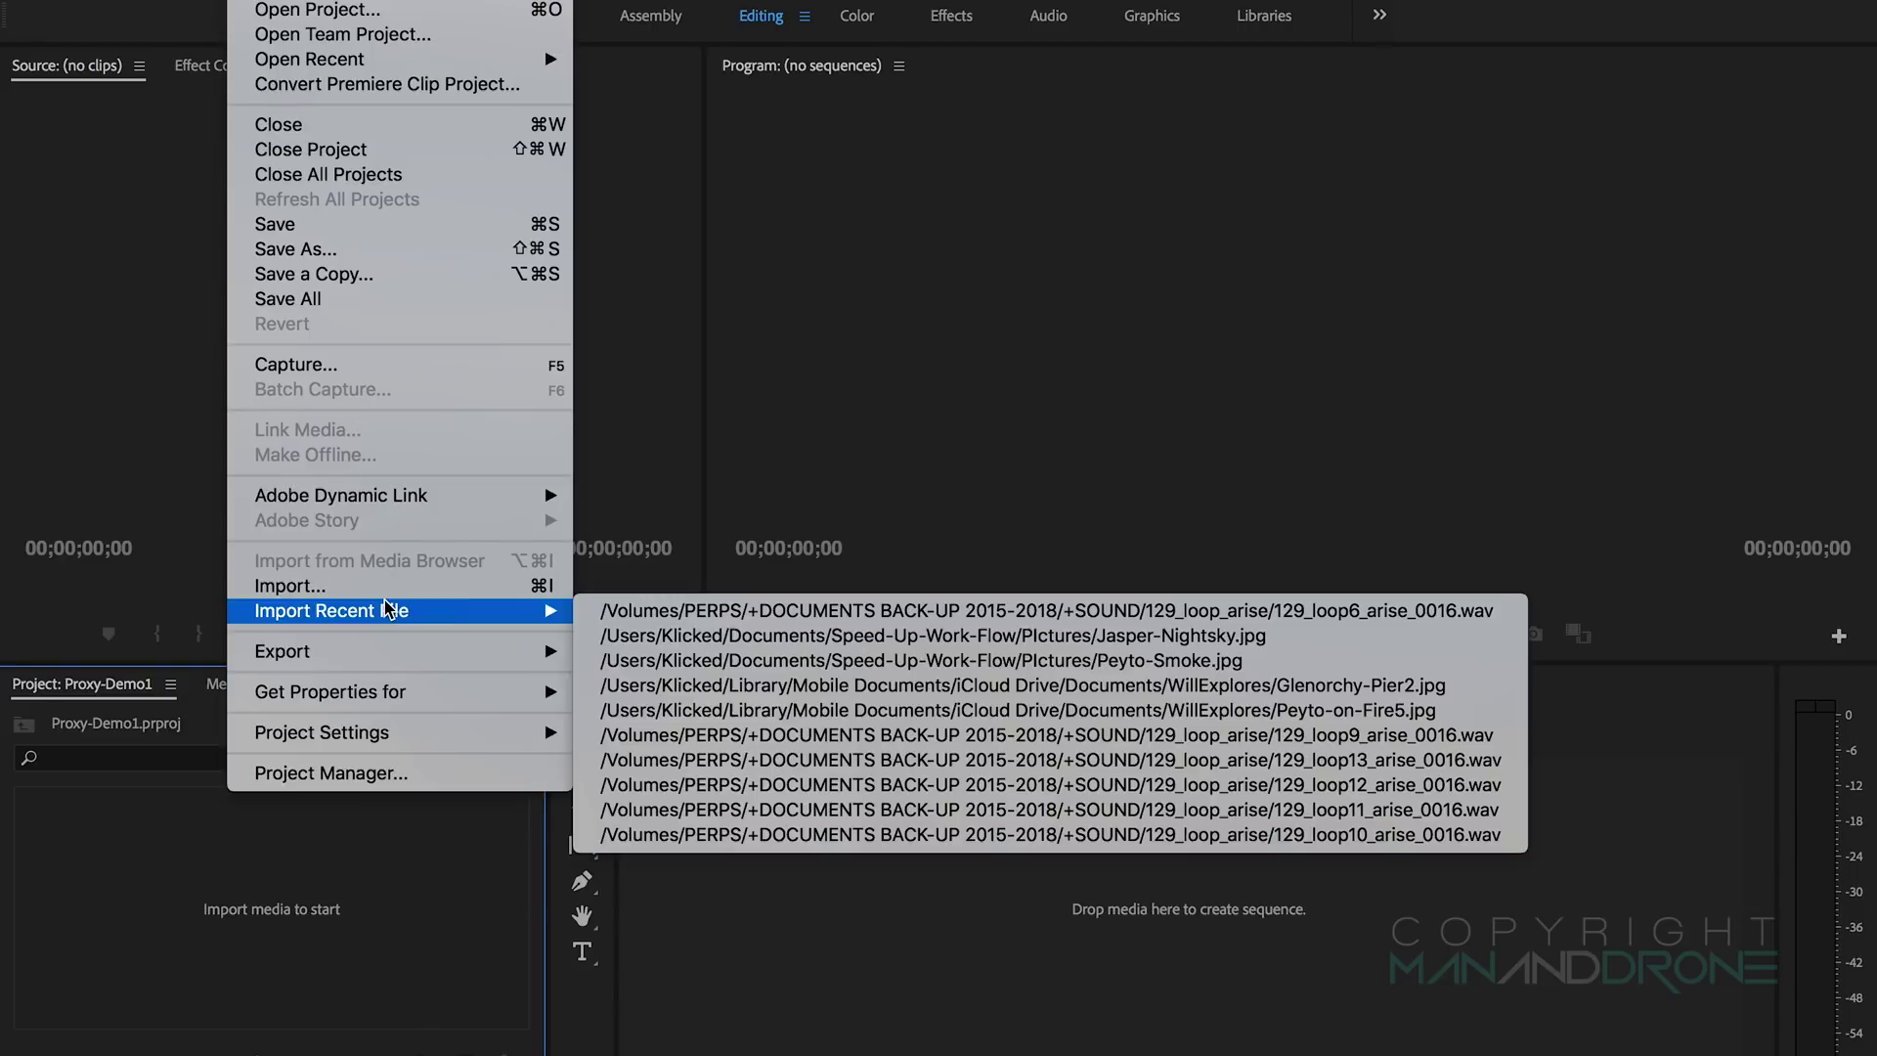
mouse_move(426, 739)
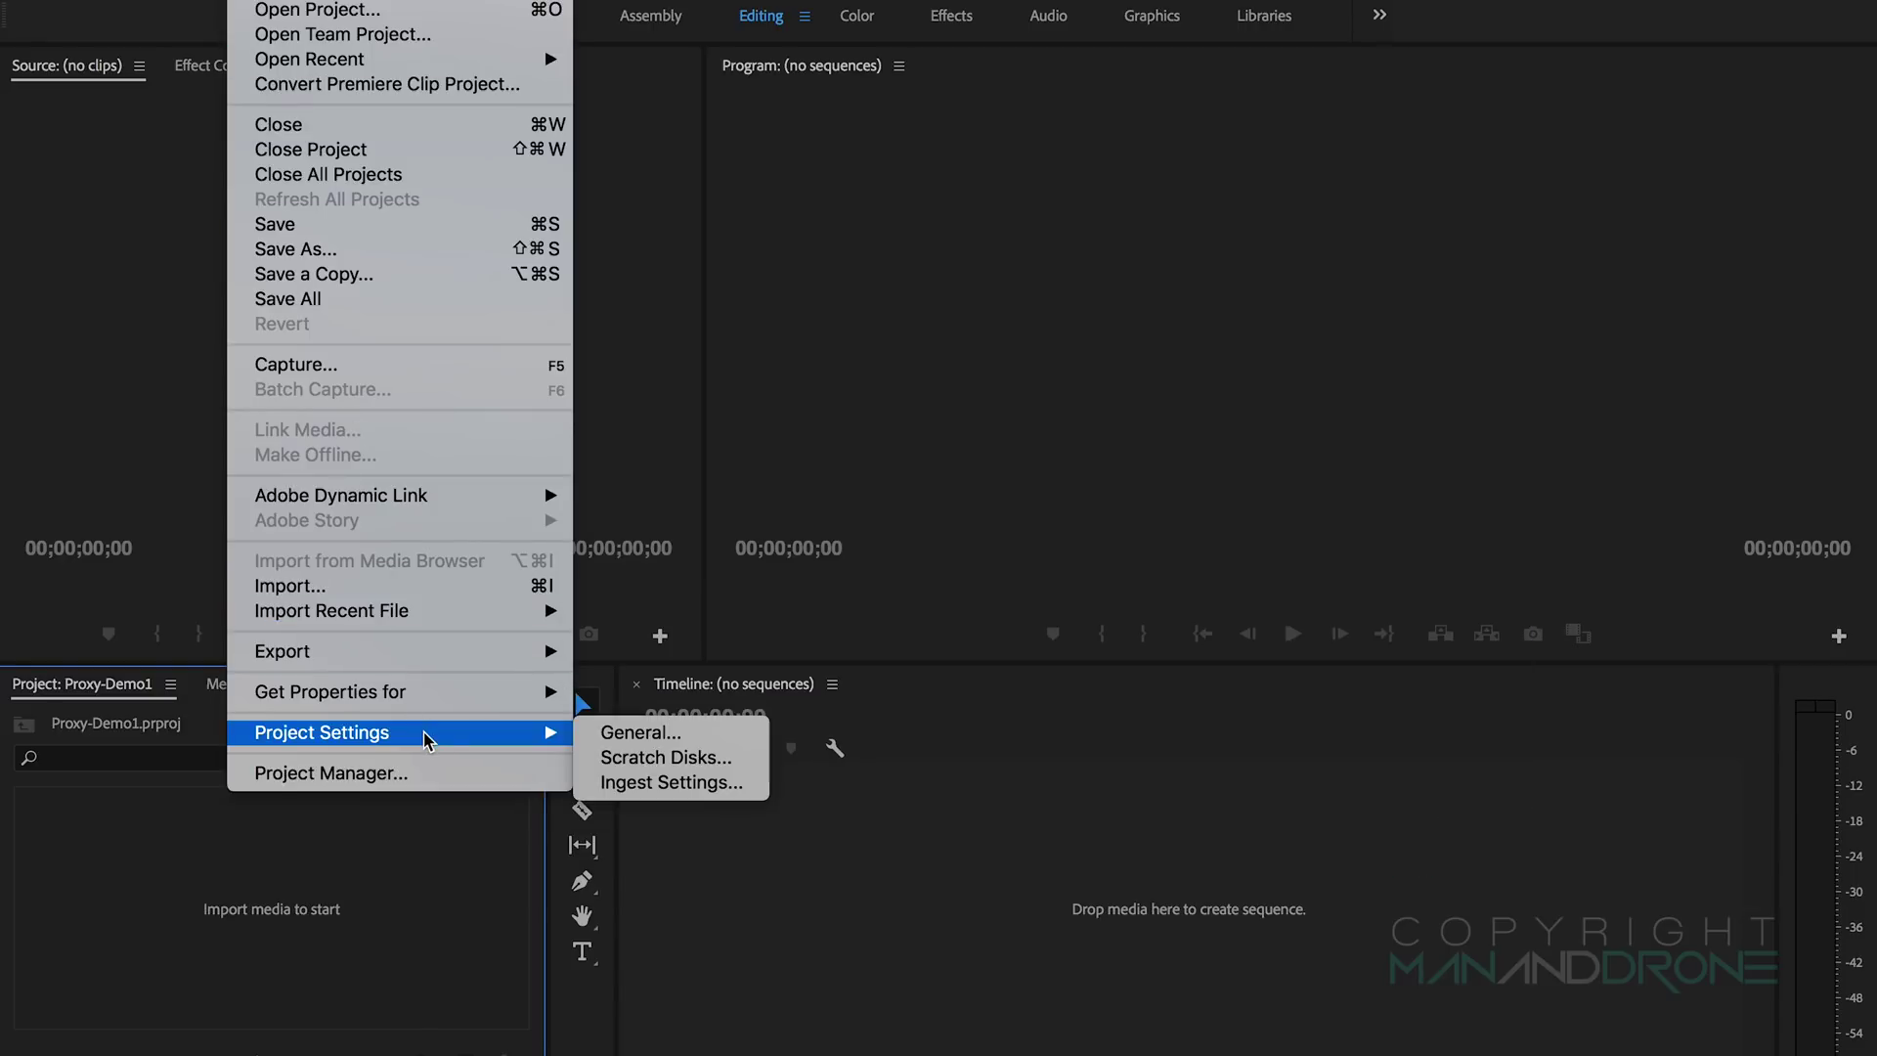
click(643, 783)
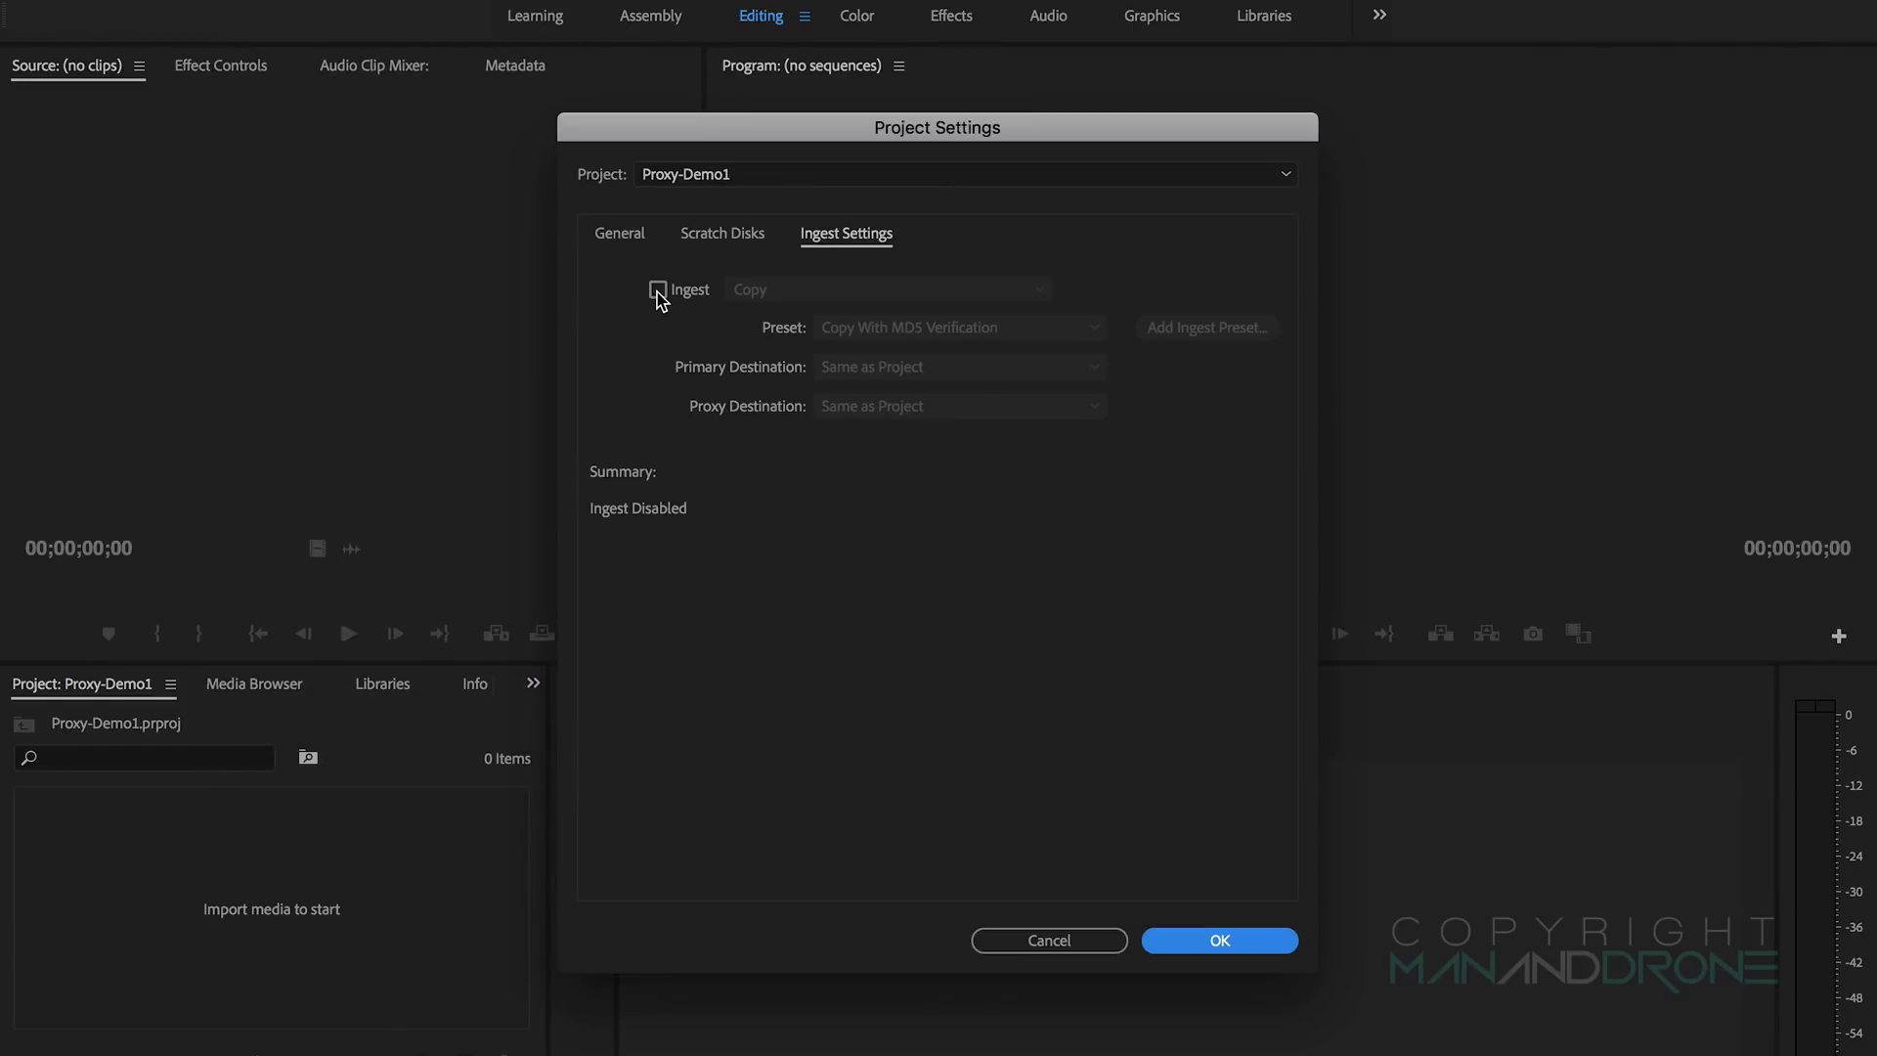
click(657, 291)
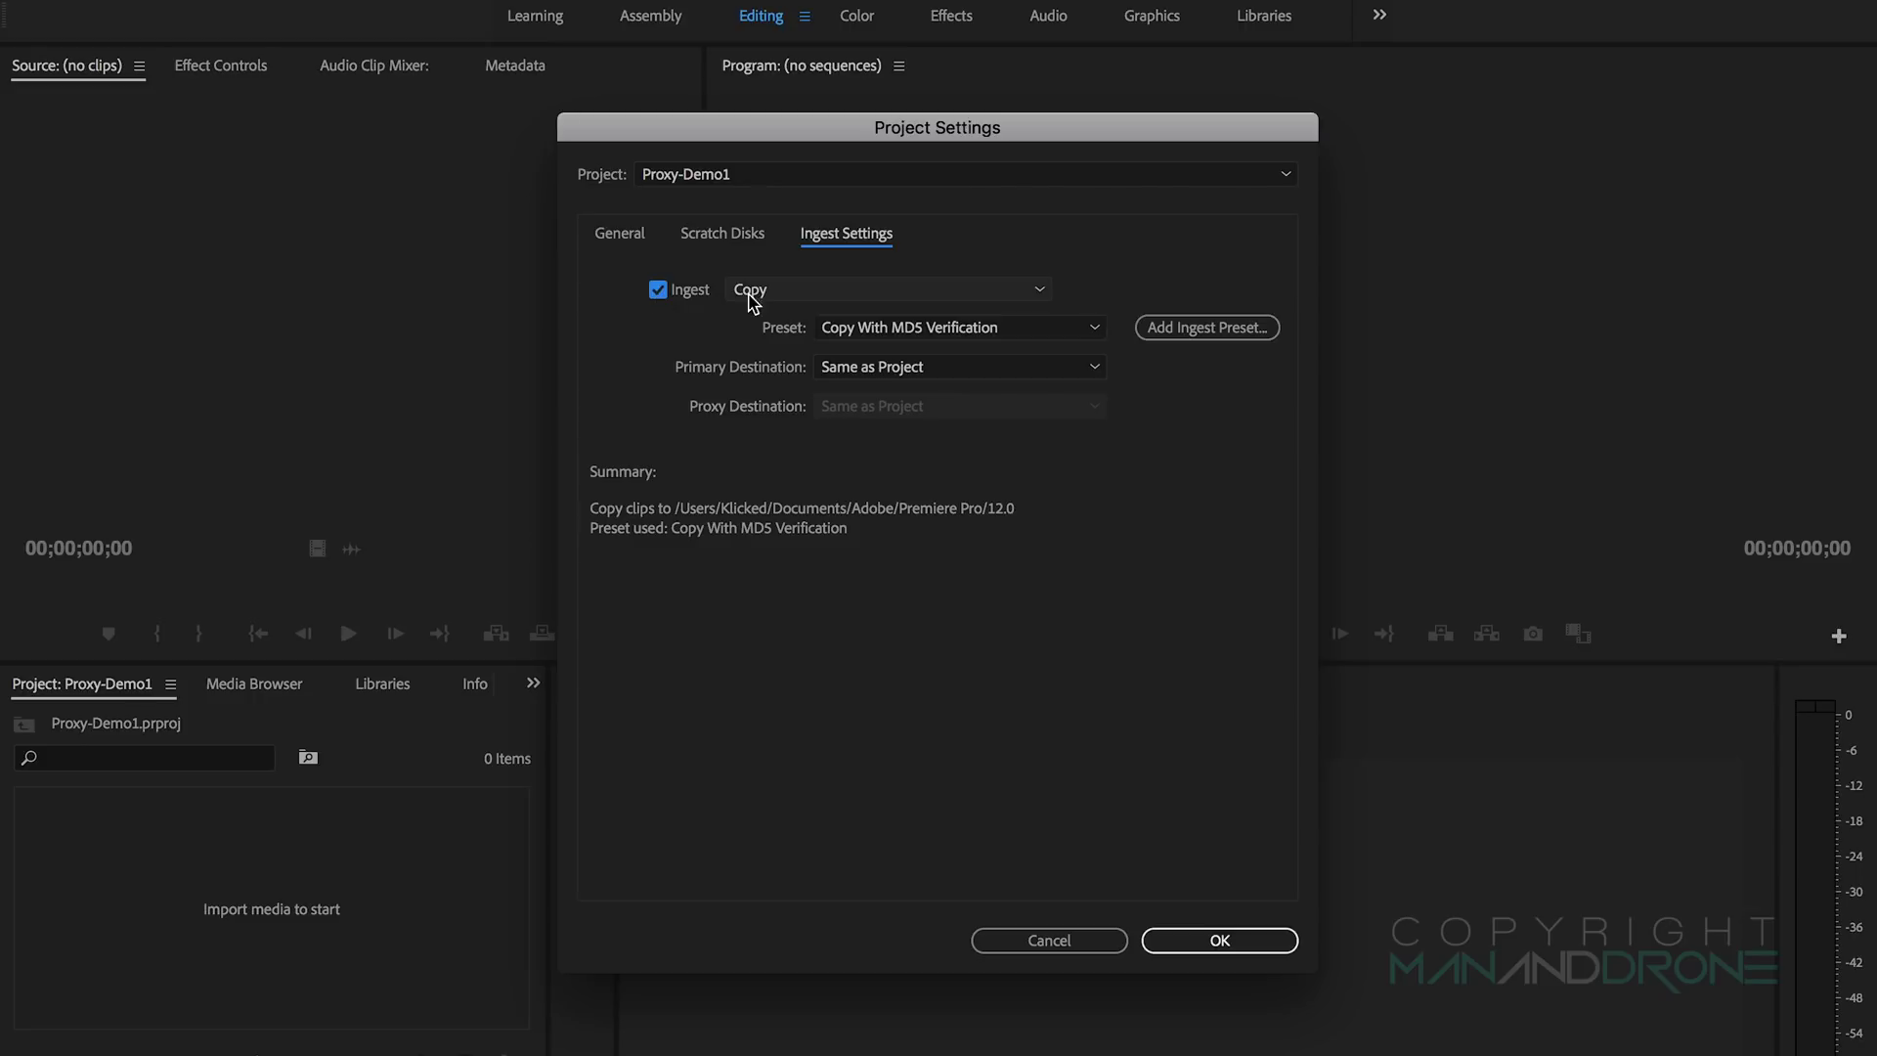
click(792, 291)
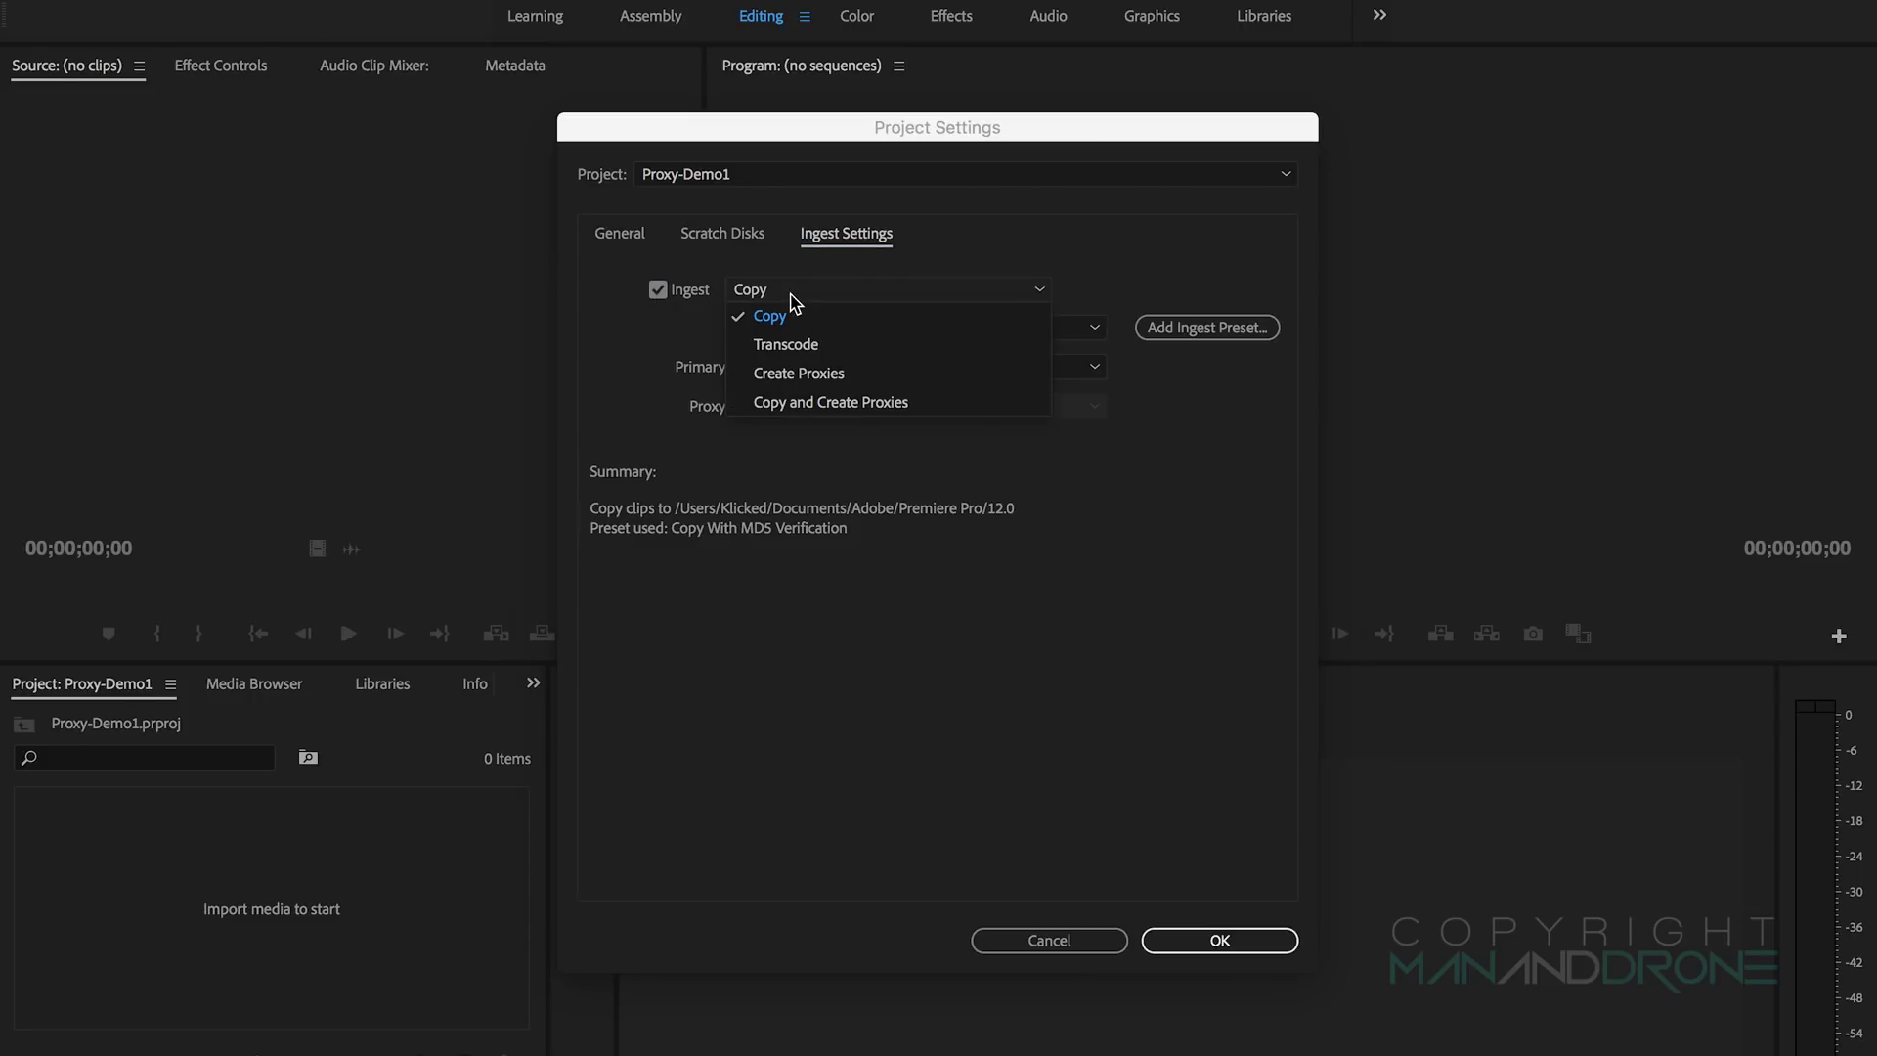
click(862, 378)
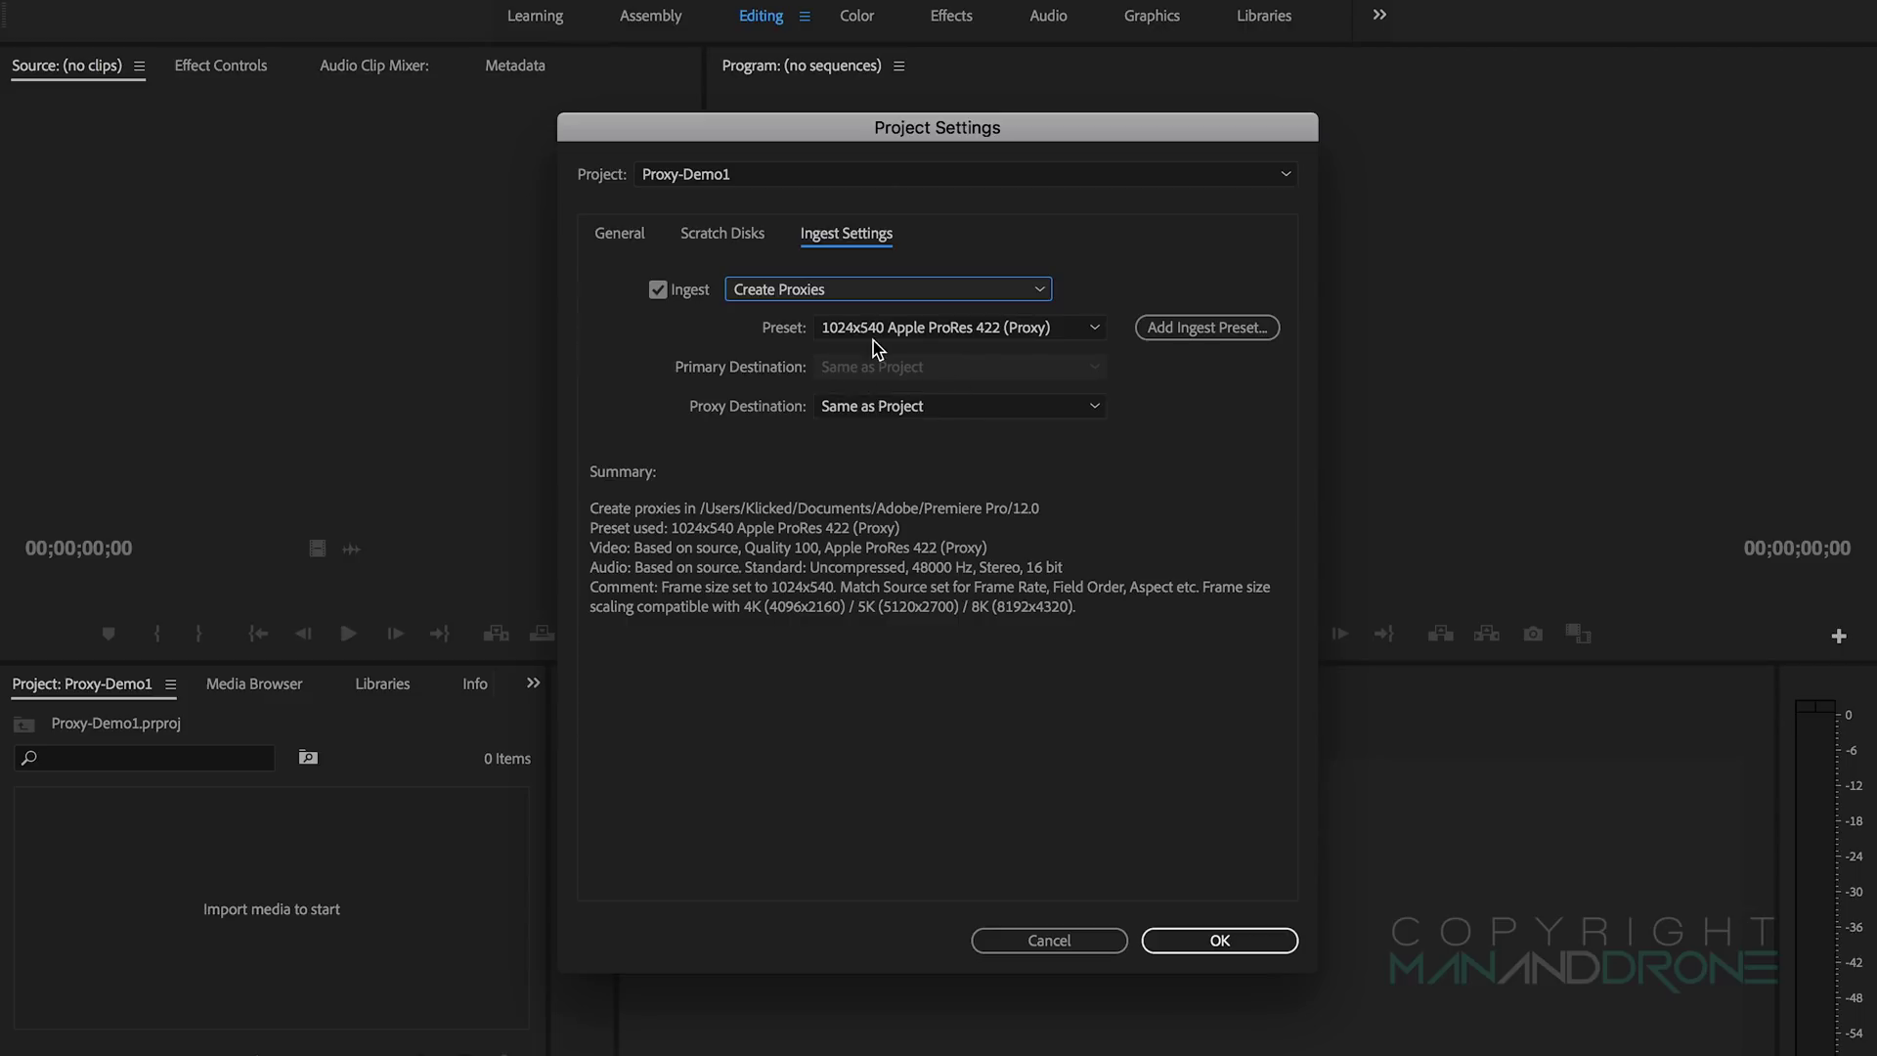
Step: Keep the 1024x540 Apple ProRes 422 (Proxy) preset with Same as Project destination and confirm
click(875, 333)
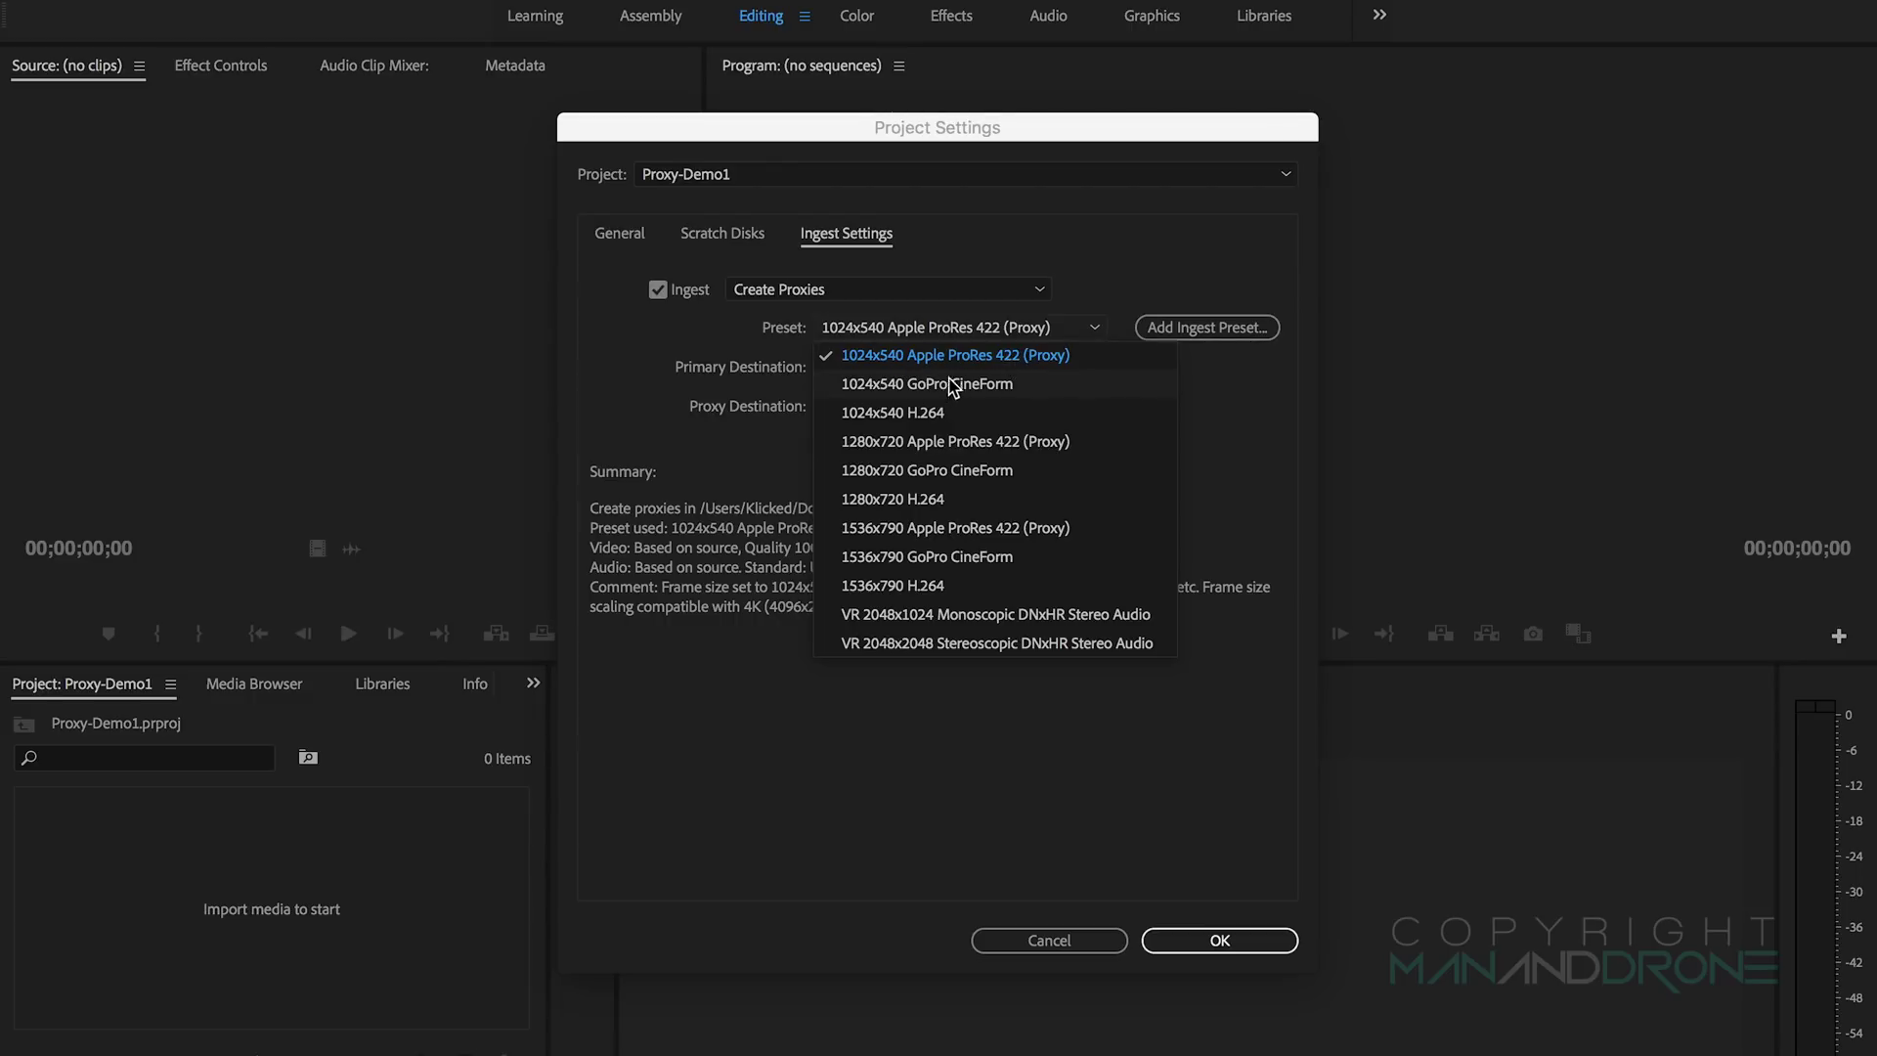
click(982, 358)
click(971, 331)
click(971, 362)
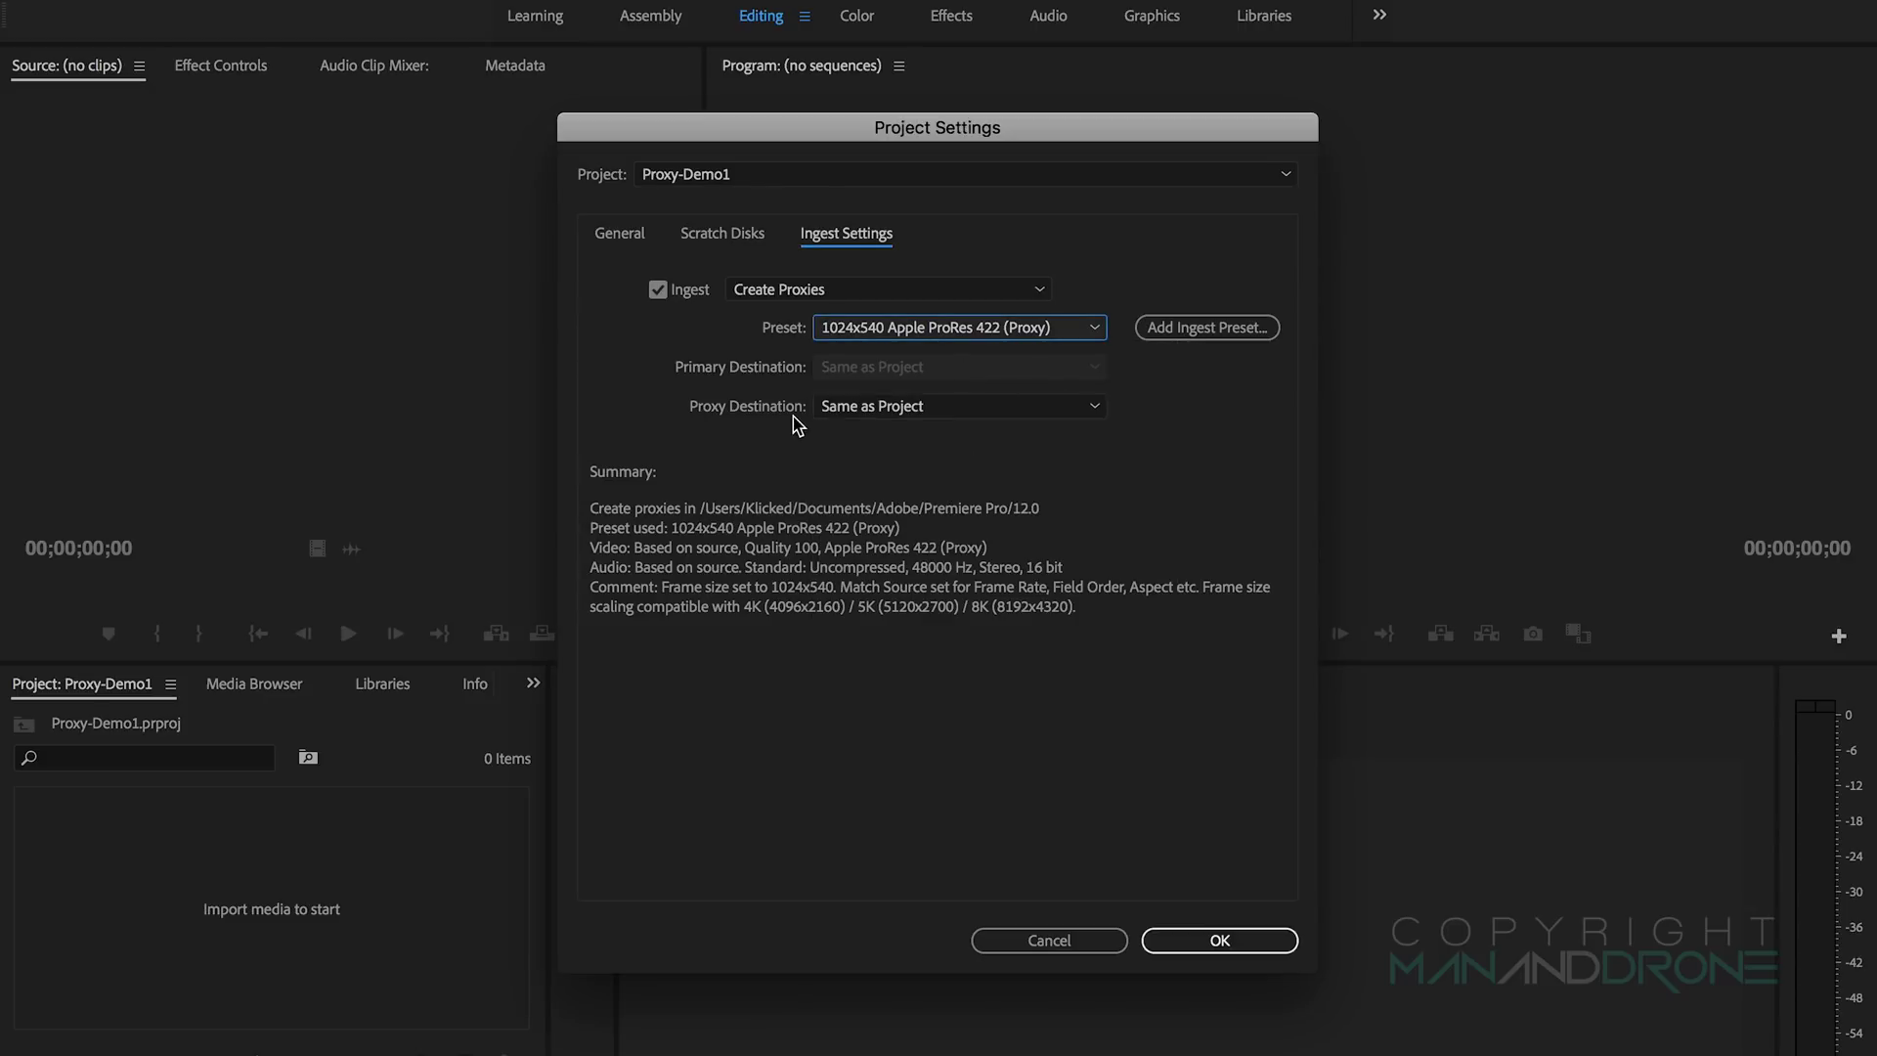
click(883, 410)
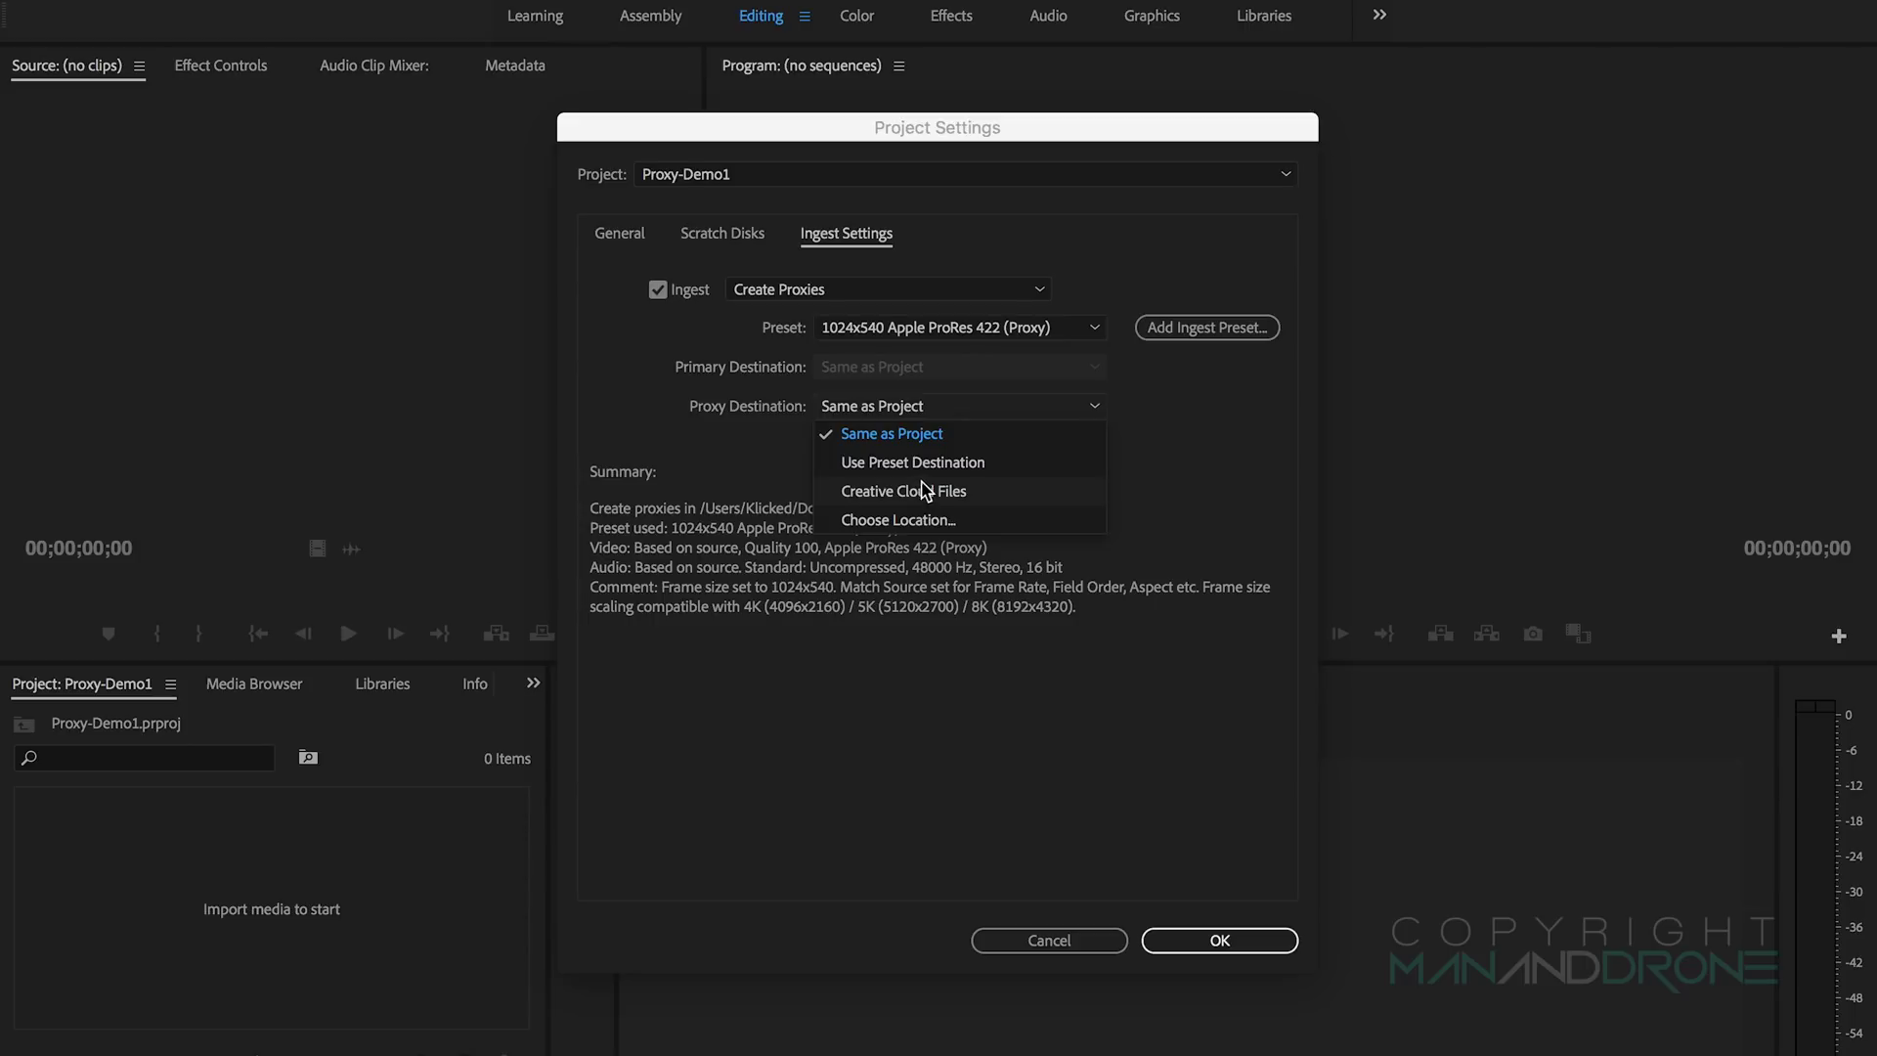
click(906, 436)
click(1250, 942)
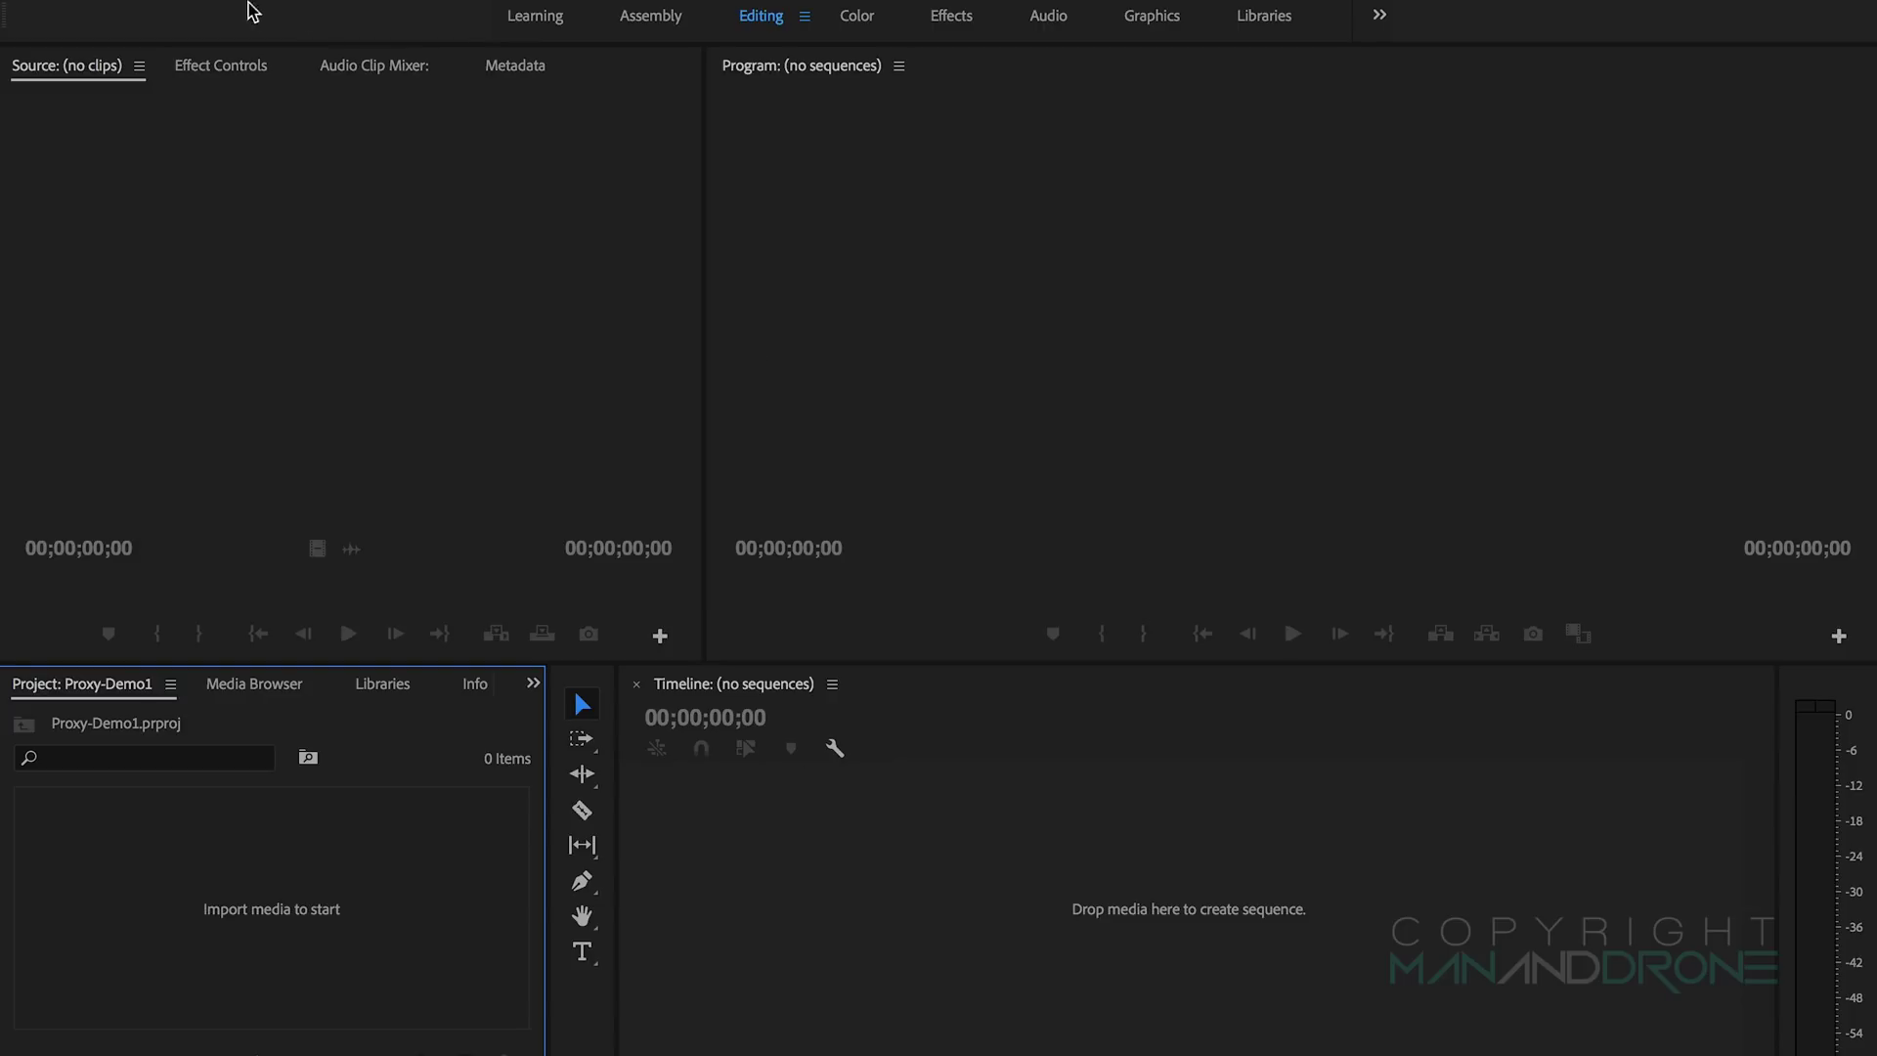
Step: Open the Project Media HVEC h.265 folder and drag all four DJI MP4 clips into the Project panel
drag(254, 11, 661, 3)
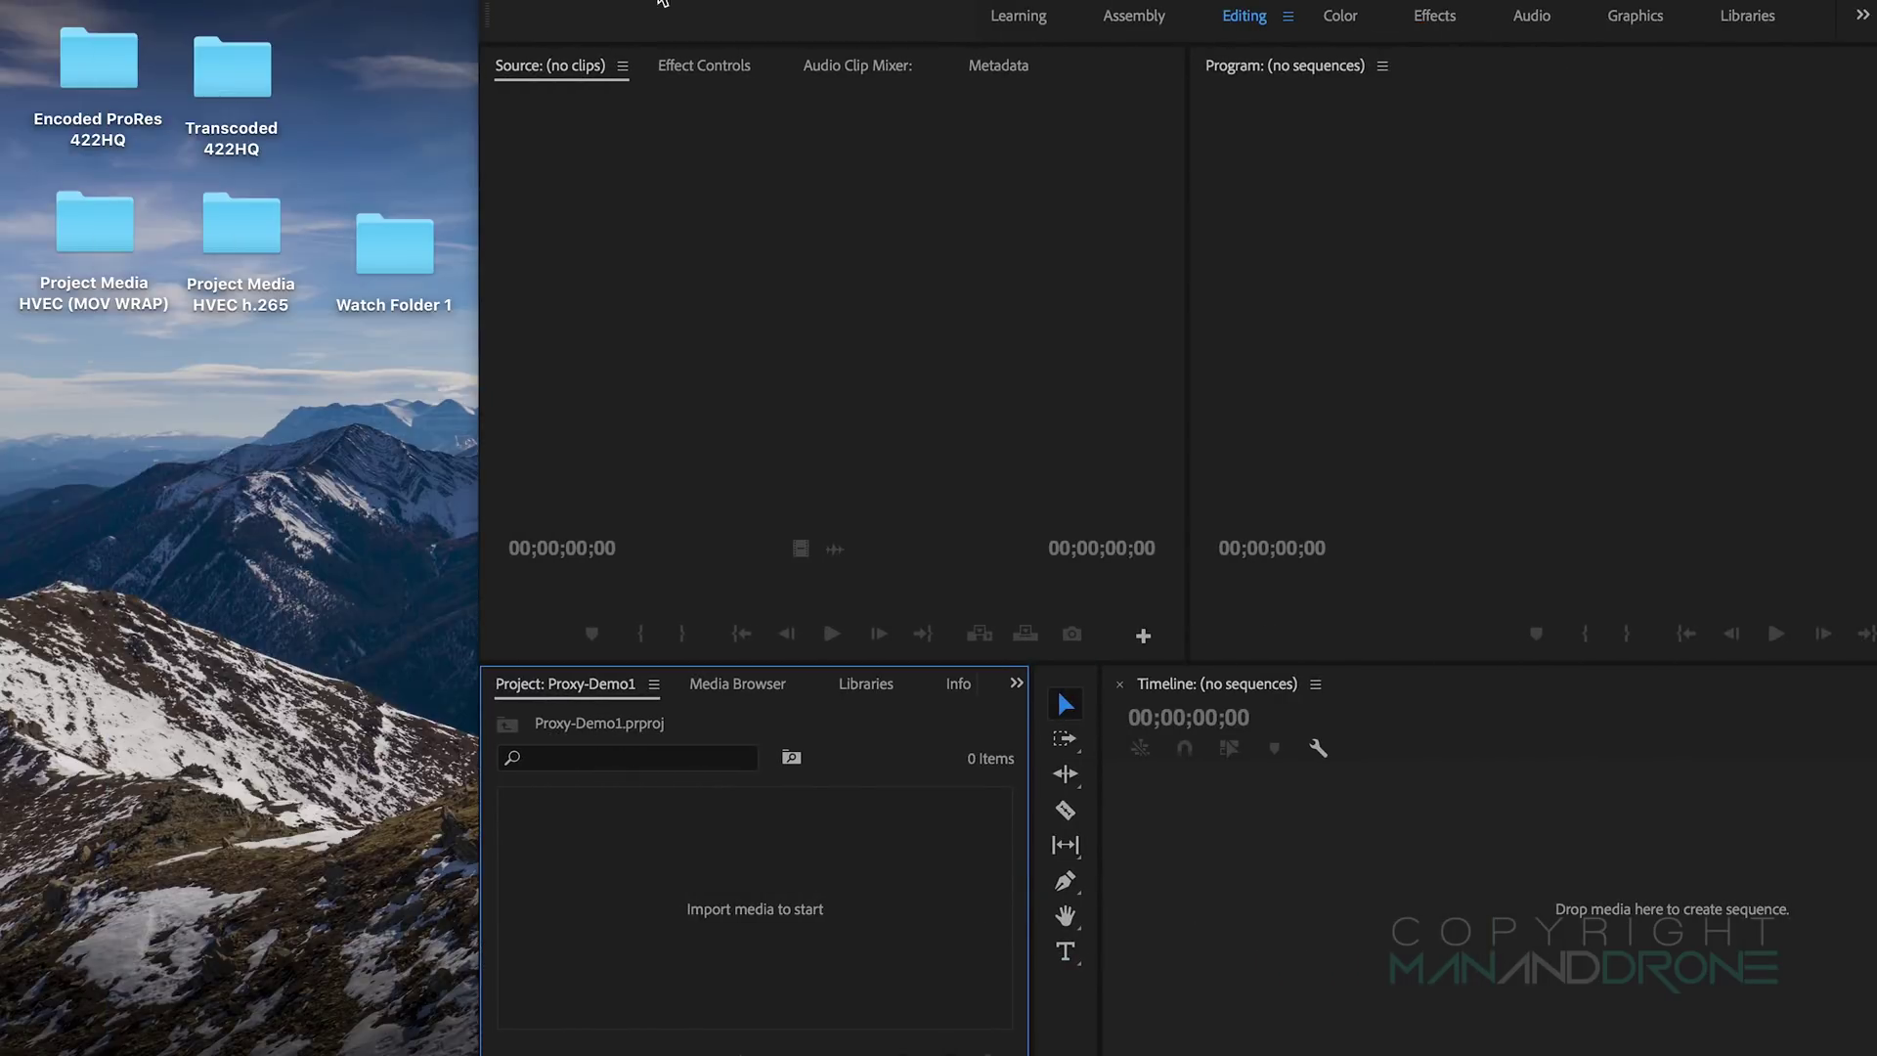
double_click(268, 237)
click(1284, 597)
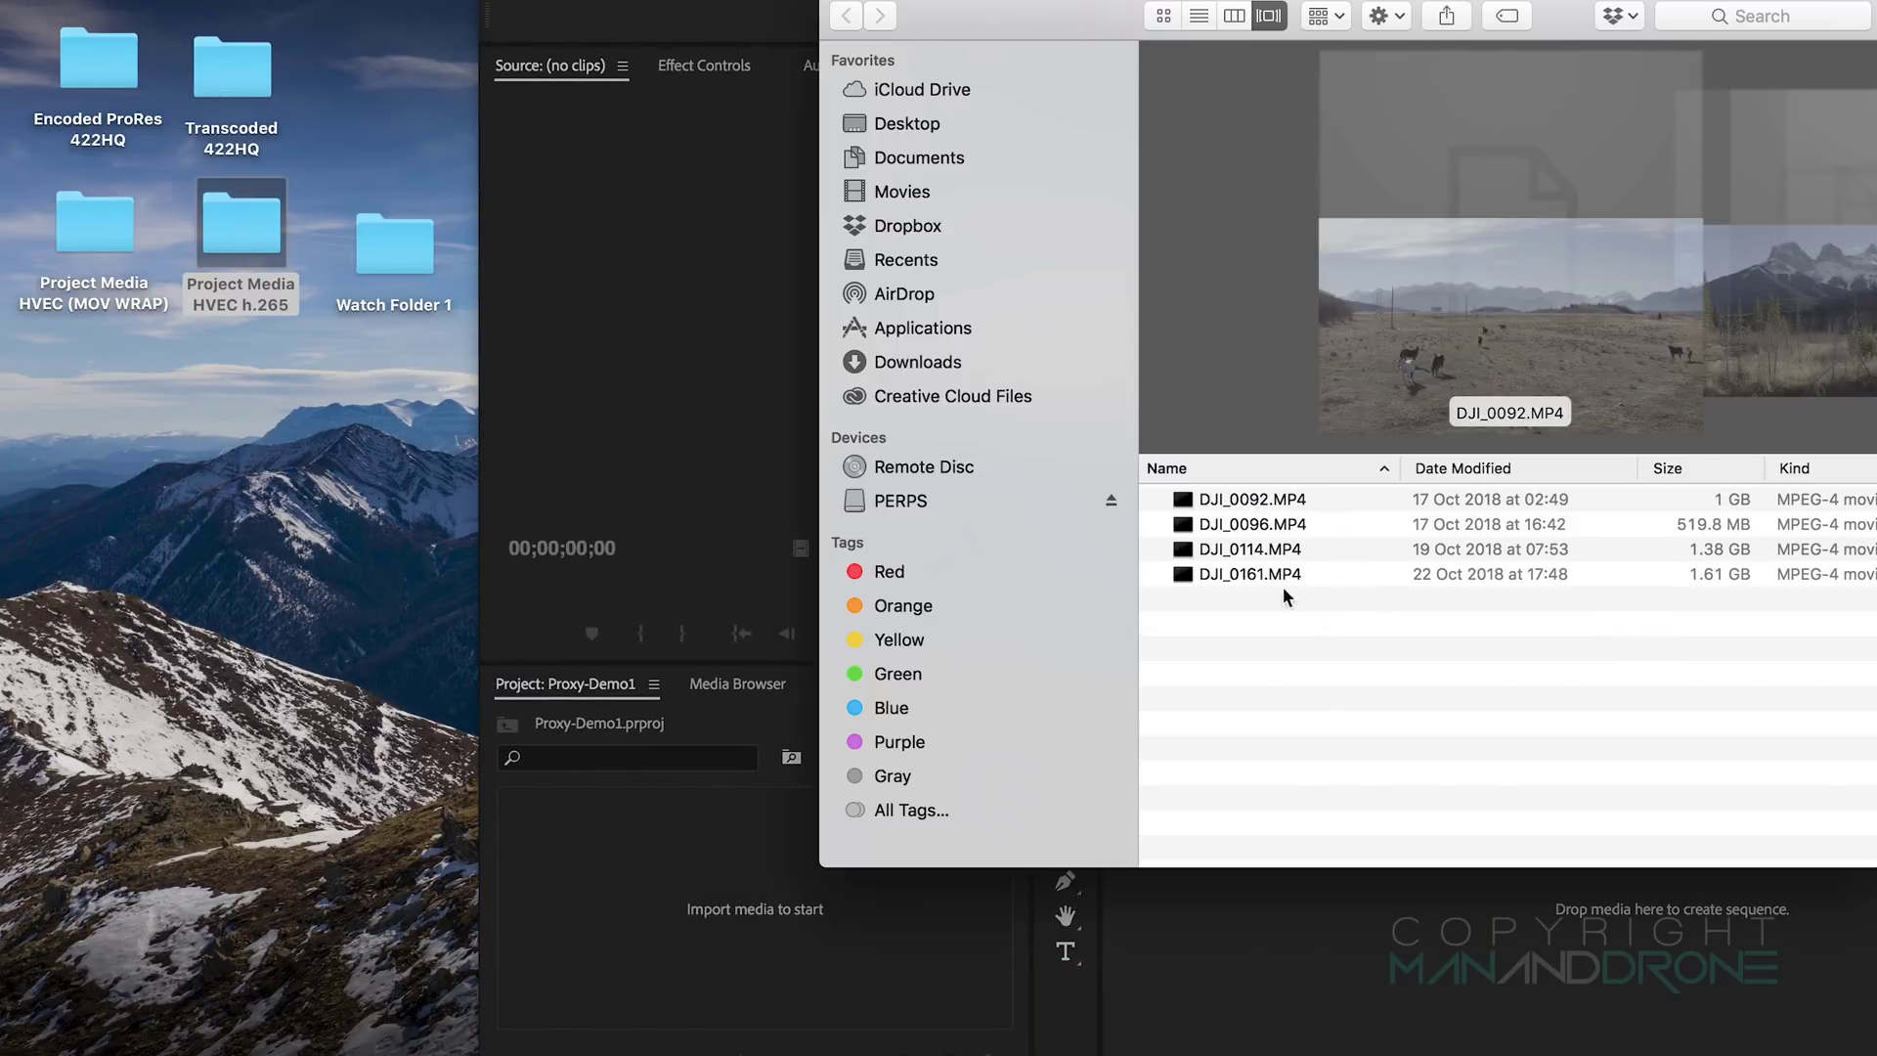
drag(1284, 596, 694, 860)
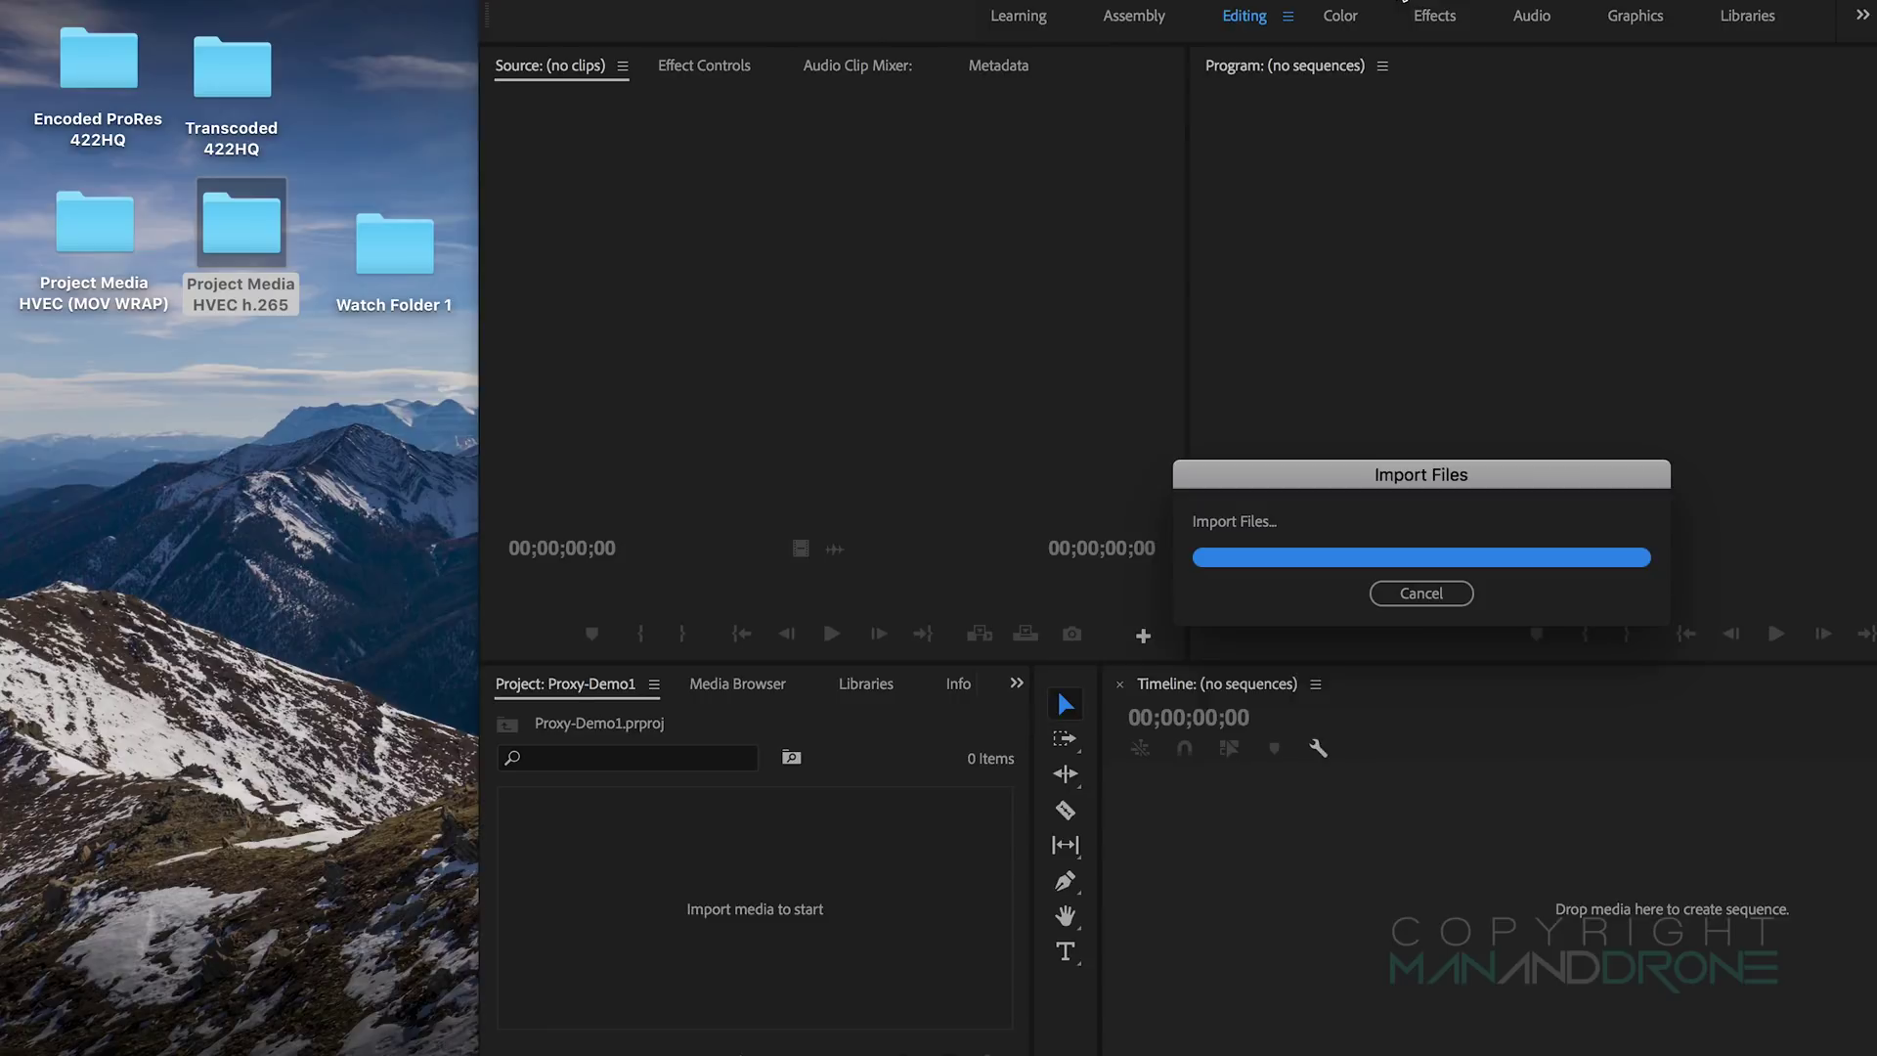
drag(538, 0, 54, 0)
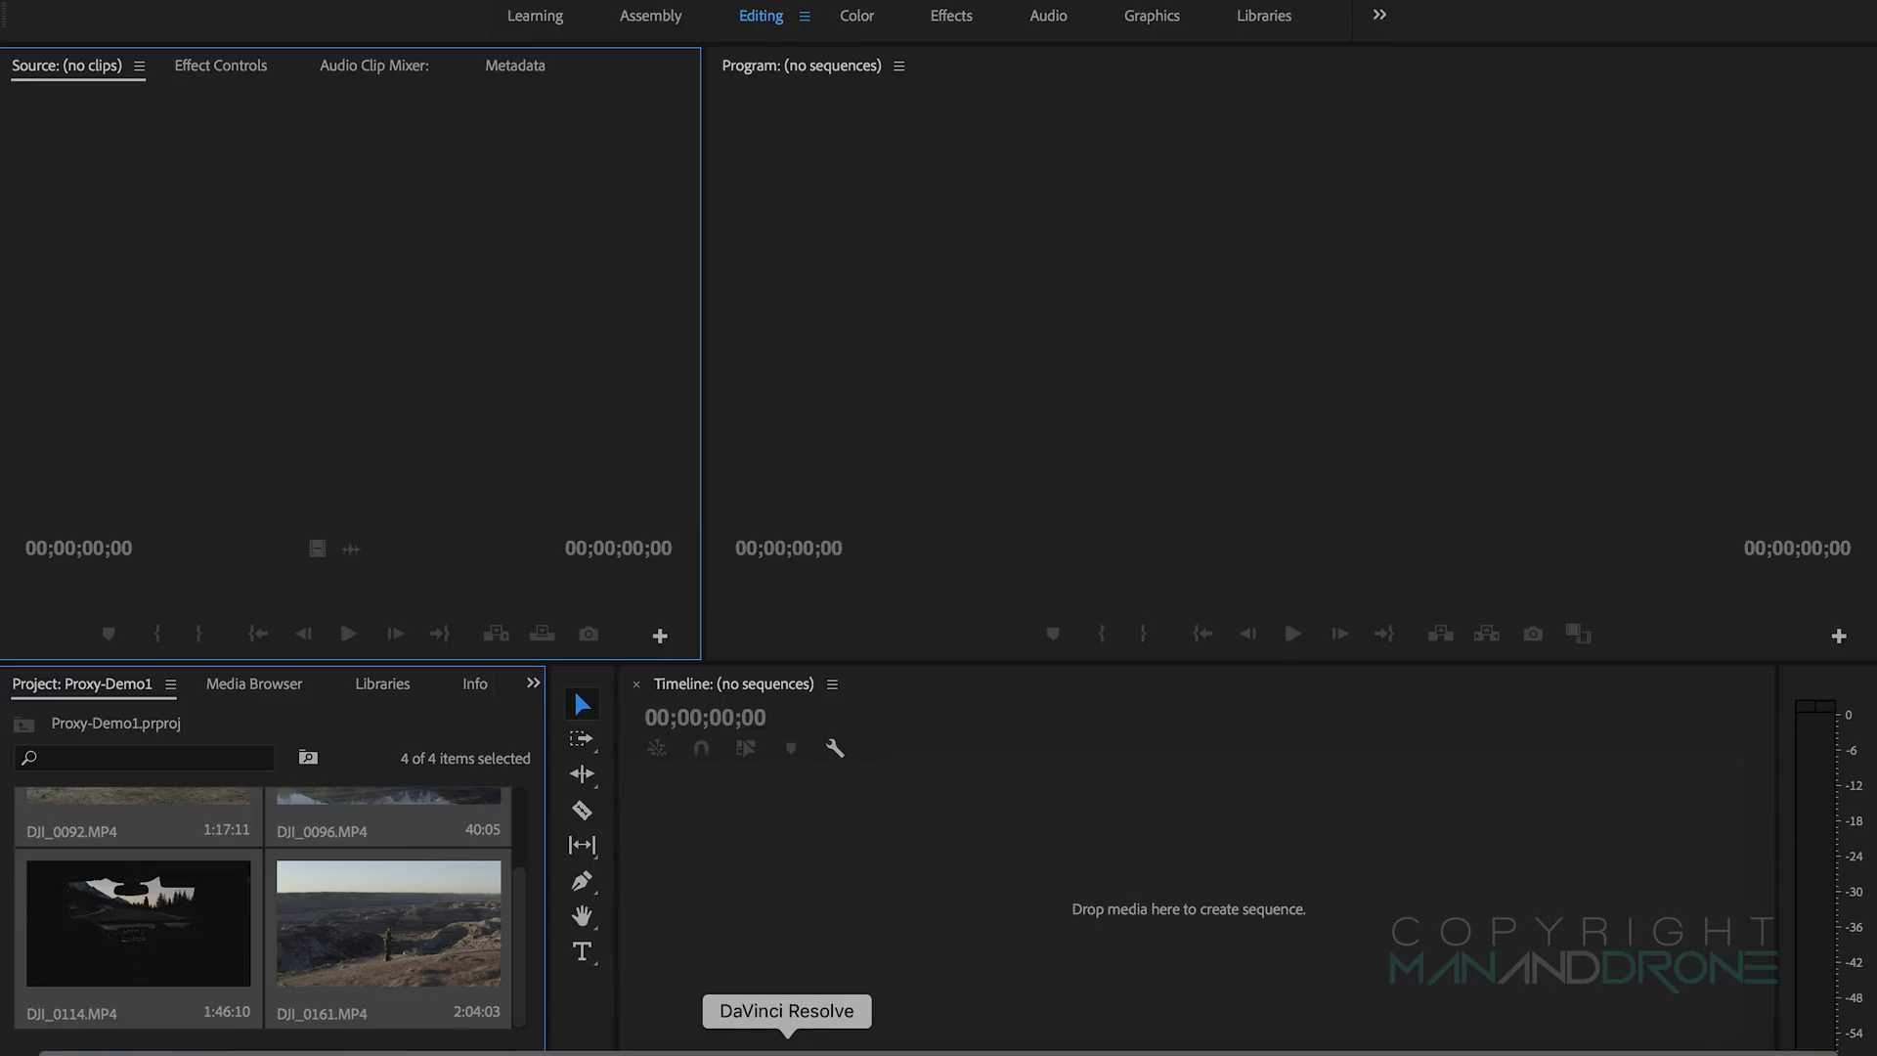
Step: In Media Encoder's Queue, monitor the four DJI proxy ingest jobs until each shows Done
click(636, 1044)
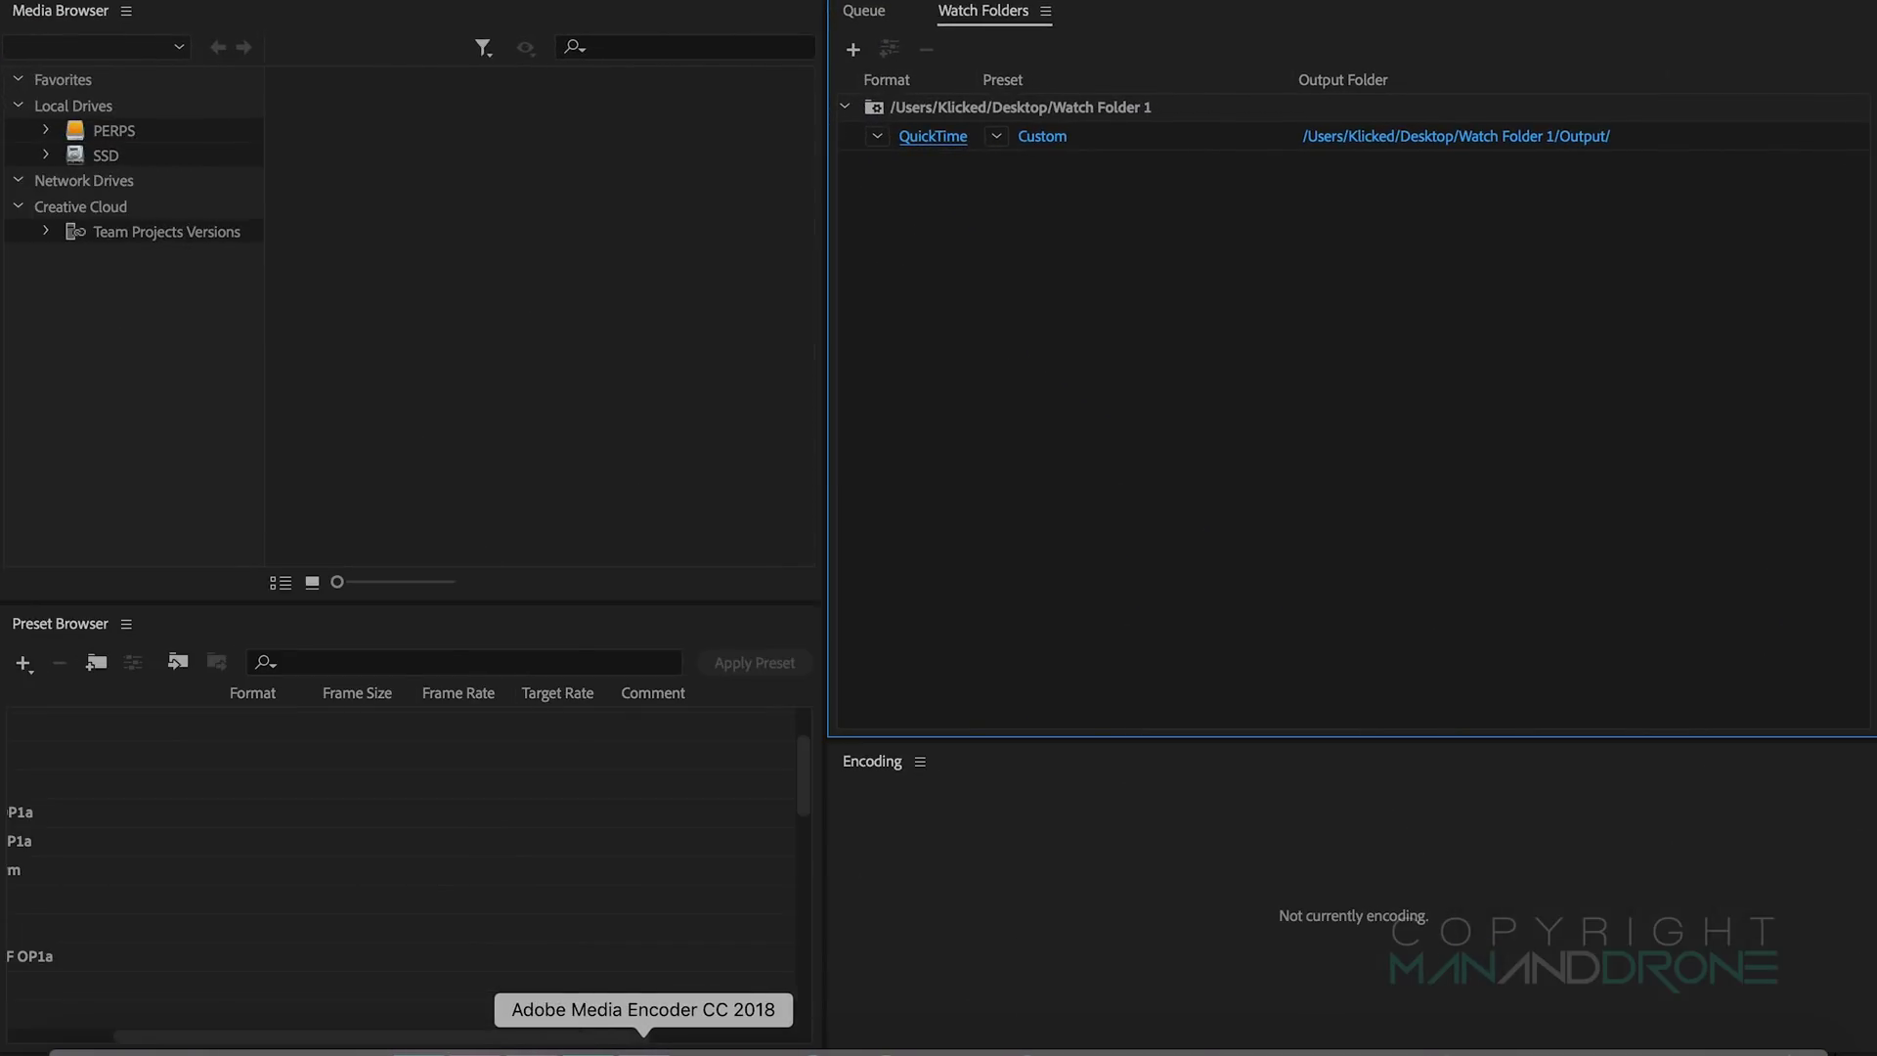
click(878, 12)
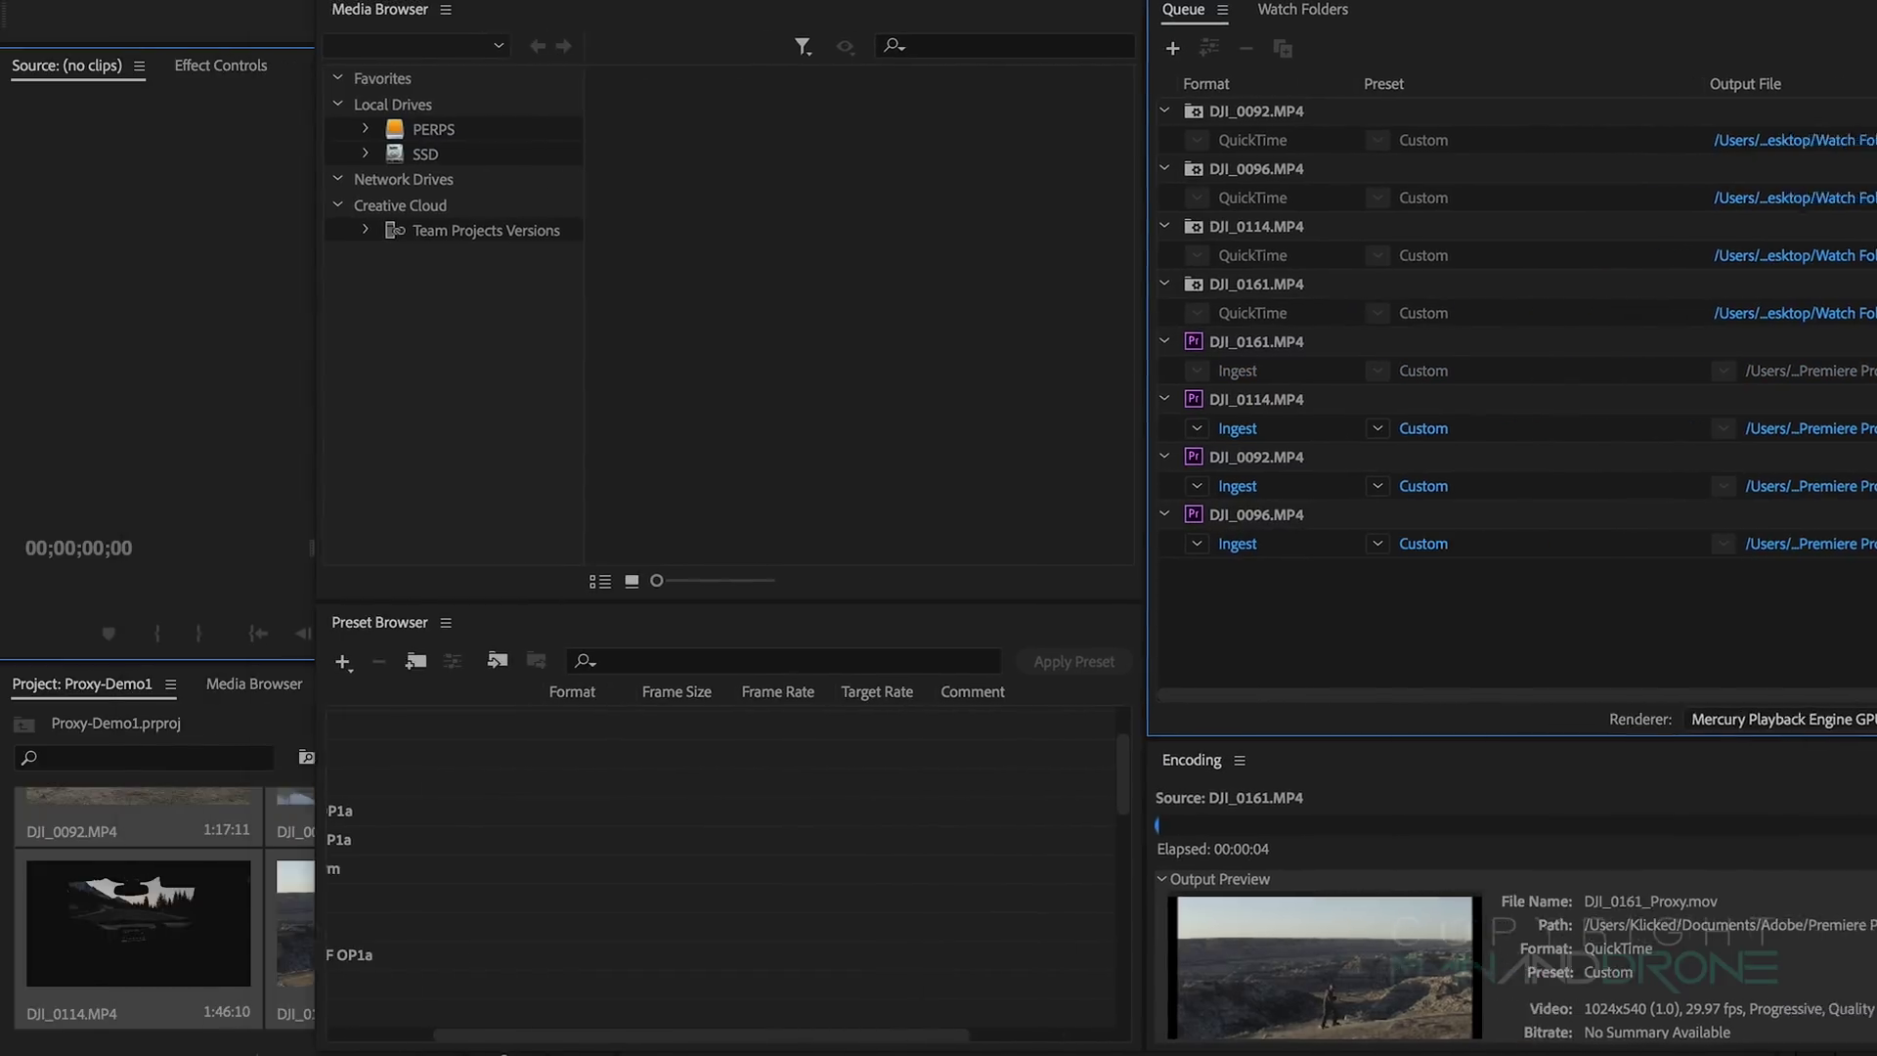
scroll(313, 875, up, 1)
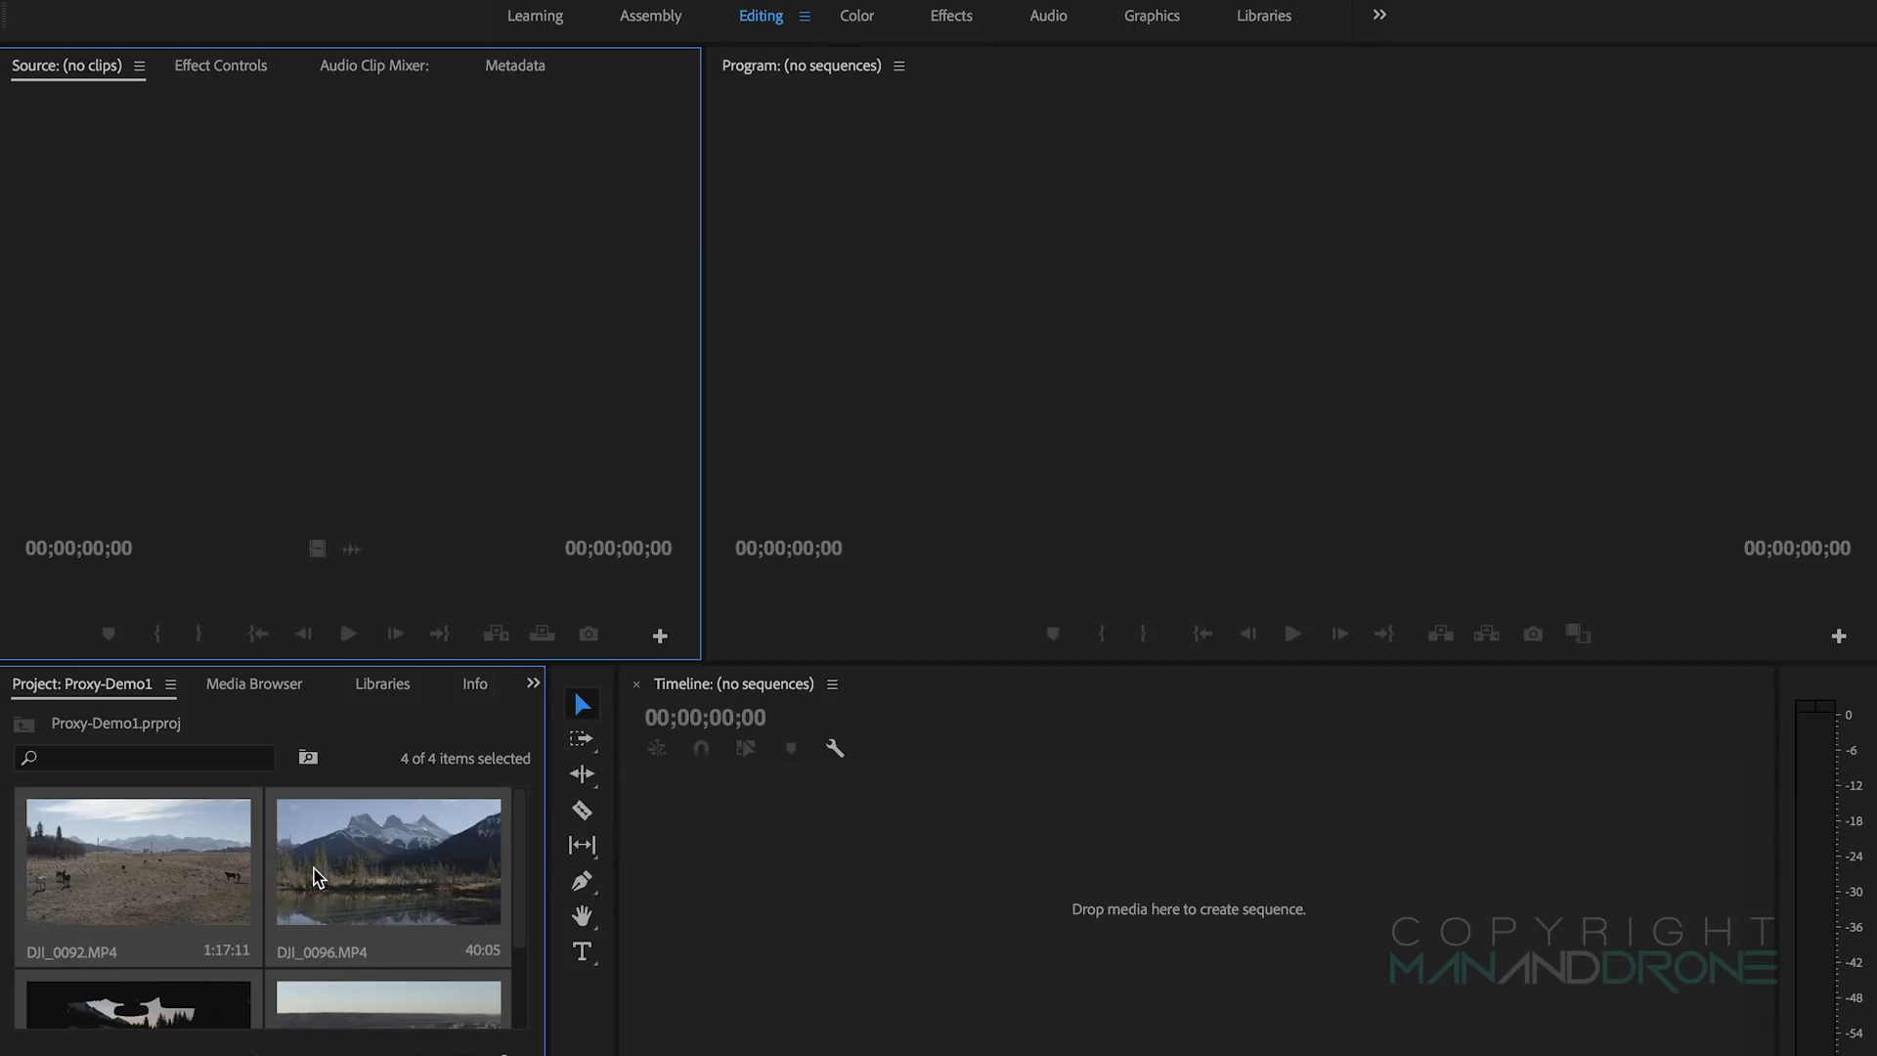
scroll(231, 902, down, 1)
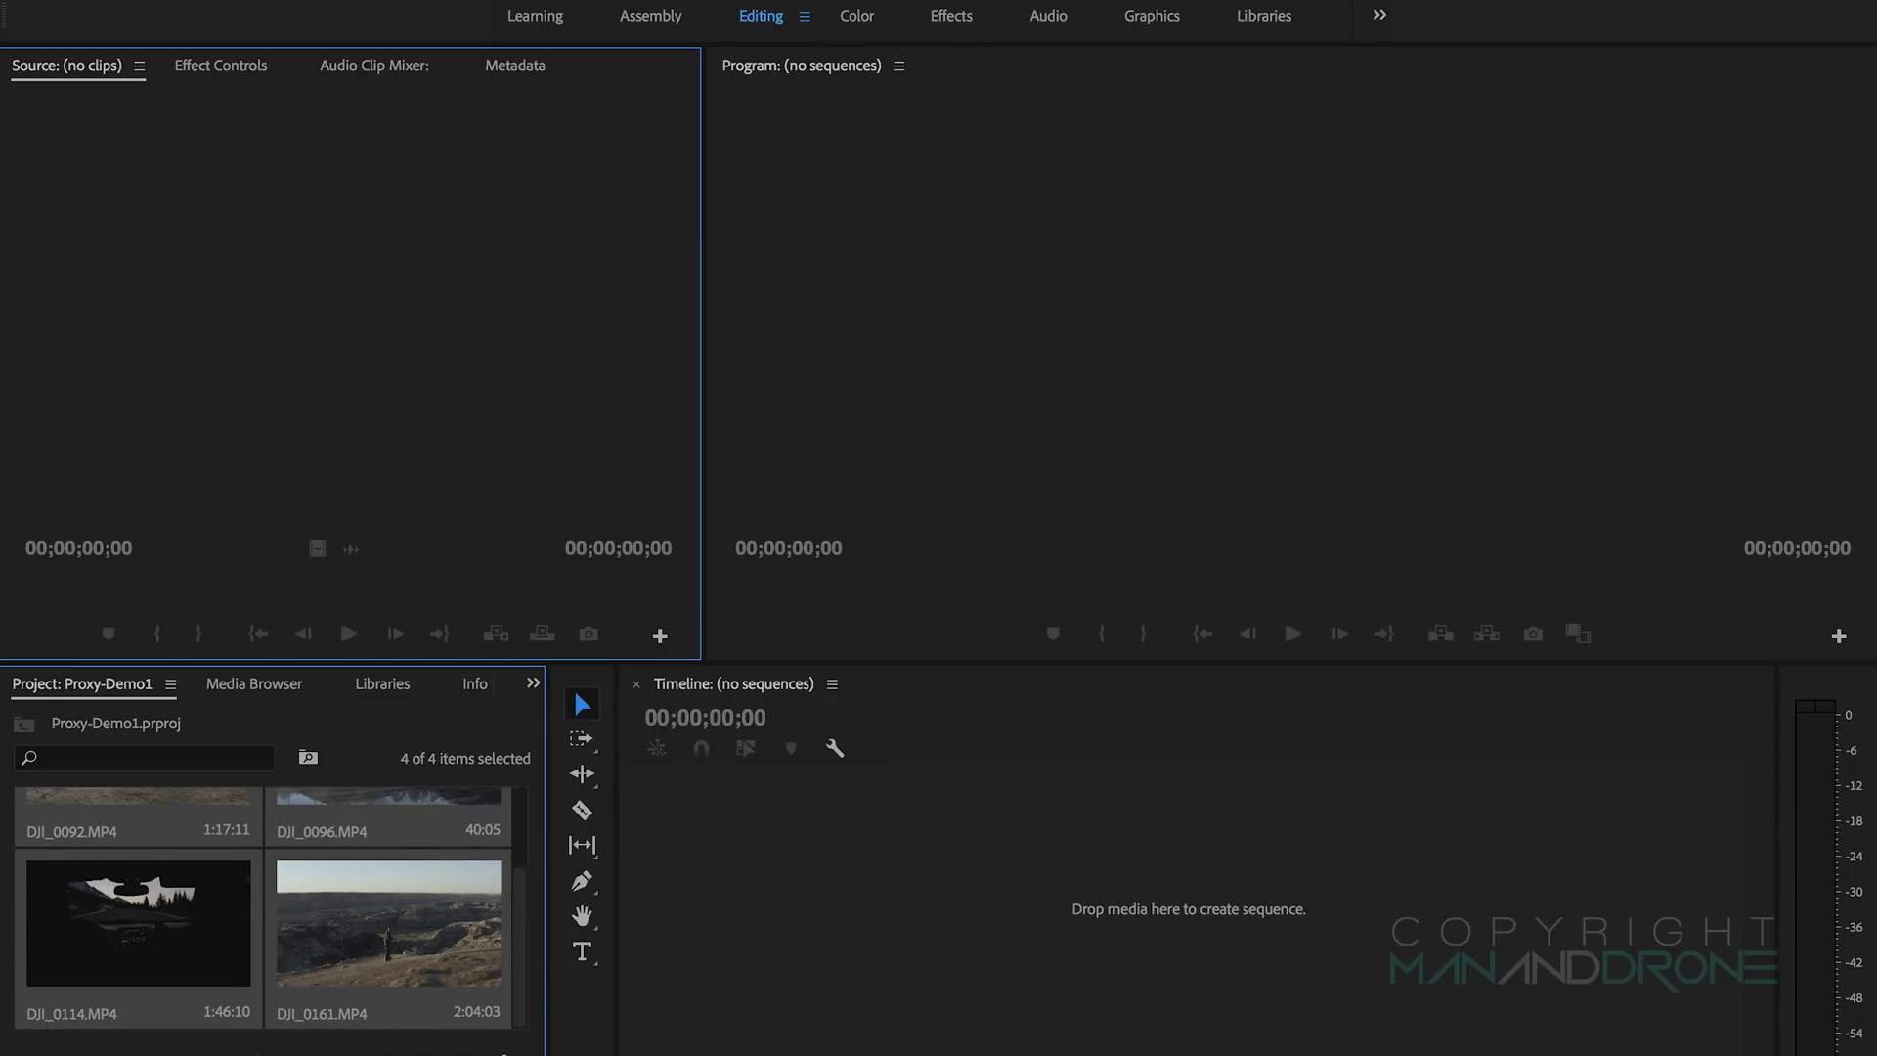
mouse_move(618, 1051)
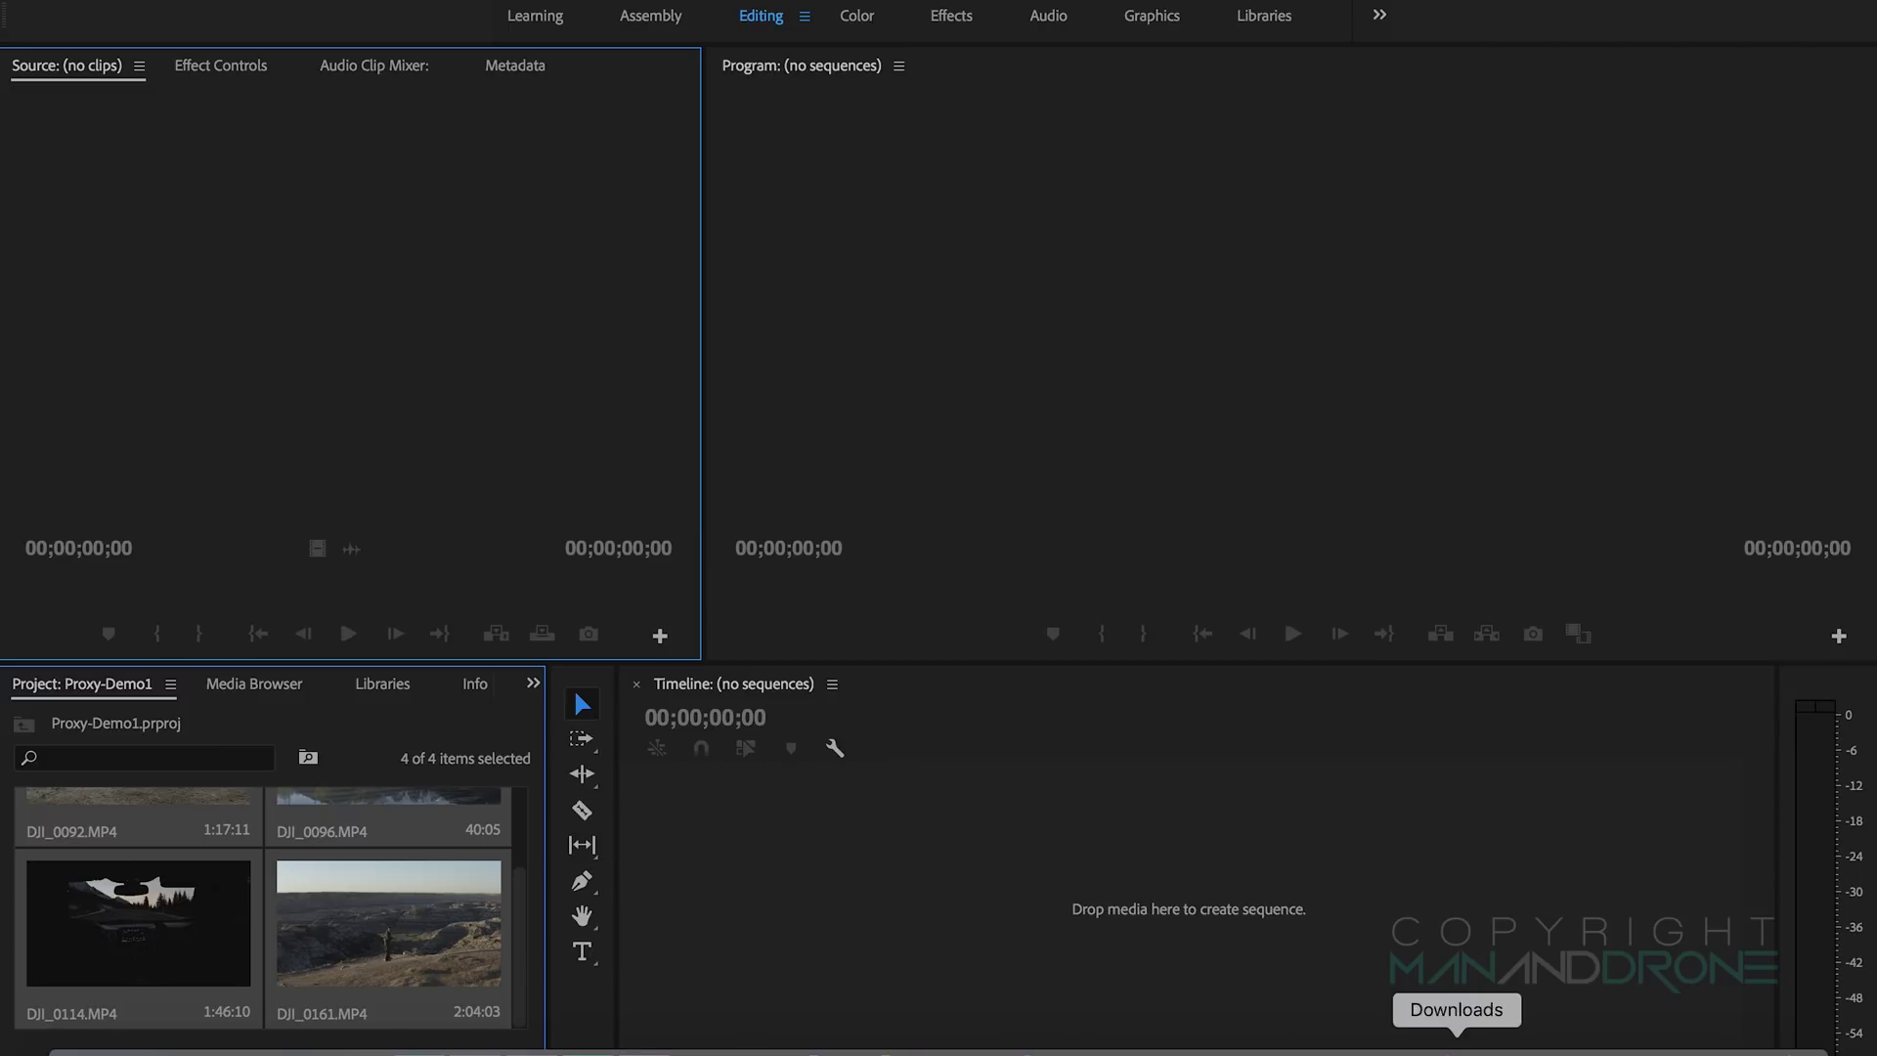
mouse_move(1452, 1052)
click(643, 1051)
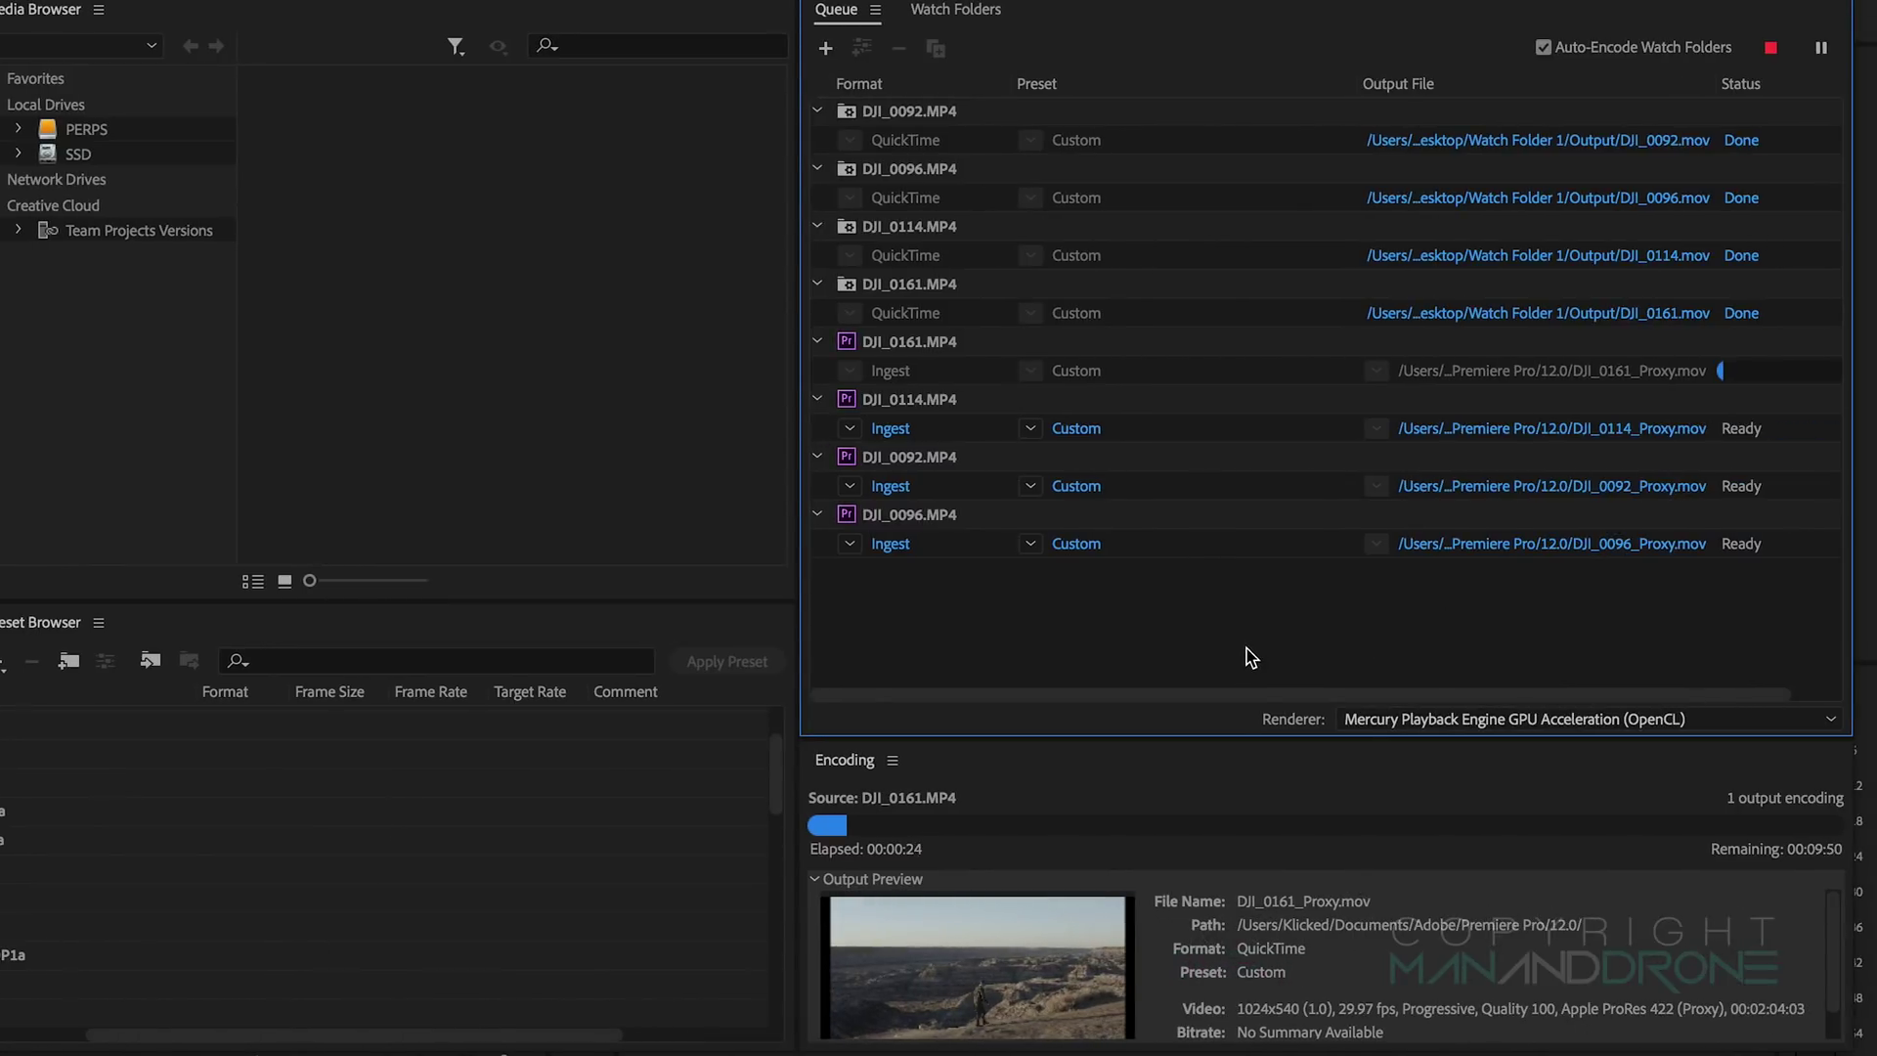
scroll(1248, 654, right, 2)
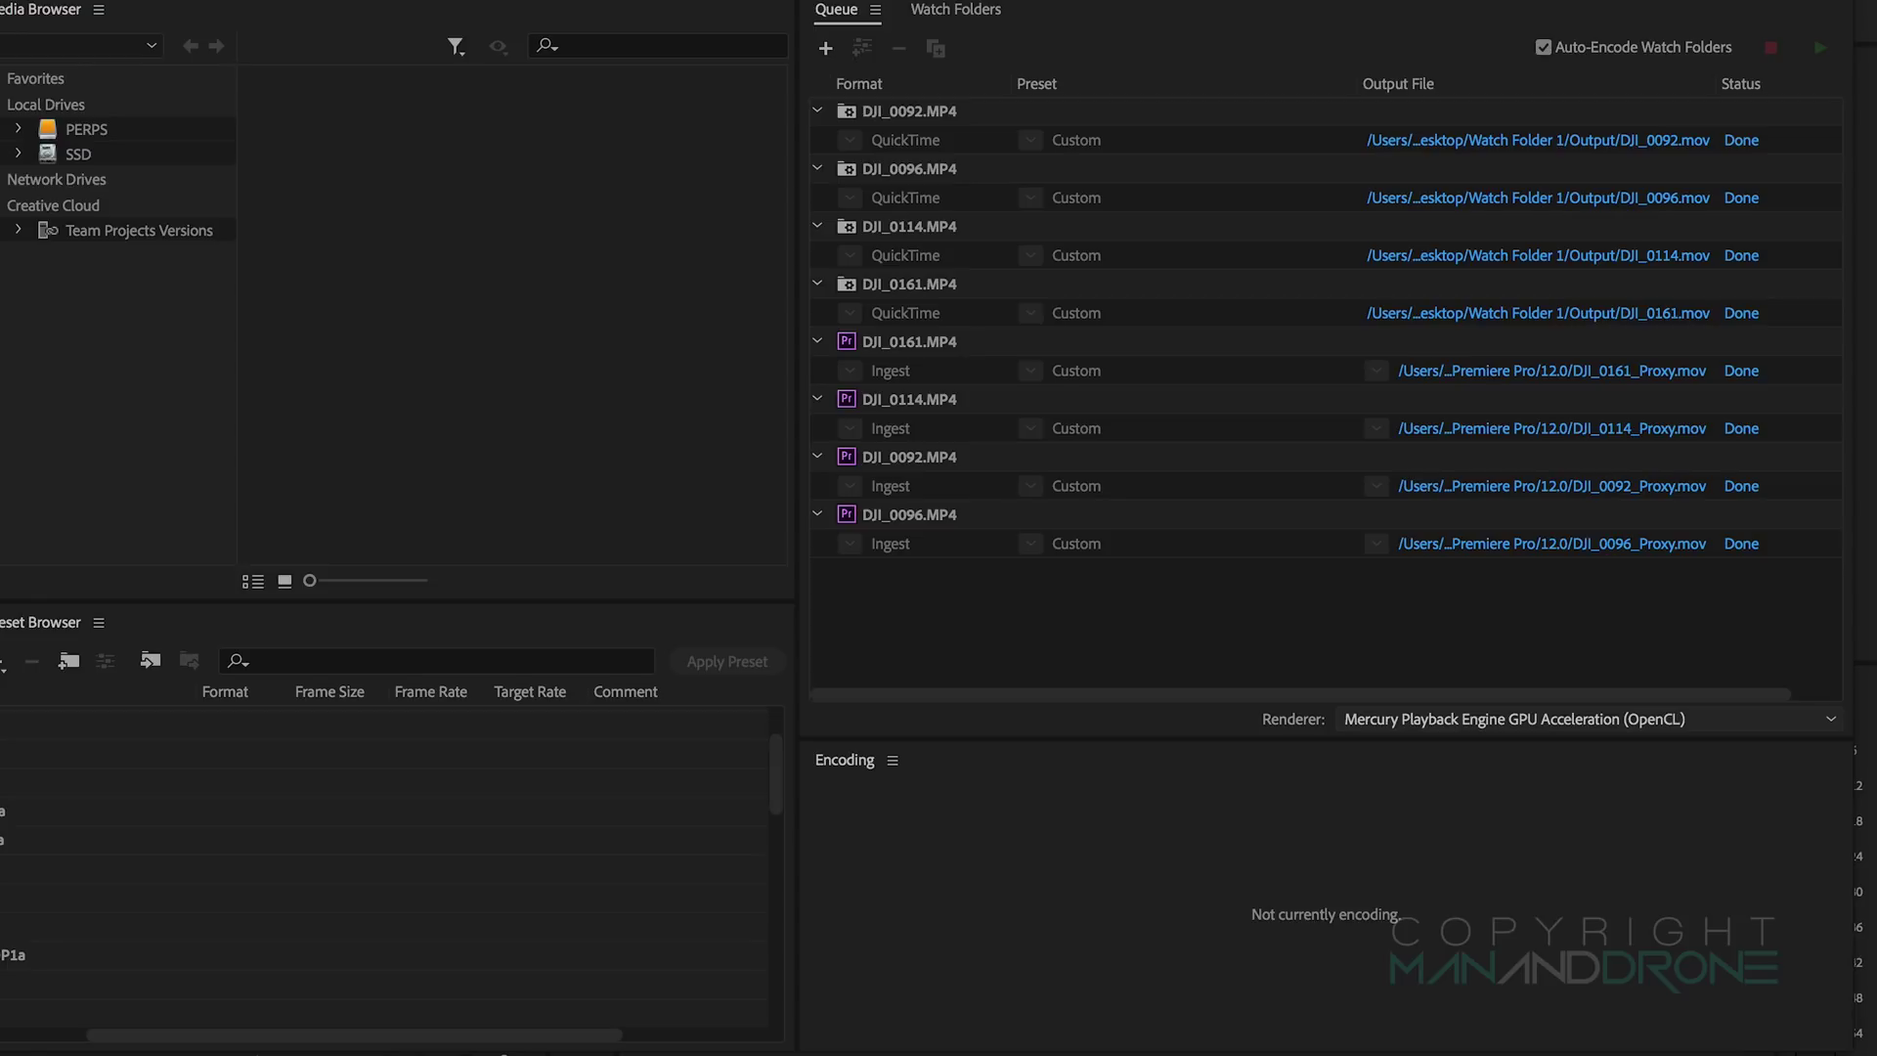
Step: Drag the imported clips onto the empty Timeline to create the DJI_0161 sequence
click(475, 1052)
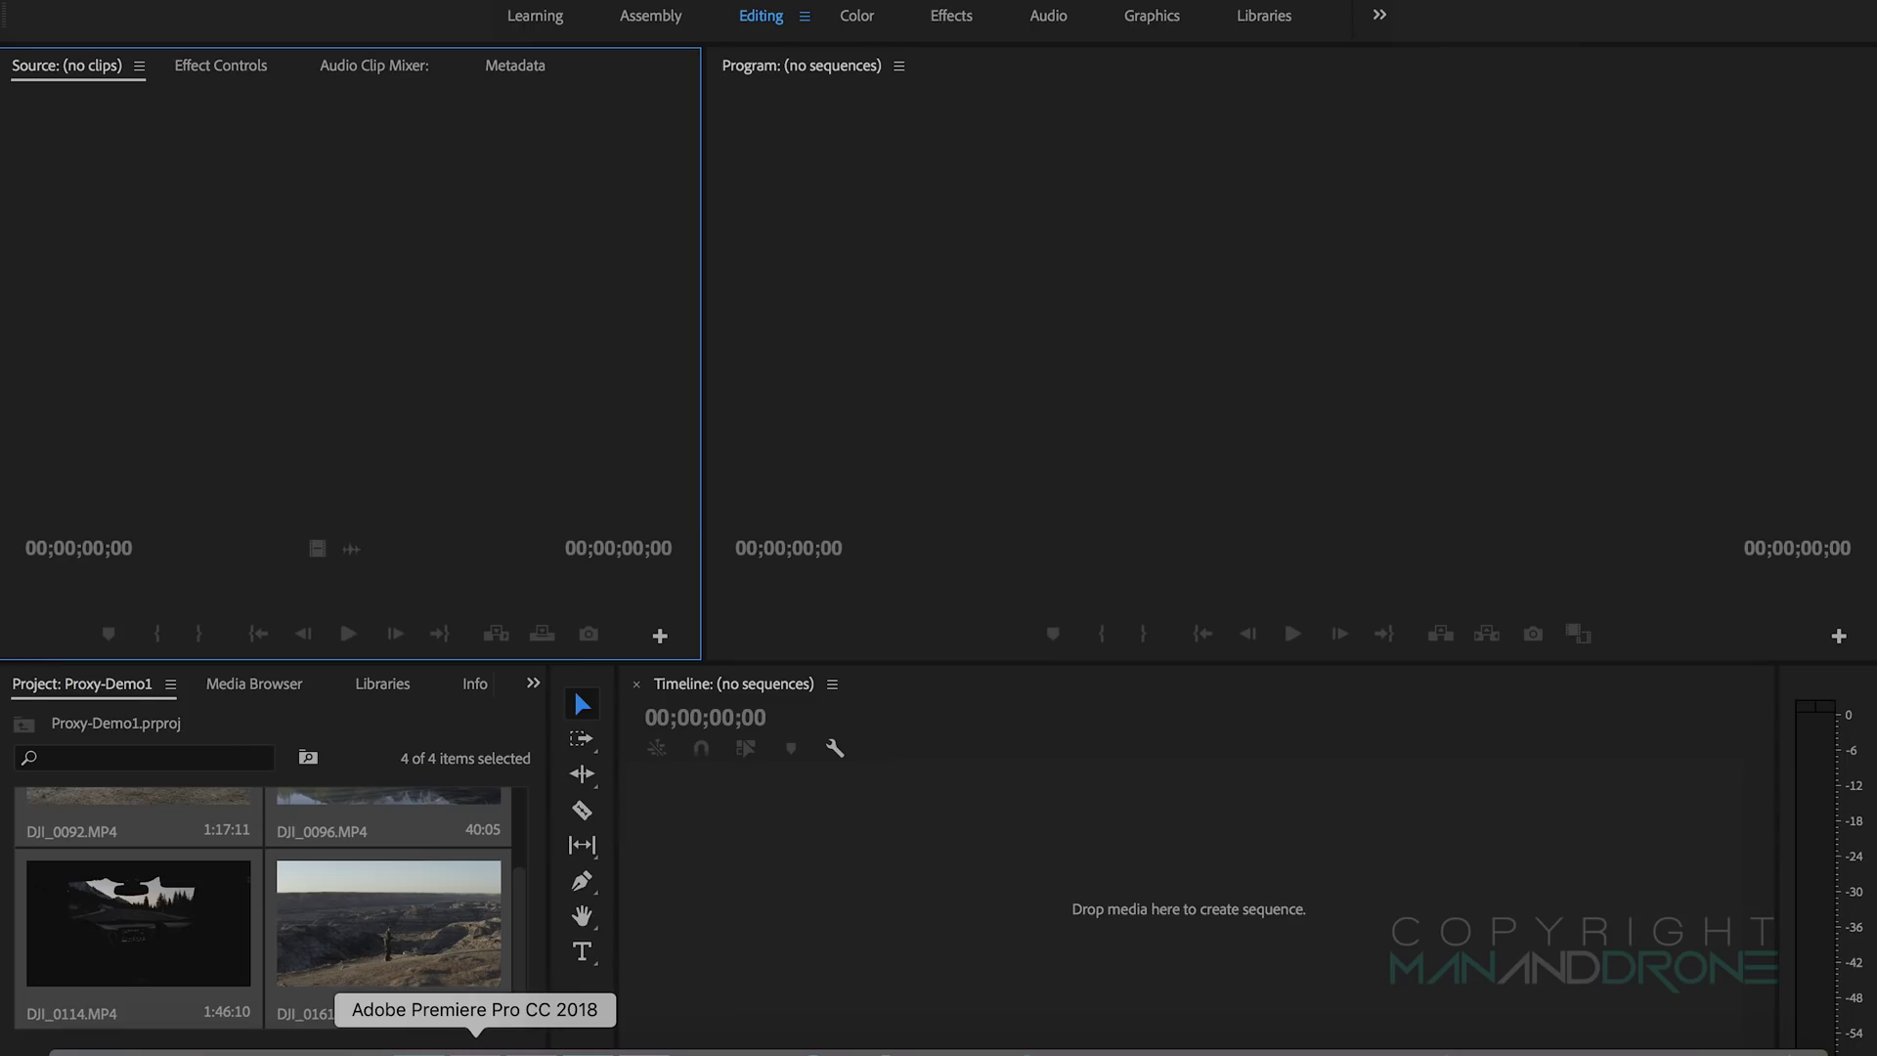
scroll(525, 885, up, 3)
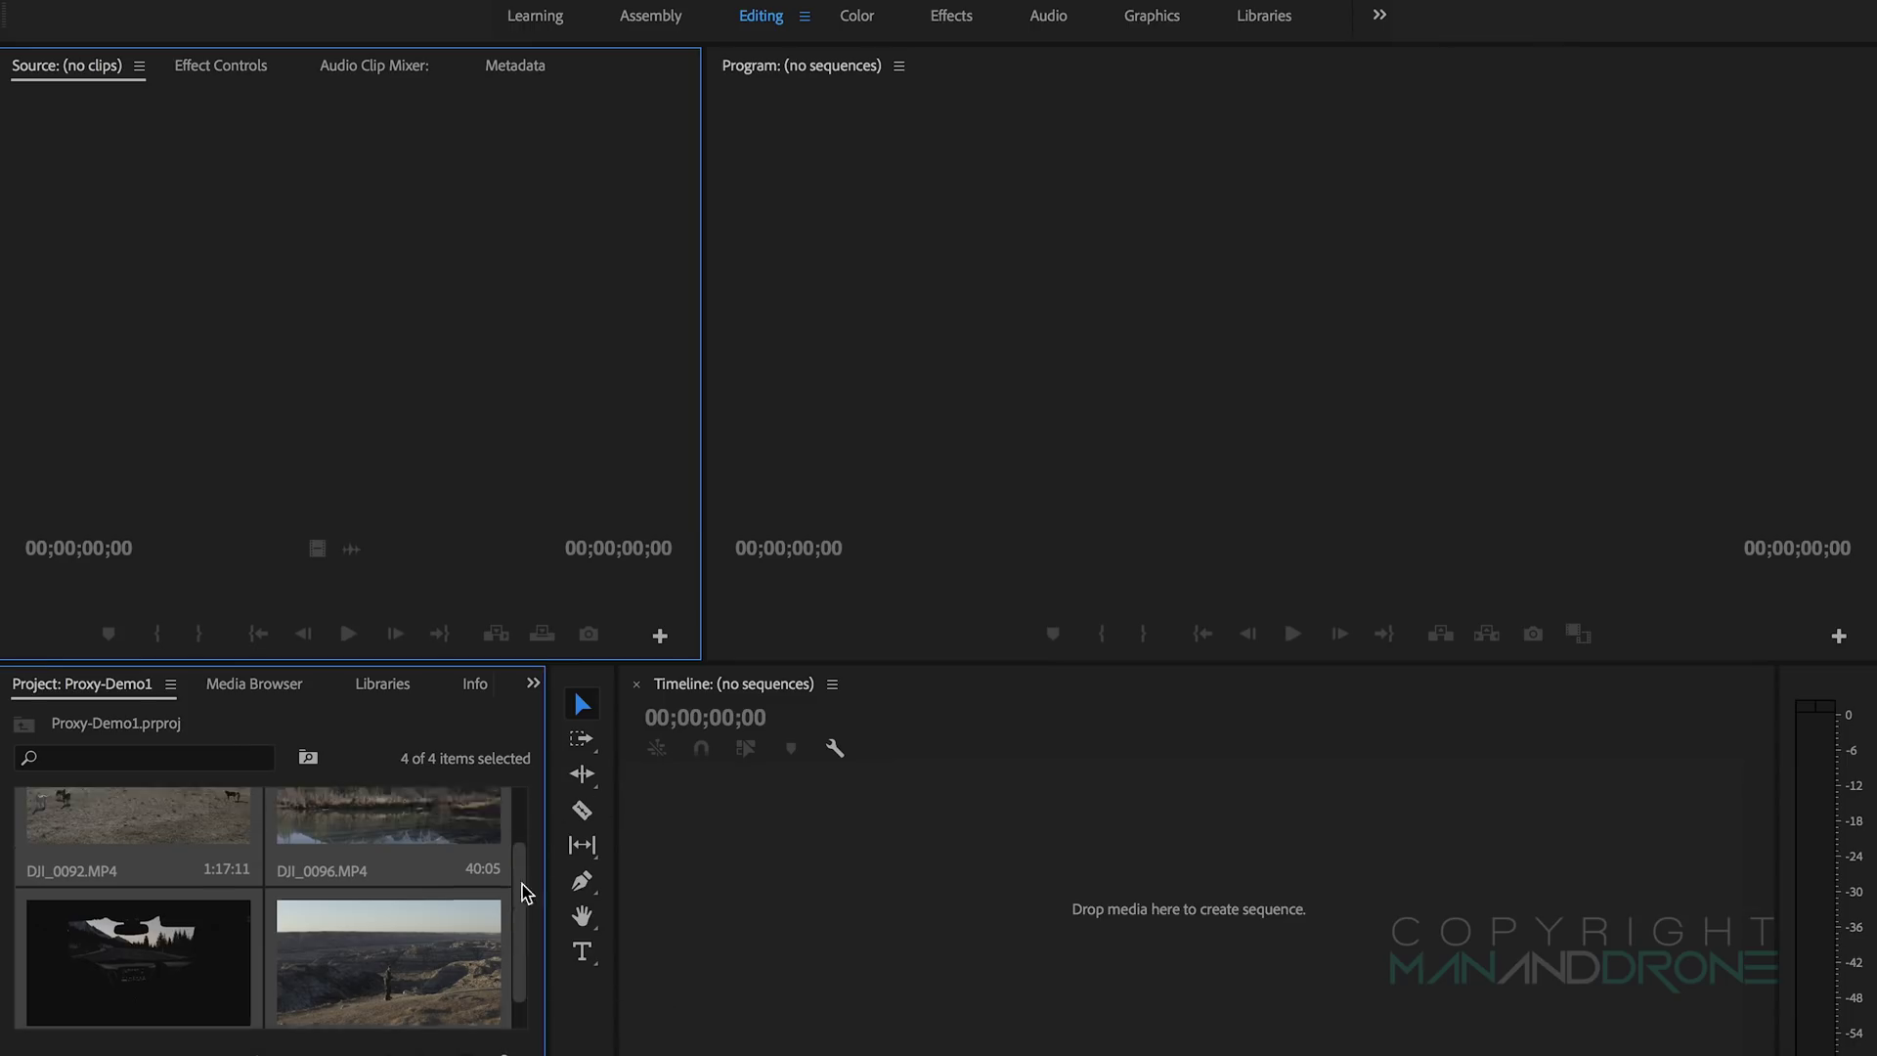
drag(209, 887, 888, 914)
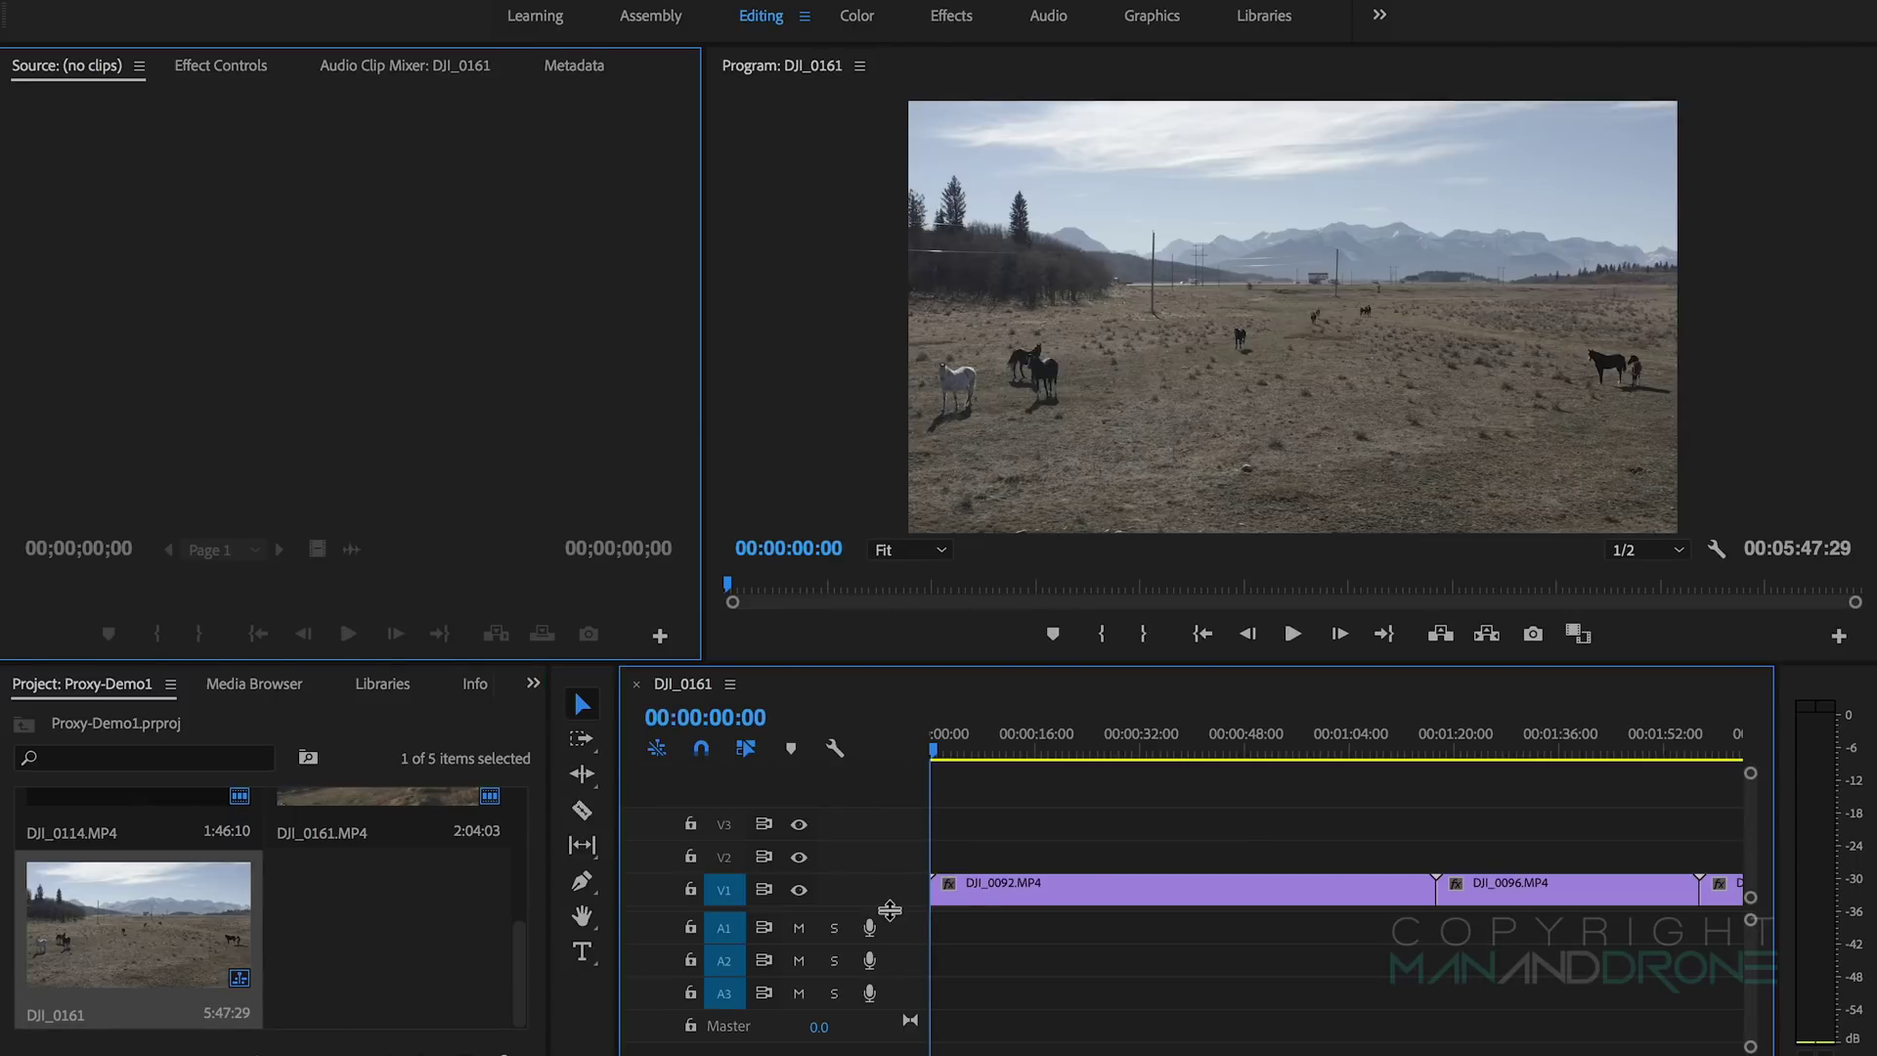
scroll(1095, 890, down, 4)
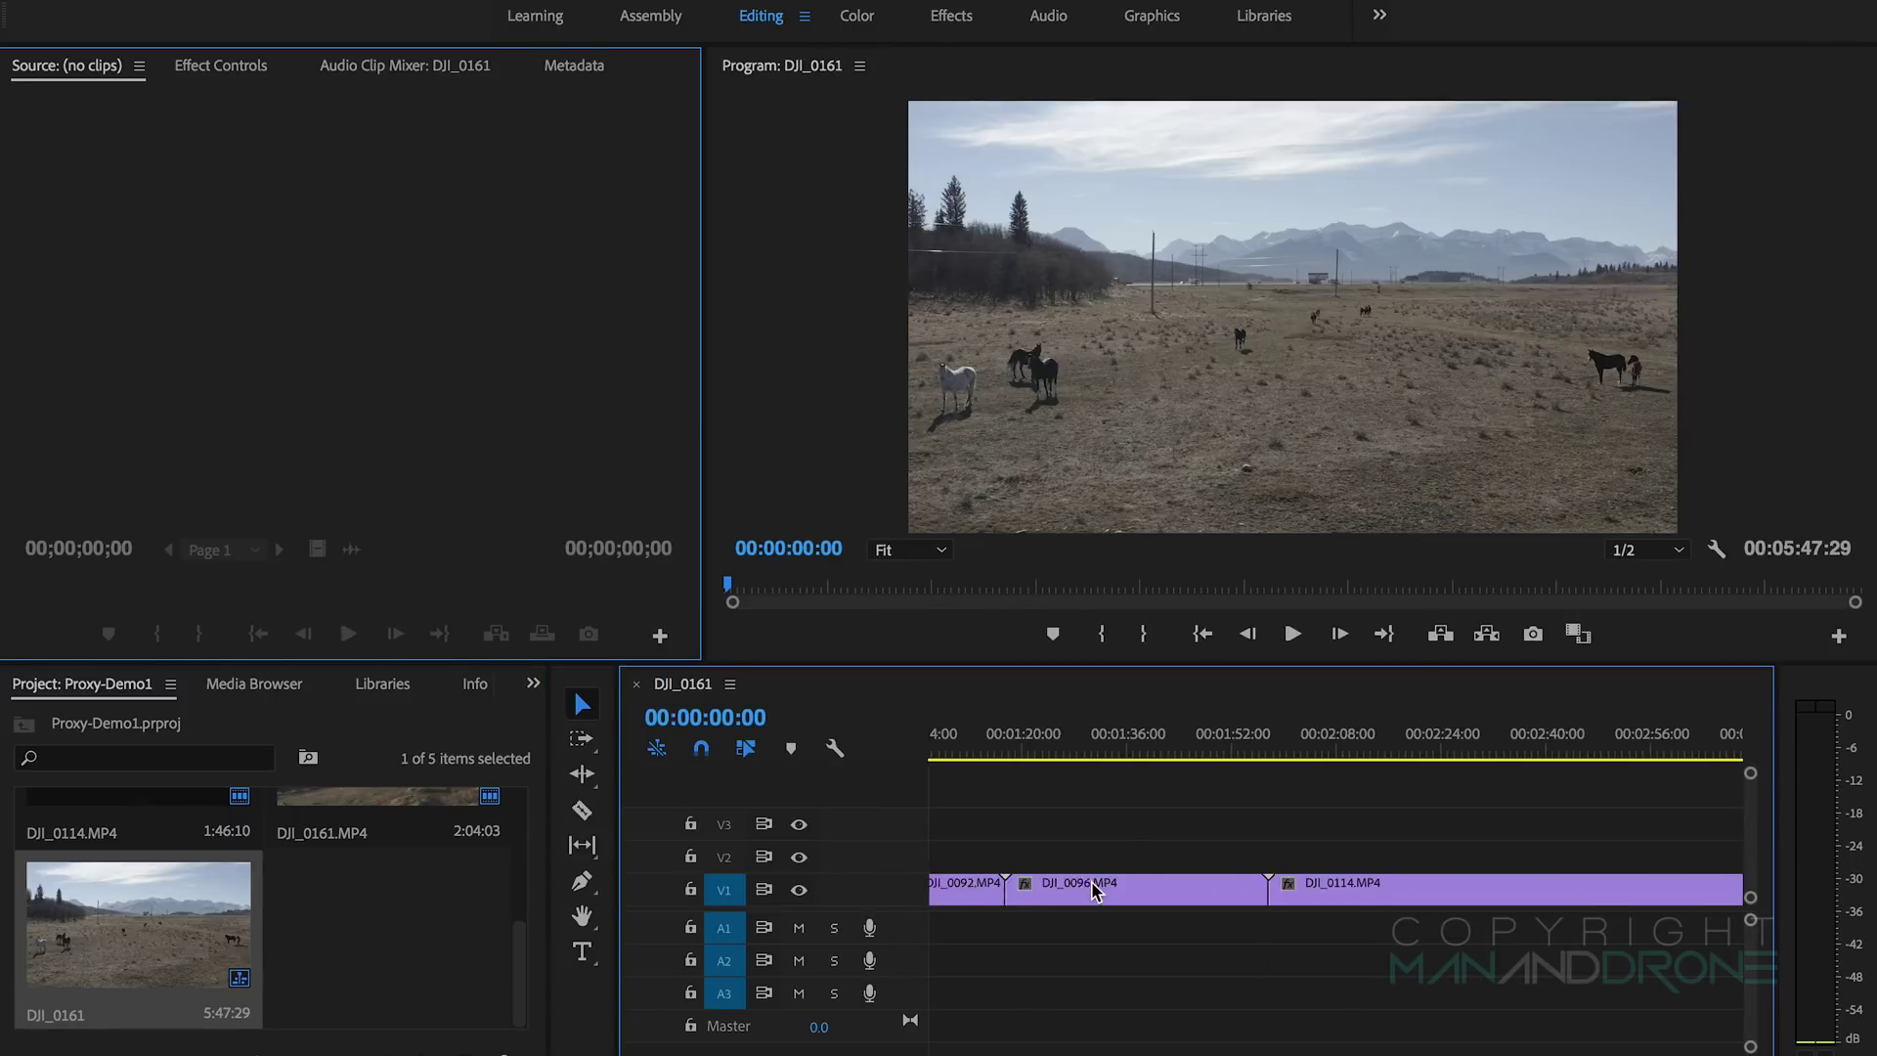
scroll(1095, 890, up, 4)
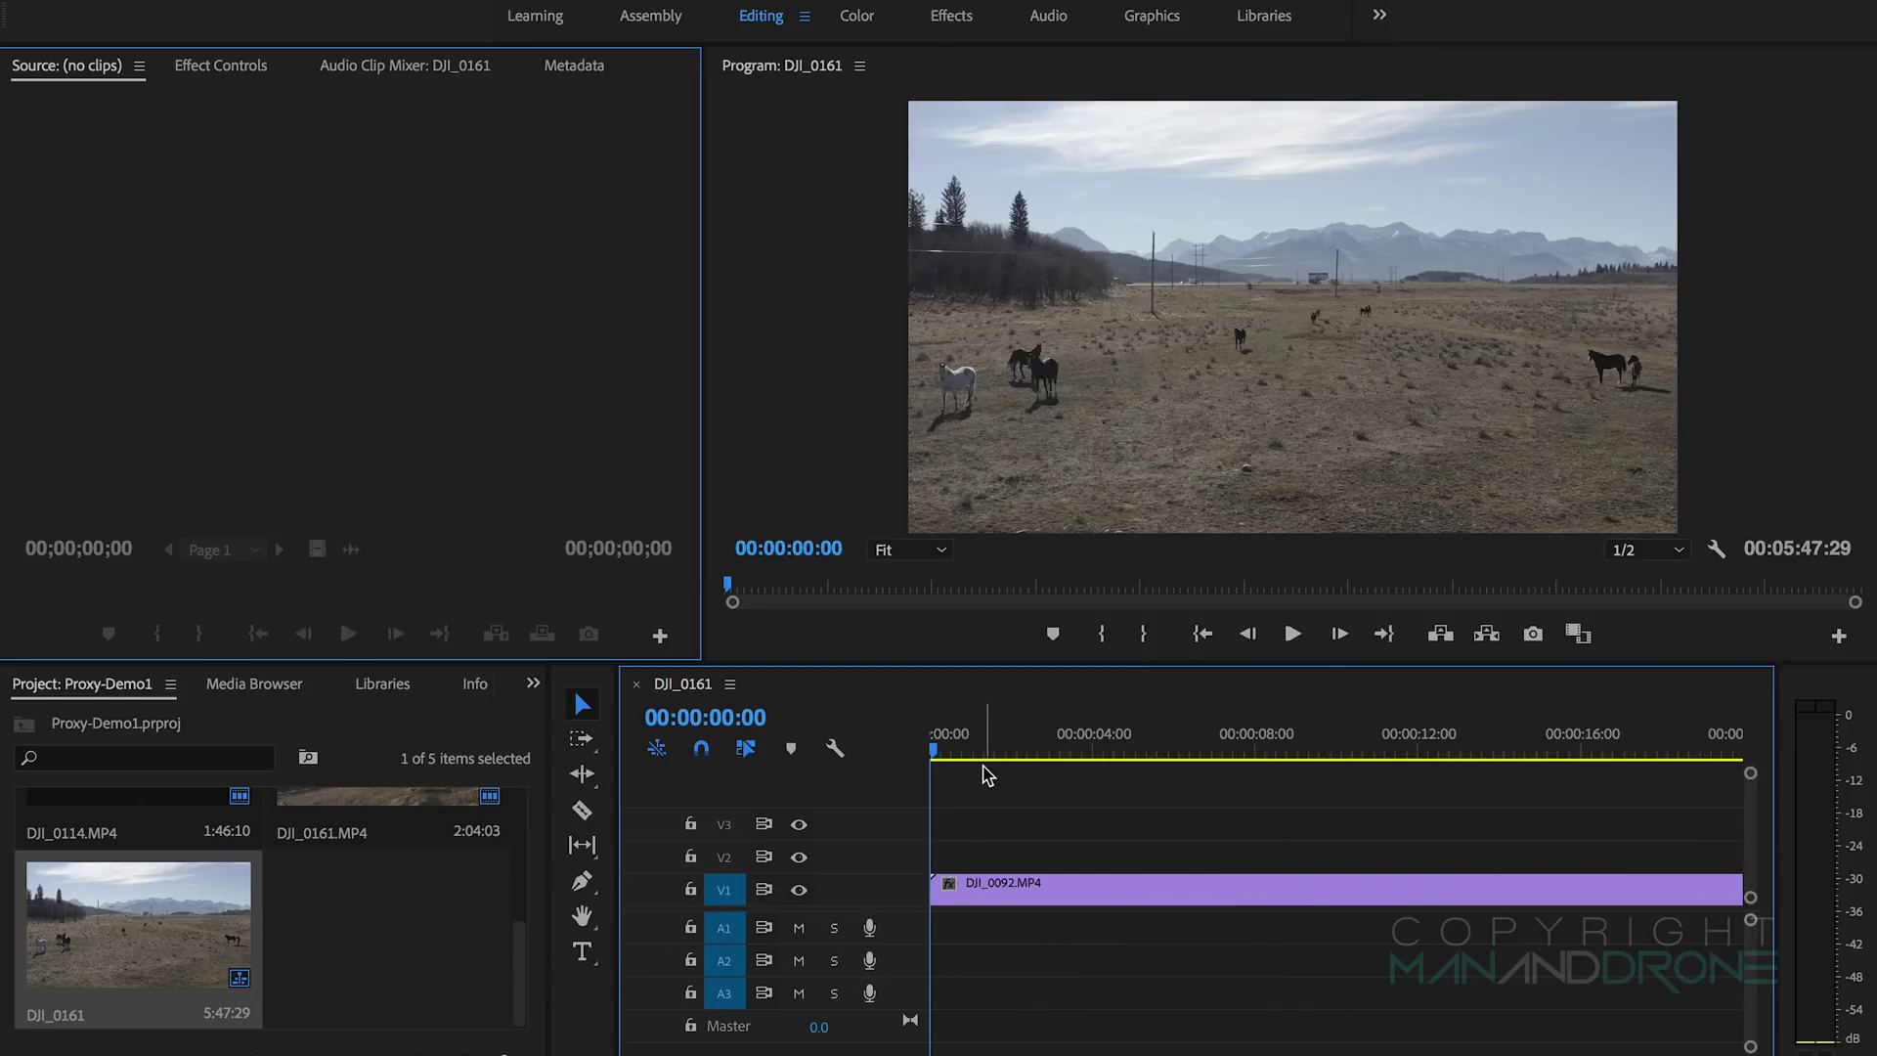
Step: Scrub the playhead to 00:00:04:02 and bring up the Program monitor's Button Editor
click(979, 754)
drag(990, 755, 1106, 757)
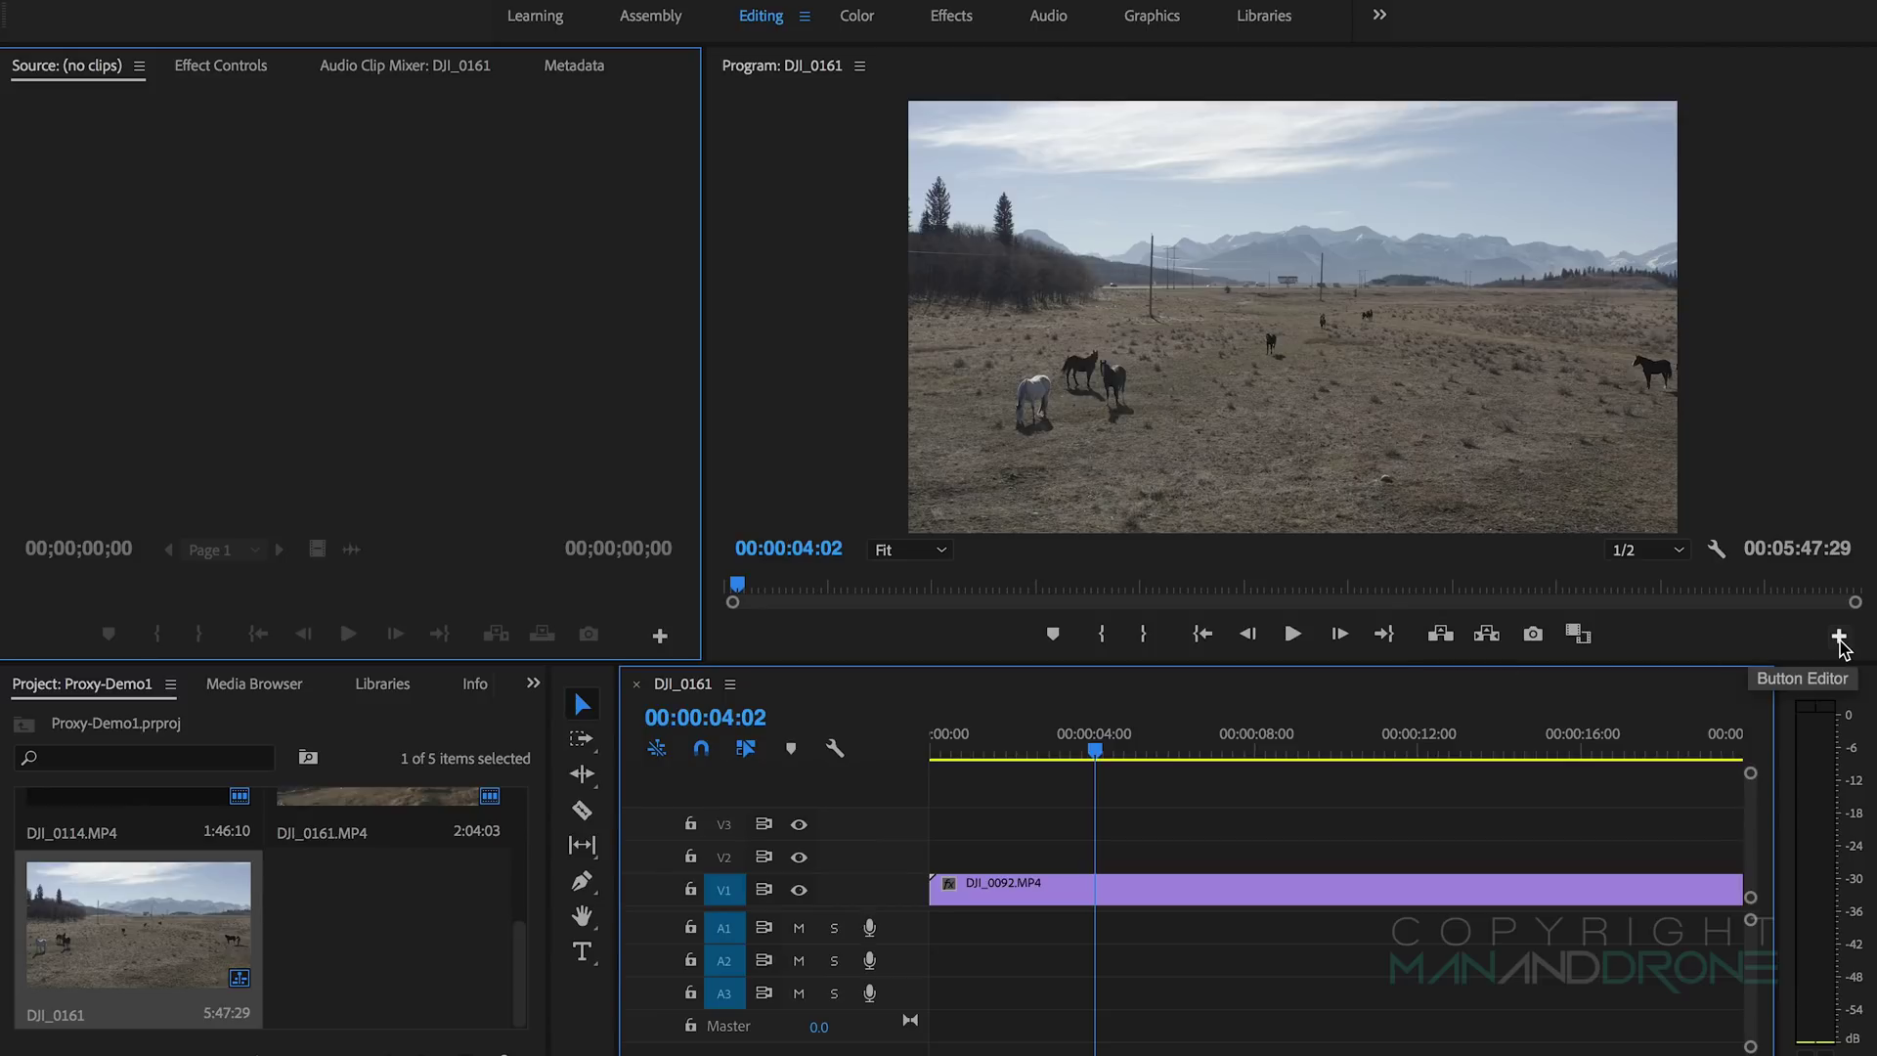
click(1839, 636)
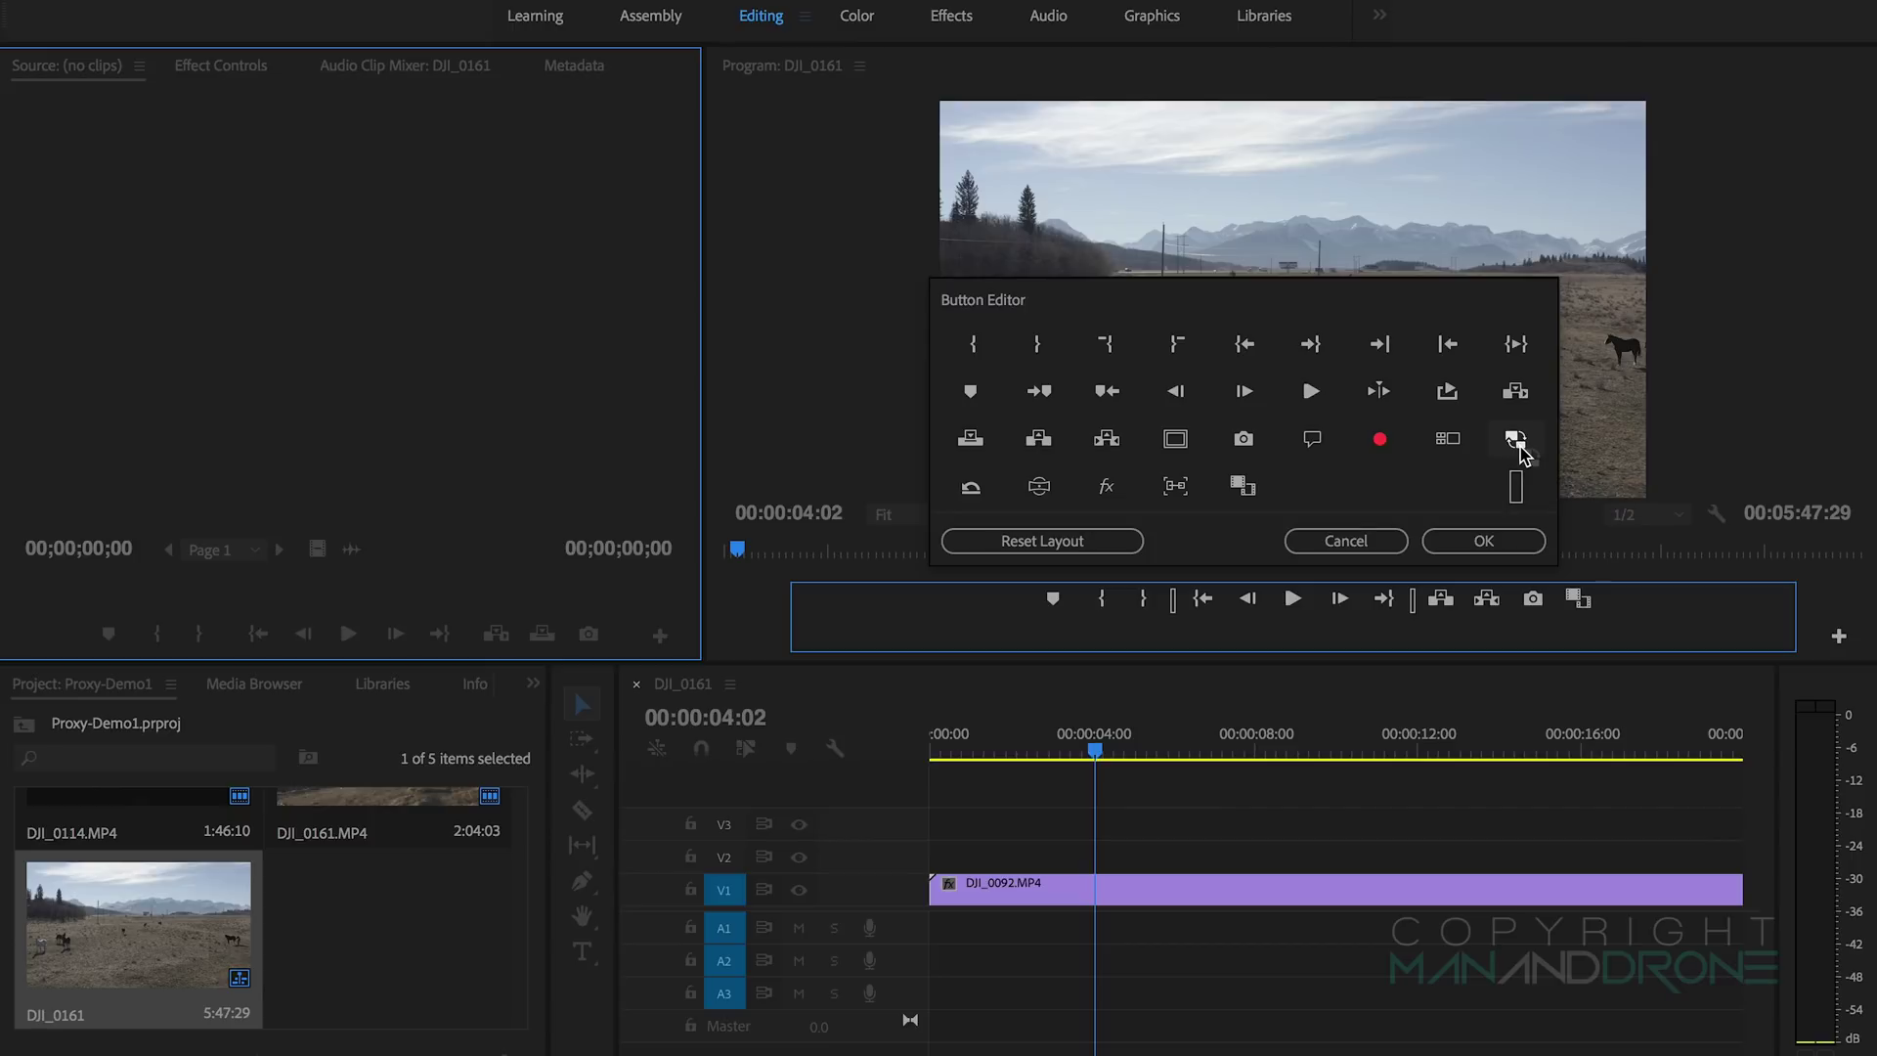
Step: Add Toggle Proxies to the Program monitor button bar and switch proxies on, off, then on again
drag(1518, 452, 1580, 604)
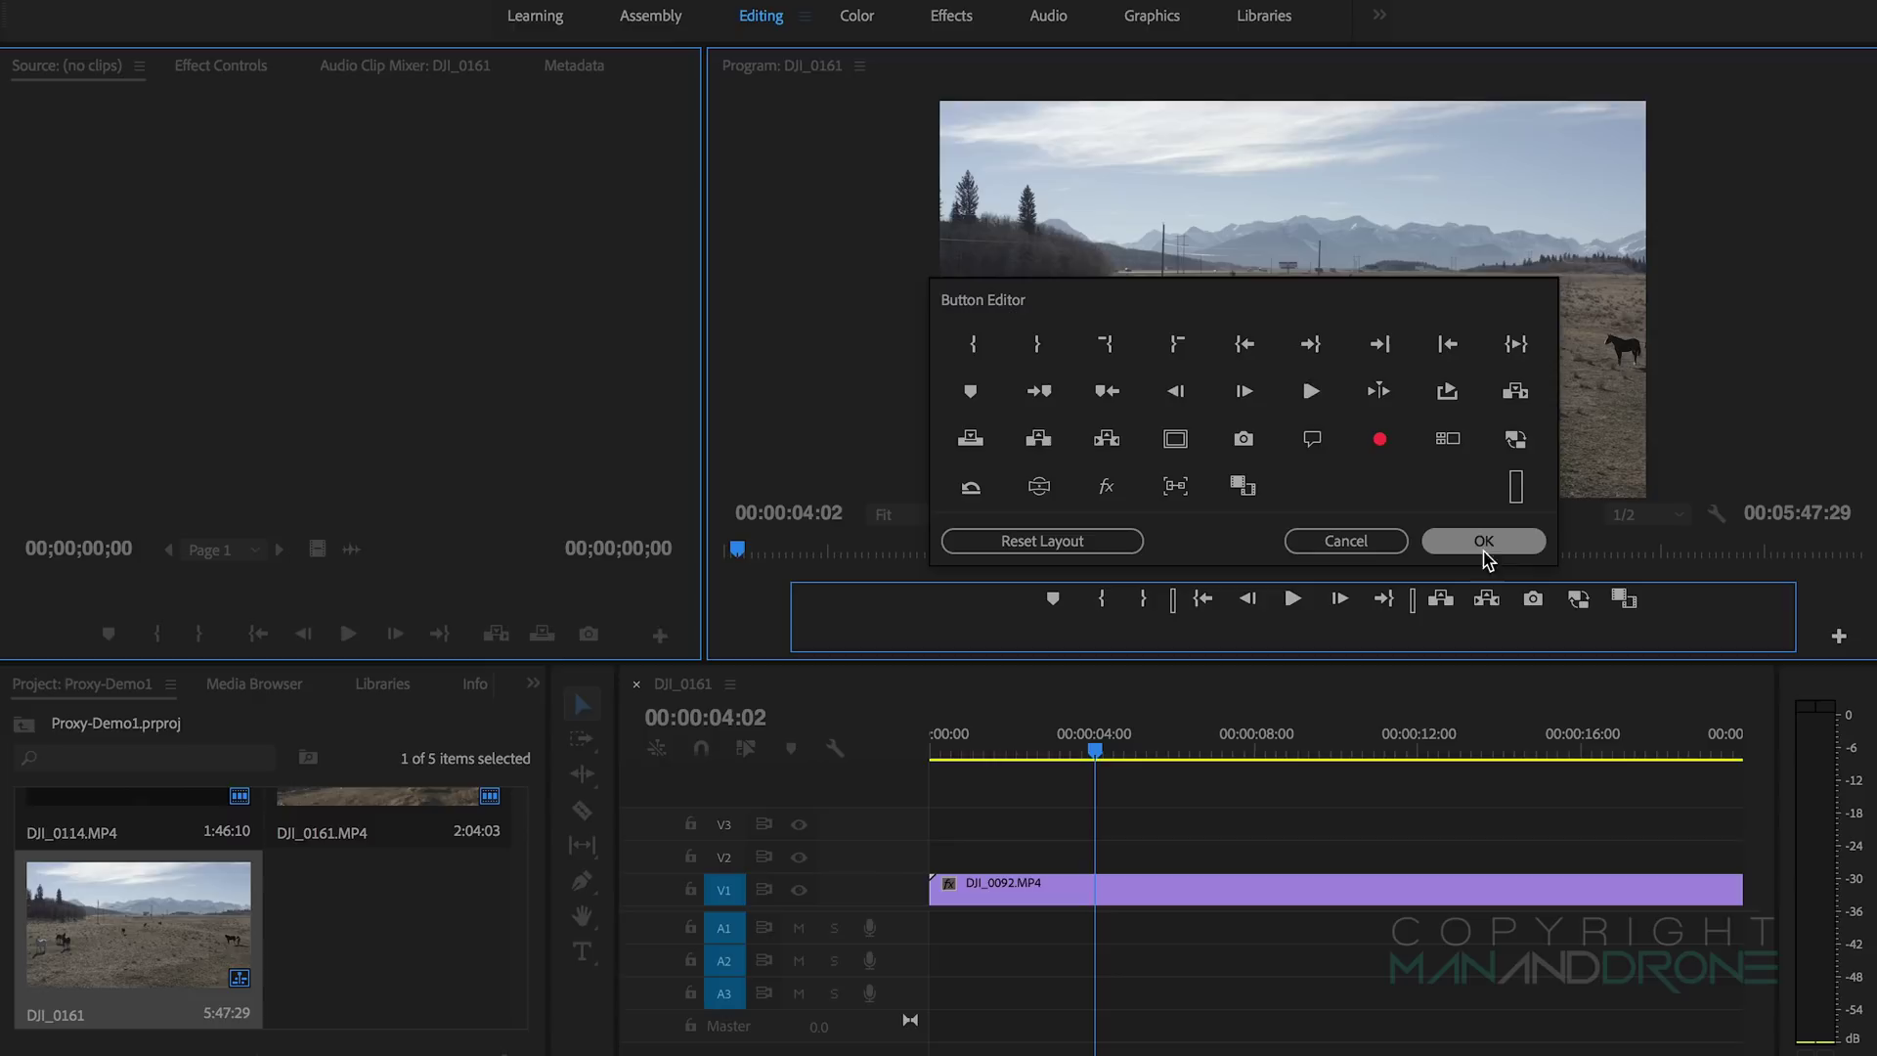
click(1443, 540)
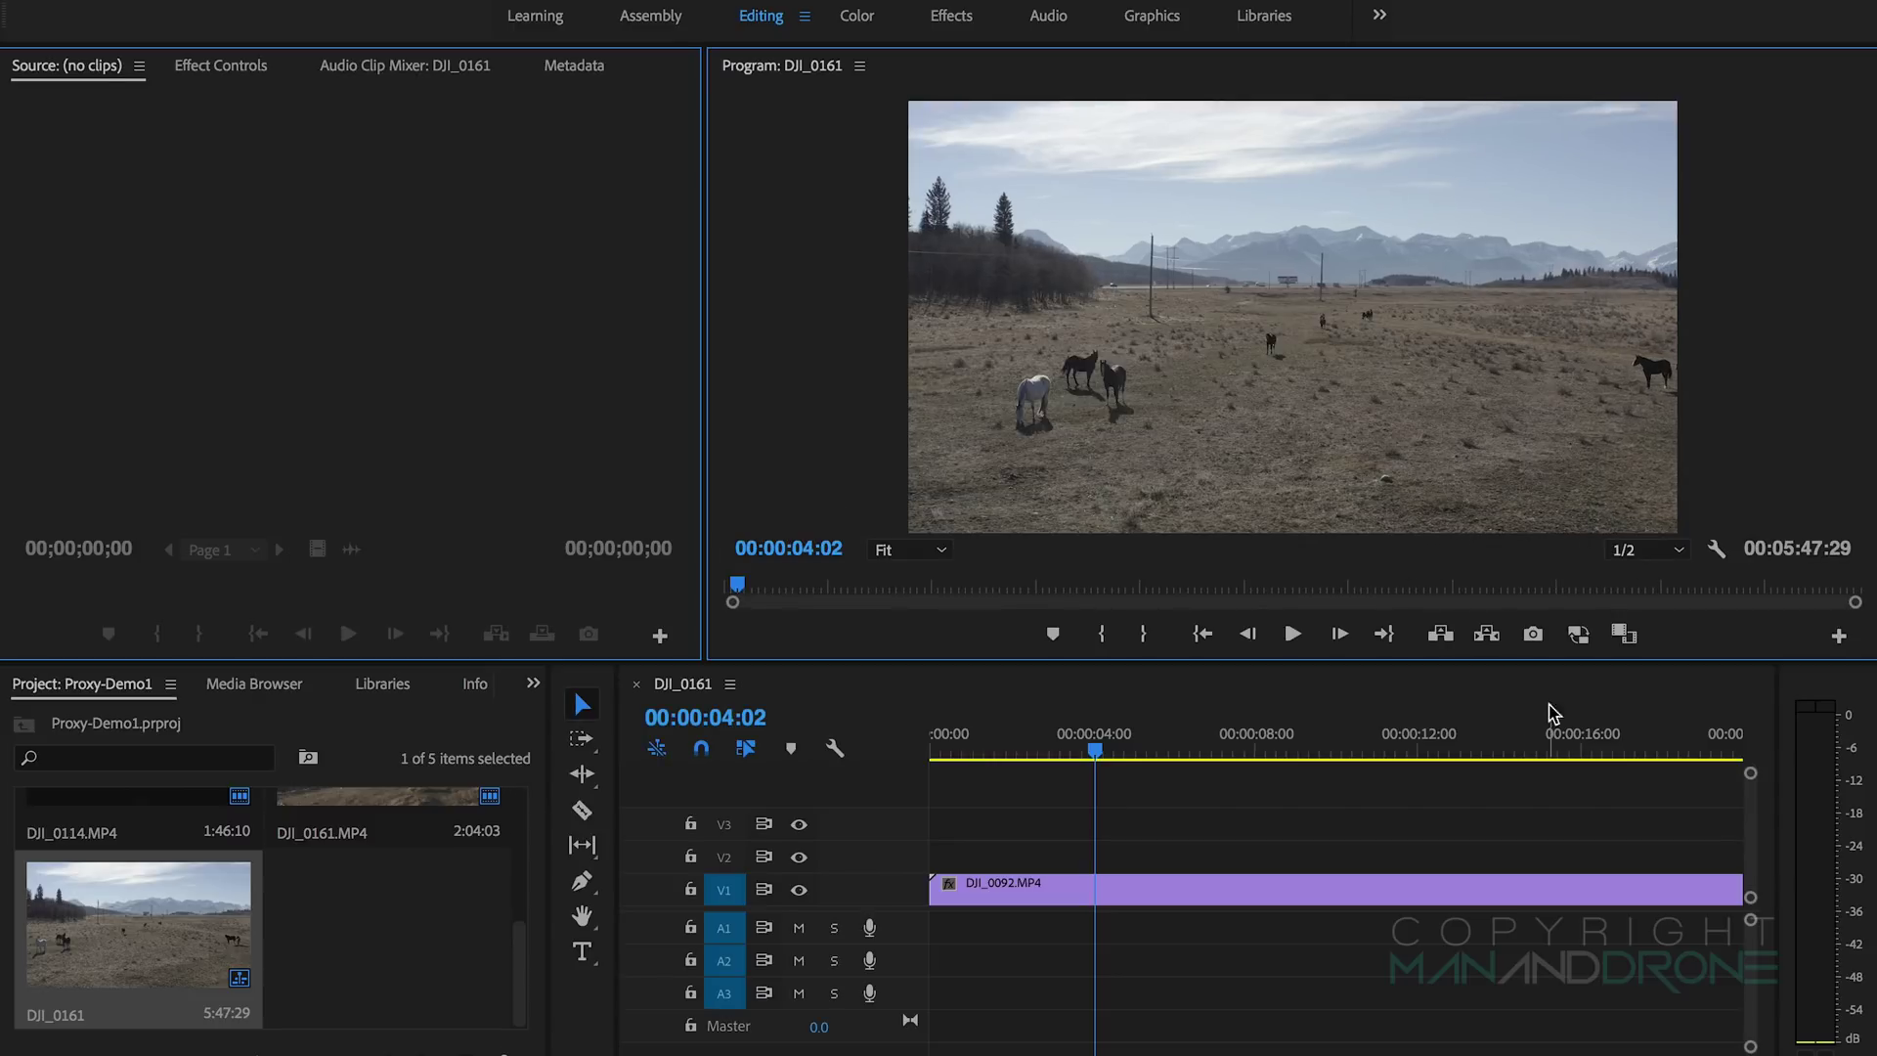
click(1577, 635)
click(1575, 641)
click(1577, 637)
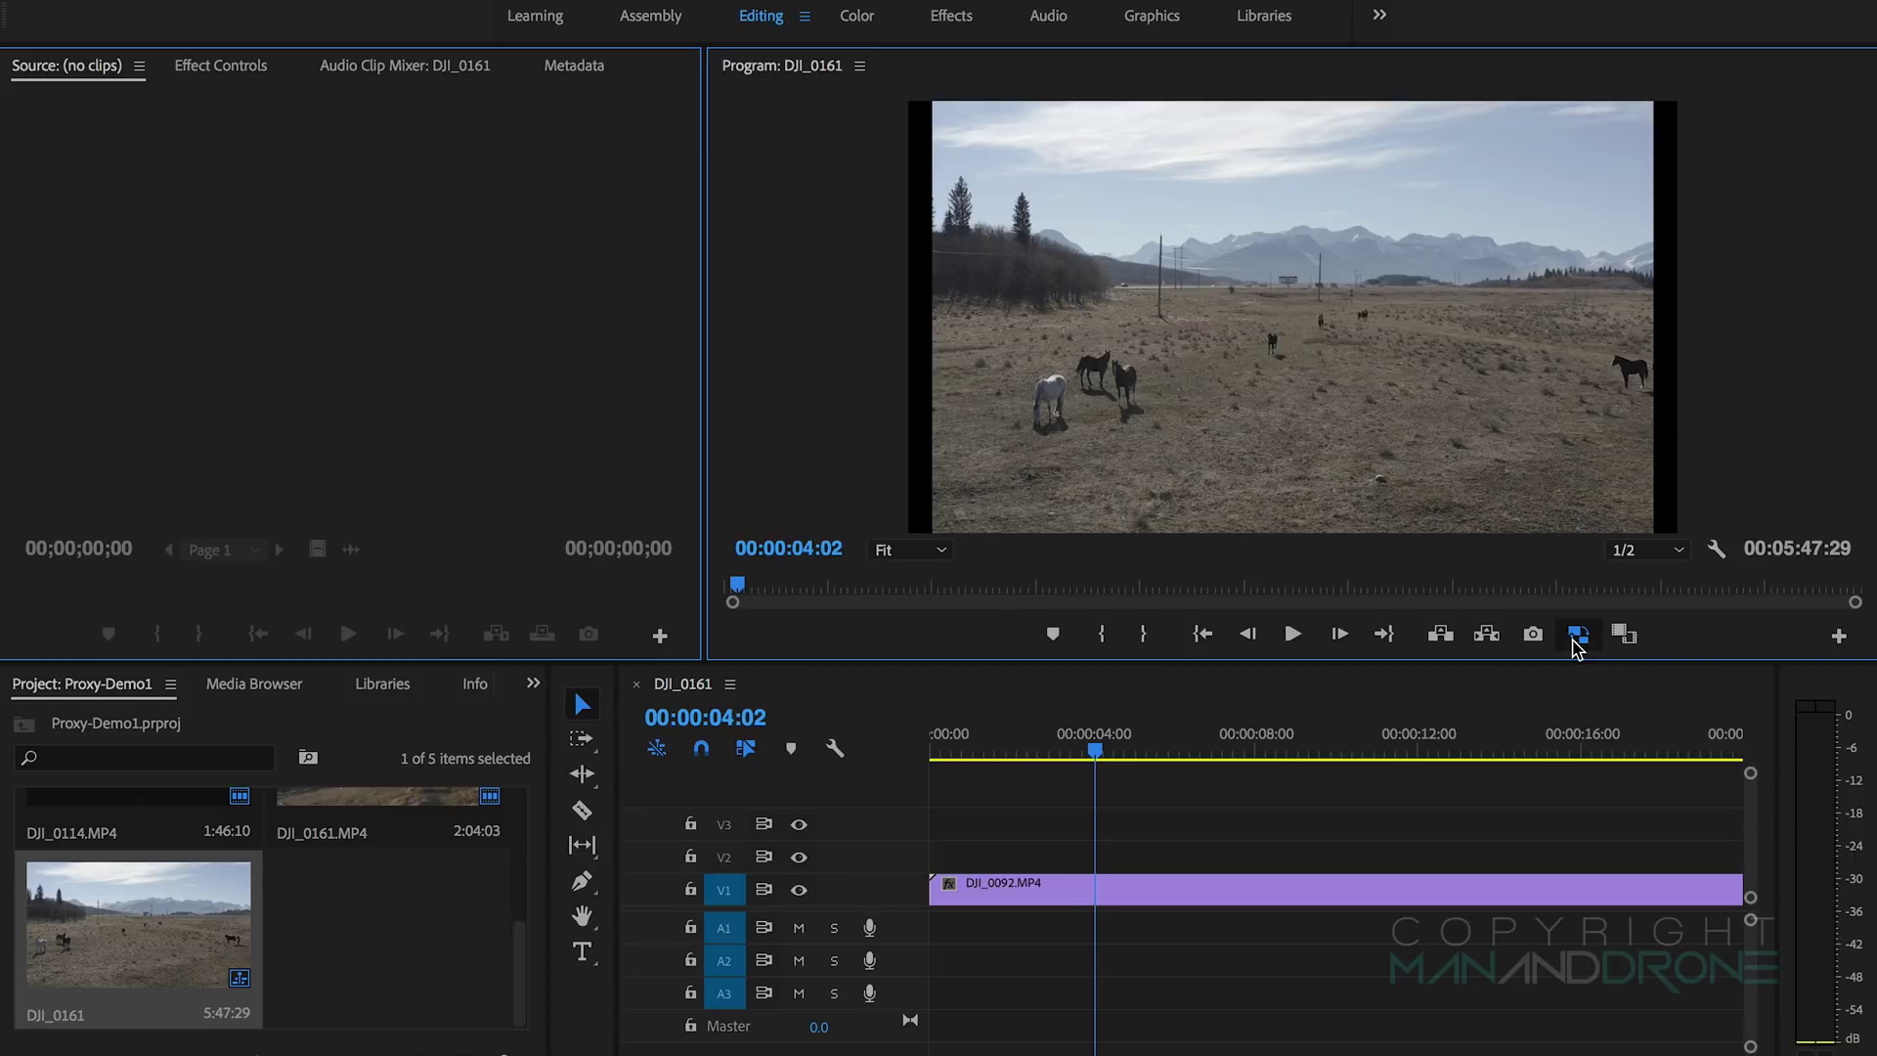
Step: Scrub DJI_0092 with proxies on, then turn proxies off and scrub the original footage
drag(1369, 776, 1133, 792)
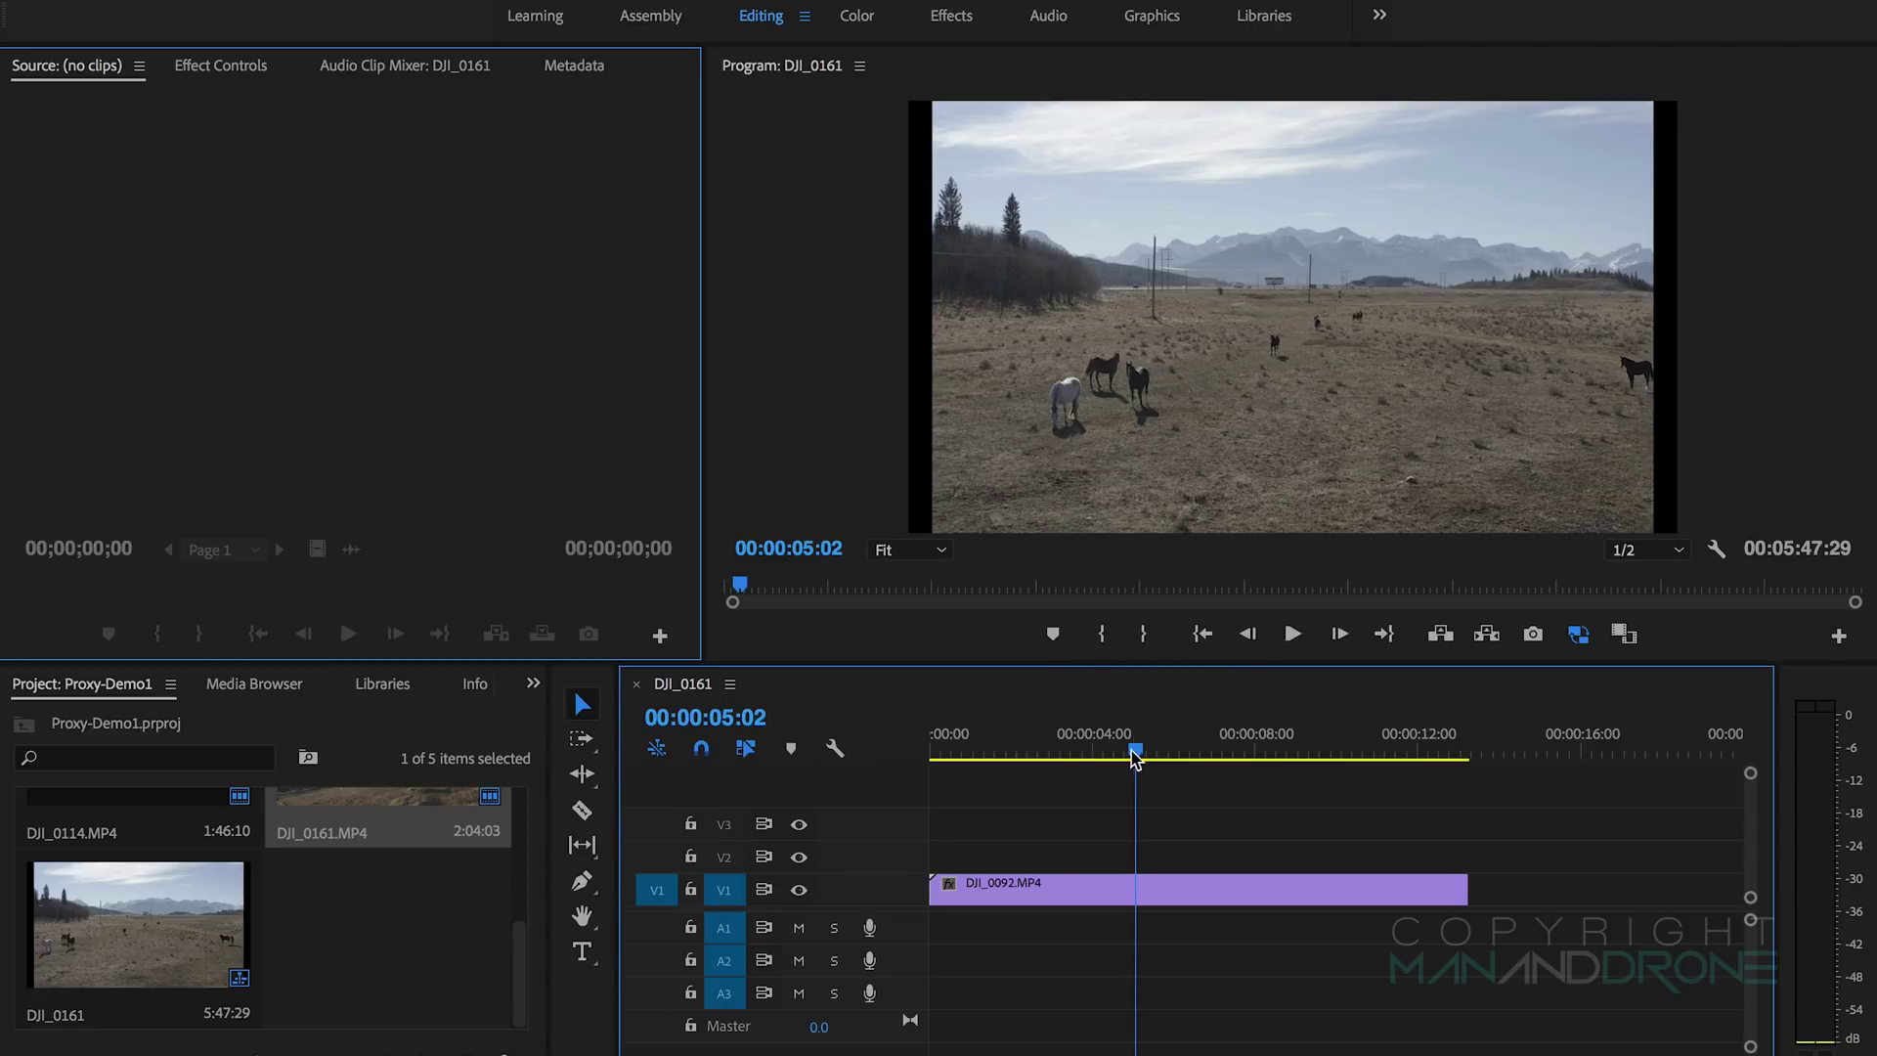
drag(1137, 763, 1351, 804)
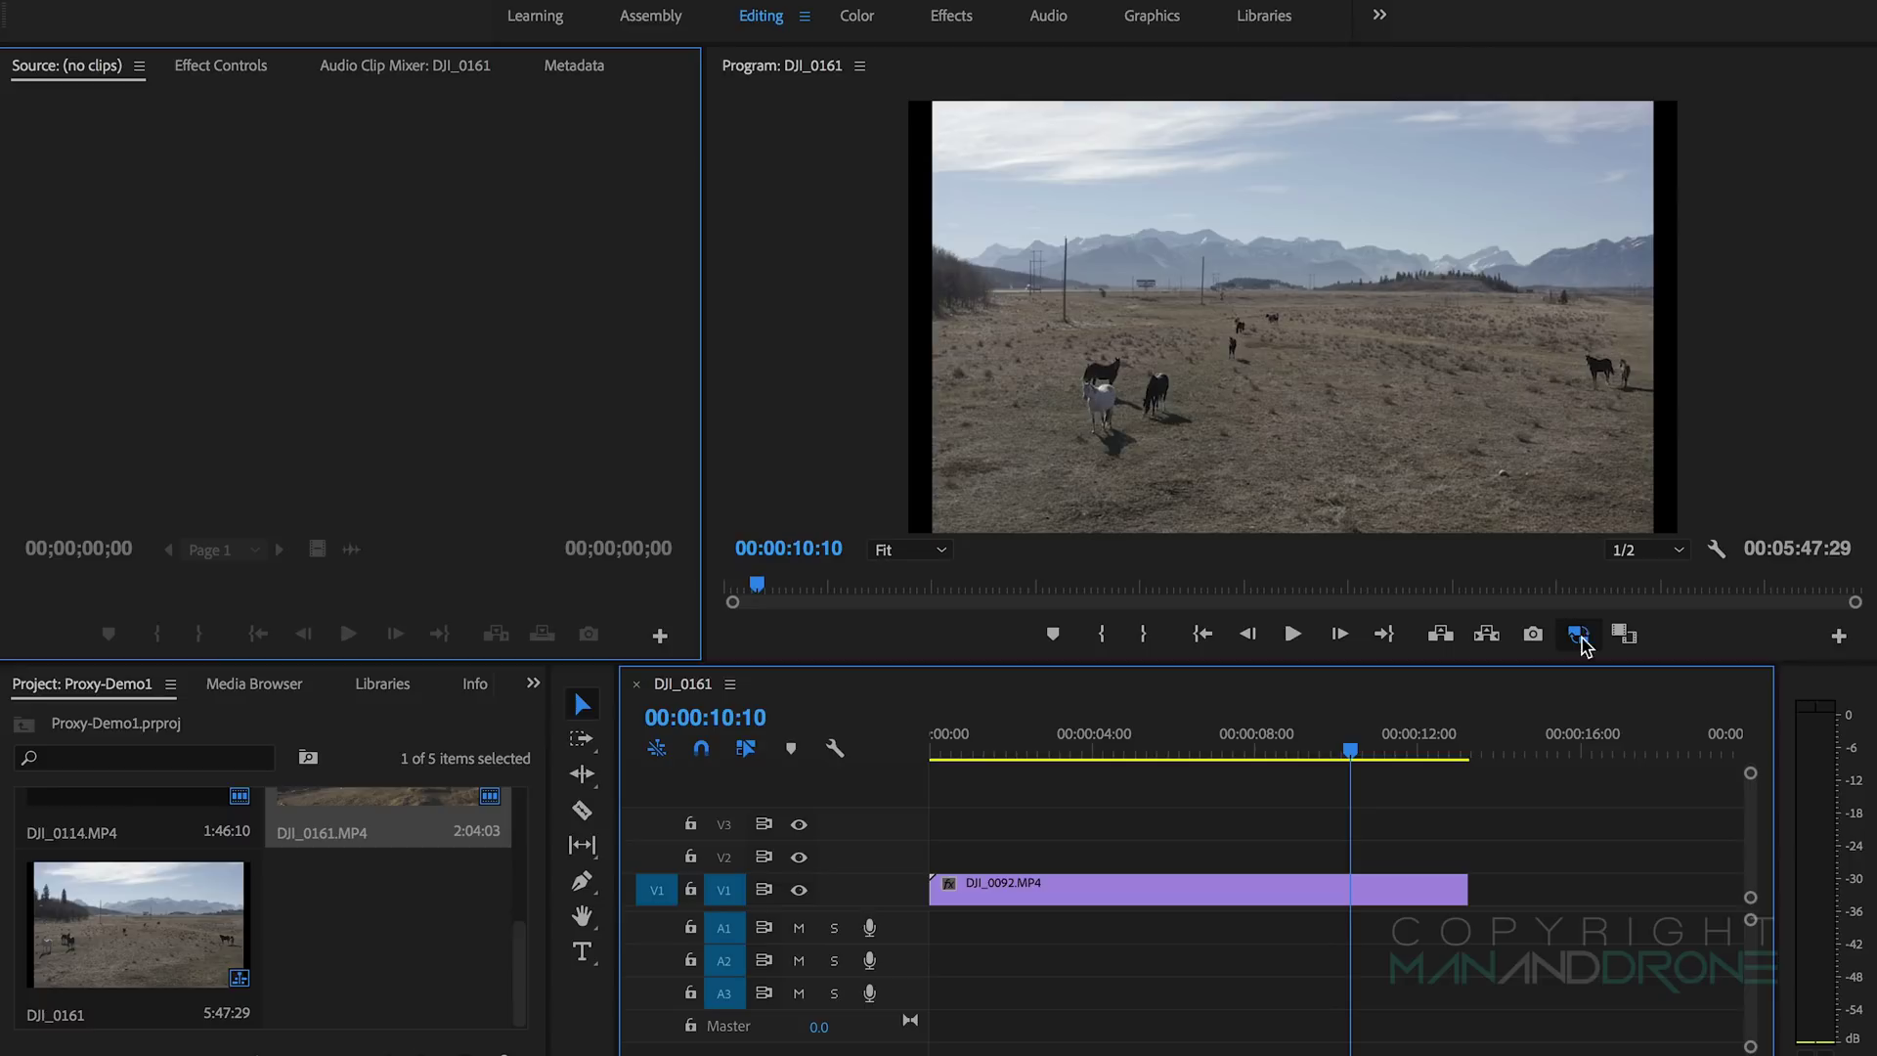
click(1579, 635)
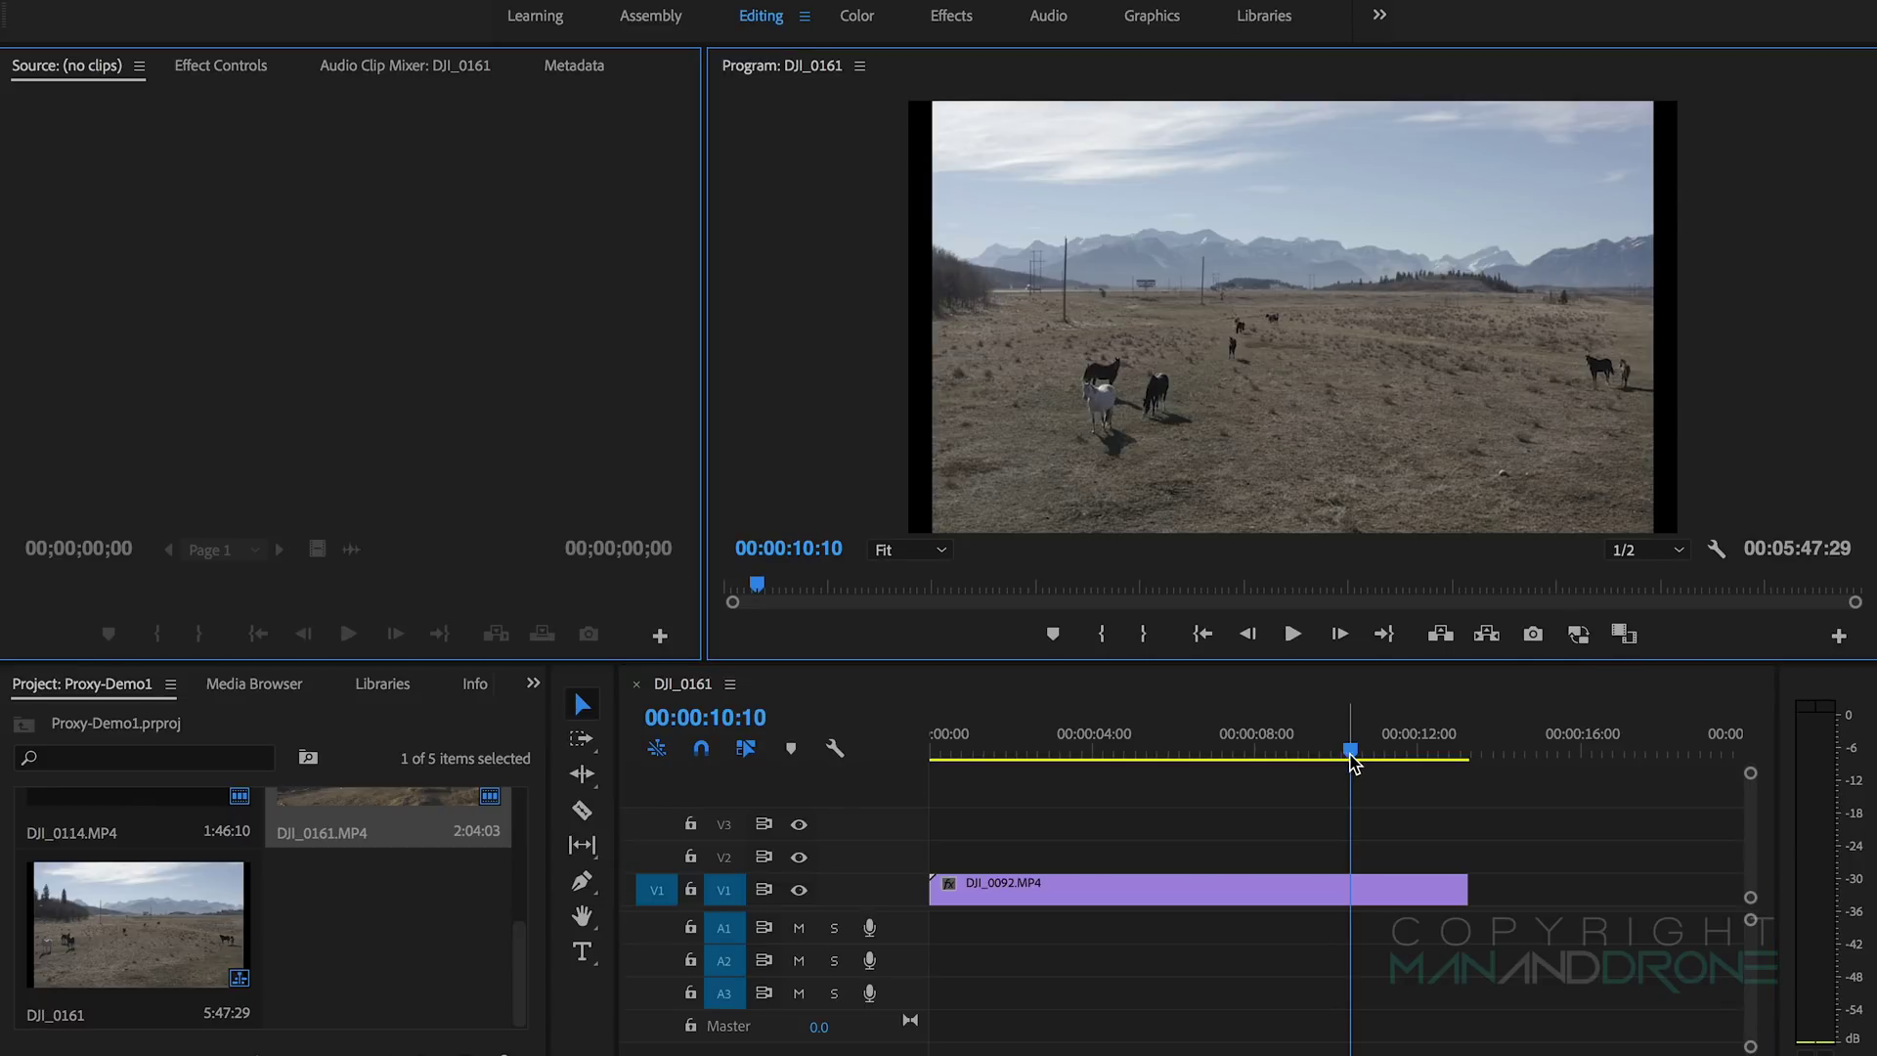
drag(1349, 753, 1321, 809)
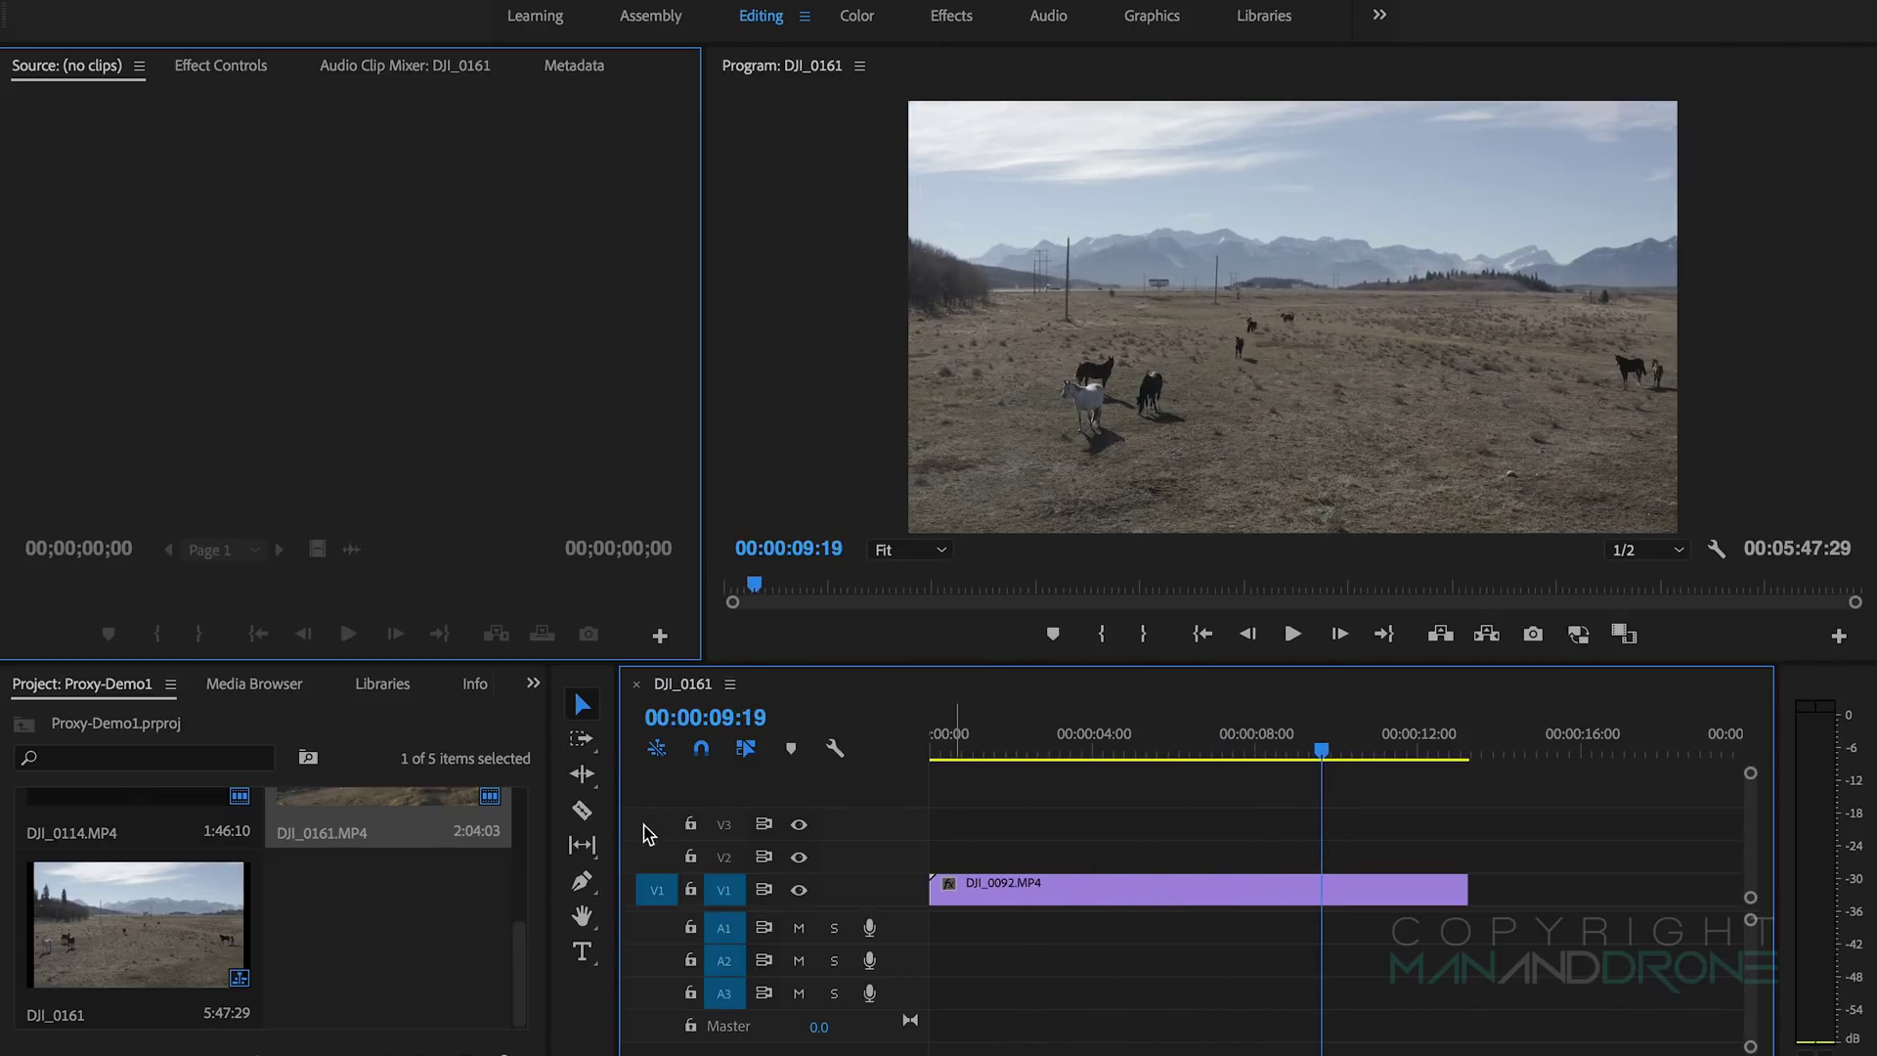
Step: Razor DJI_0092 at 00:00:09:19, delete its tail, and place DJI_0161.MP4 right after it on V1
click(582, 809)
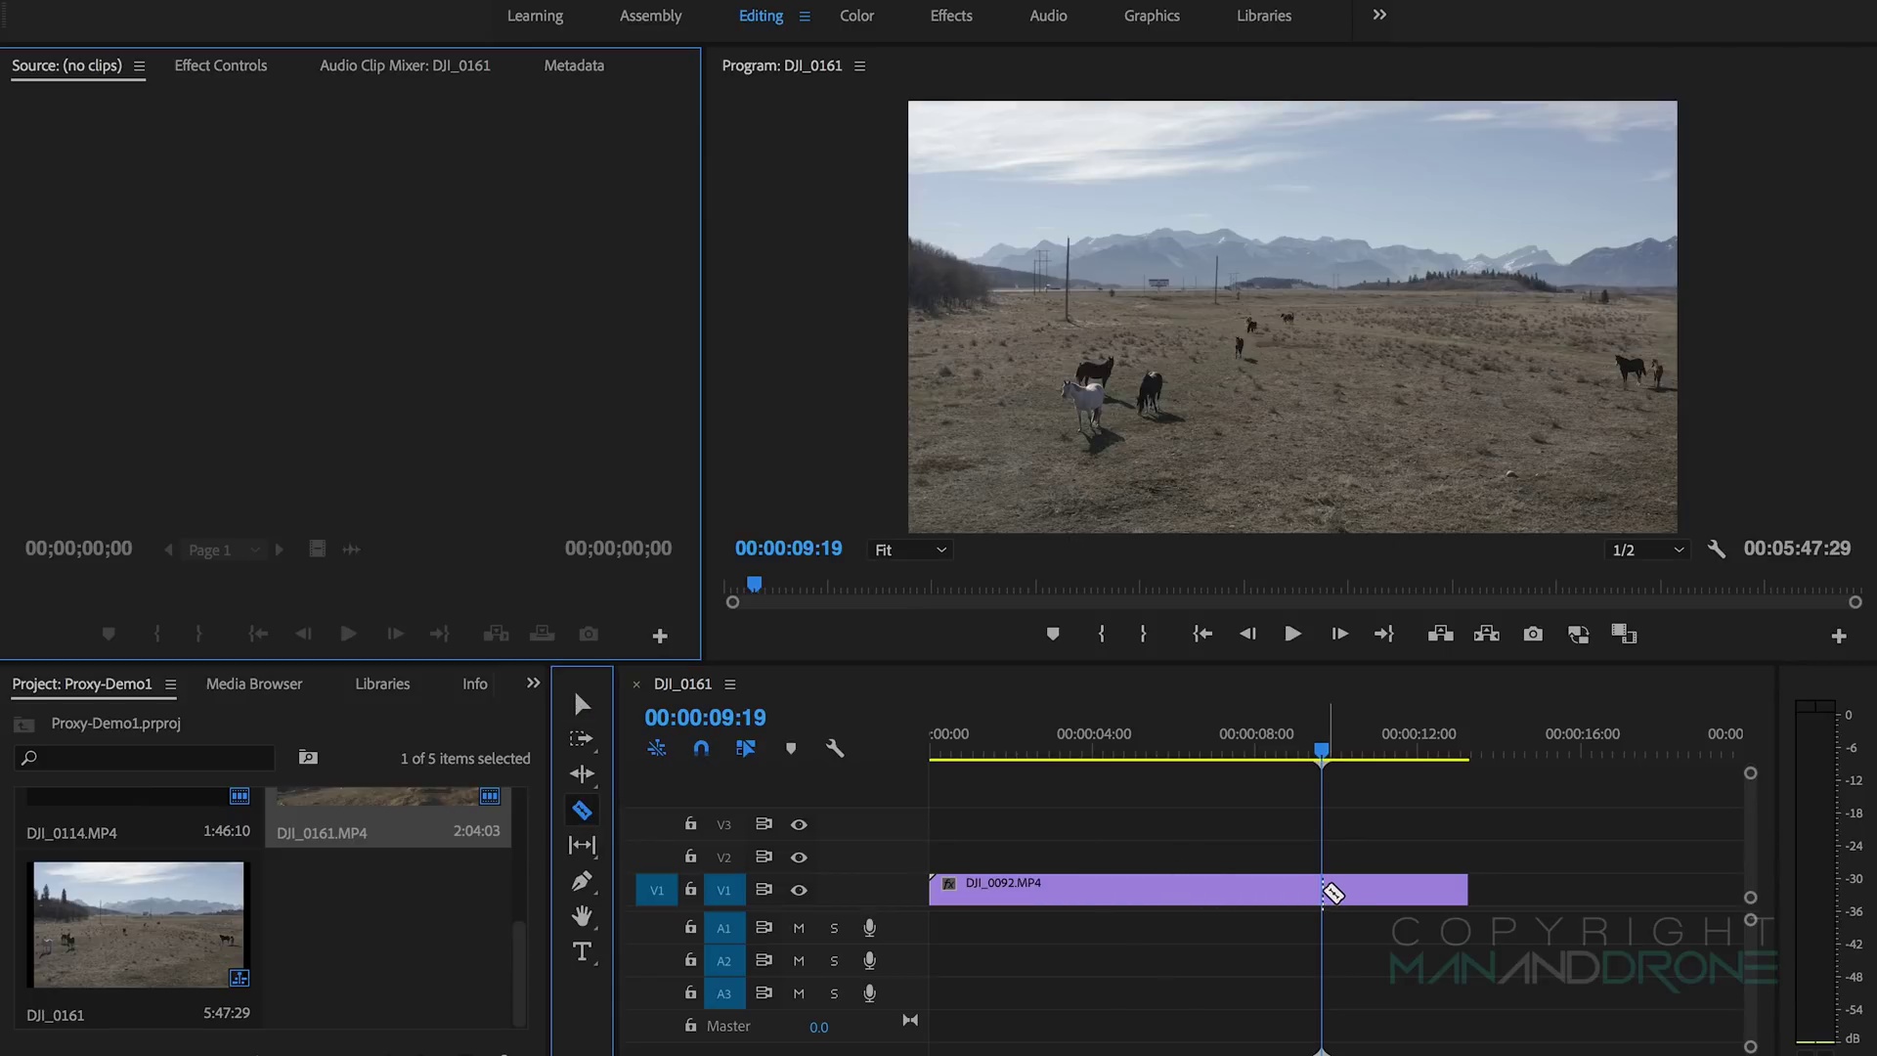
click(1332, 892)
click(584, 705)
click(1398, 895)
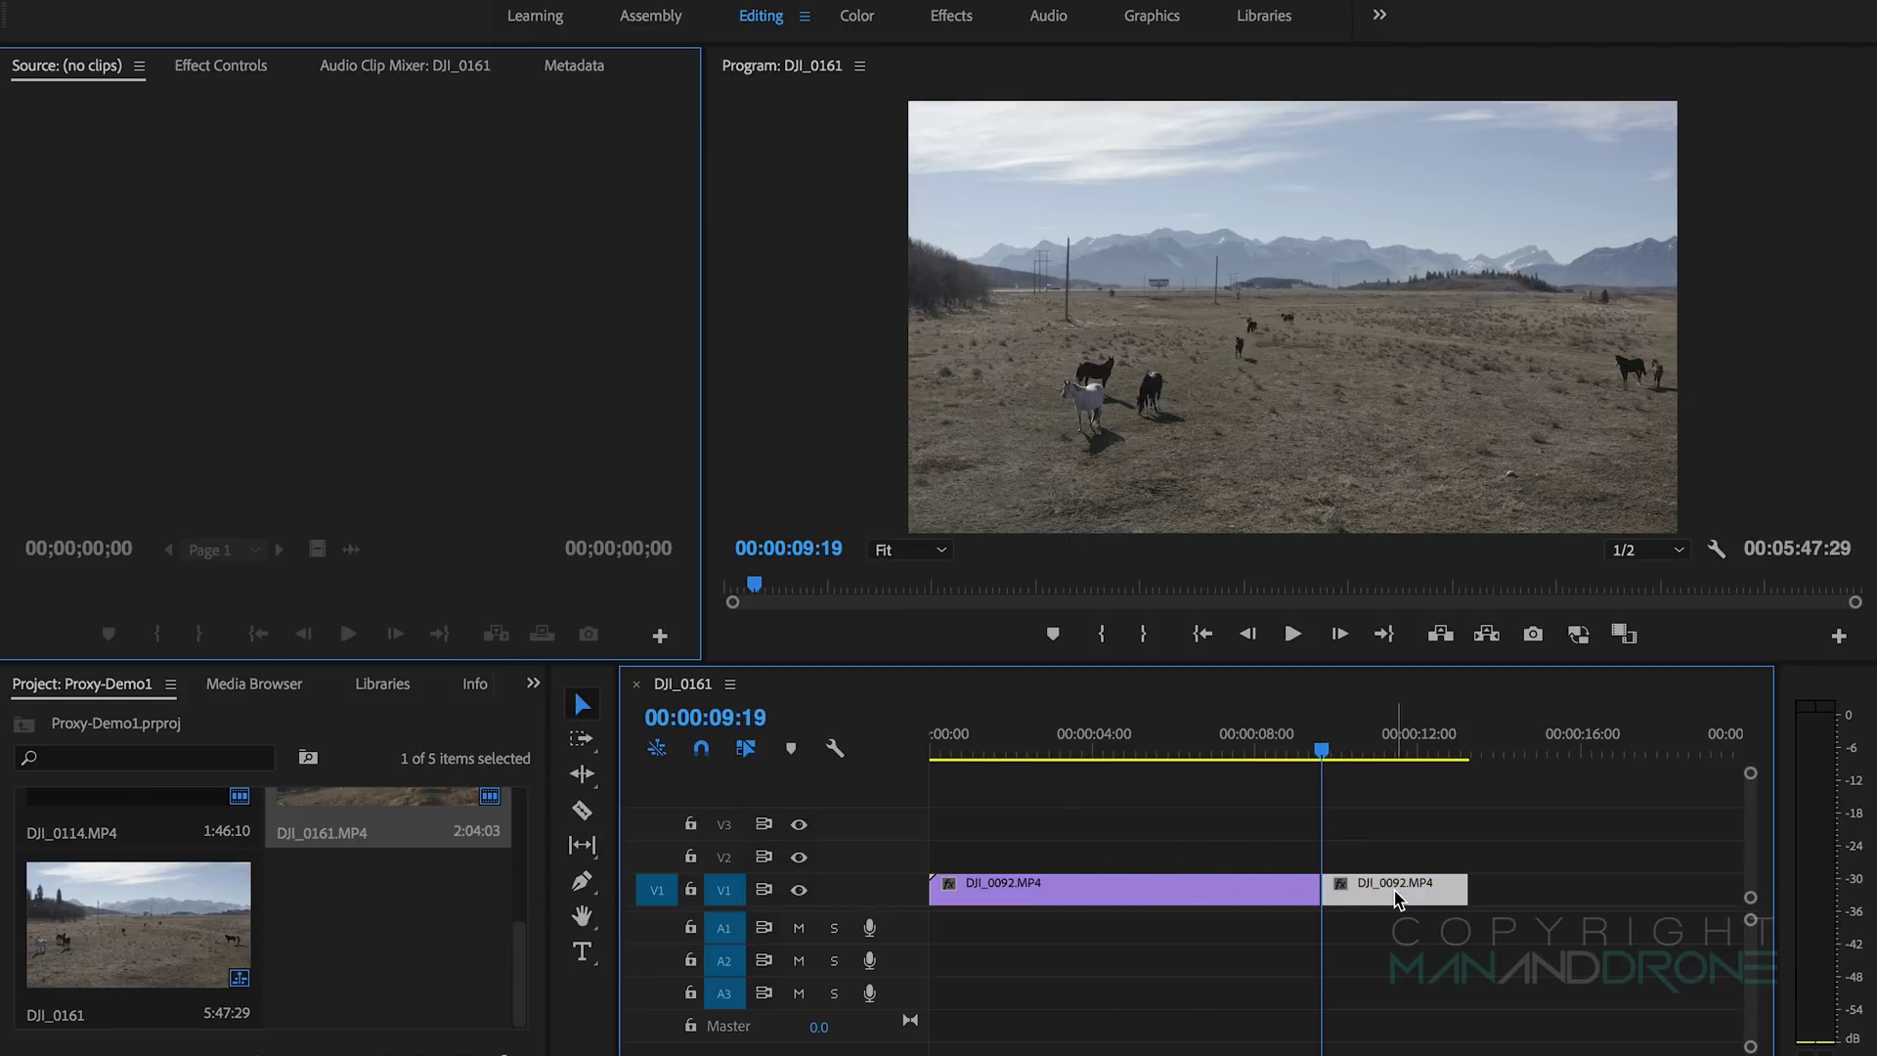
key(Delete)
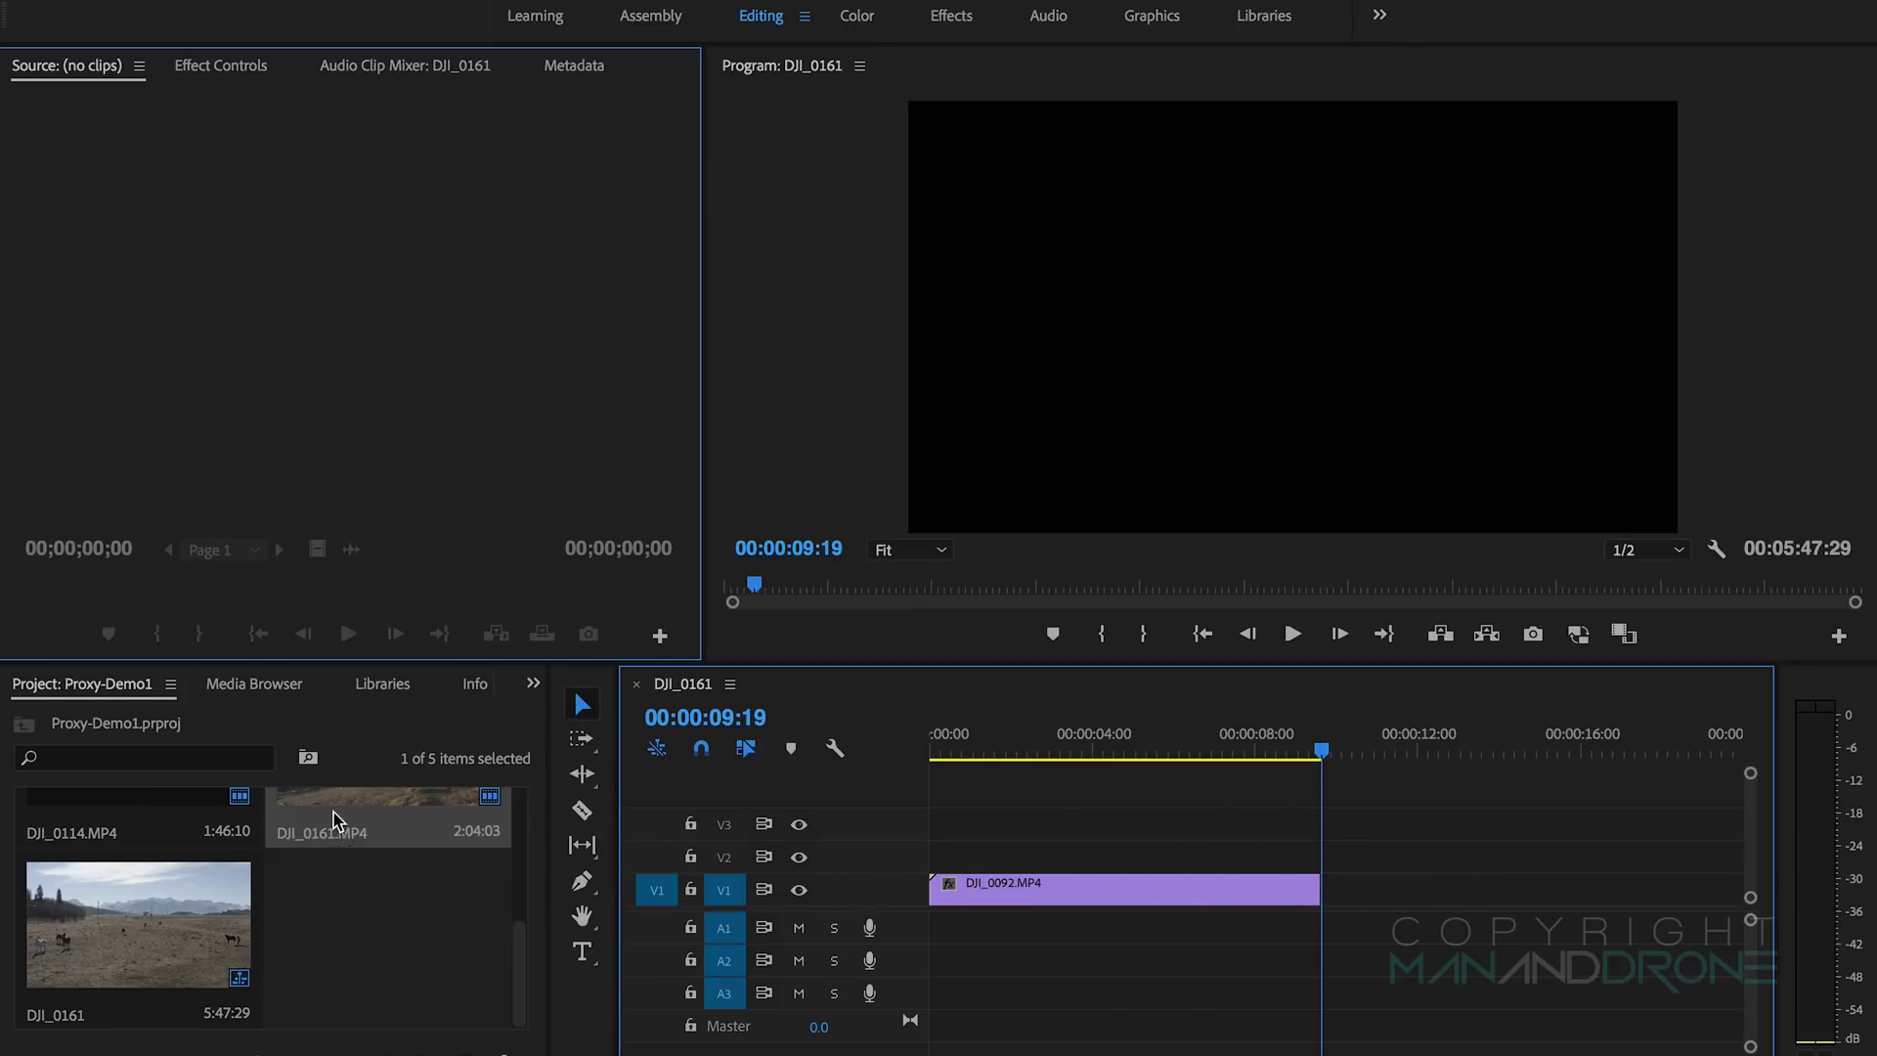
drag(332, 819, 1445, 895)
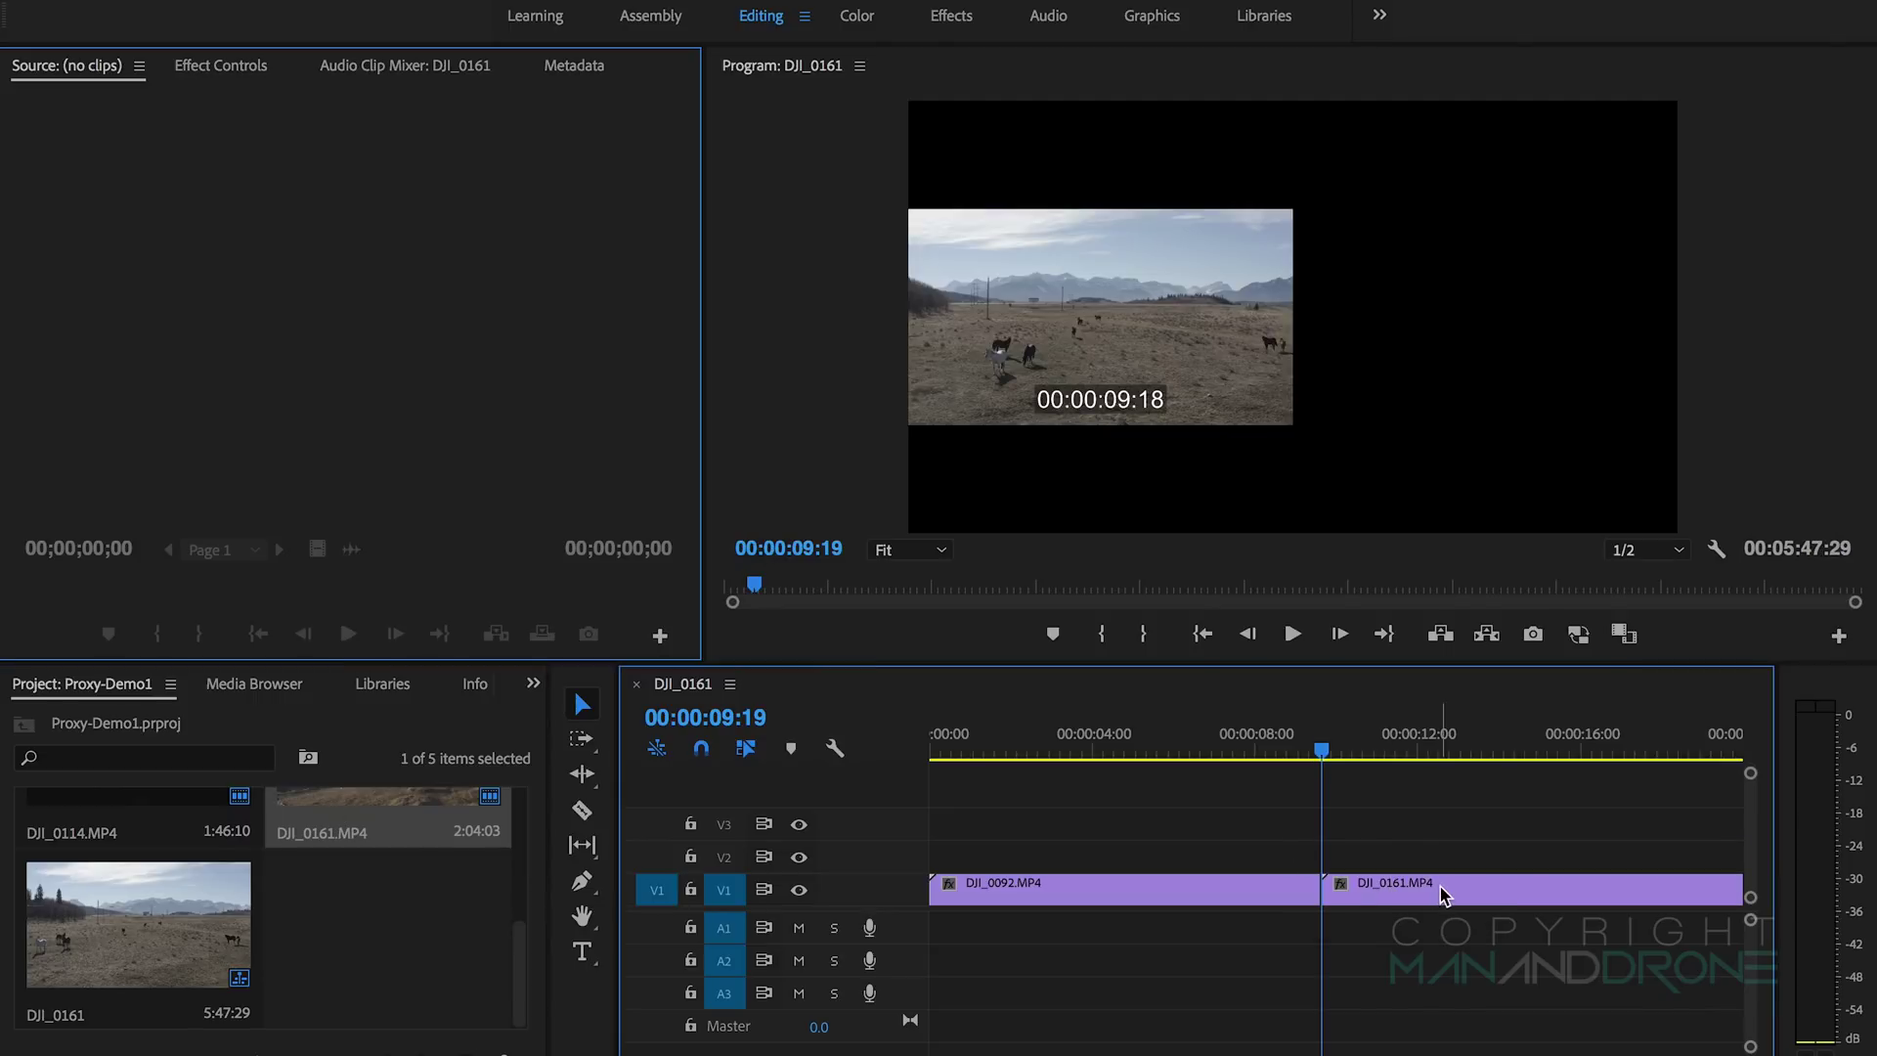
click(1396, 759)
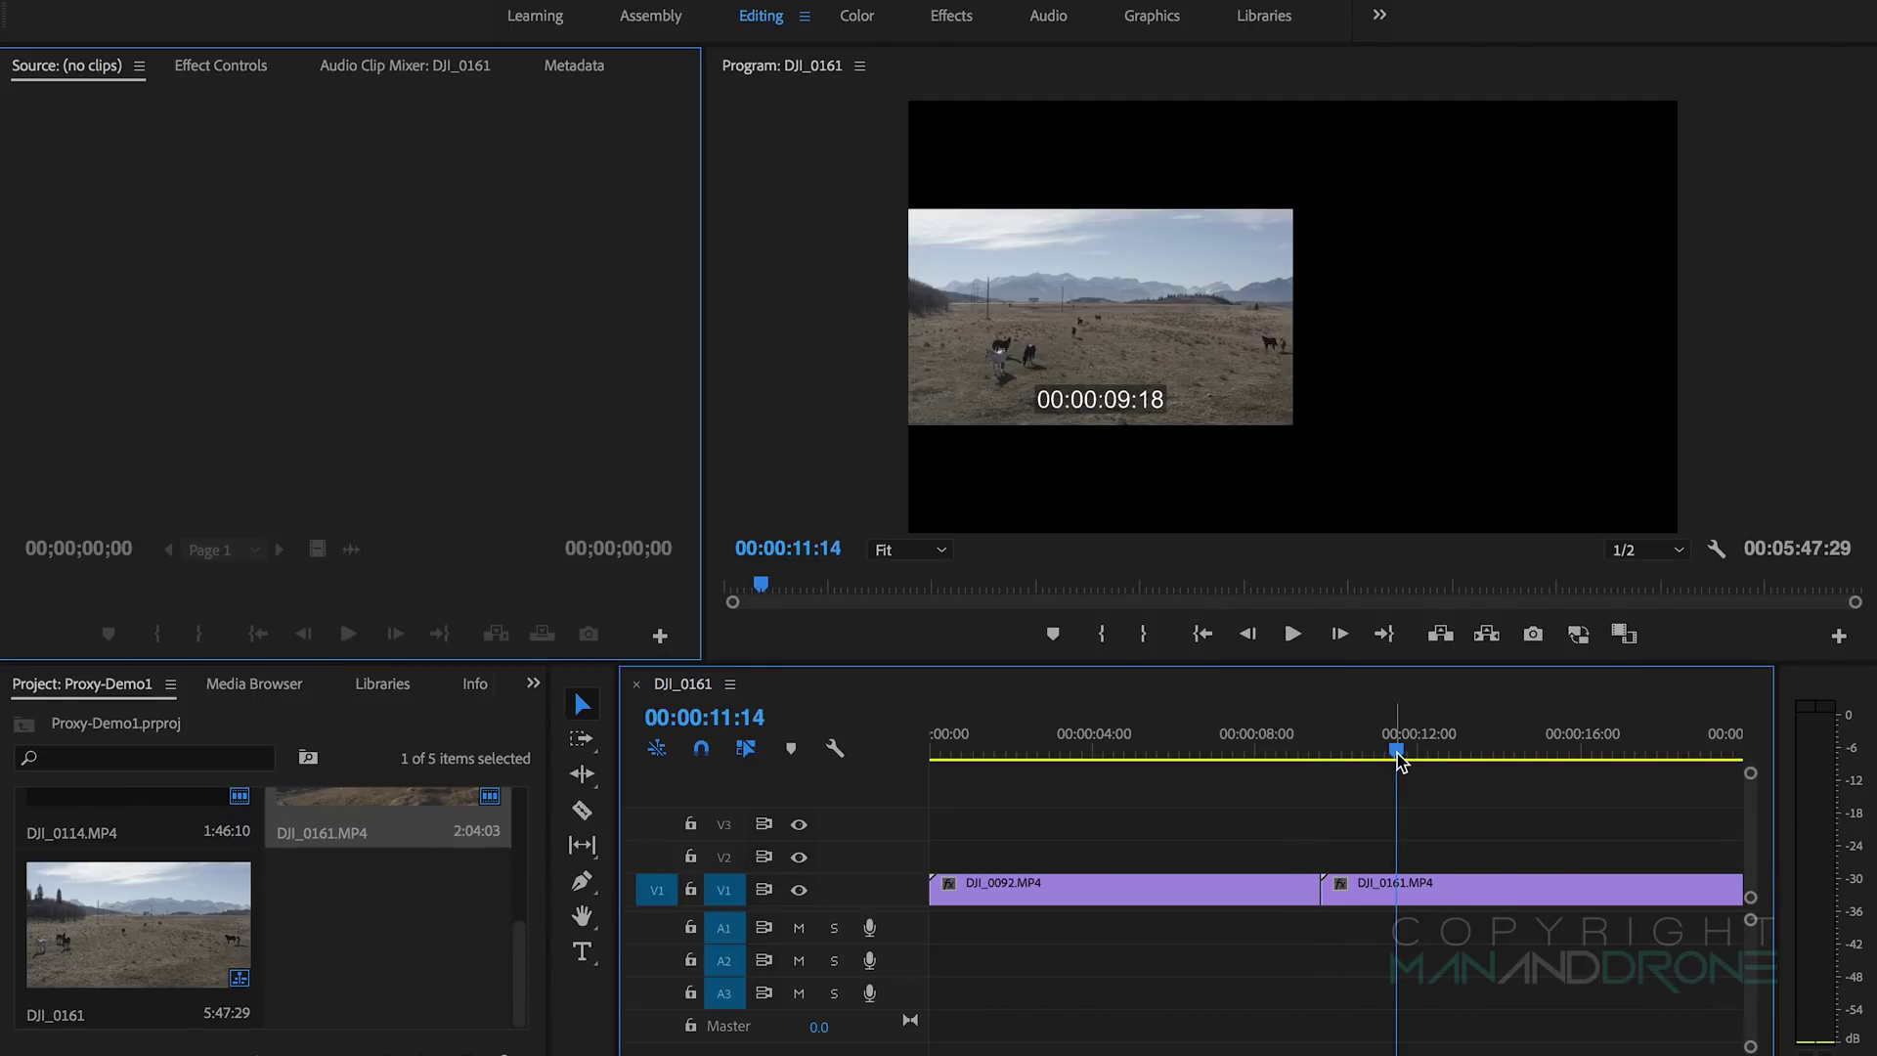
Step: Toggle proxies off and back on while scrubbing across DJI_0161 and the other clip
click(1578, 633)
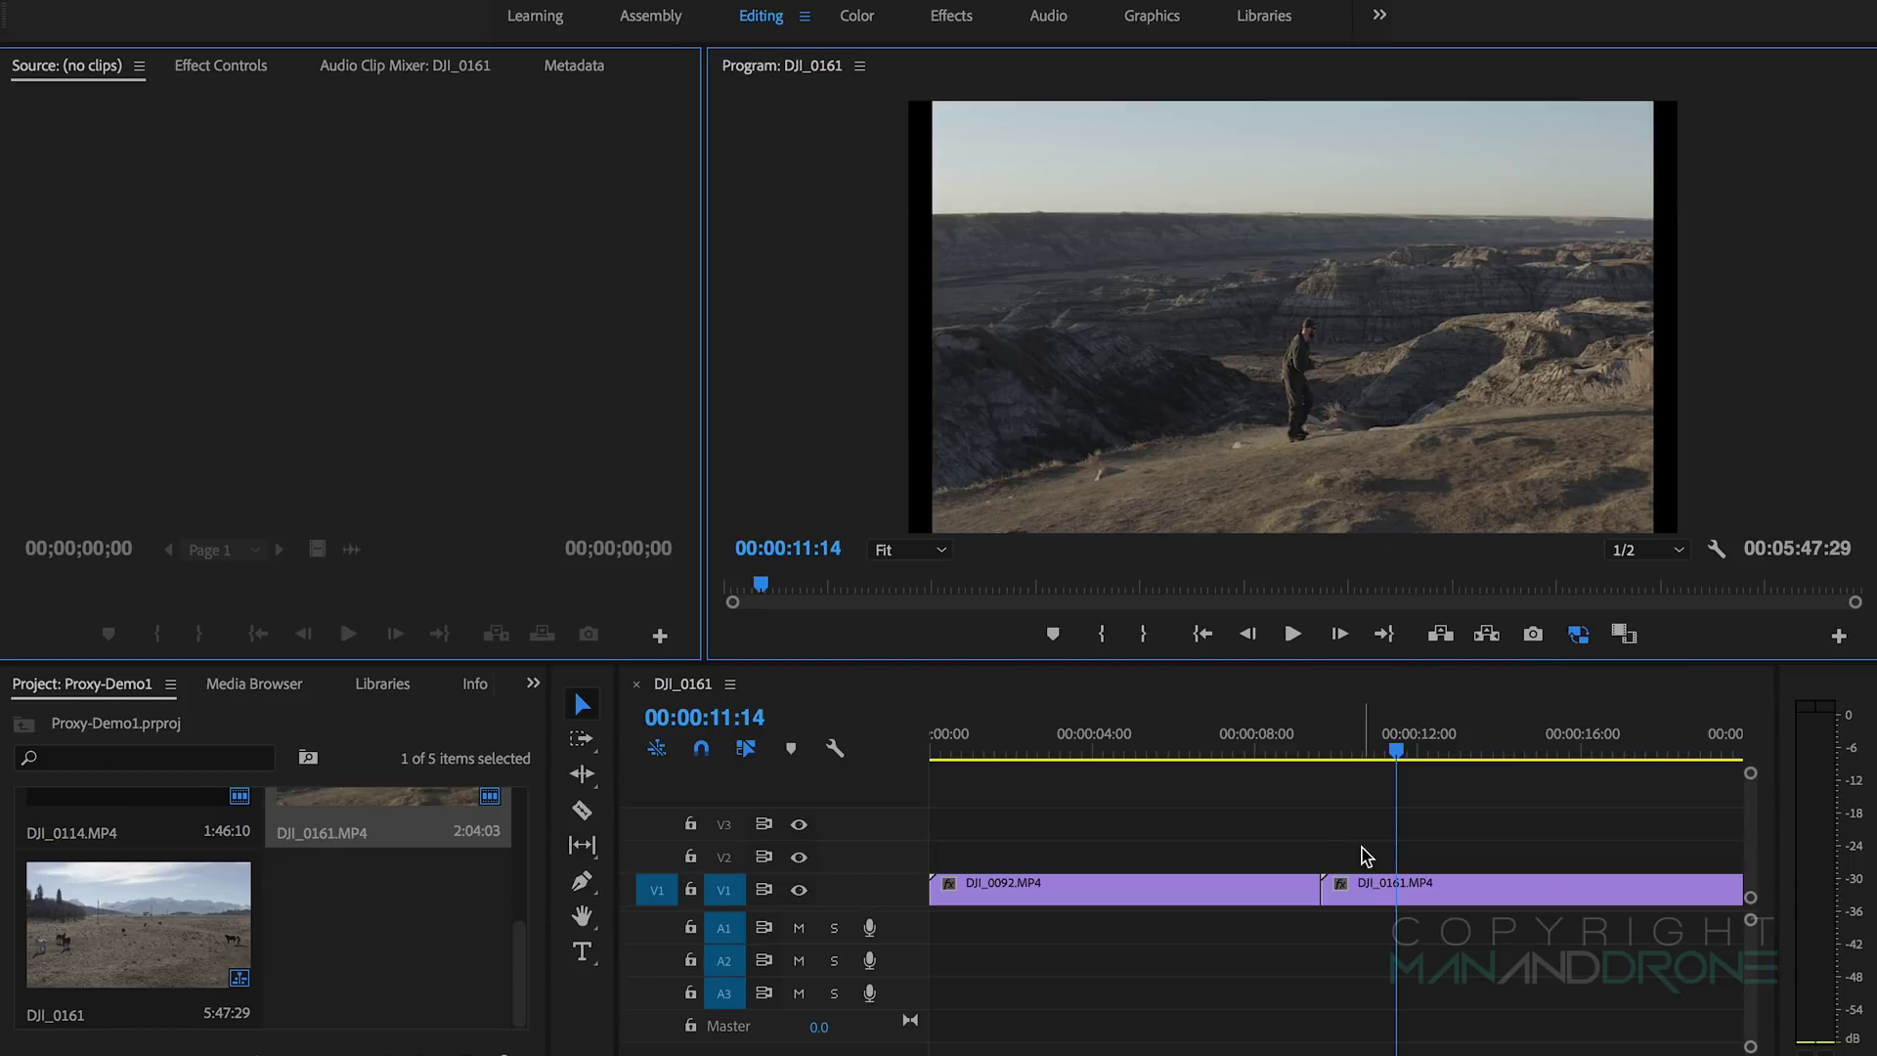
drag(1398, 755, 1218, 759)
click(1578, 633)
click(1578, 633)
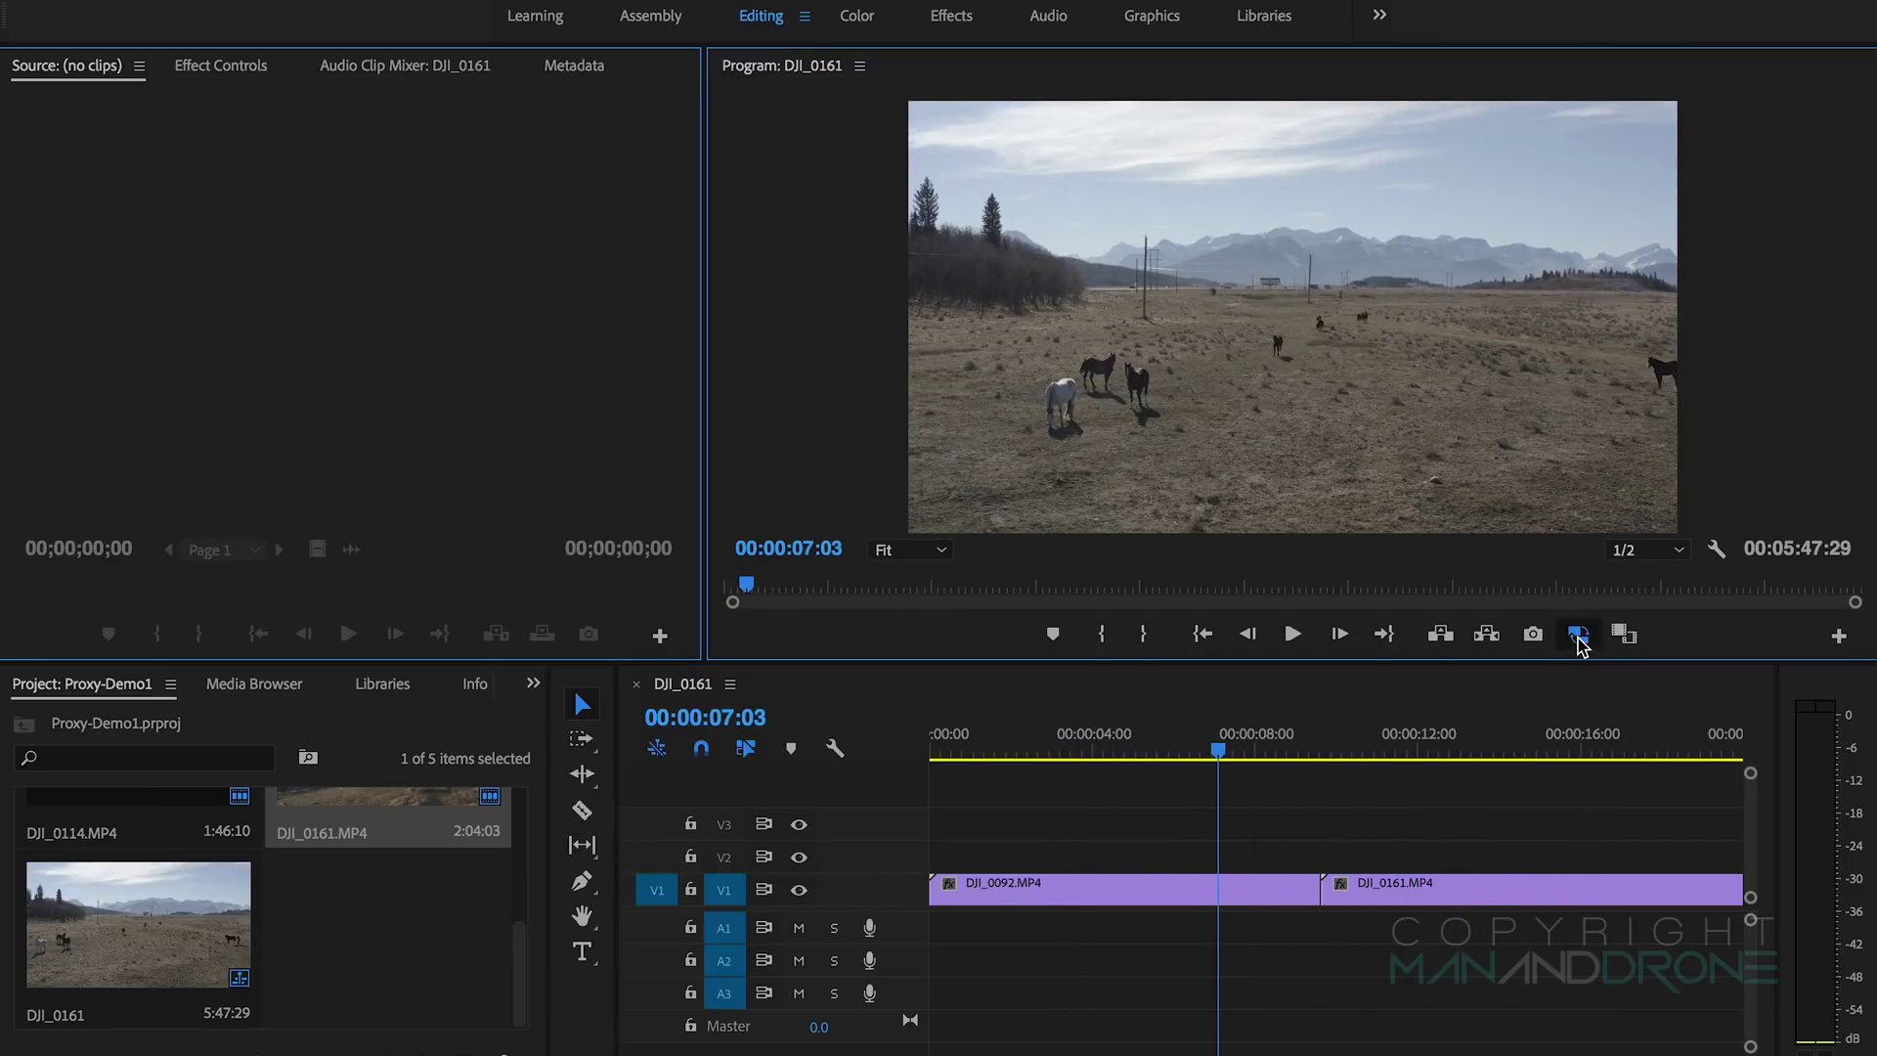
Step: Scrub at 1/4 Program monitor playback resolution, then set it to Full and switch to the Color workspace
click(1644, 553)
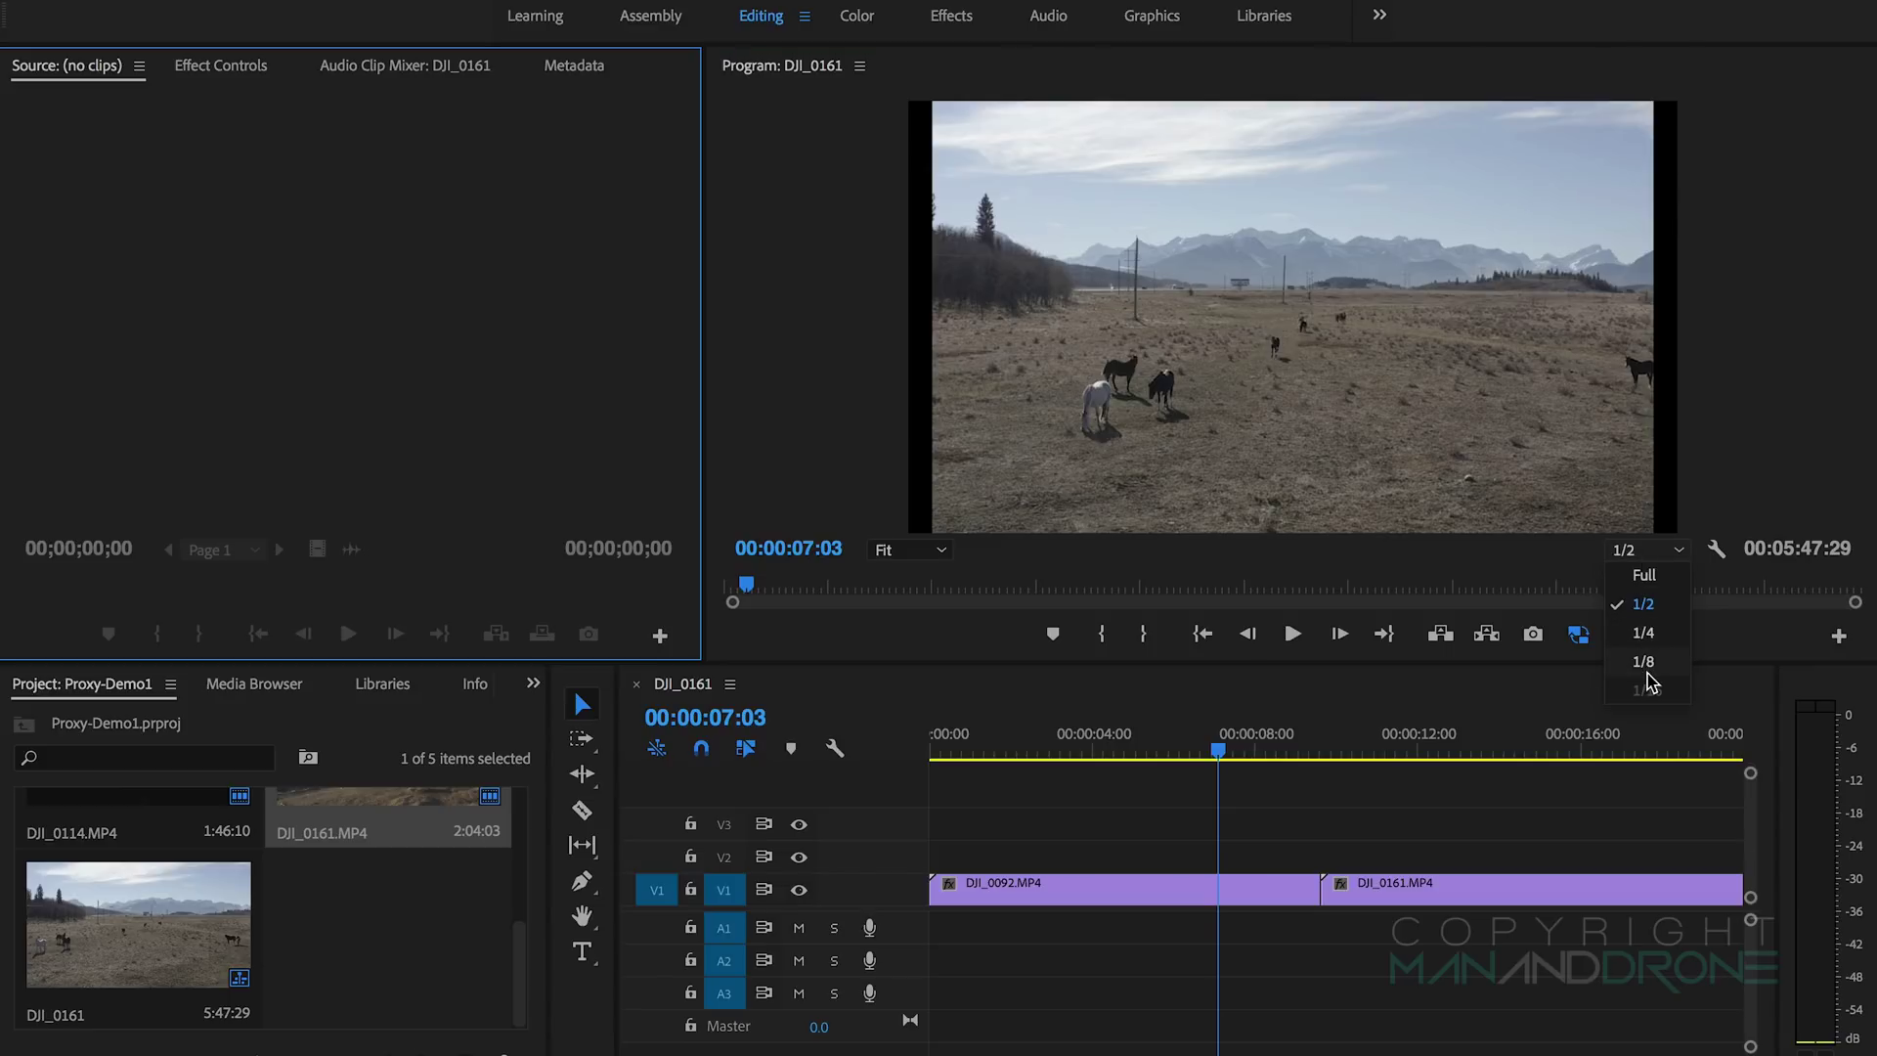
click(1645, 634)
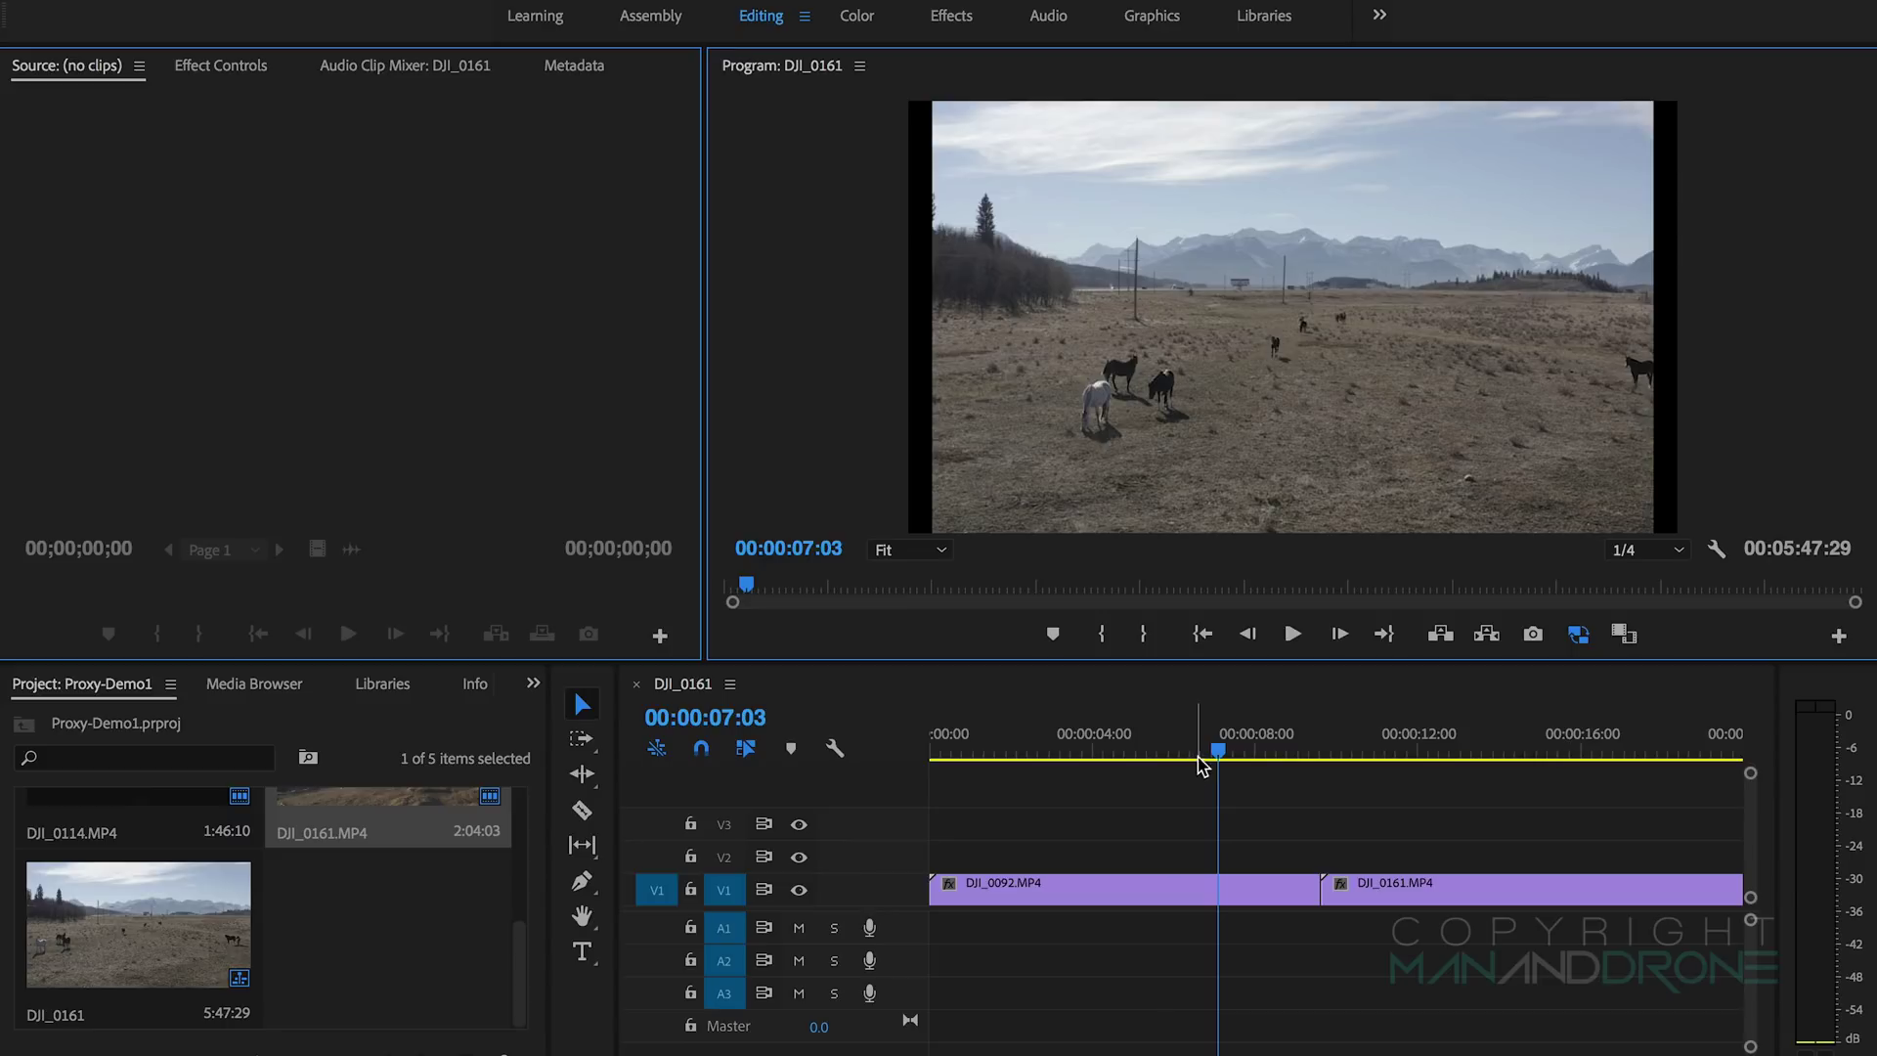
drag(1217, 751, 1479, 830)
click(1647, 549)
click(1659, 577)
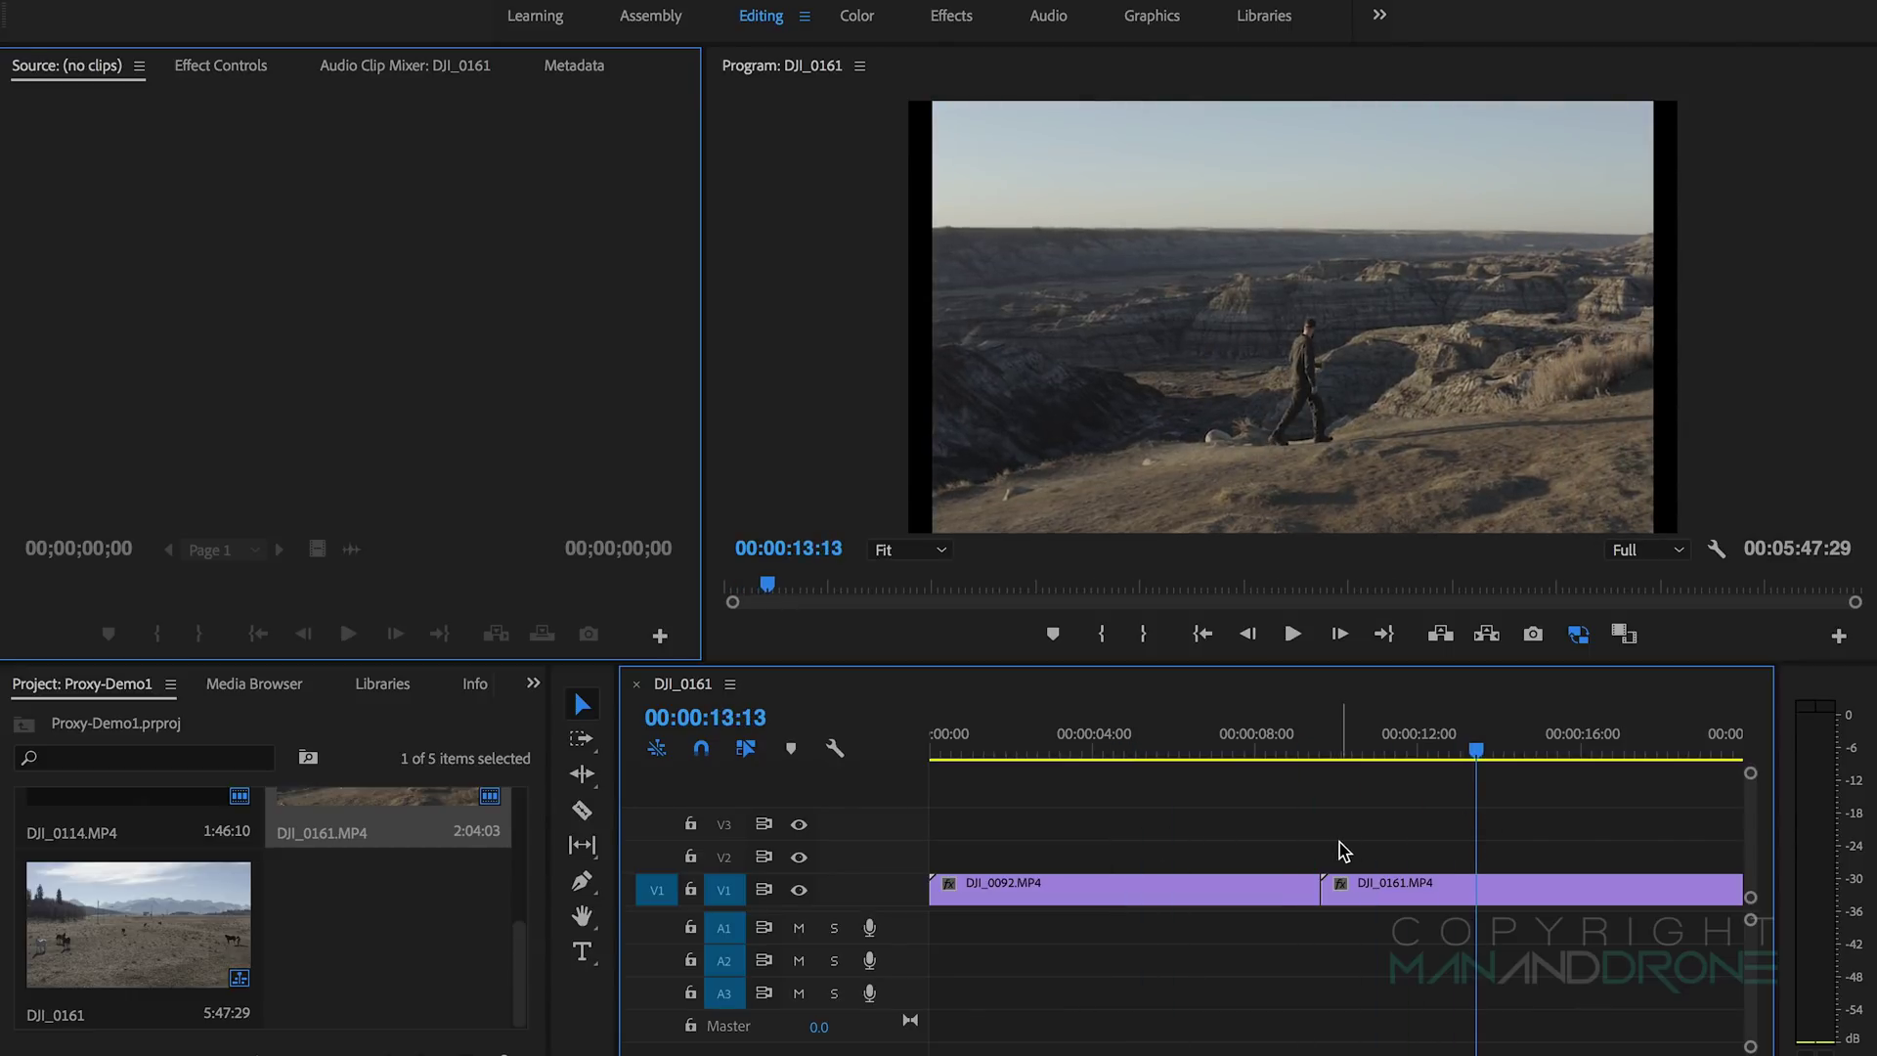
click(854, 18)
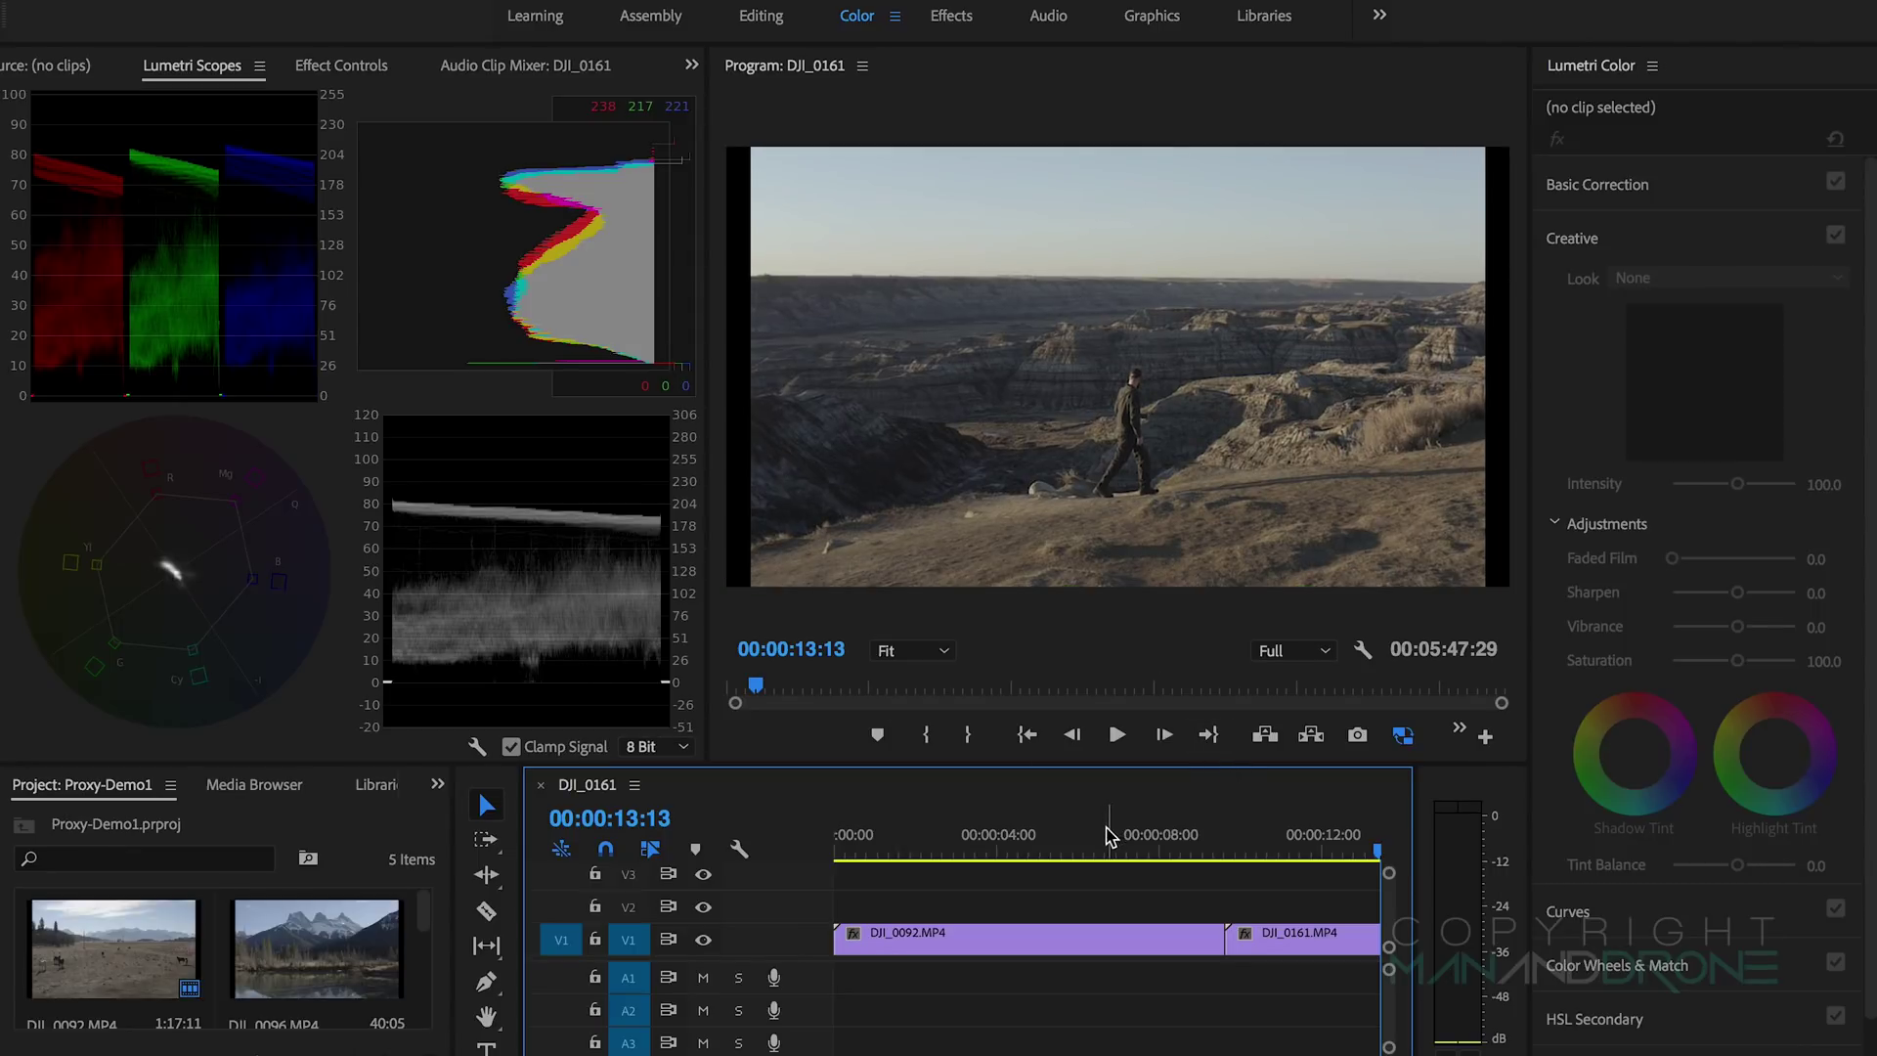
Step: Park the playhead on DJI_0161 and keep the playback resolution at Full
click(1015, 846)
drag(1014, 846, 1222, 848)
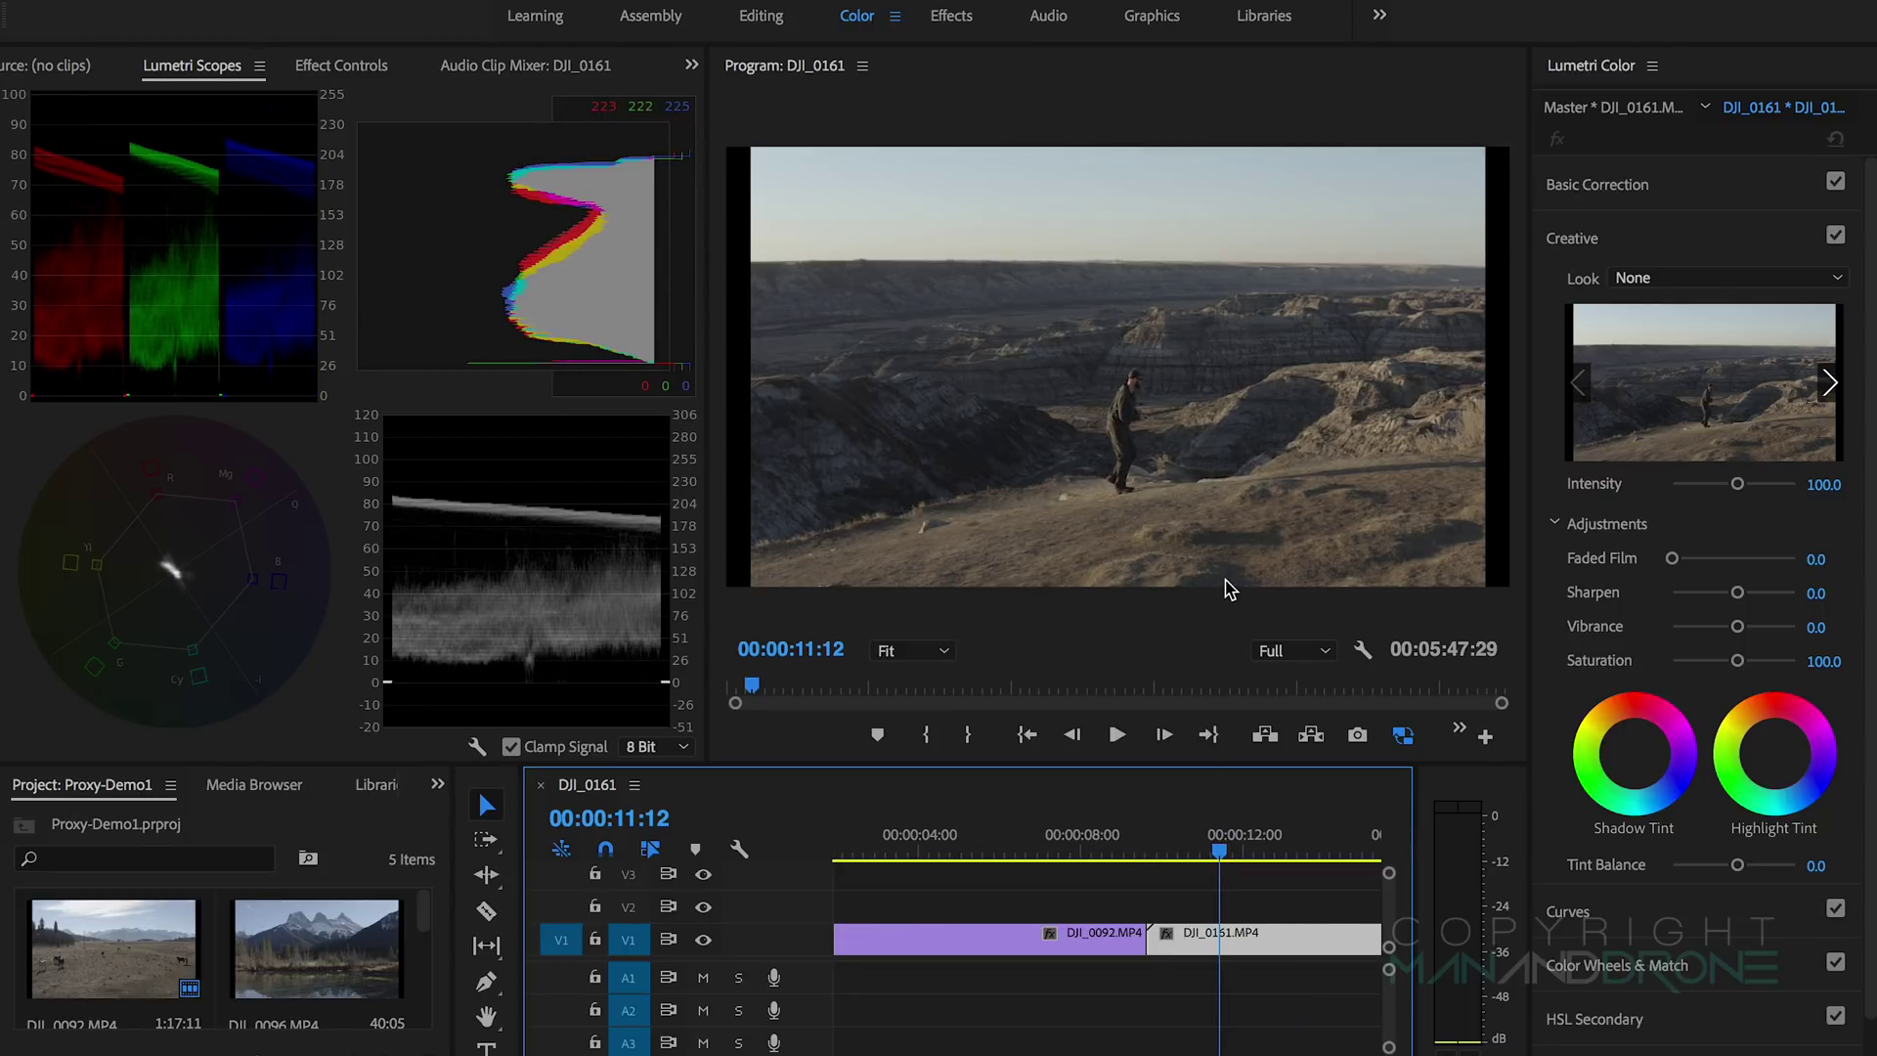
click(1312, 652)
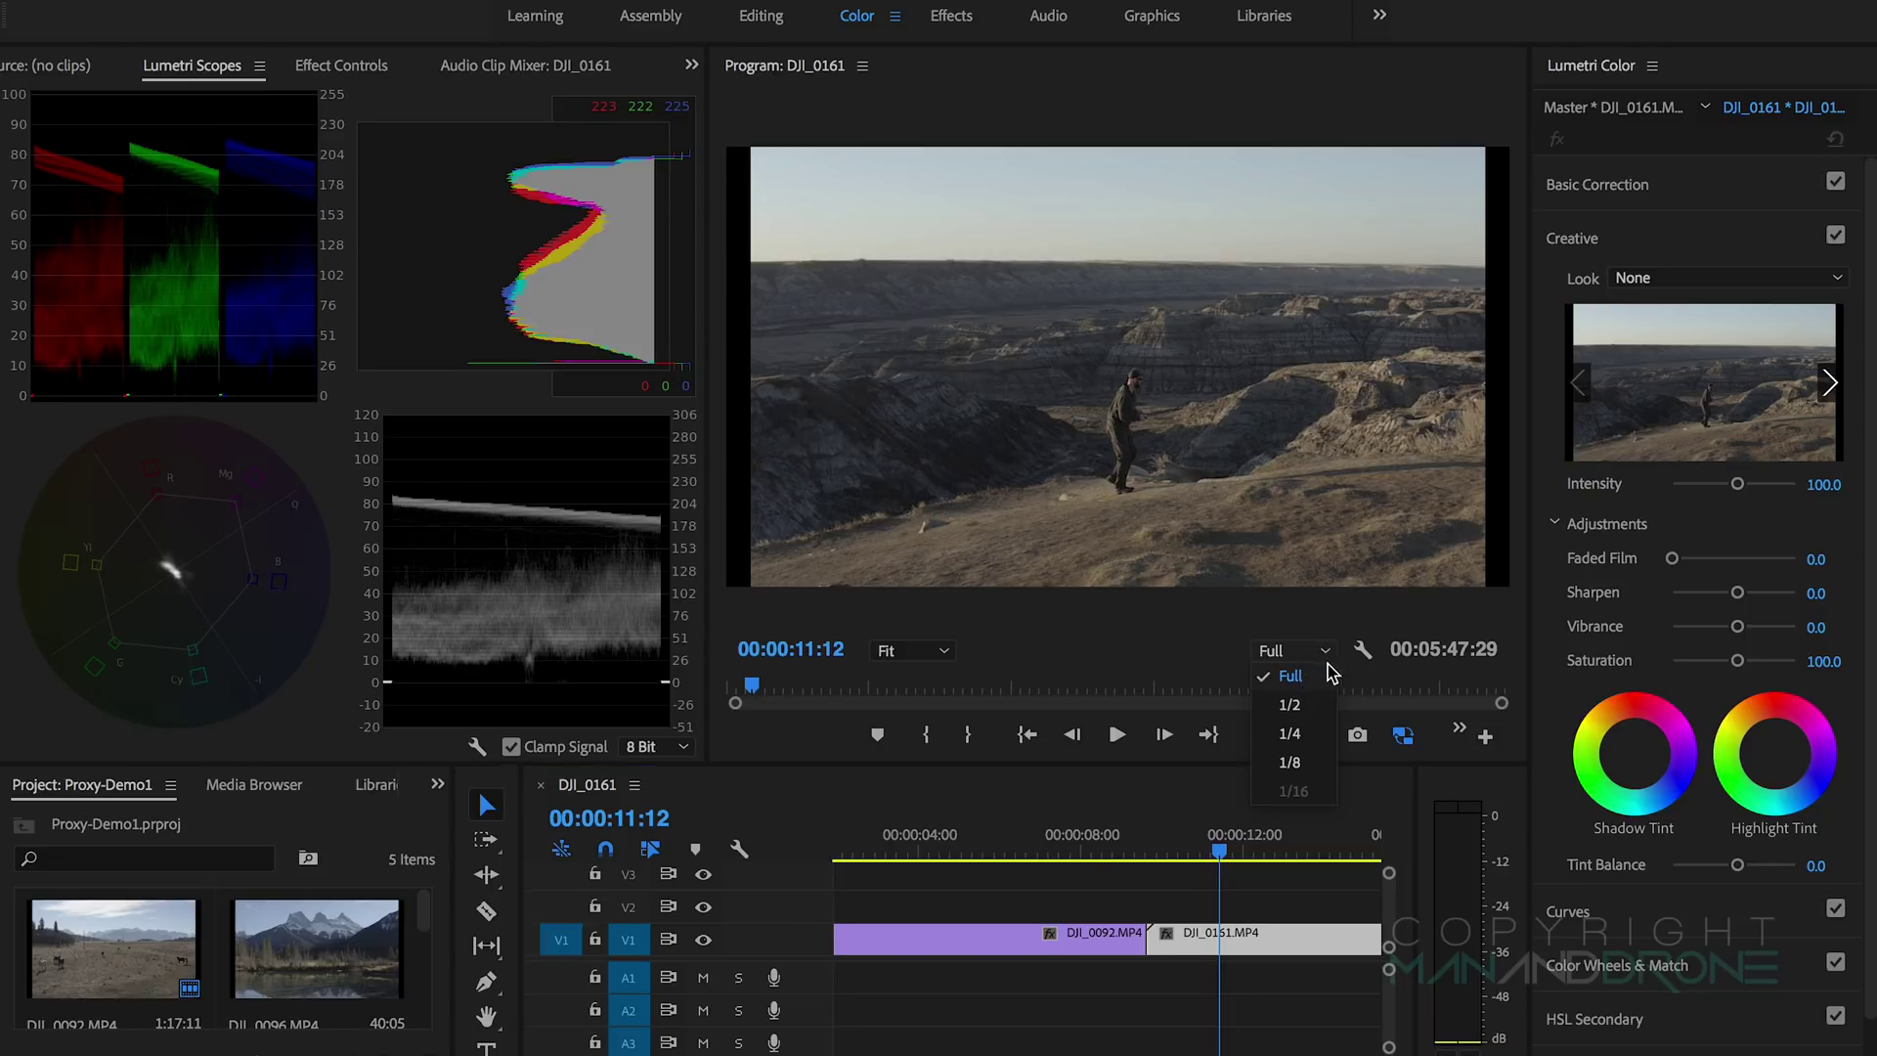
click(1328, 675)
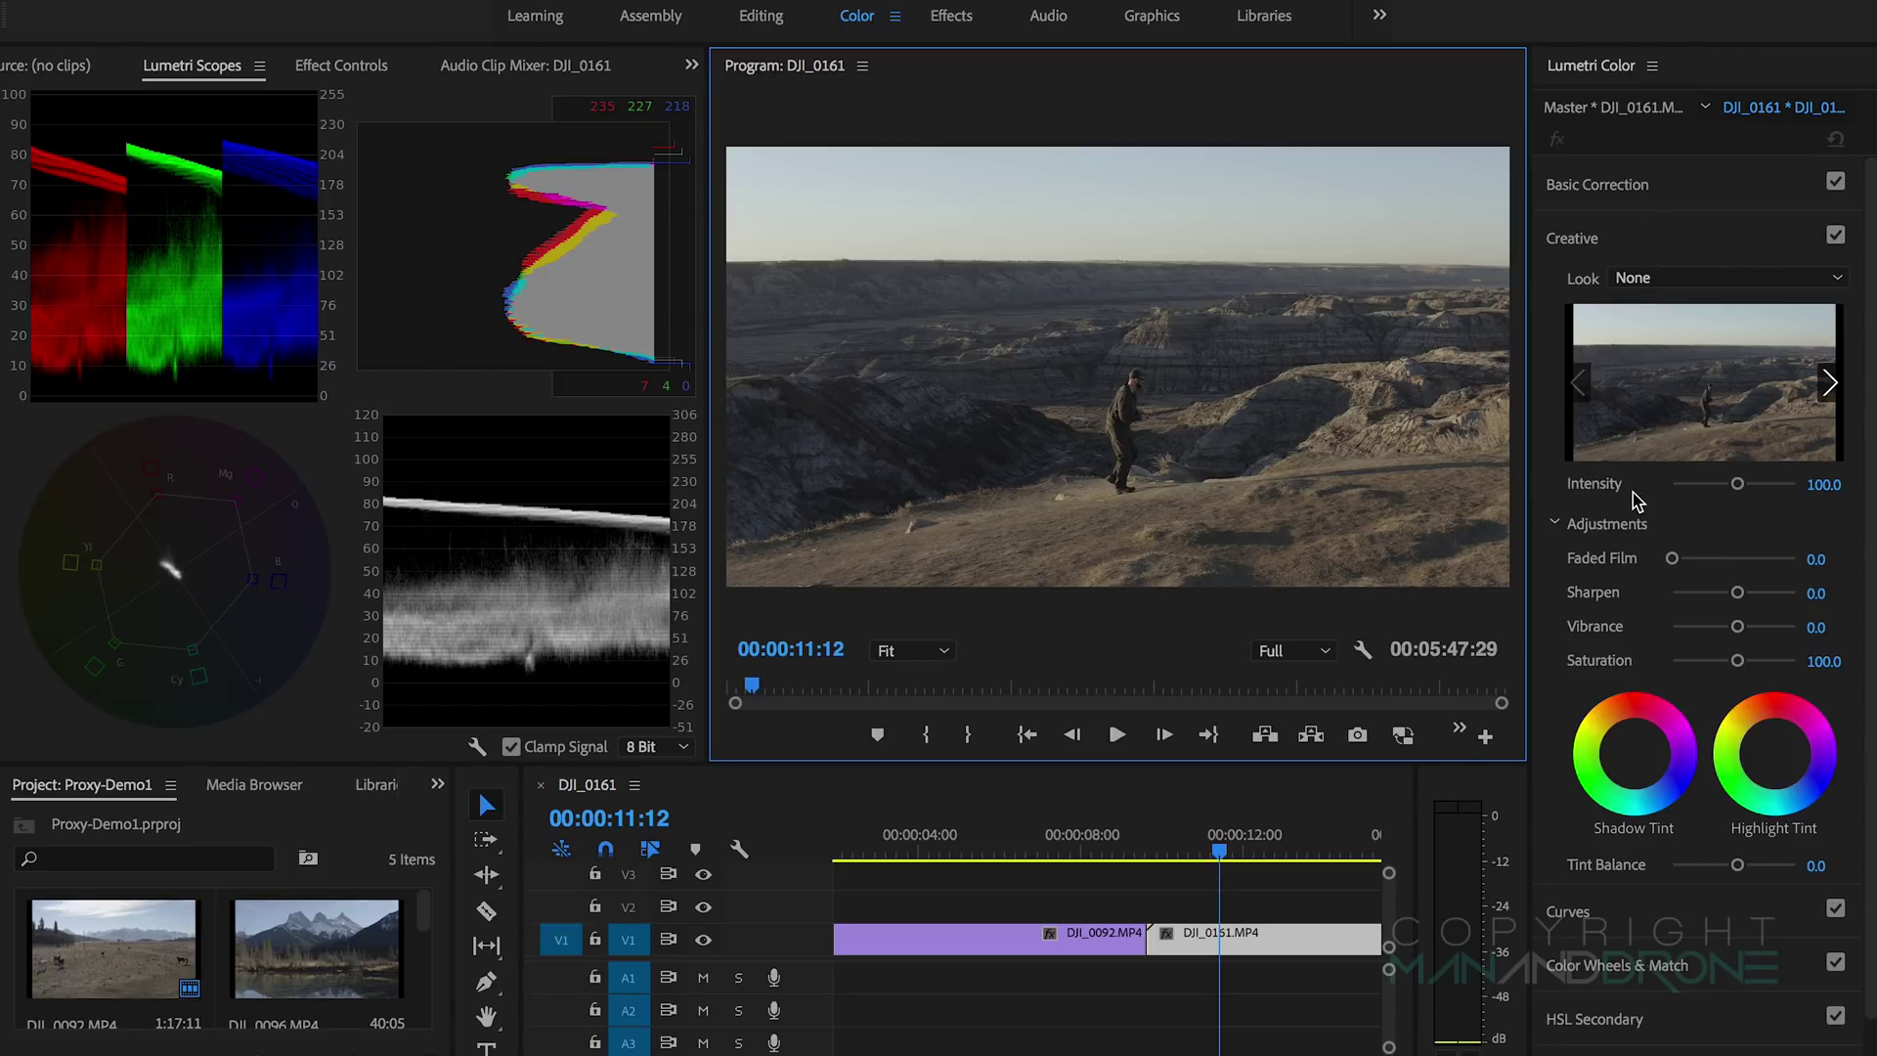
Step: Apply DLog-M+to+Rec709.cube as the Creative look and lower its Intensity to 71.6
click(1665, 282)
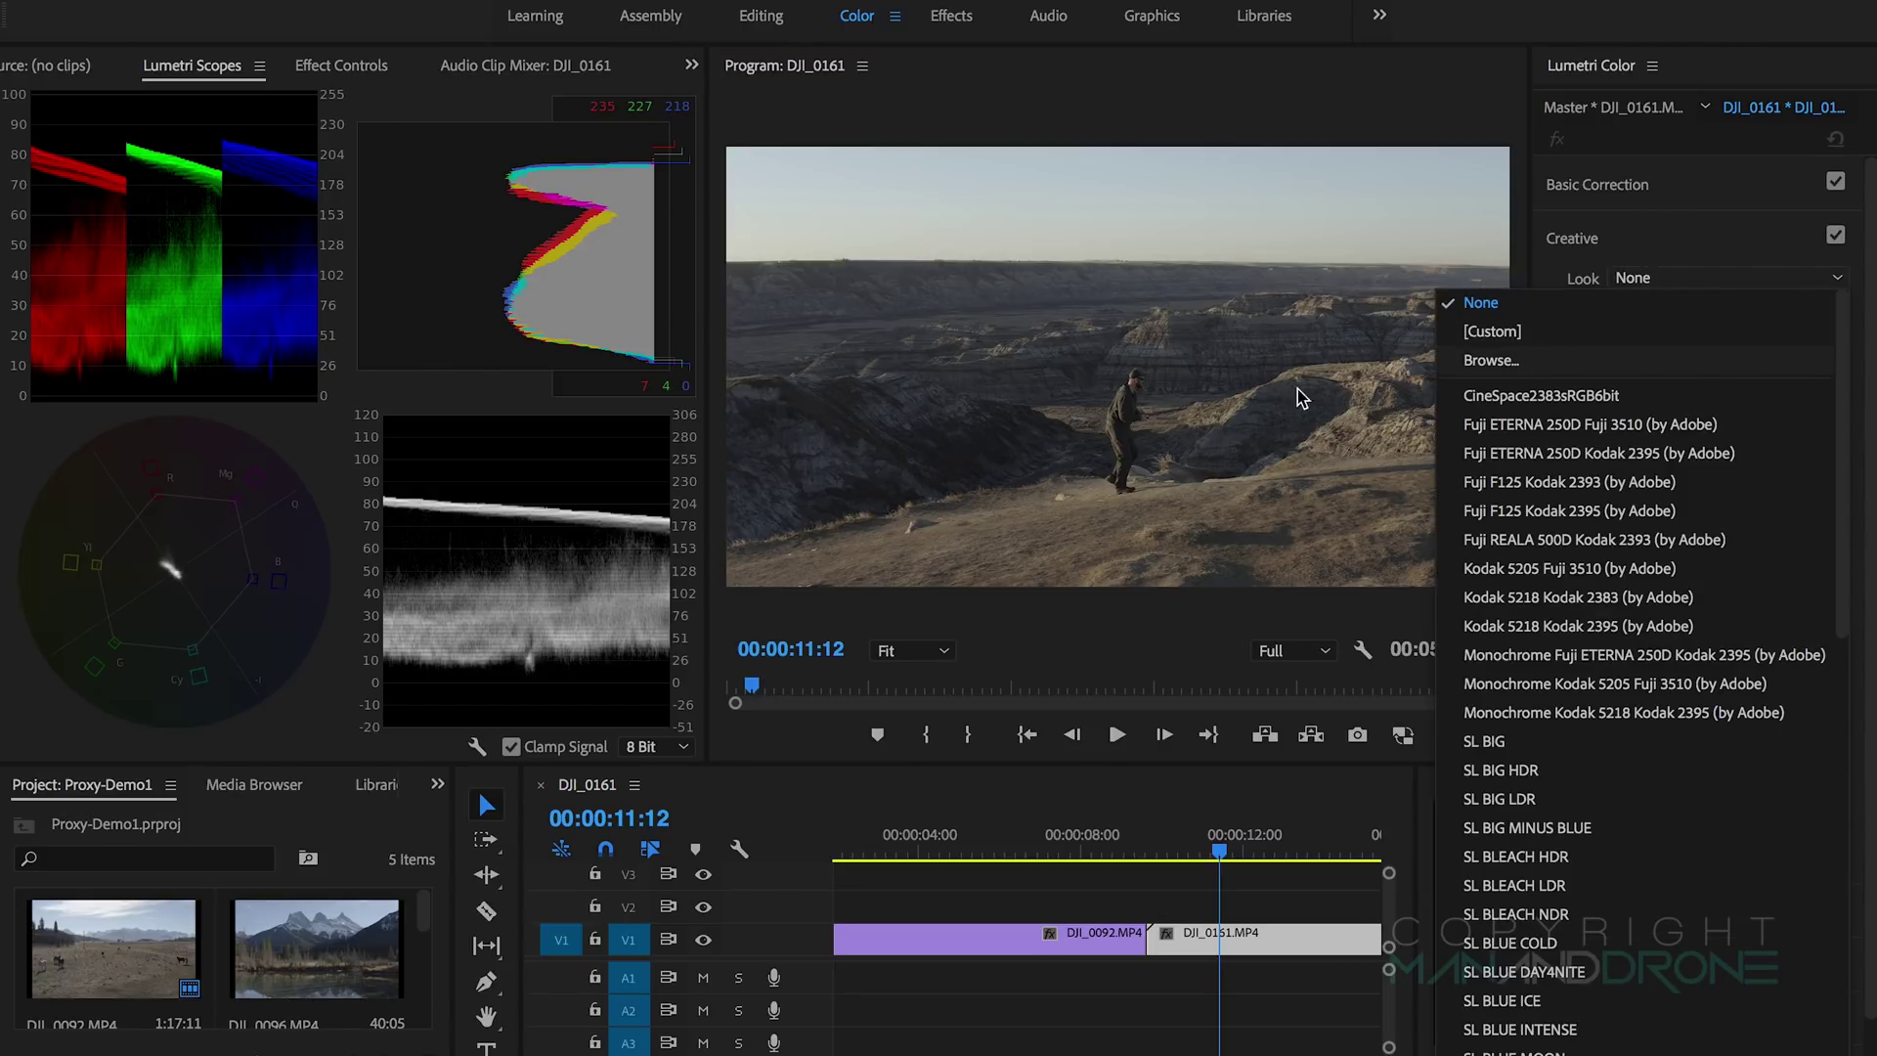
key(Down)
key(Down)
key(Return)
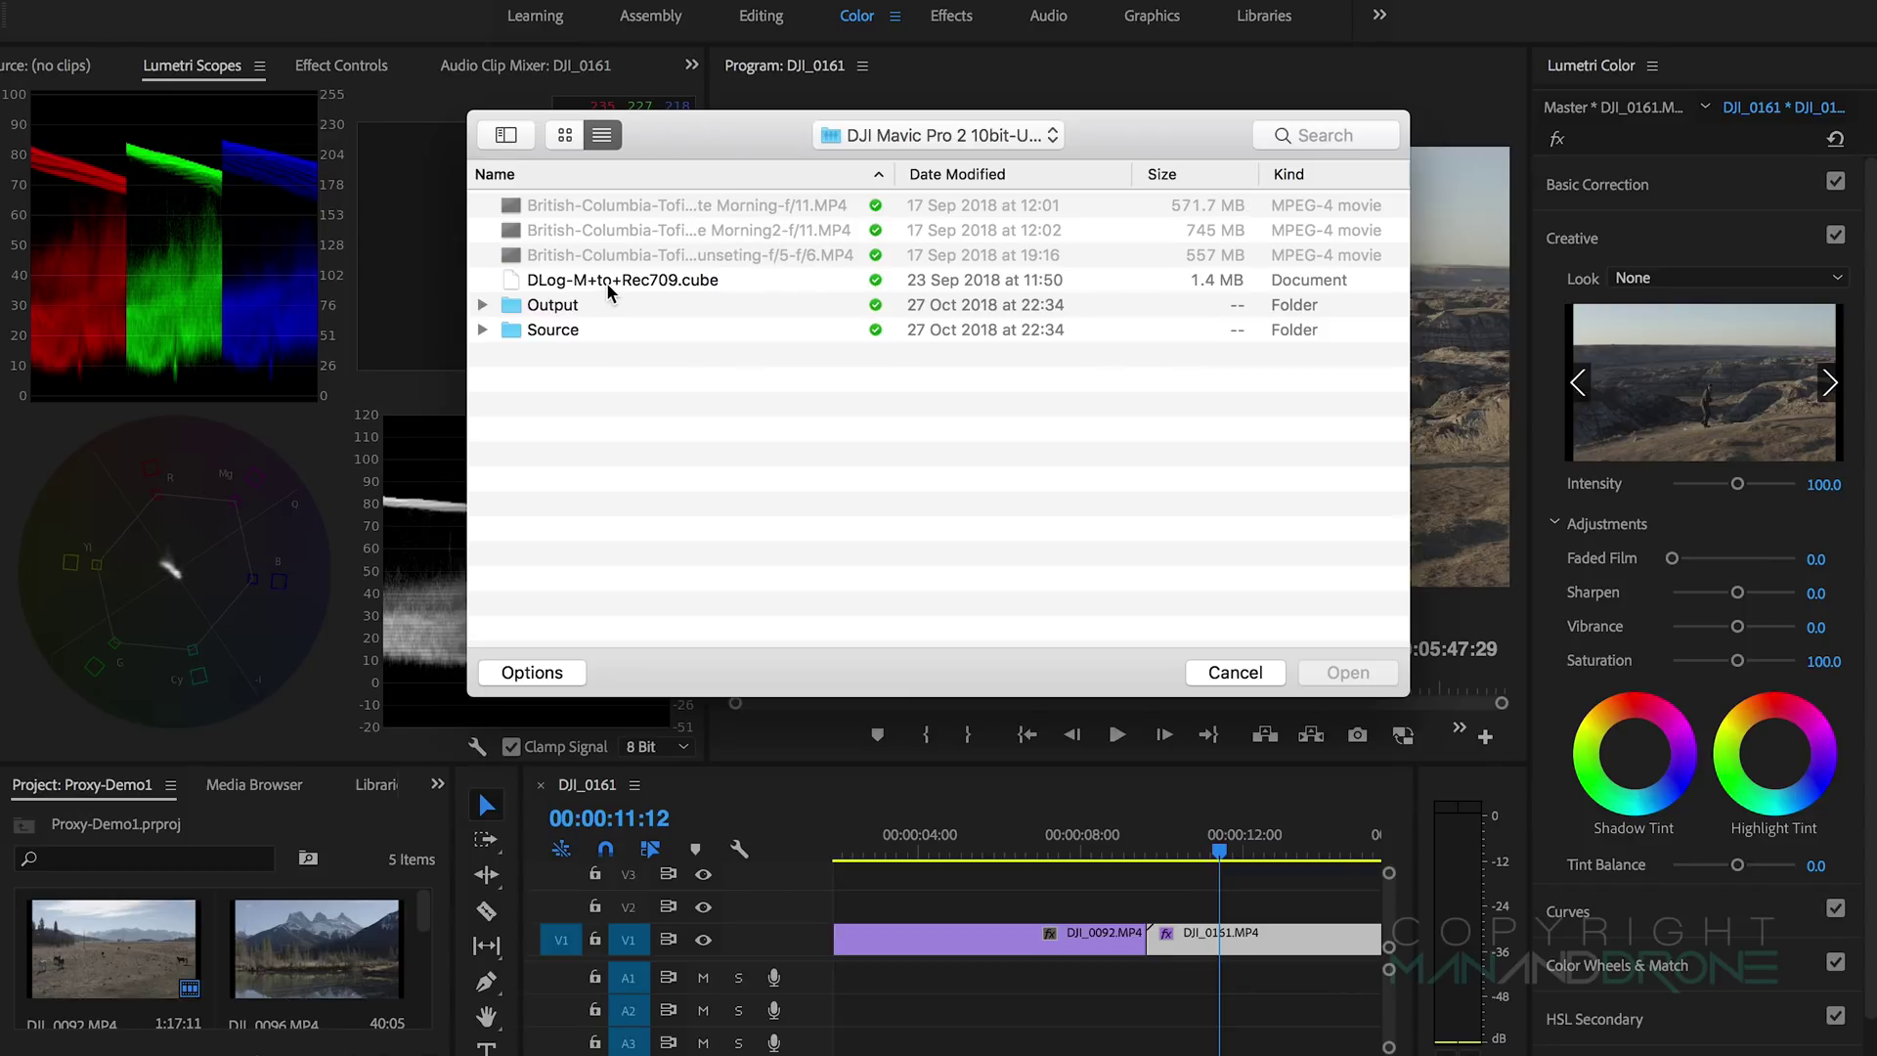
double_click(608, 284)
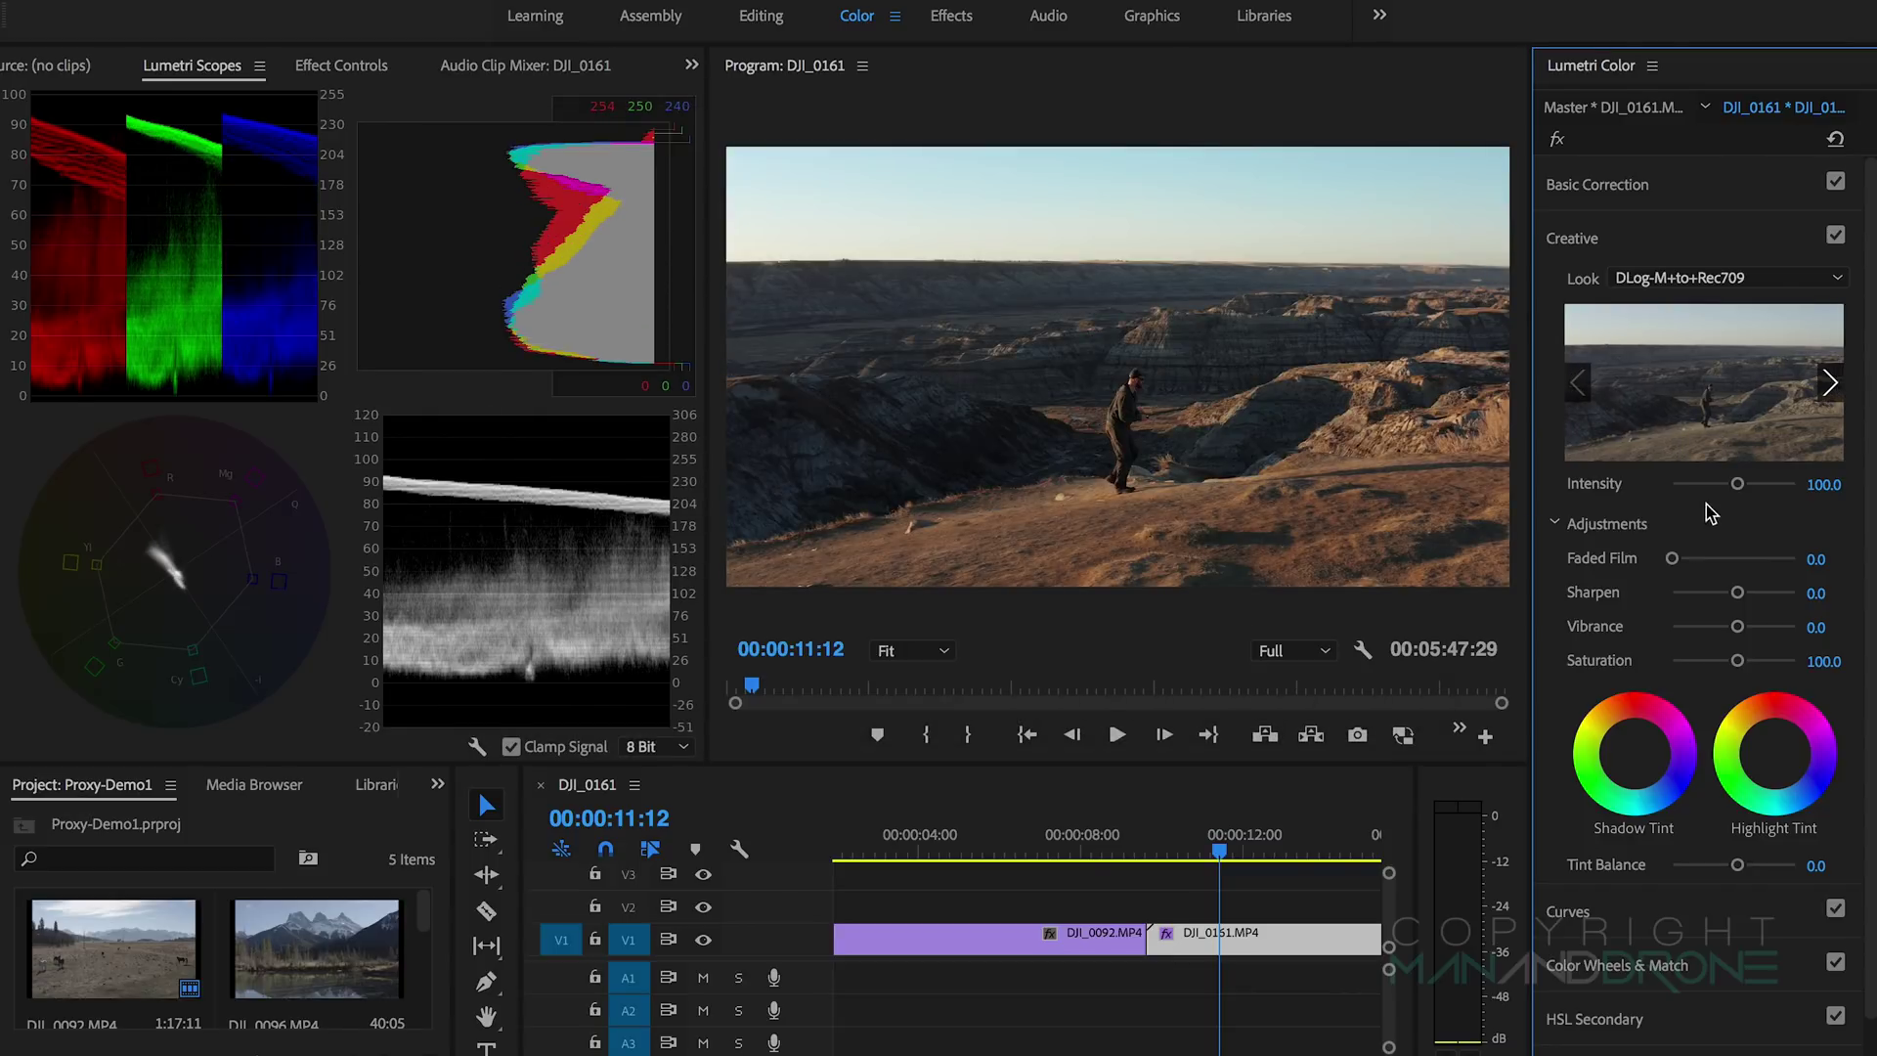
drag(1725, 484, 1716, 486)
click(1053, 648)
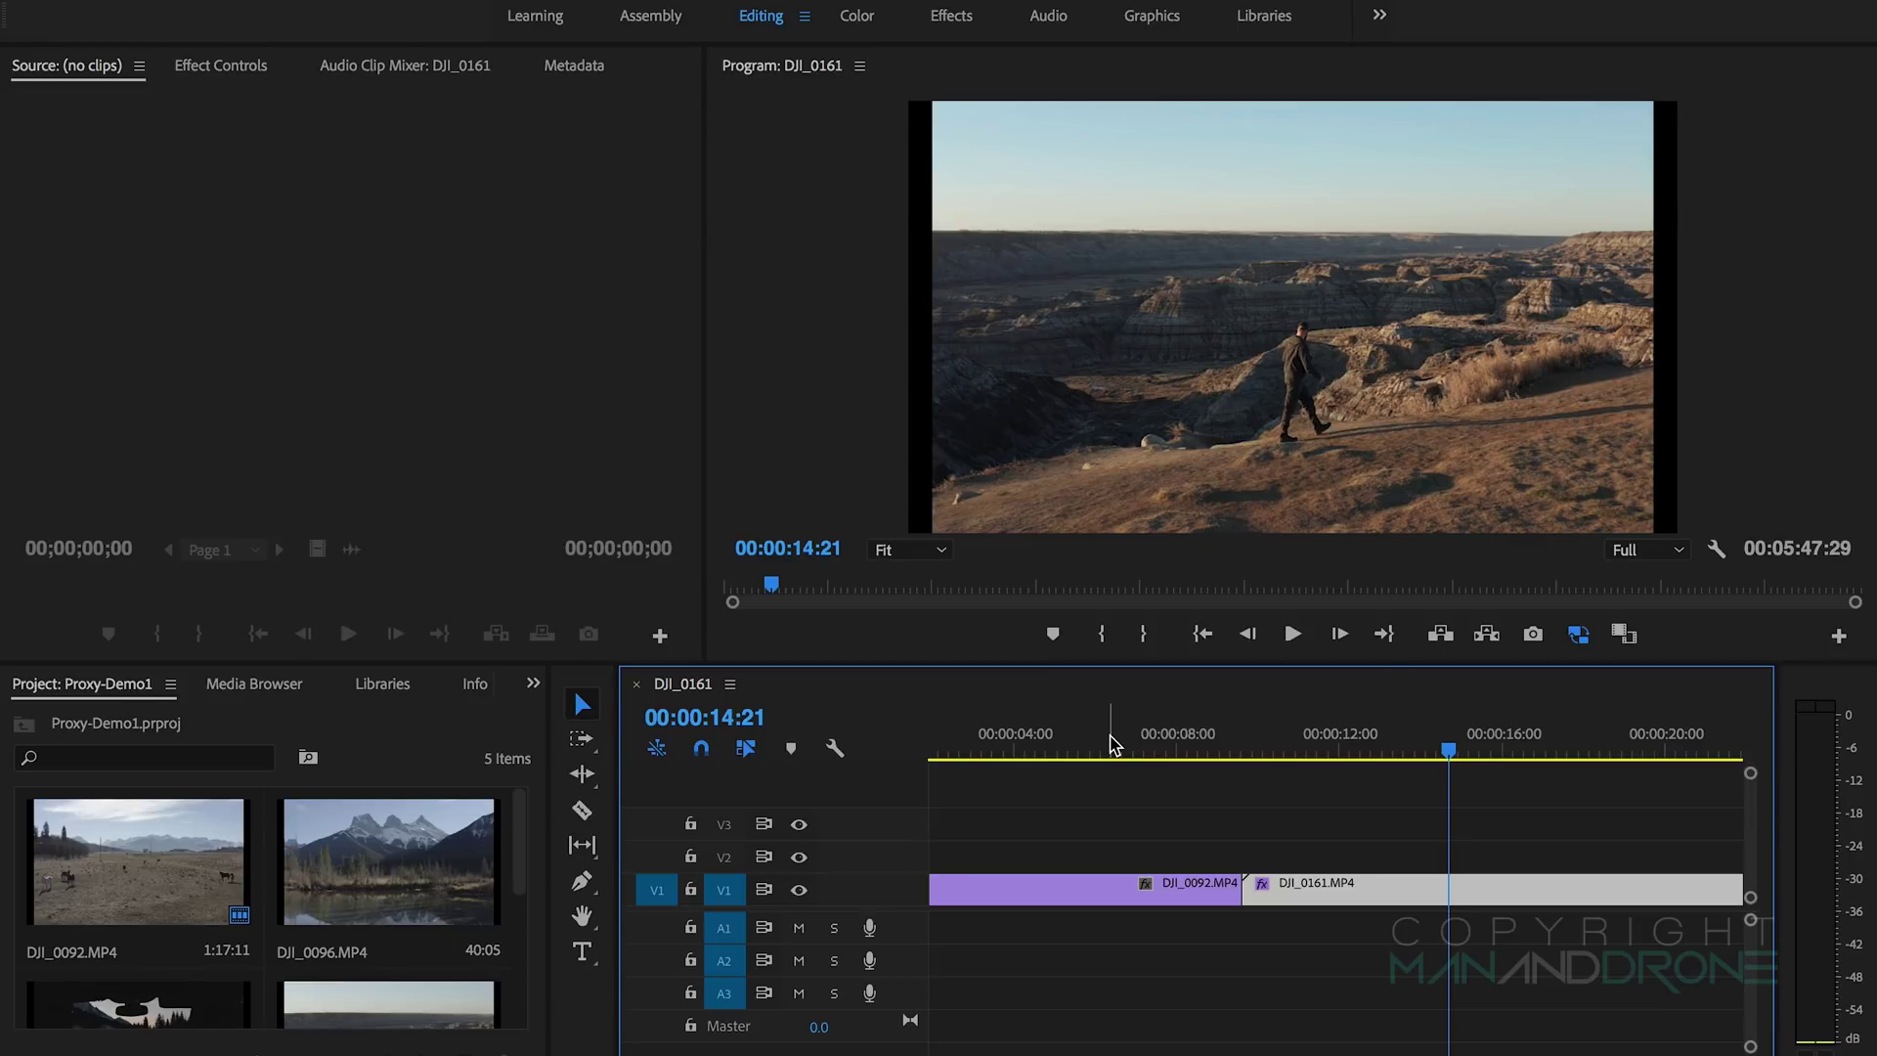
drag(519, 826, 506, 870)
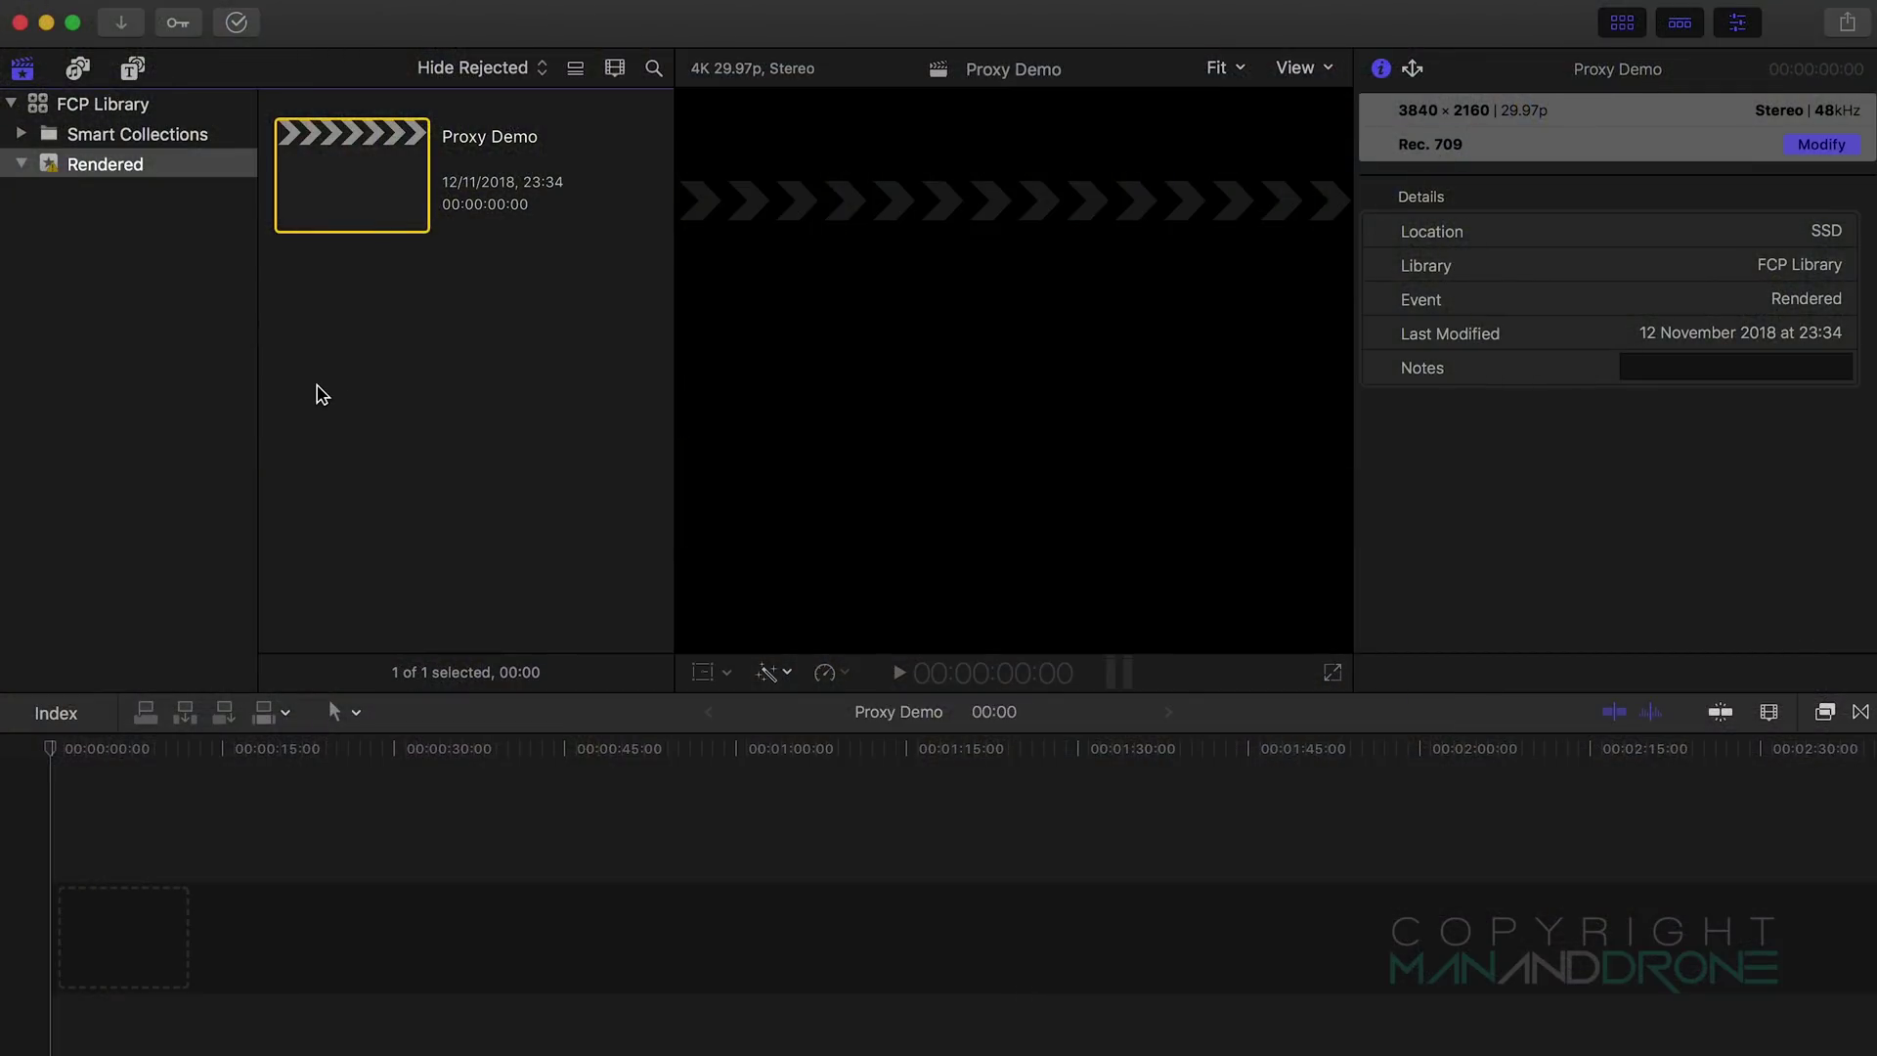
Step: Import clips DJI_0183 through DJI_0207 into a new Proxy Demo event, creating proxy media
click(220, 3)
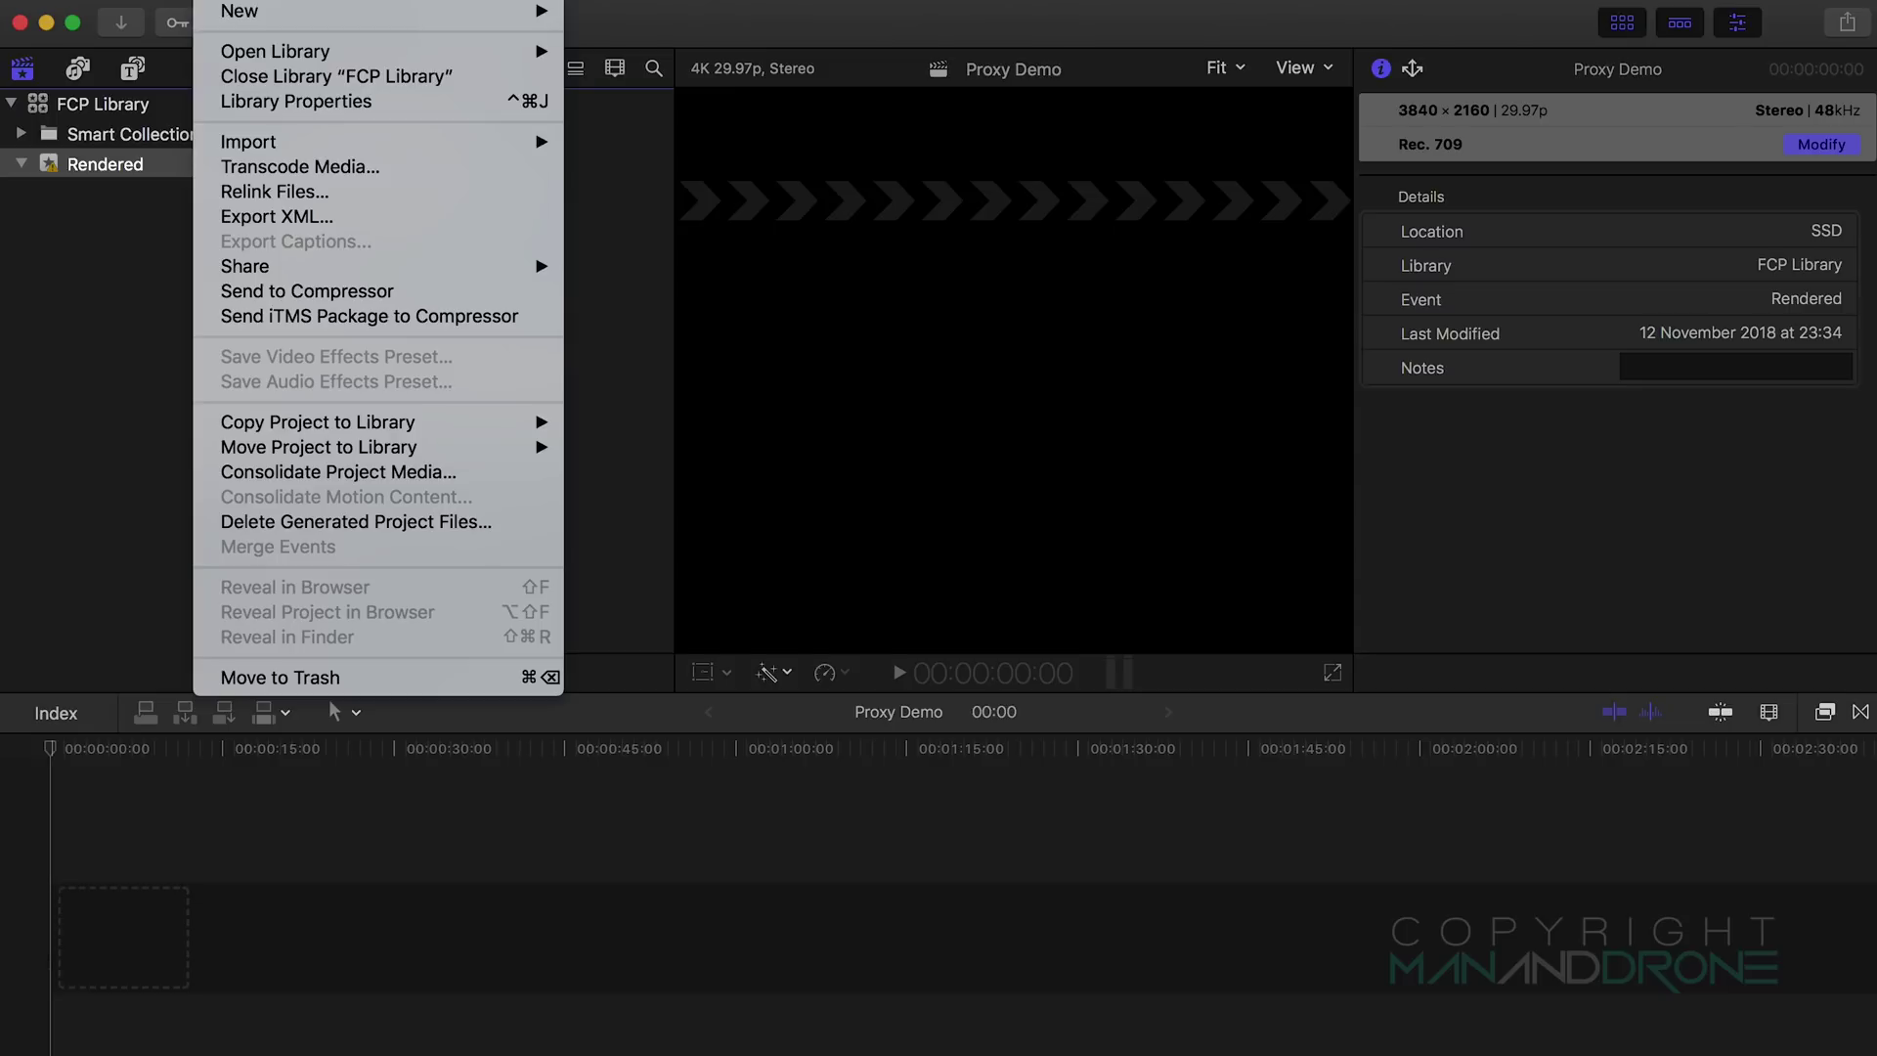
mouse_move(274, 147)
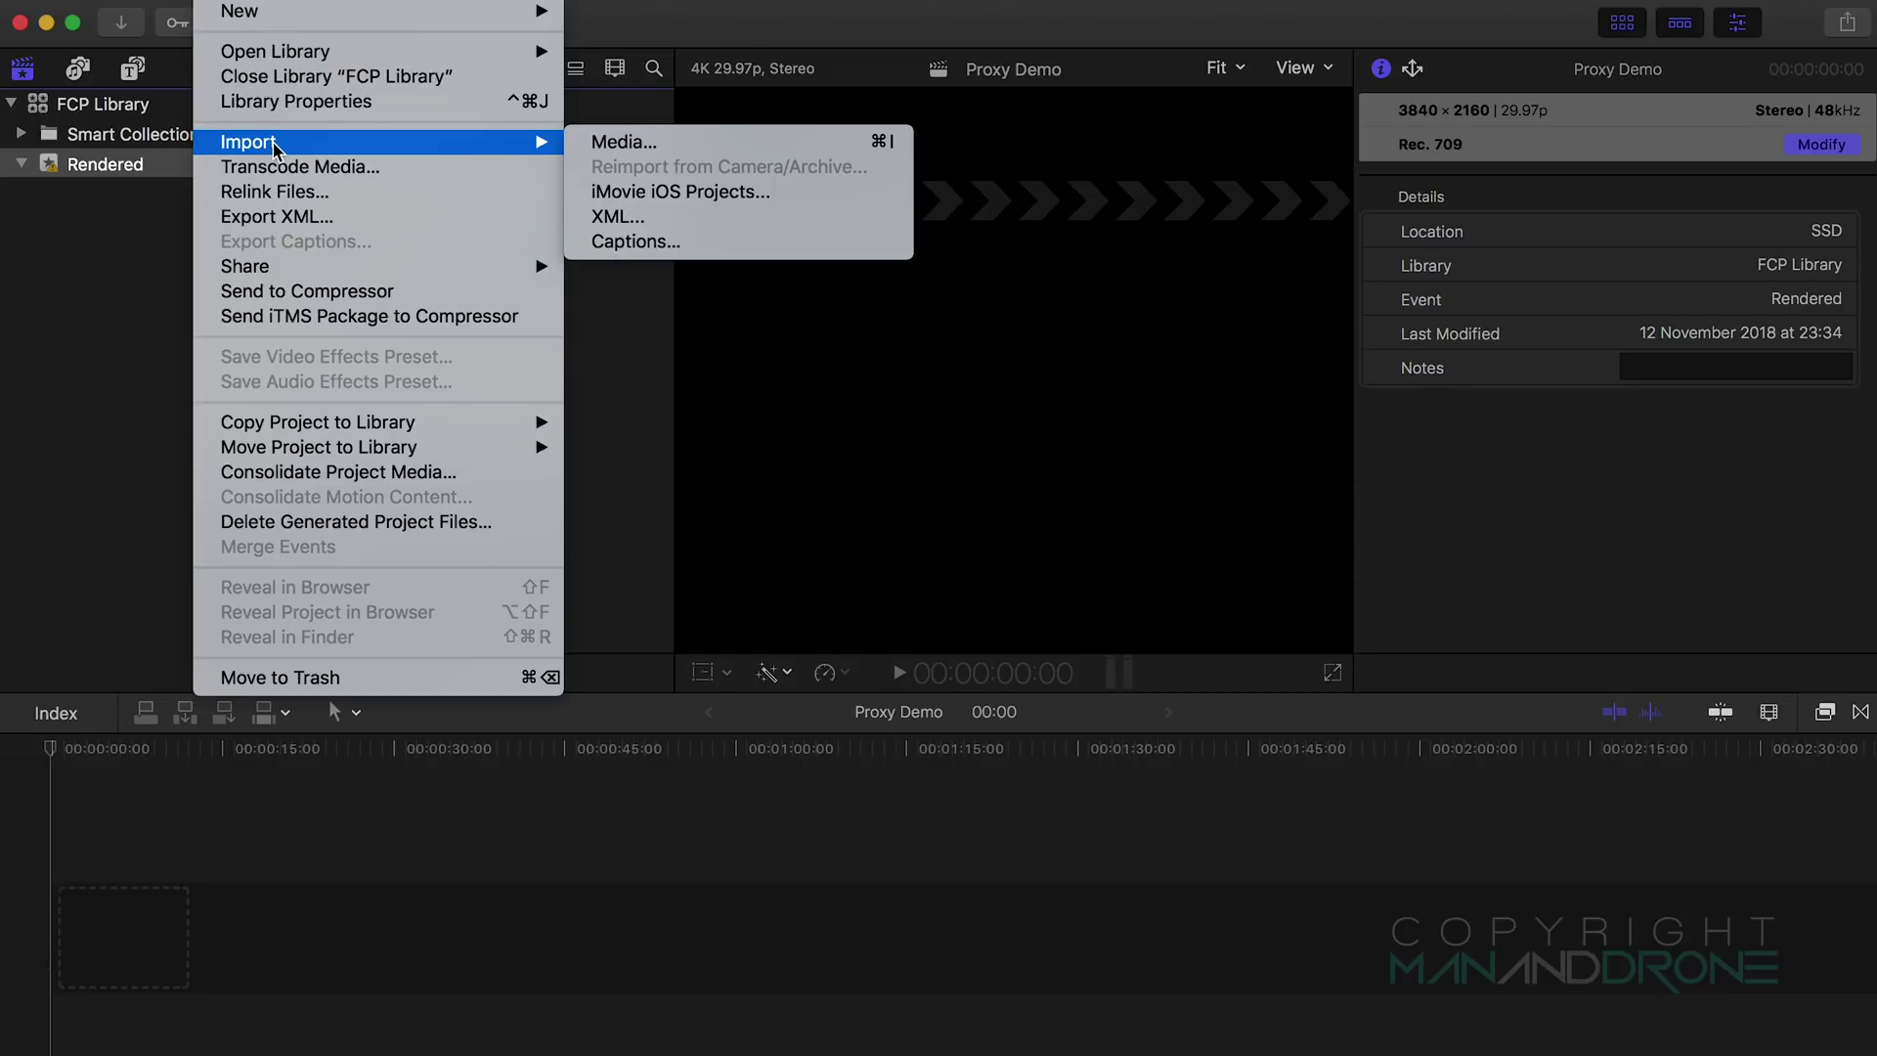
click(689, 148)
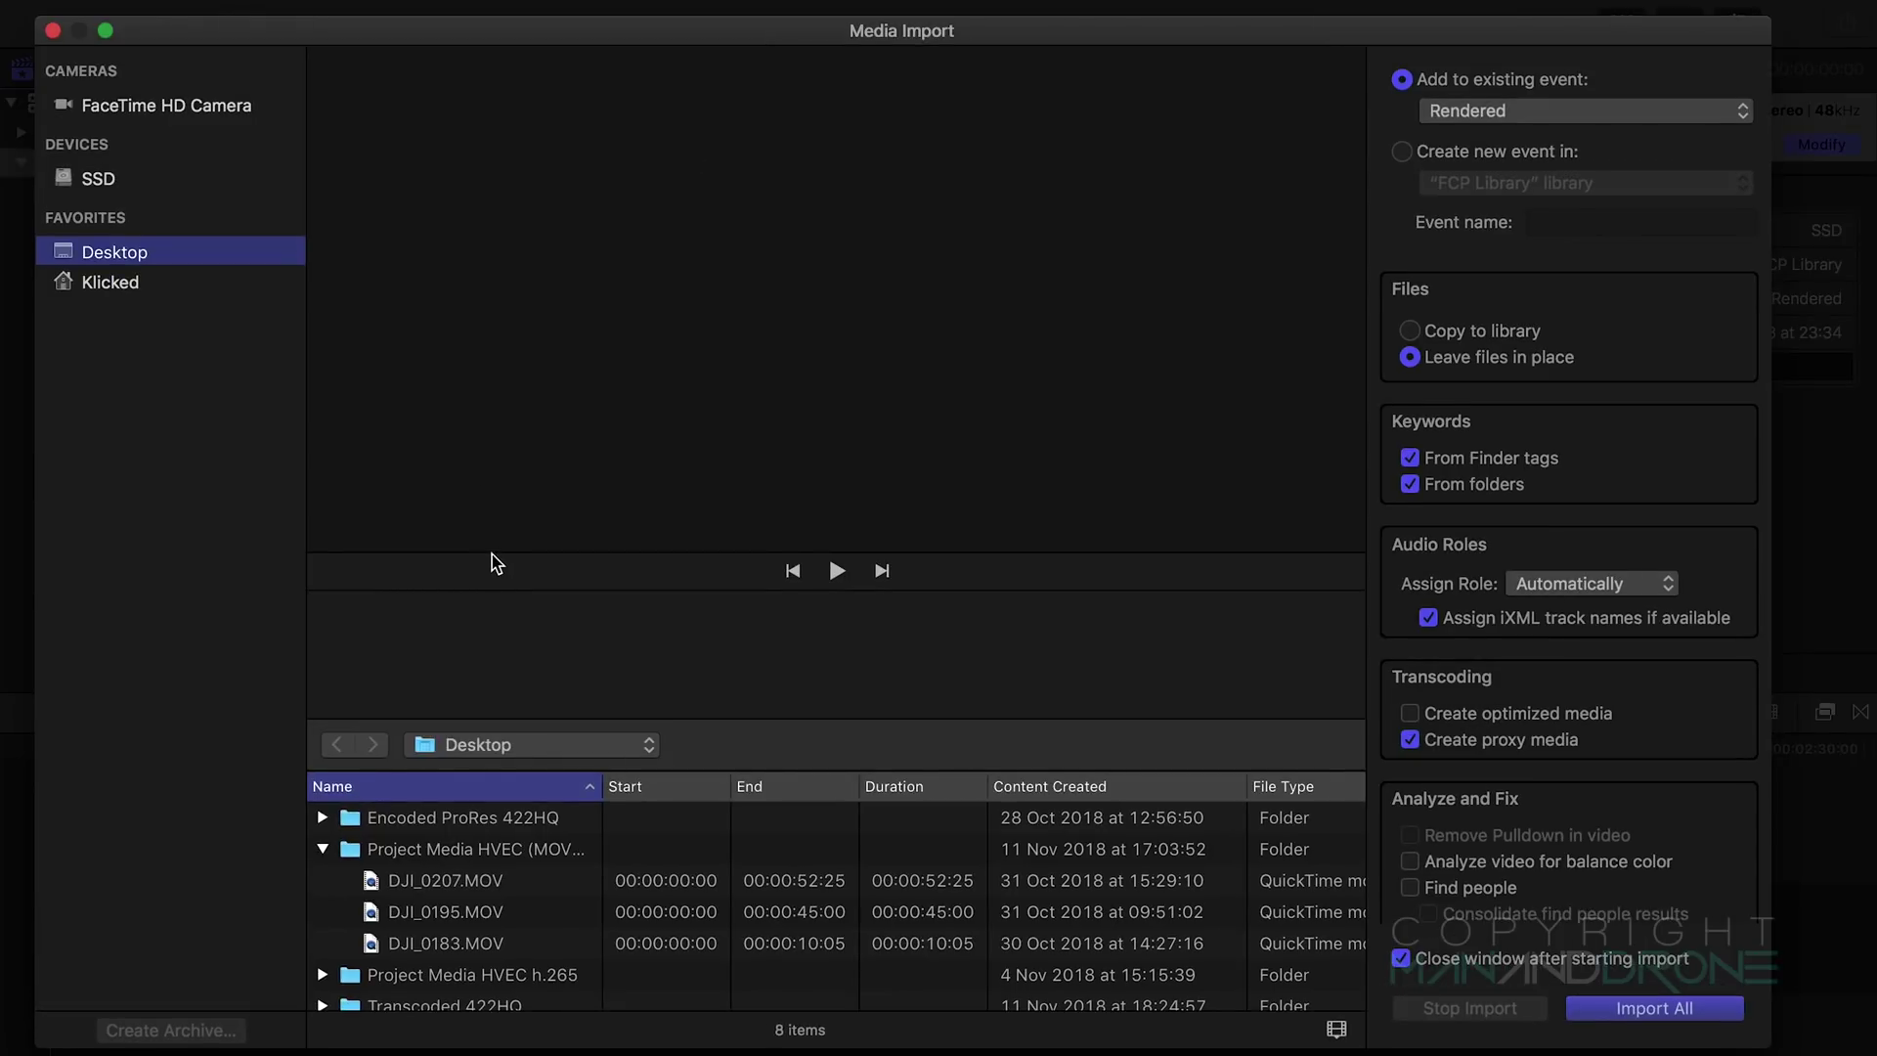
click(461, 953)
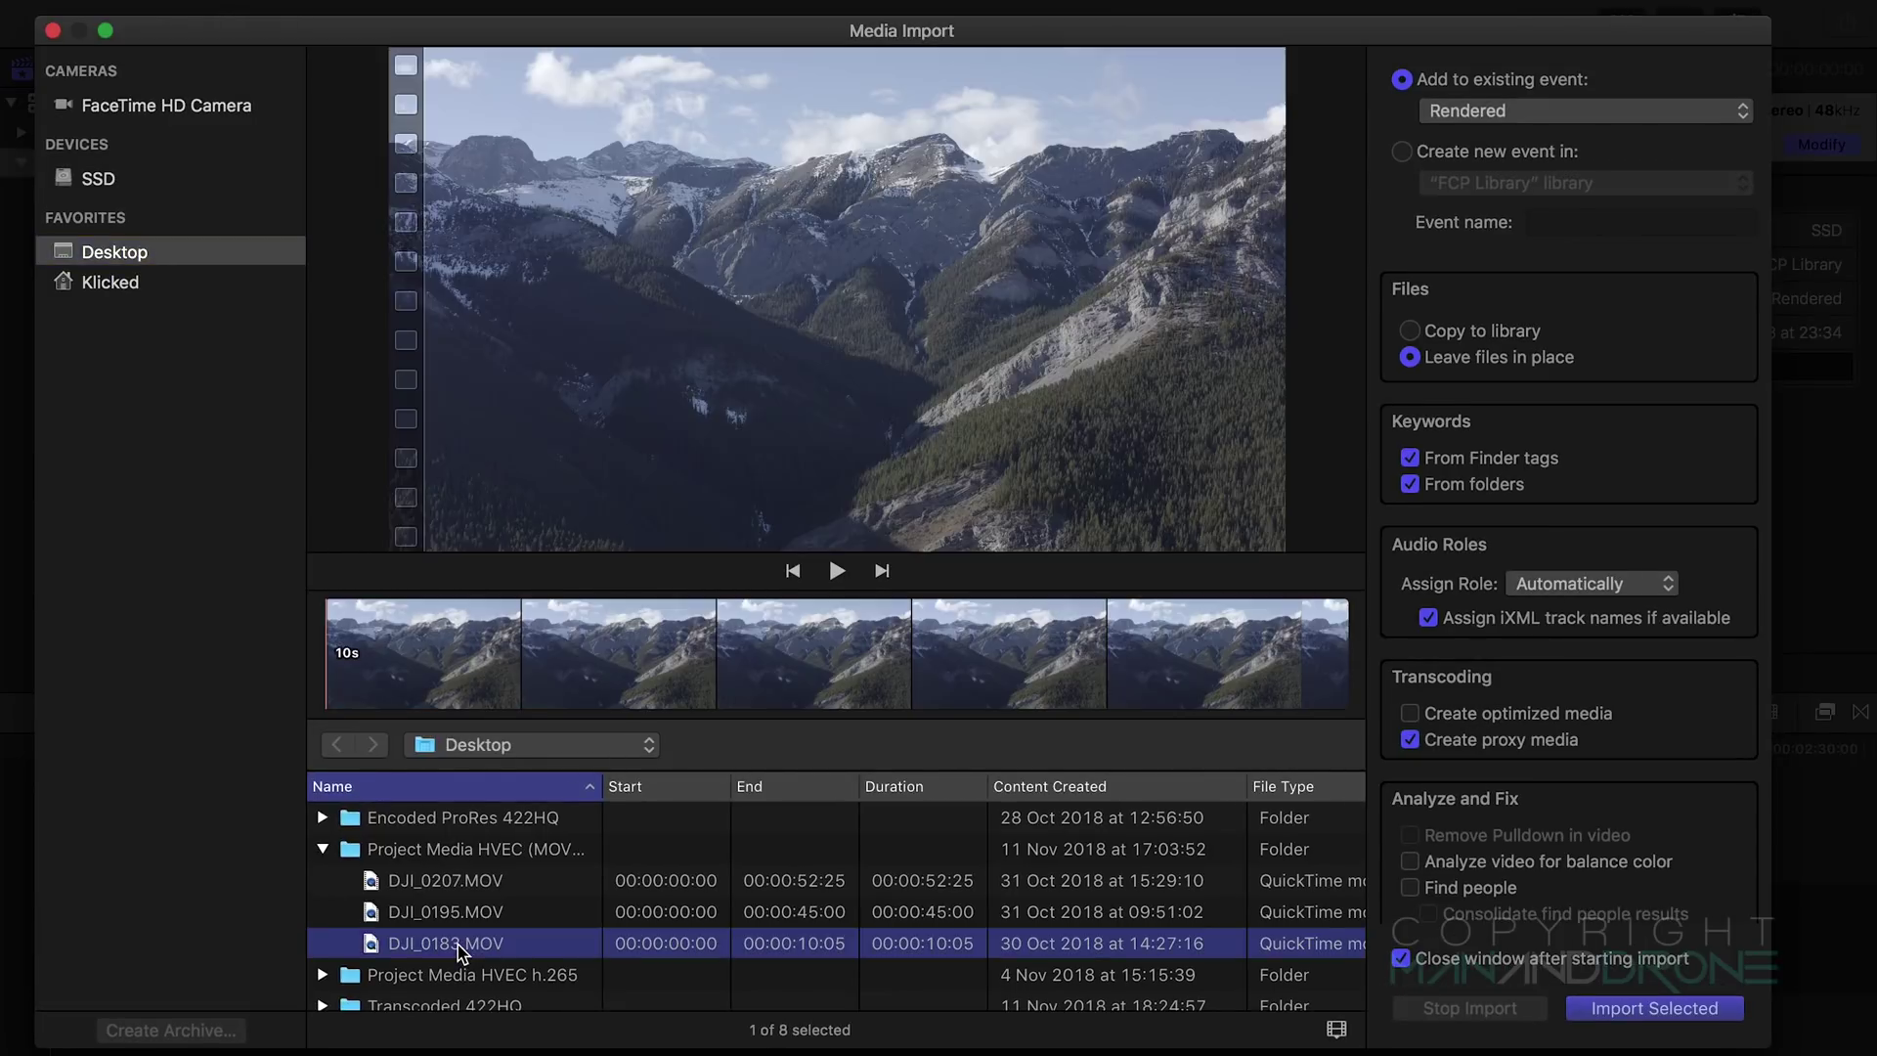
shift+click(440, 889)
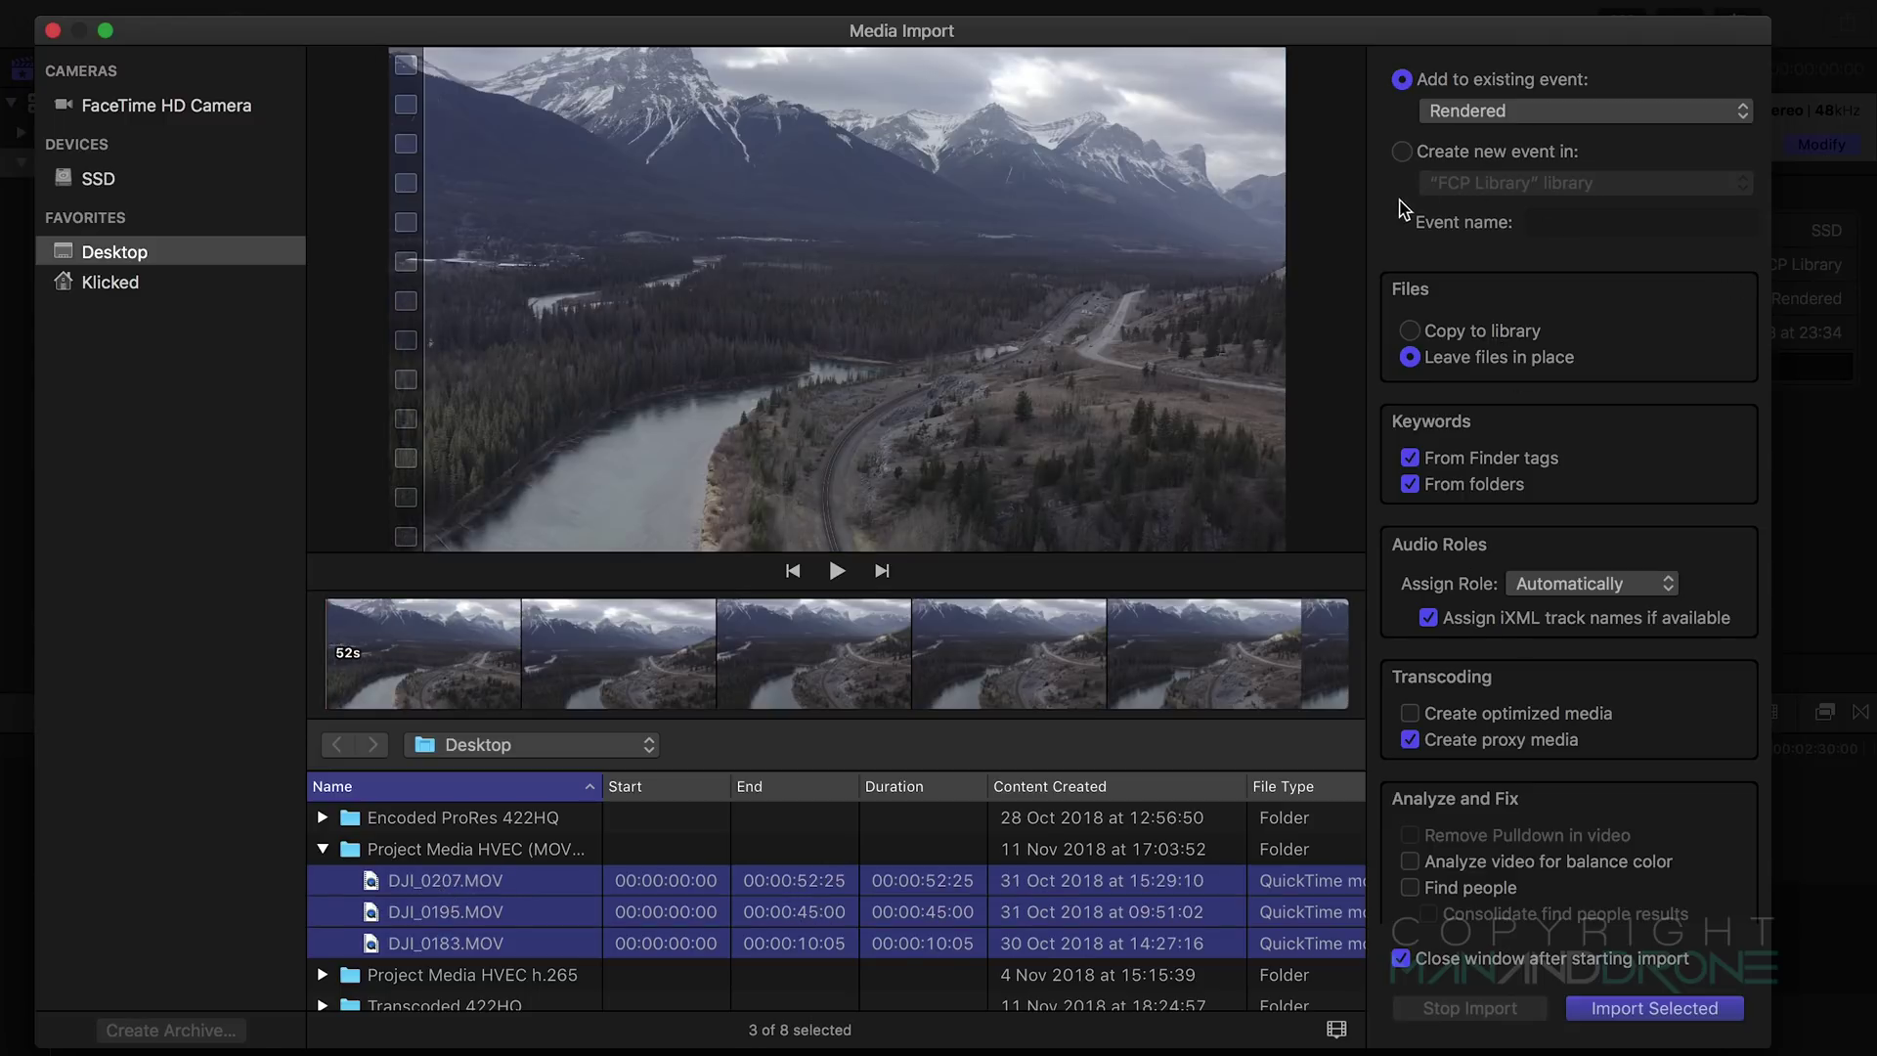
click(1404, 152)
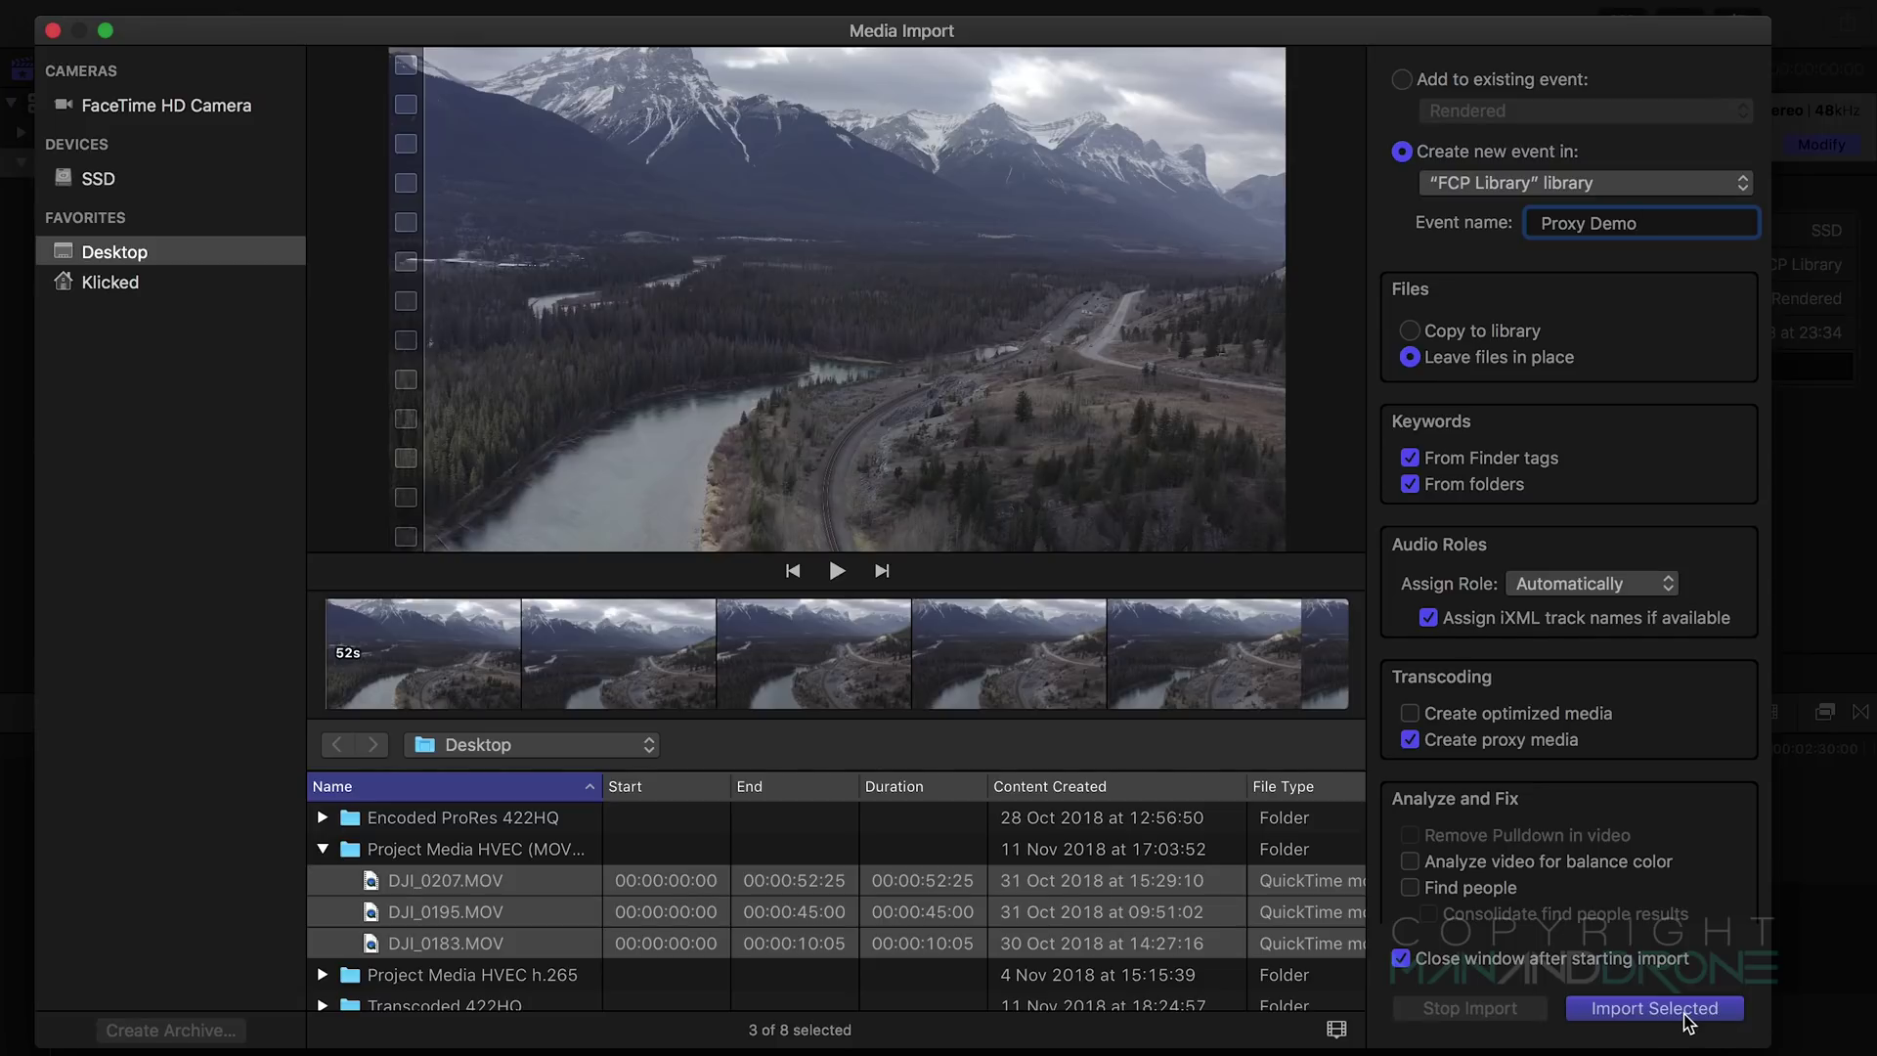
click(1650, 1010)
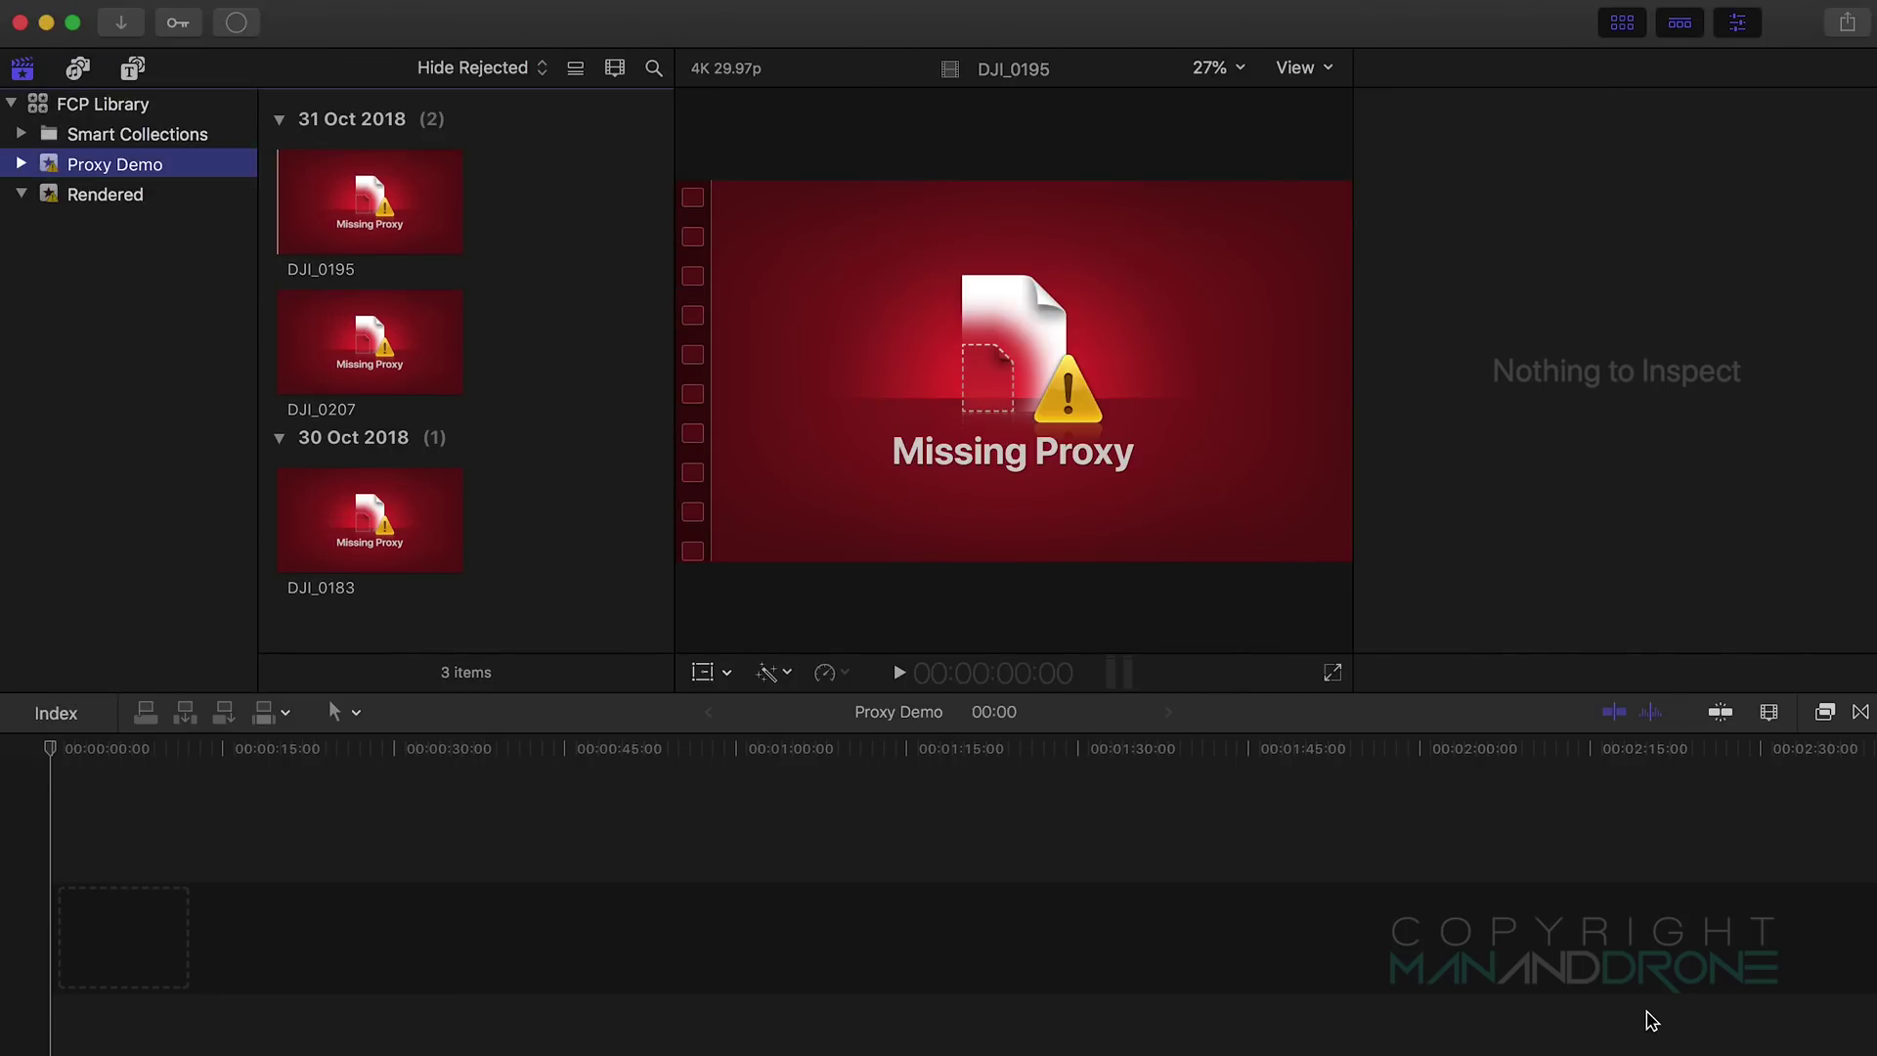
Step: Open the Proxy Demo project and set the viewer to play Optimized/Original media
click(1642, 1017)
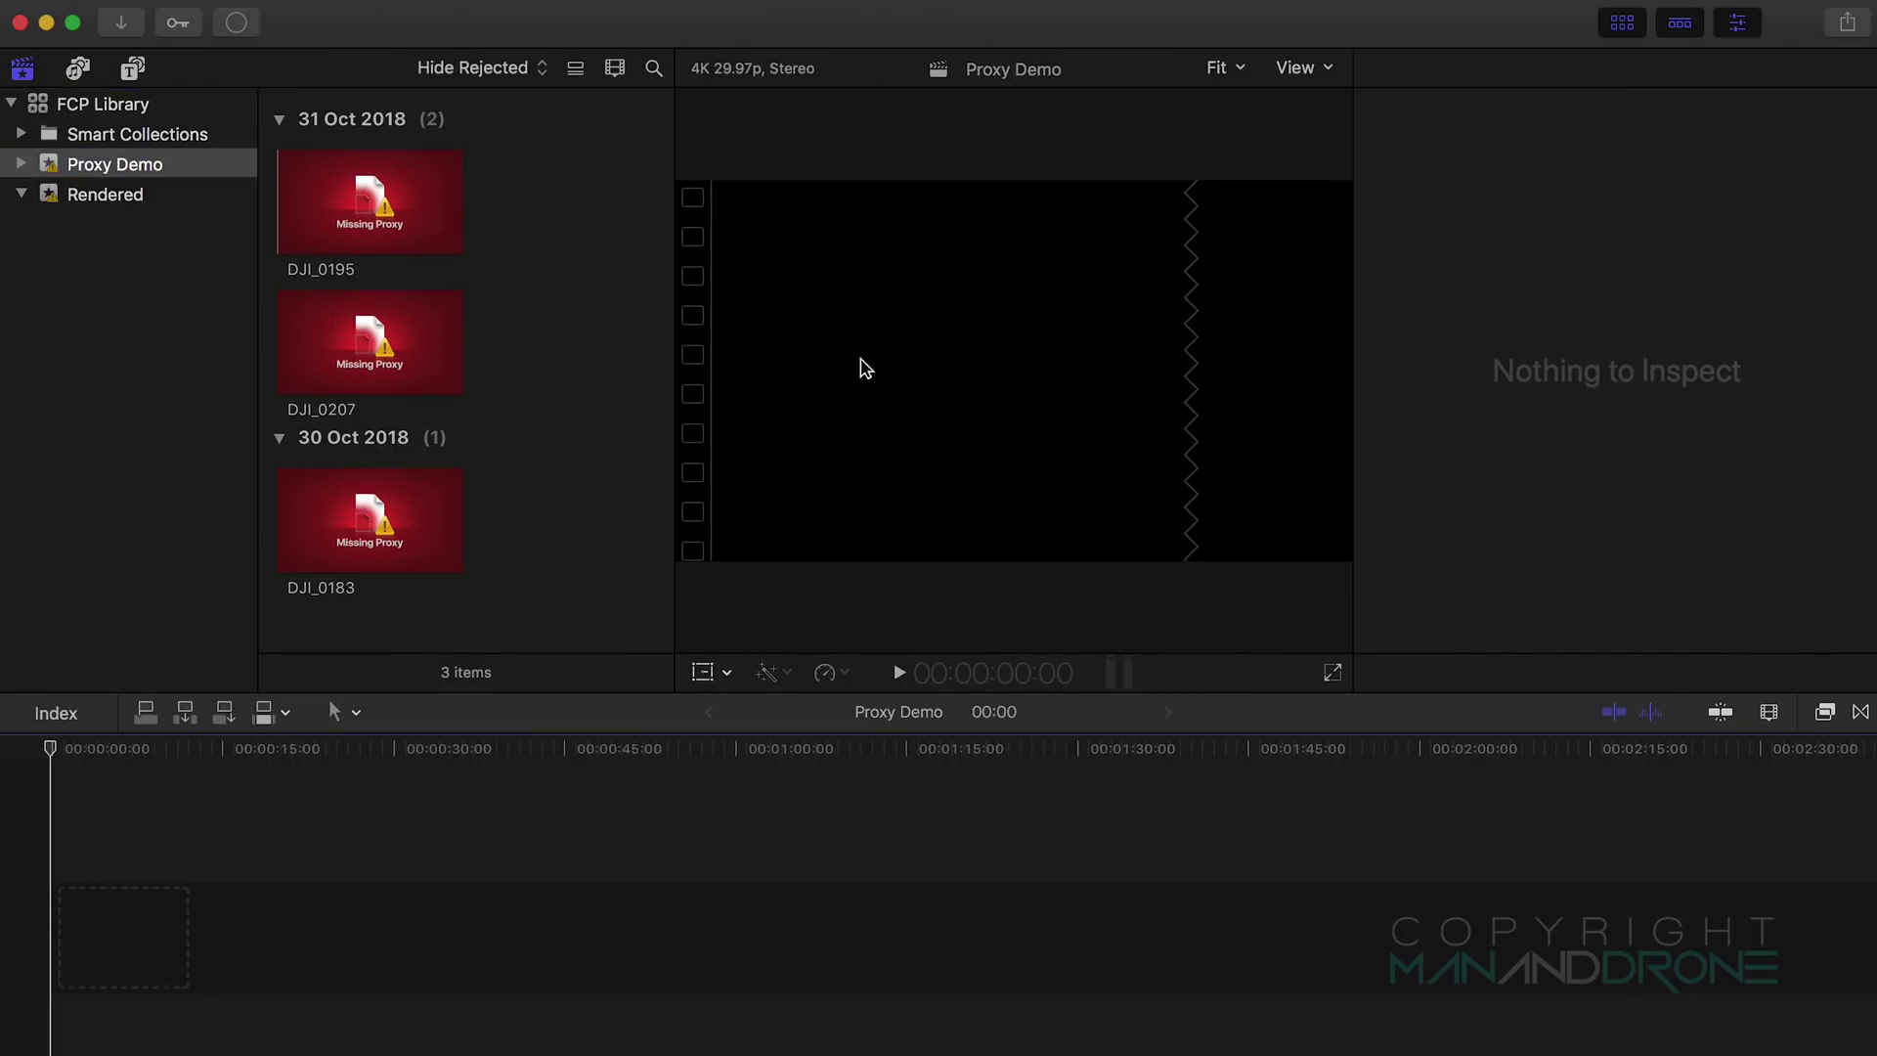
click(1300, 68)
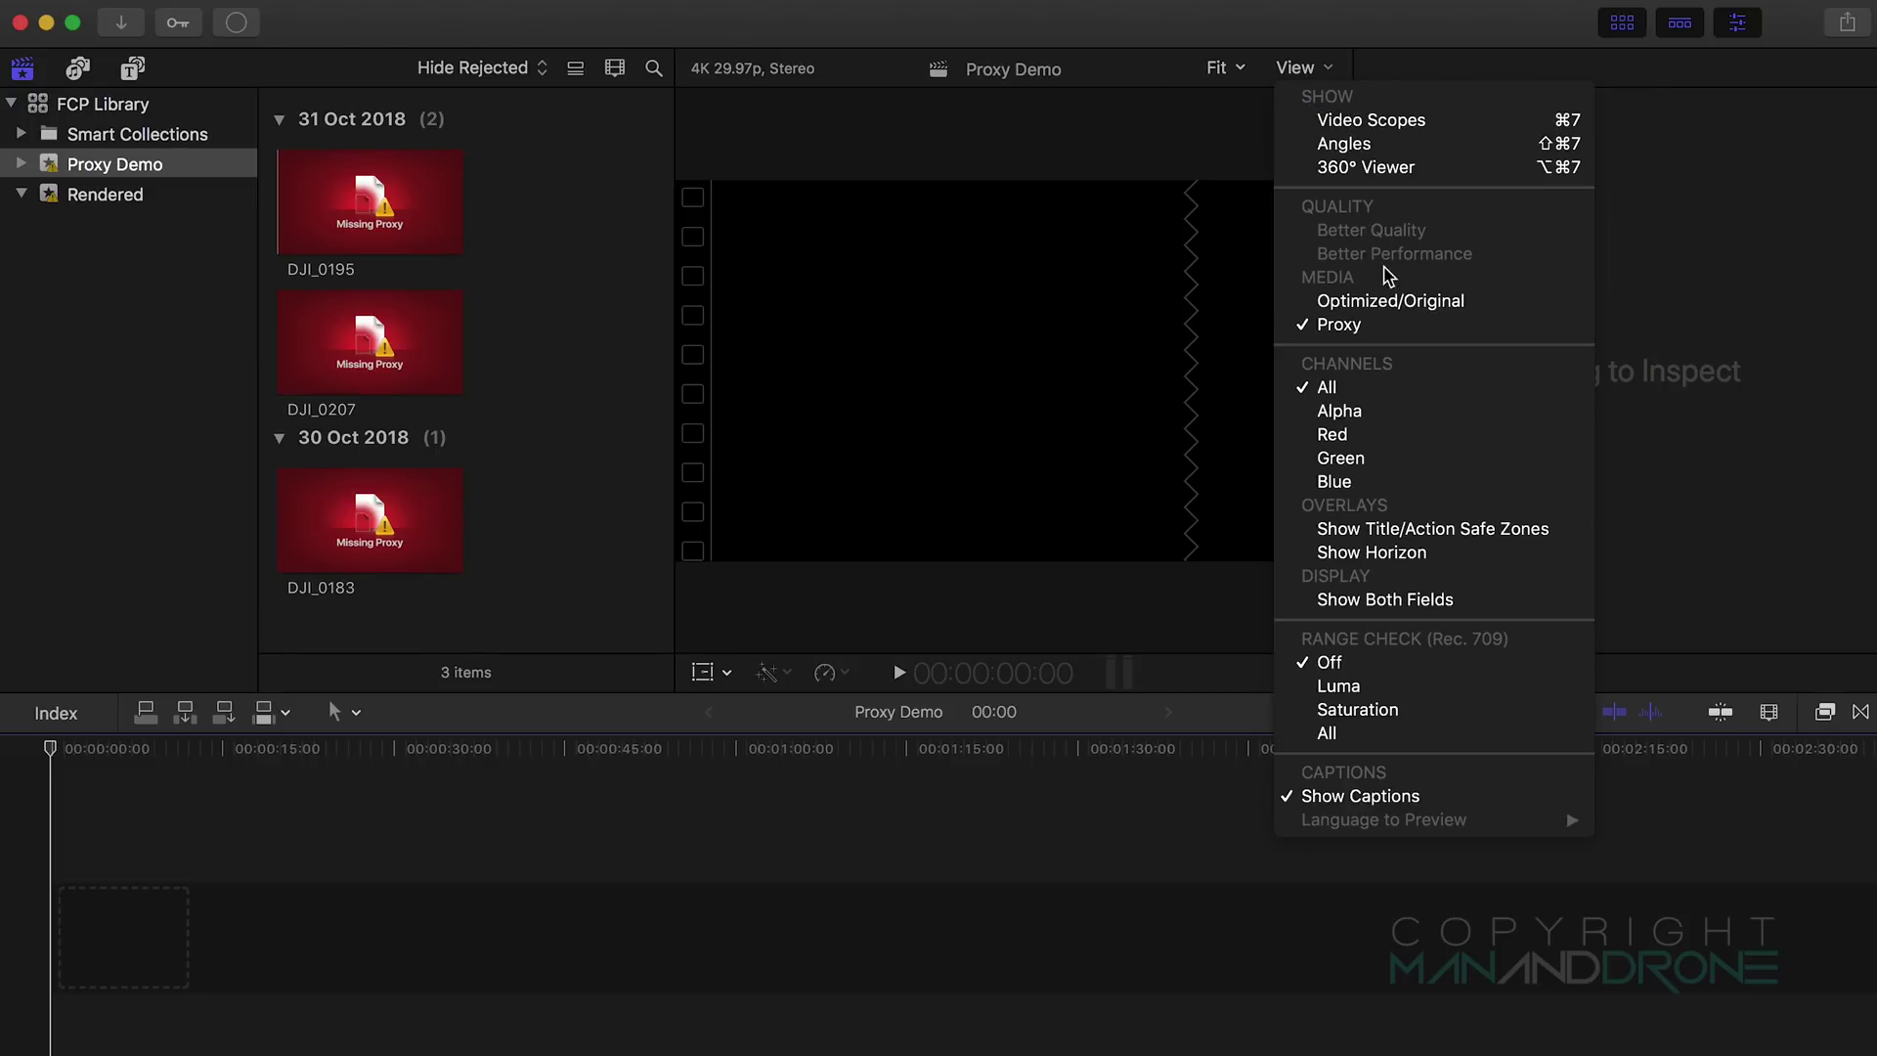
click(1401, 301)
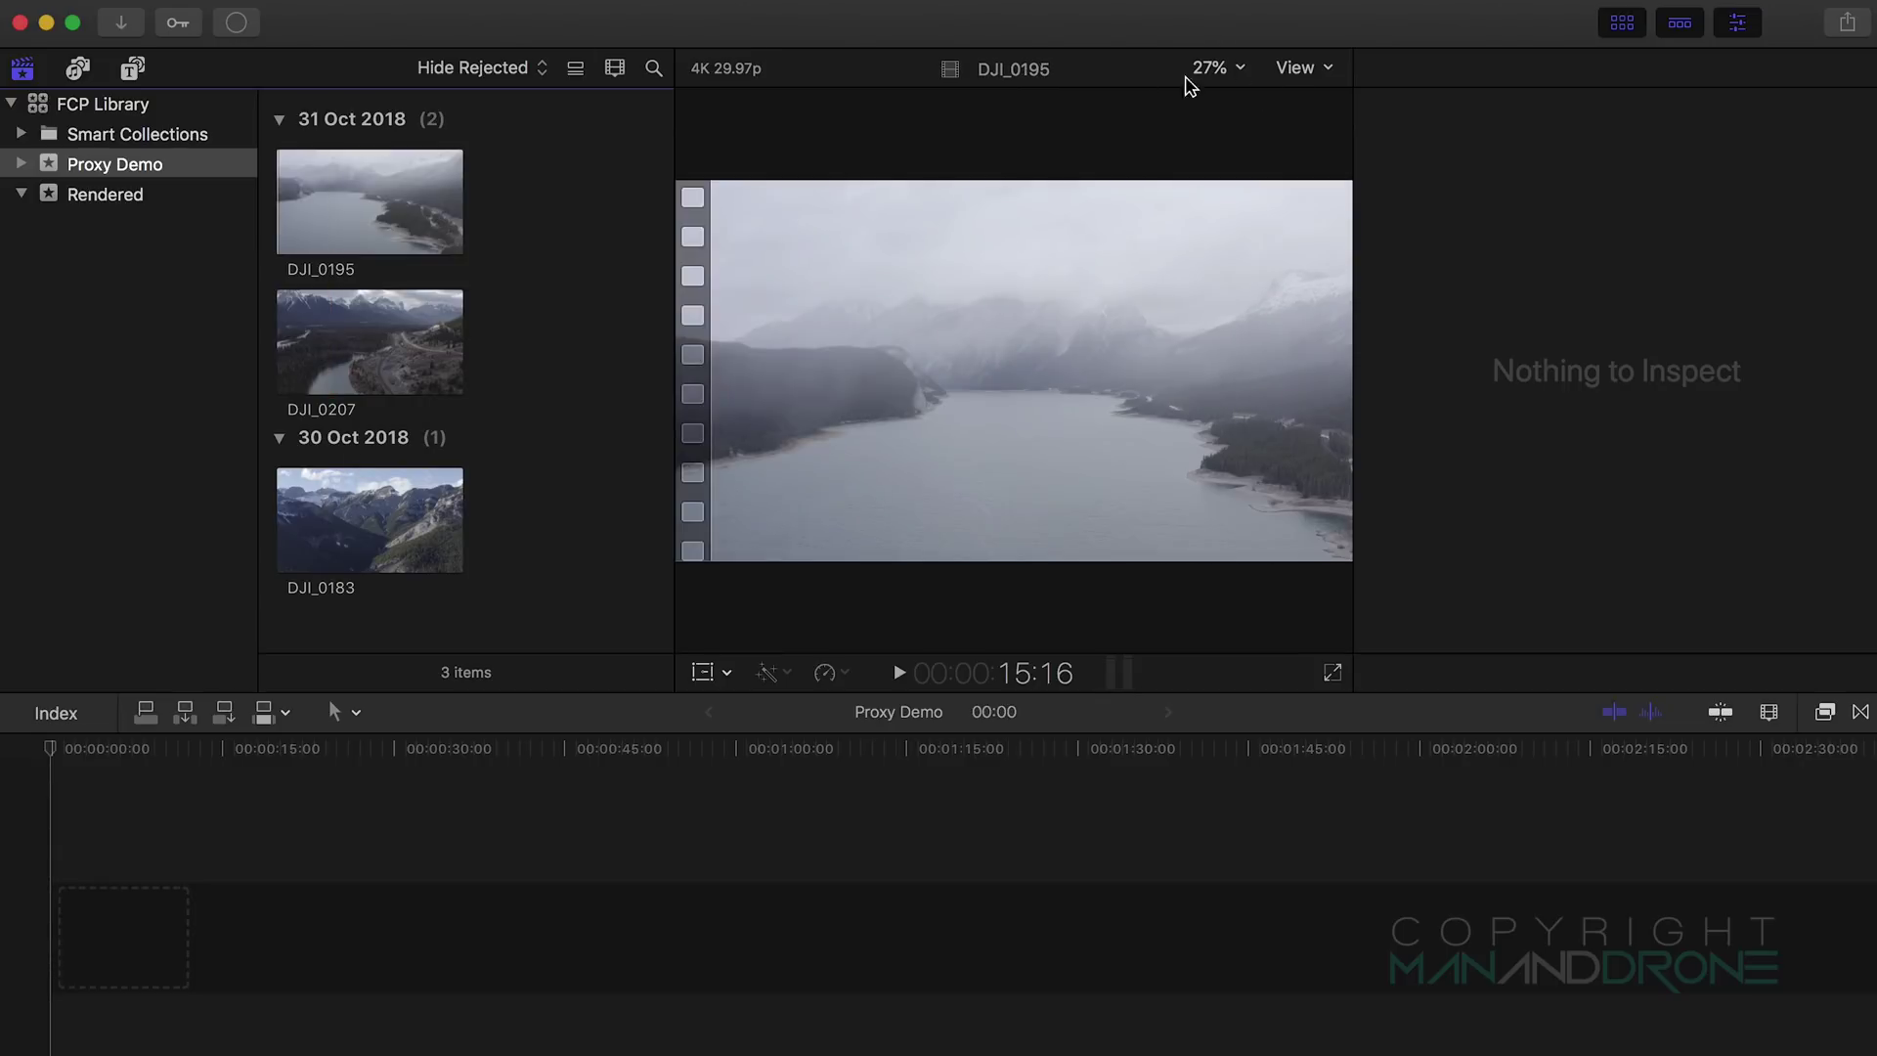
Step: Show Background Tasks with Transcoding expanded to monitor each clip's proxy progress
click(248, 28)
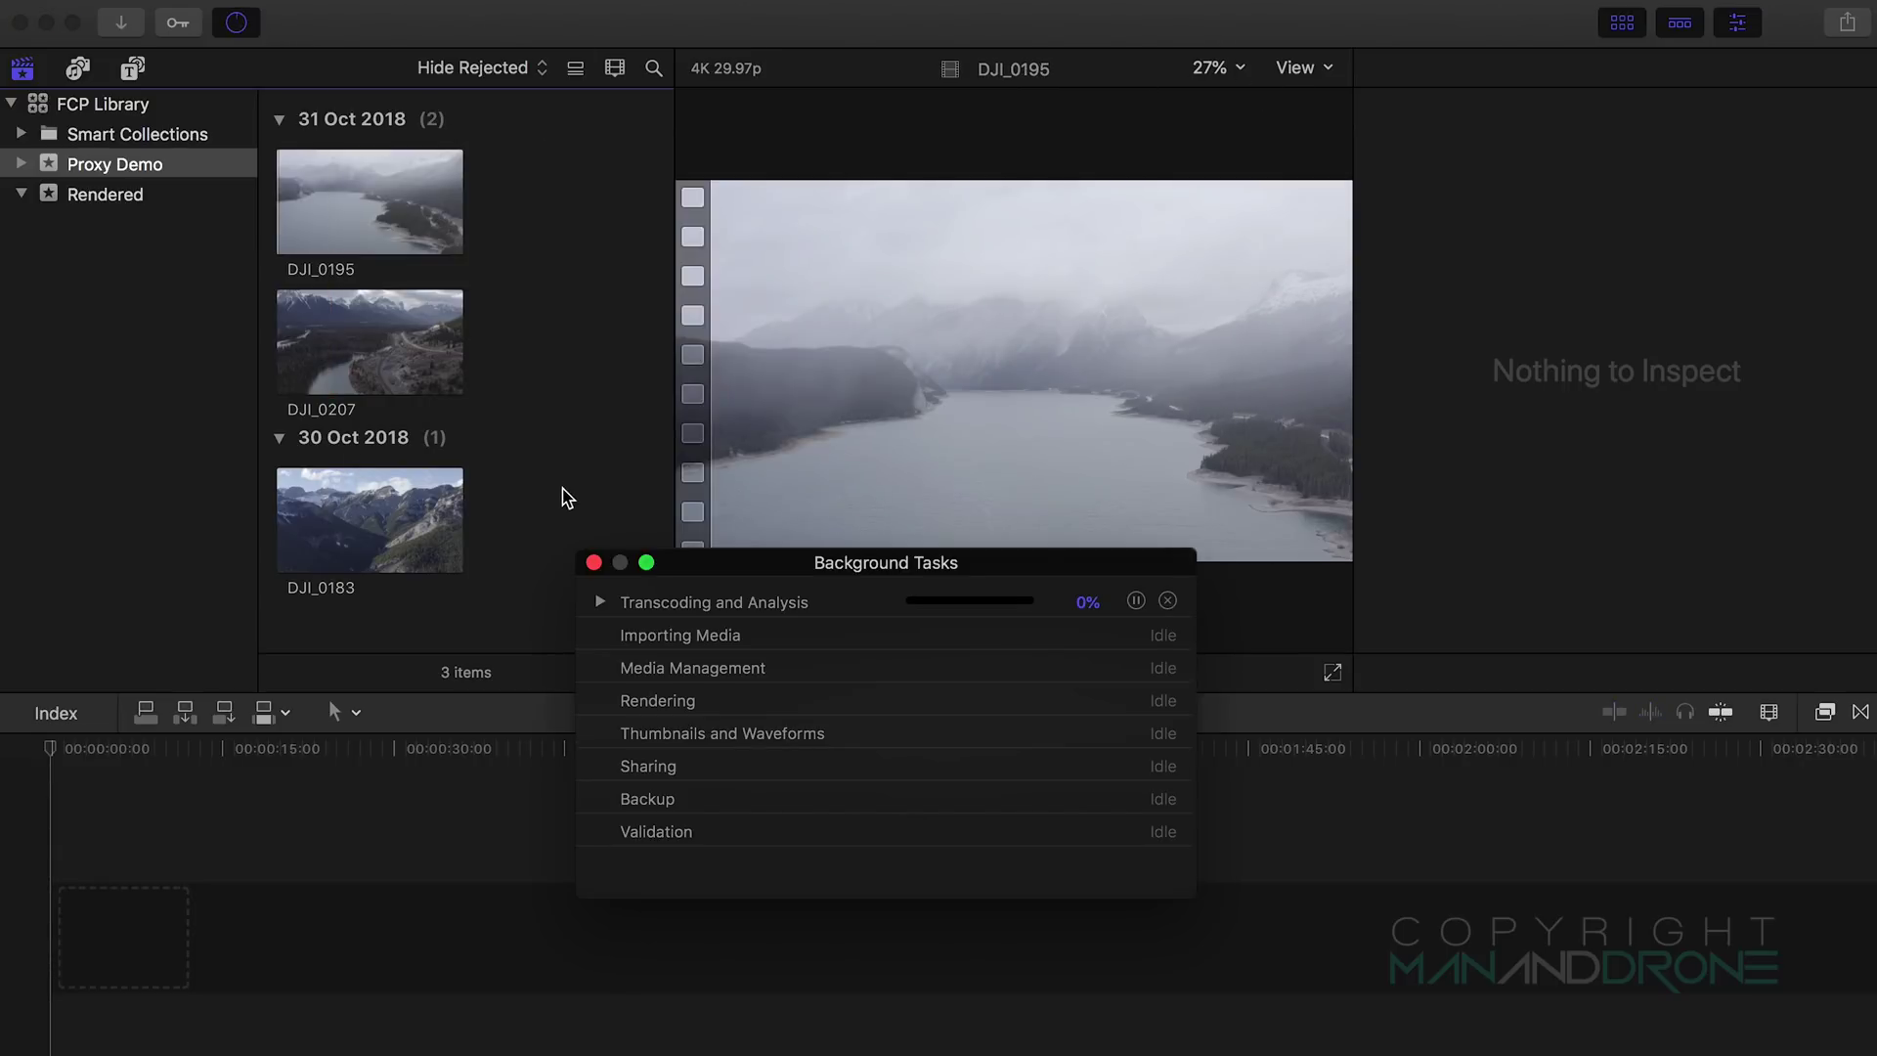
click(601, 604)
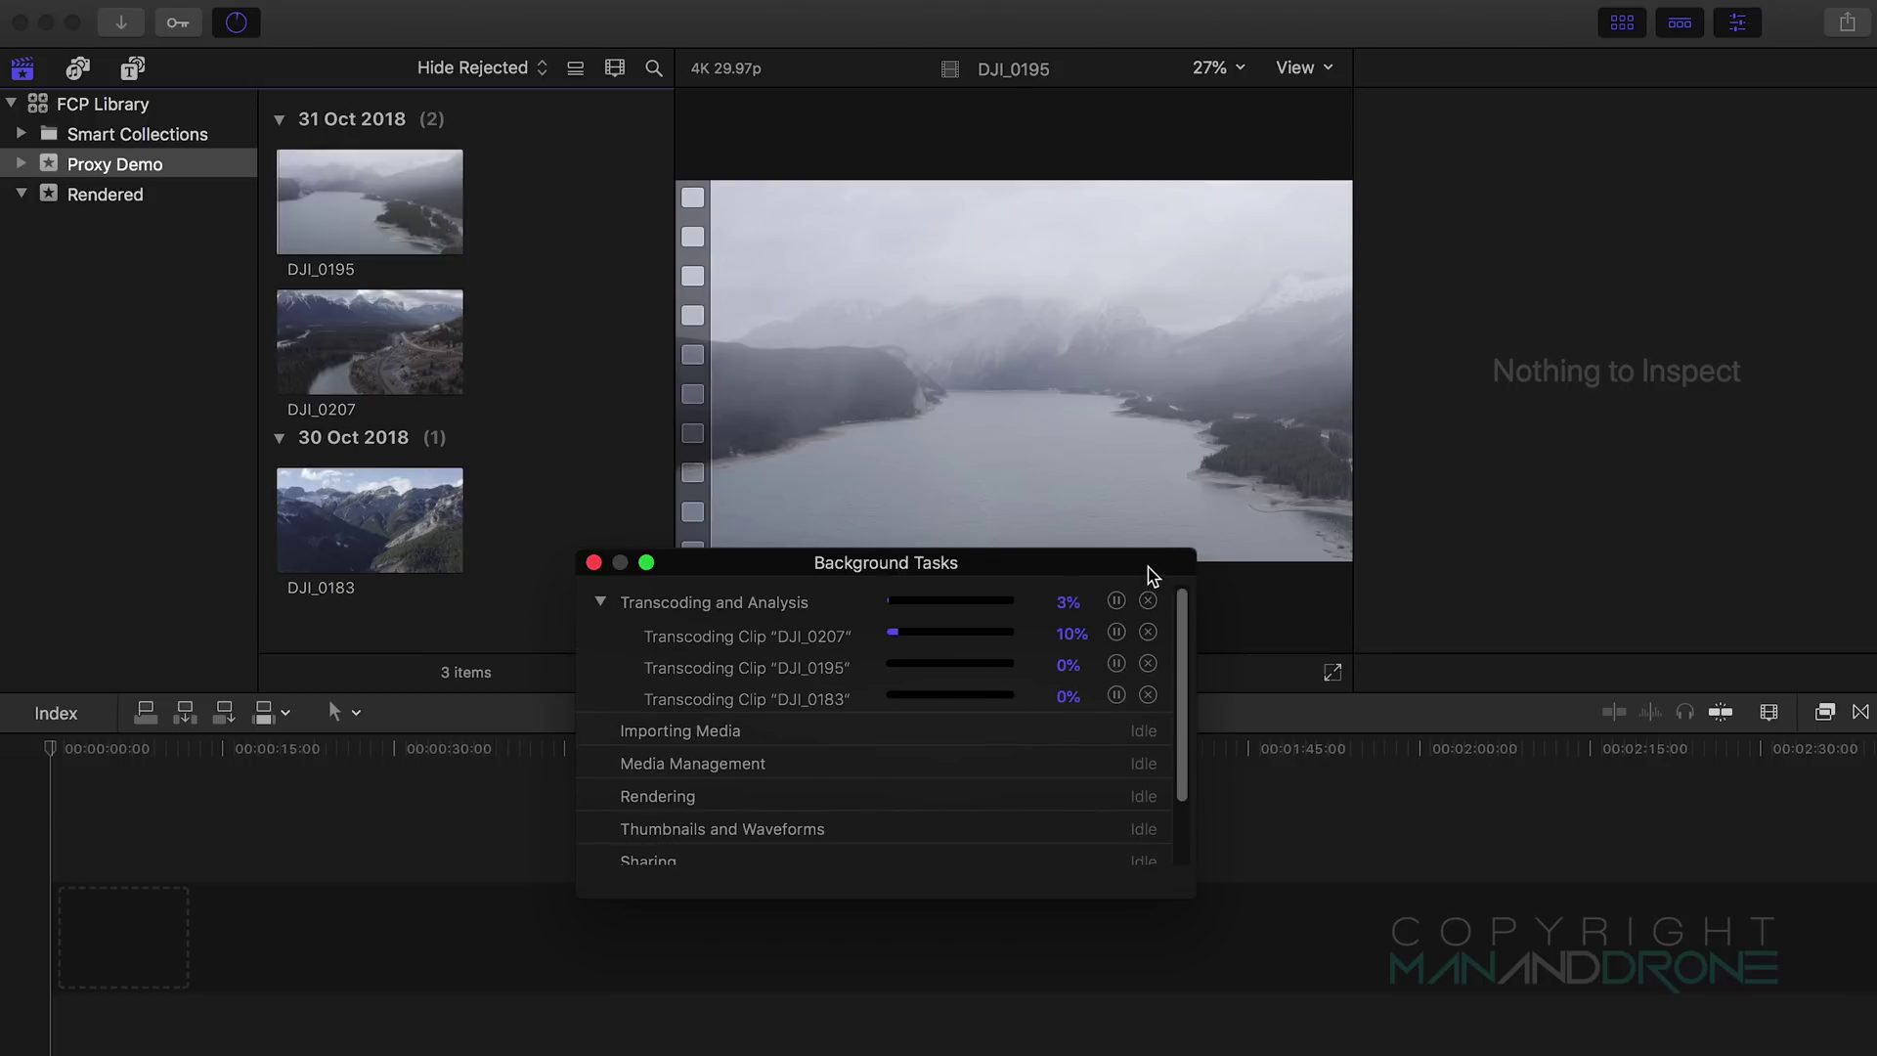
drag(1149, 567, 986, 555)
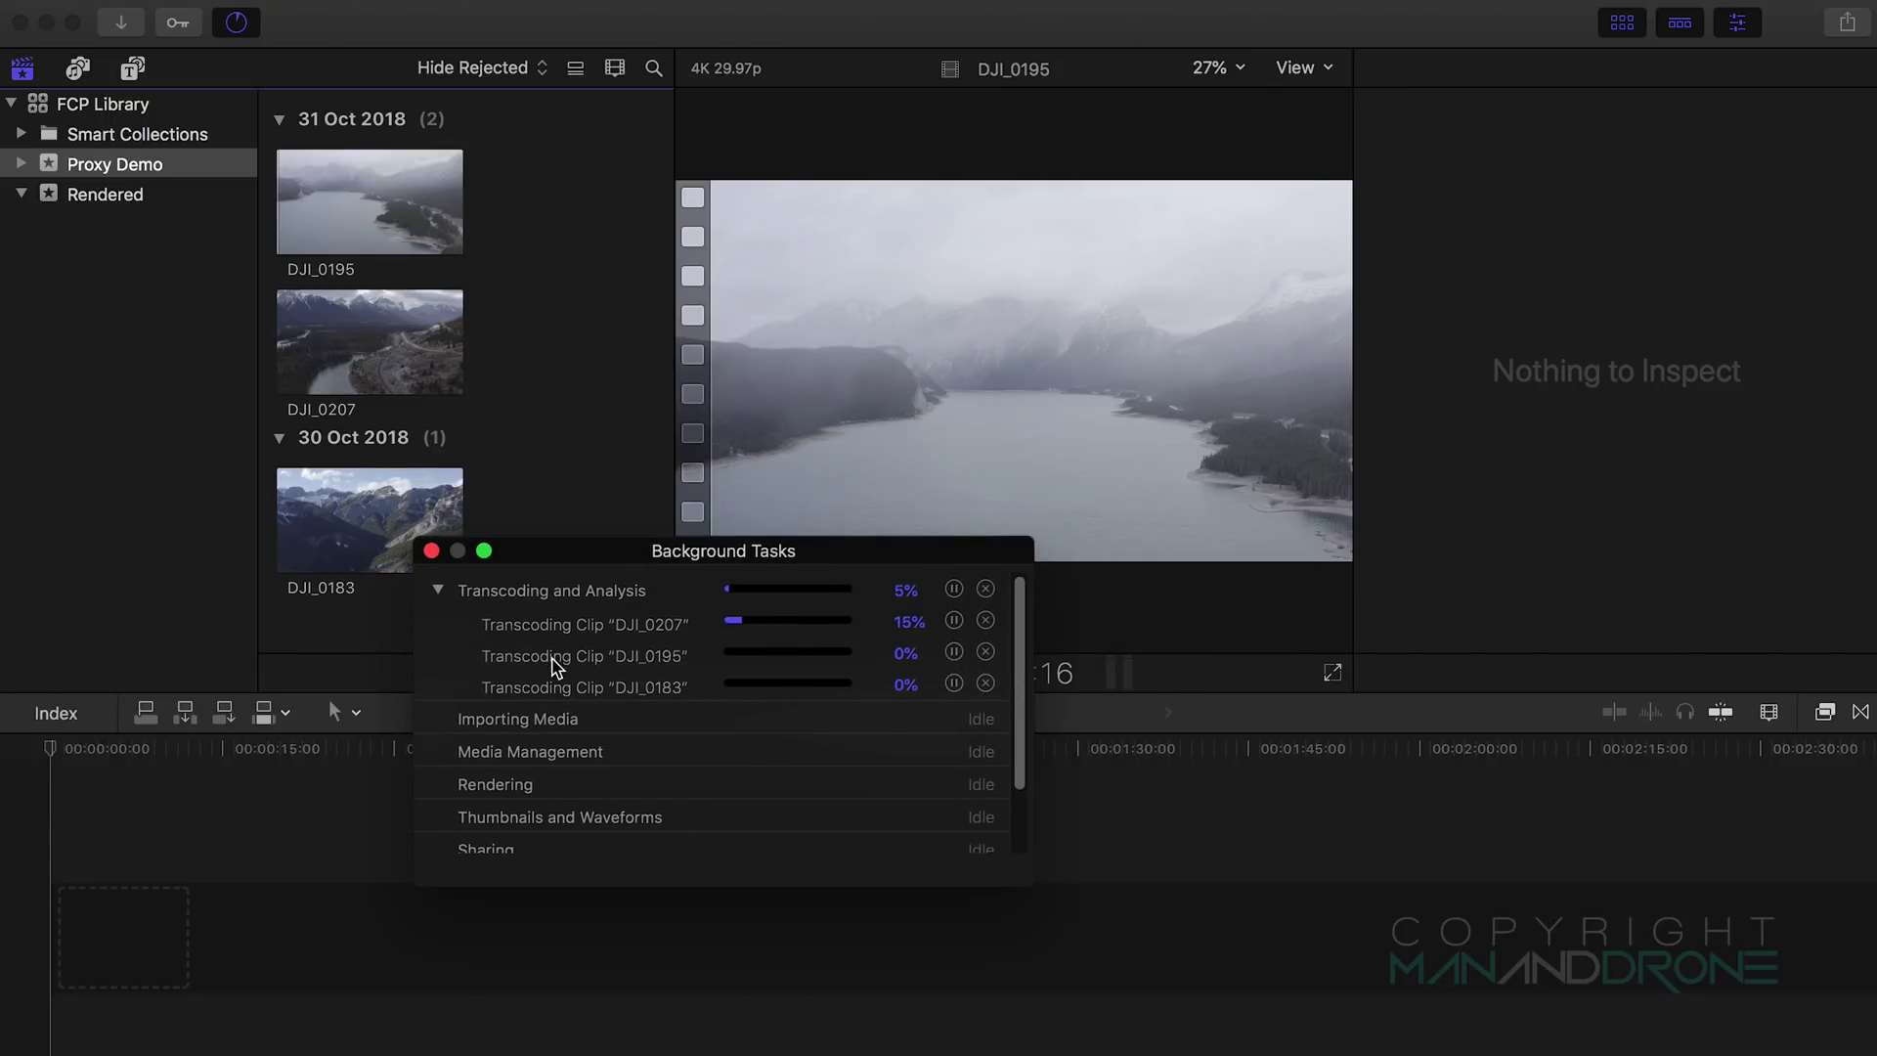
drag(618, 550, 269, 647)
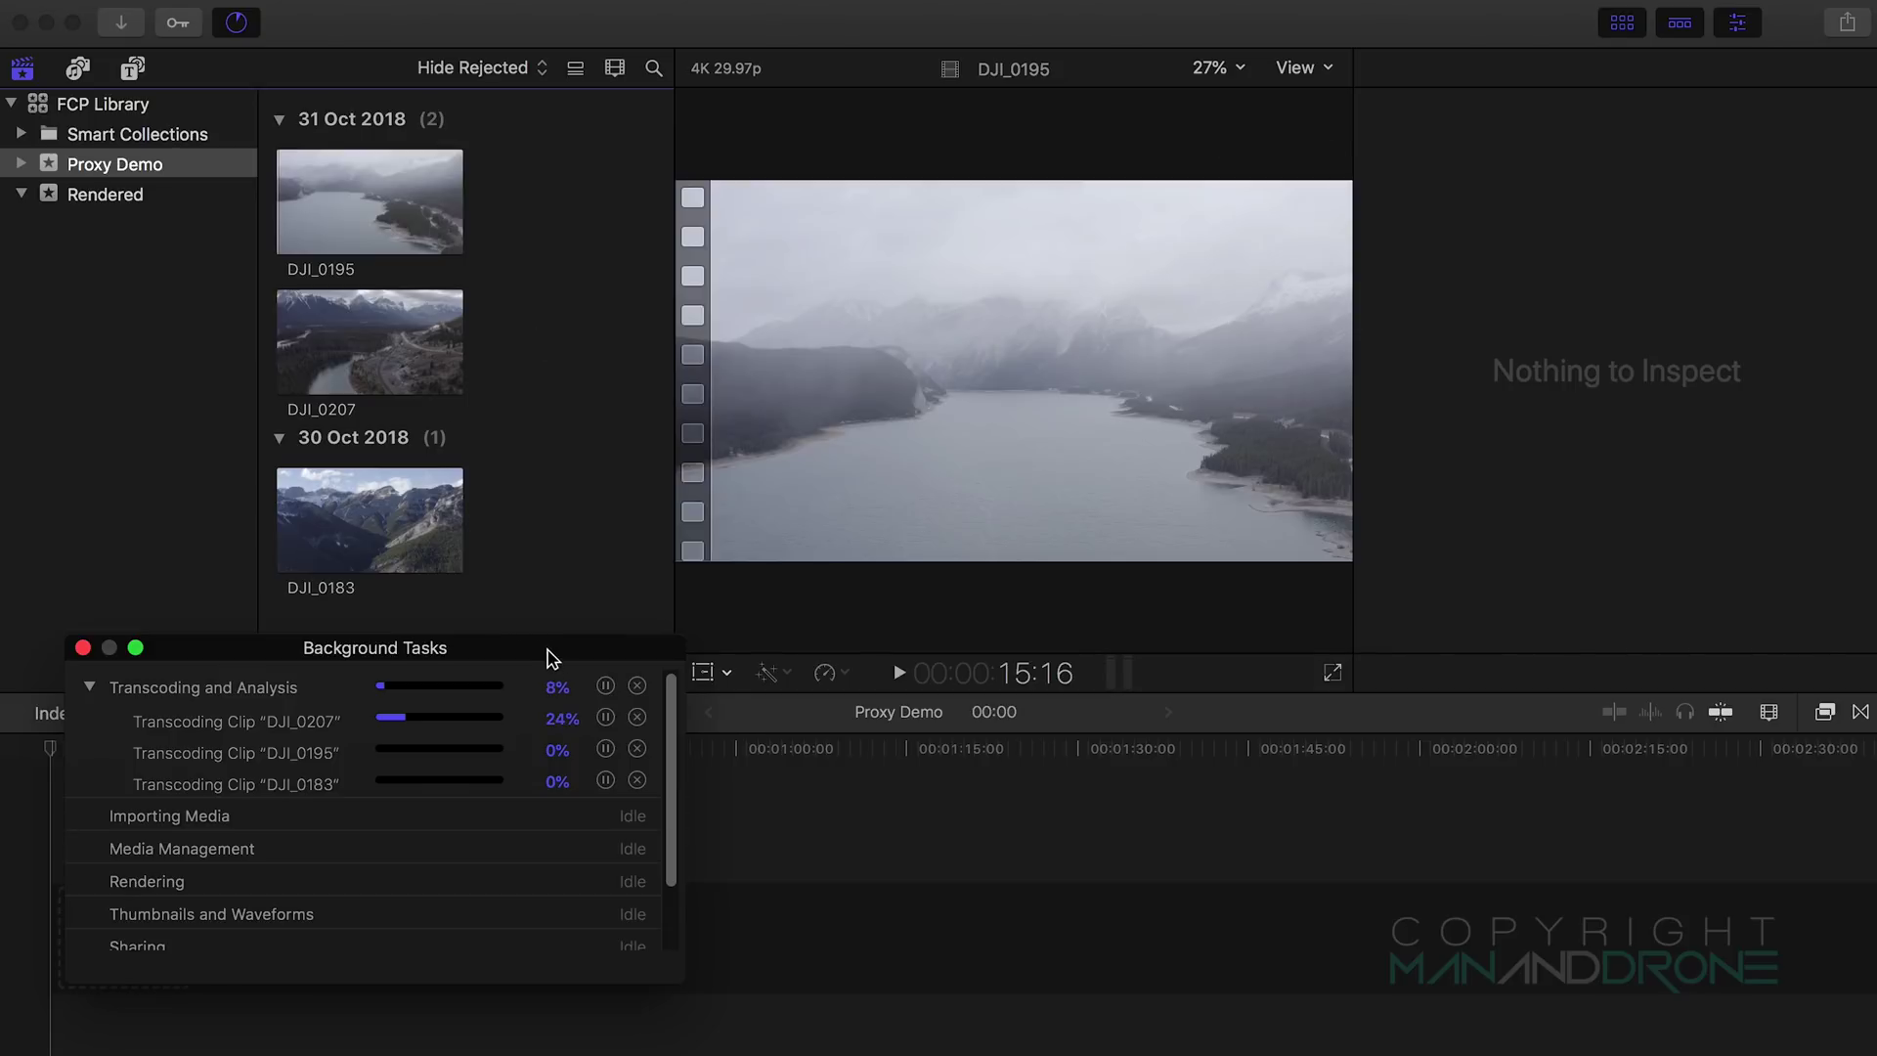
drag(547, 658, 1433, 442)
Step: Add DJI_0207 from the event browser to the Proxy Demo timeline
click(386, 349)
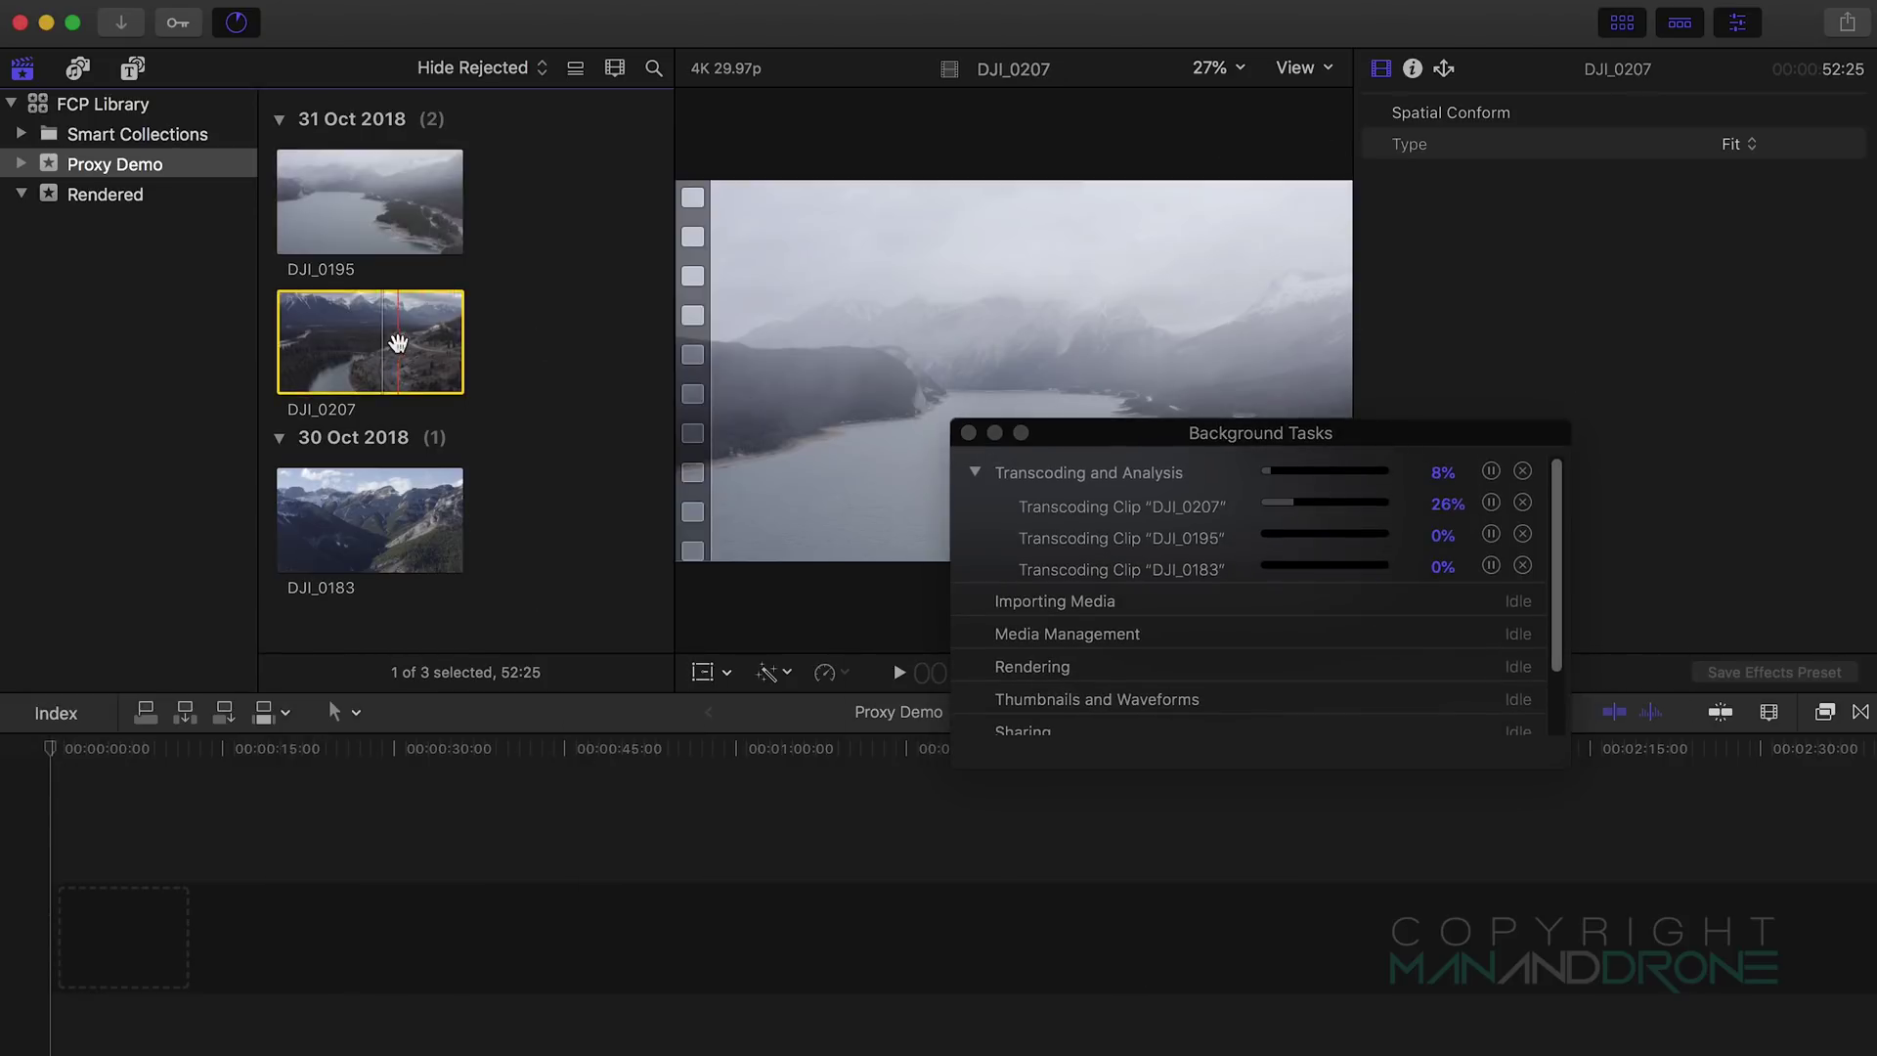
drag(397, 342, 51, 921)
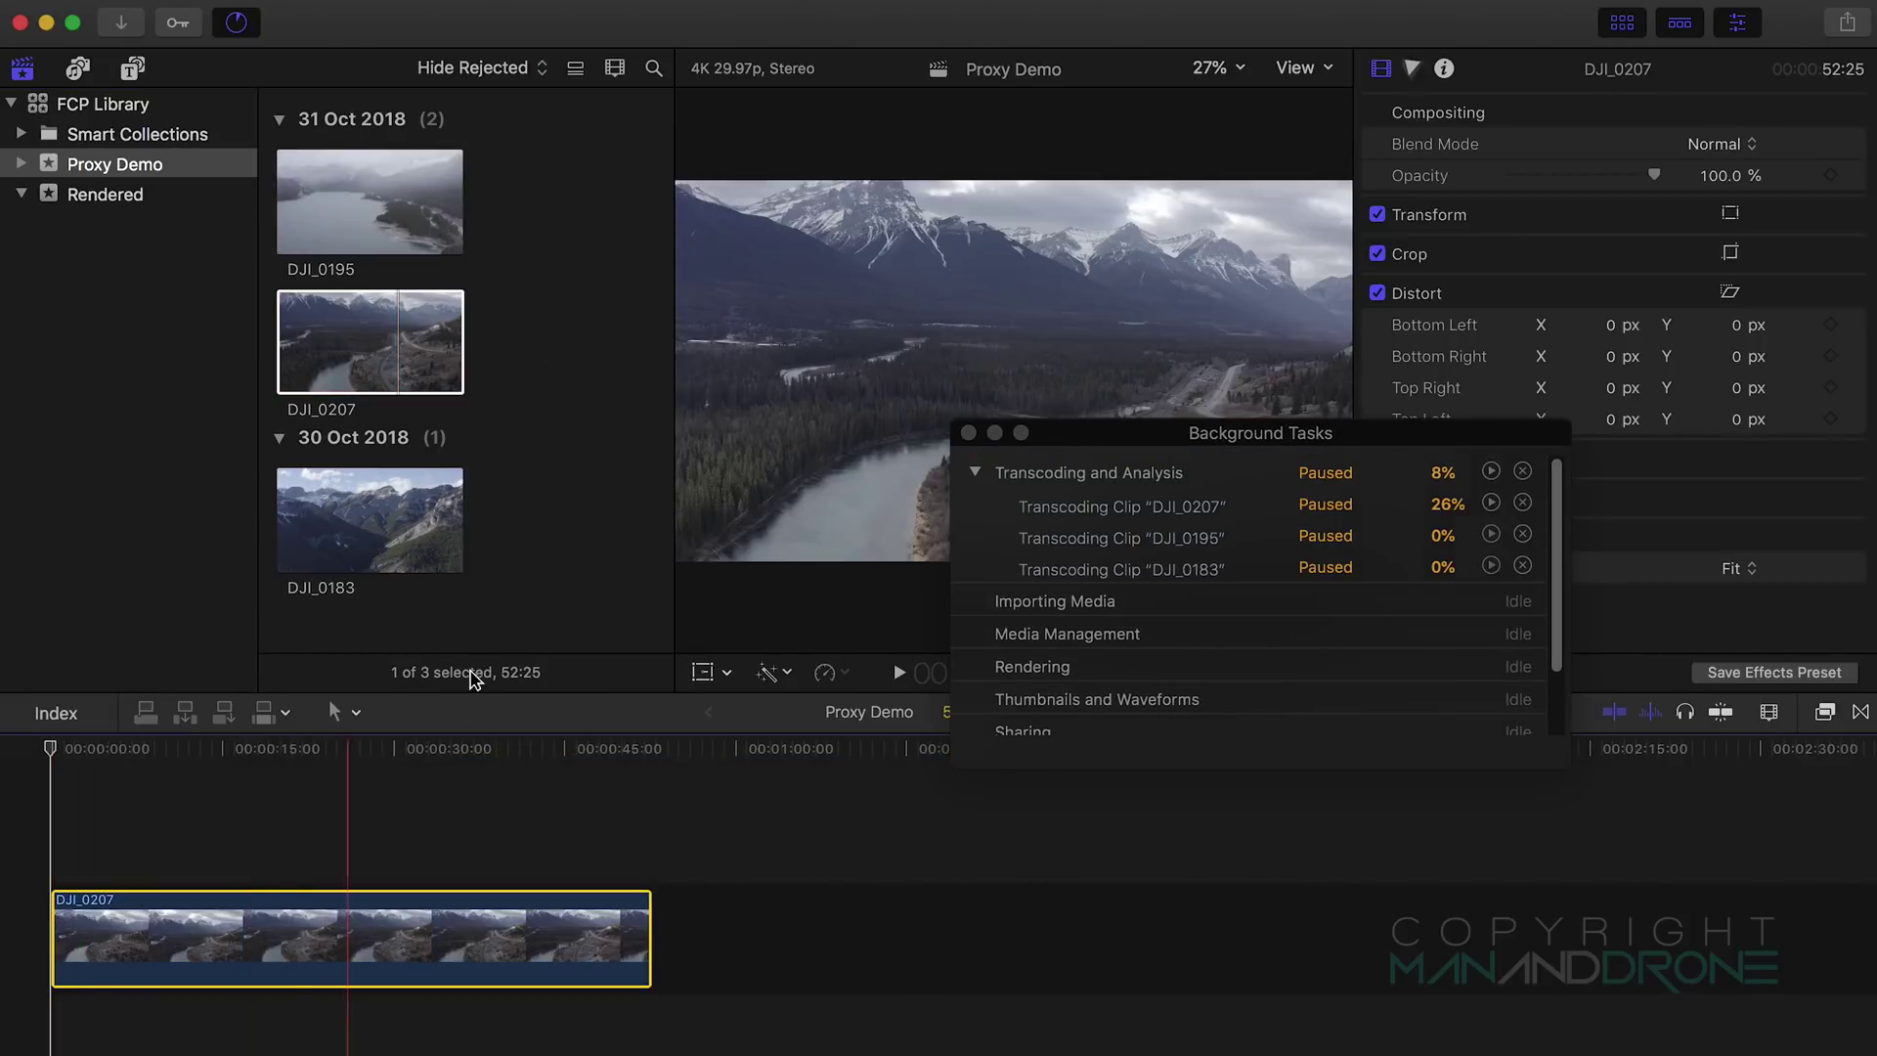
drag(1136, 441, 1177, 457)
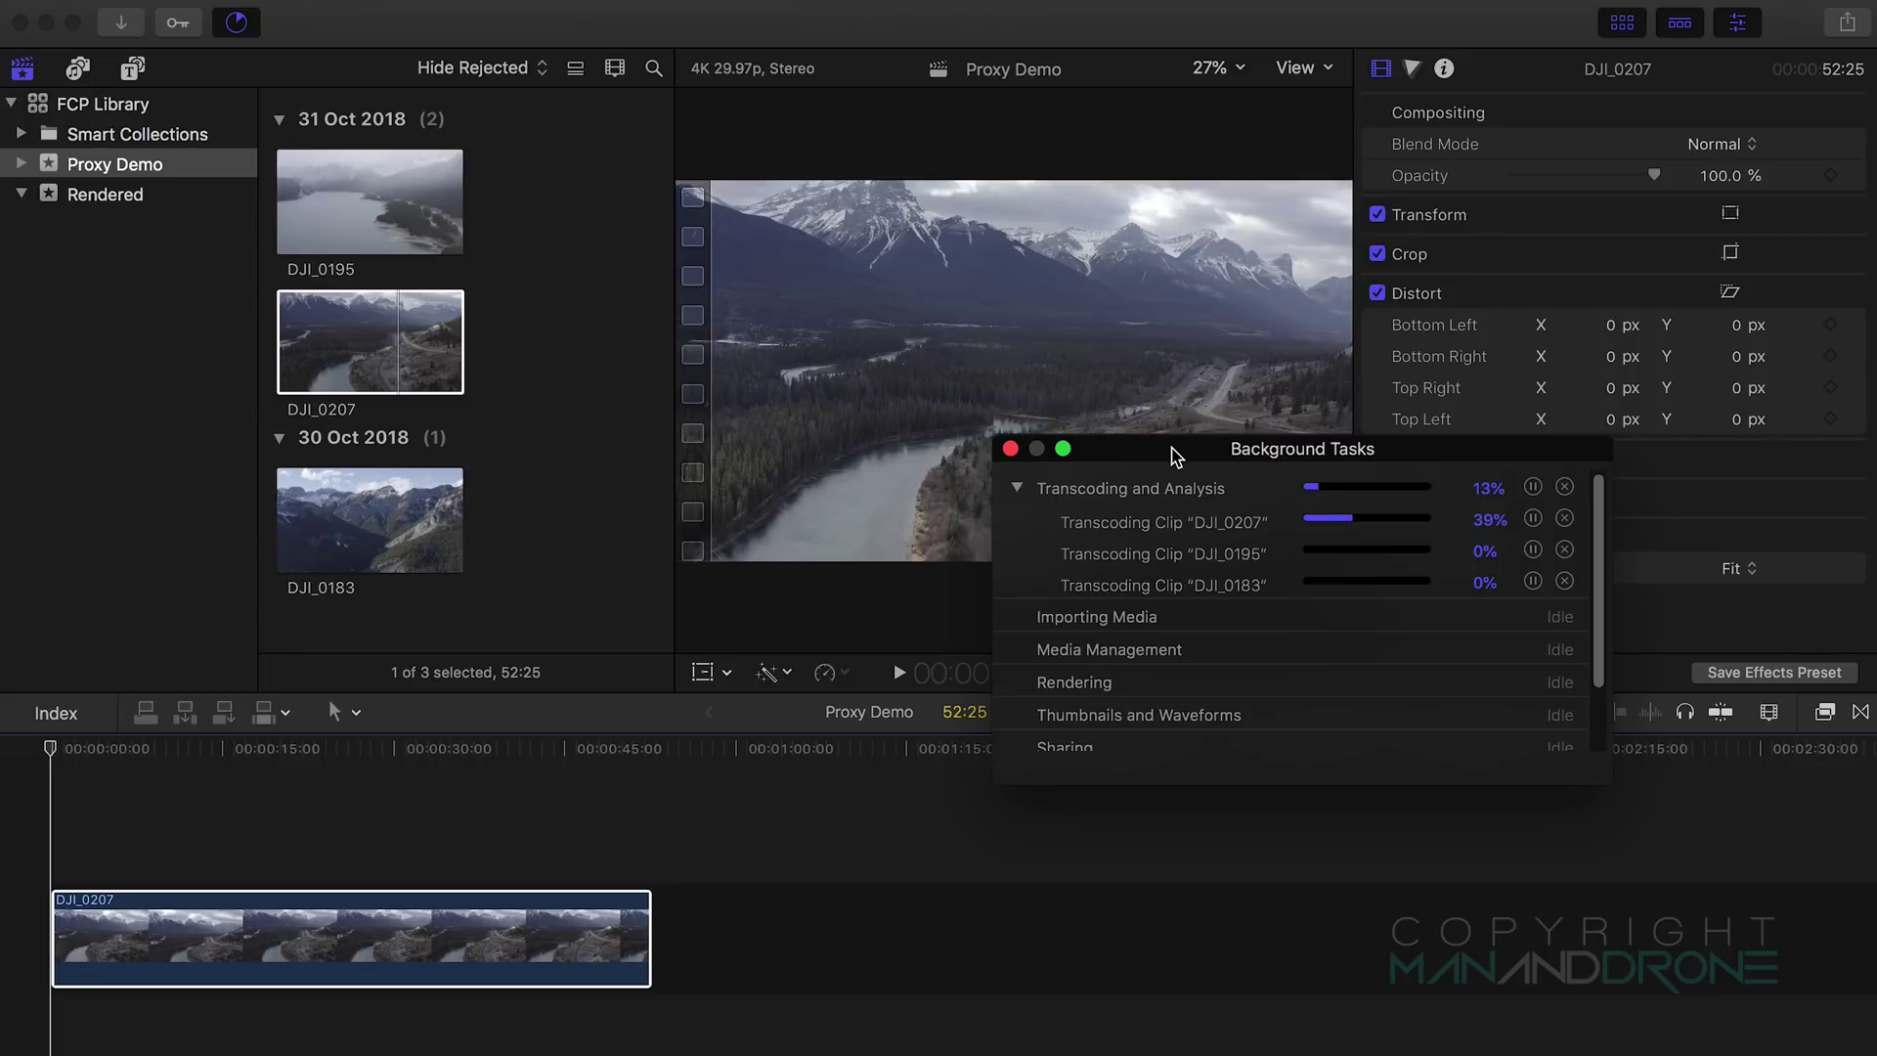
click(450, 519)
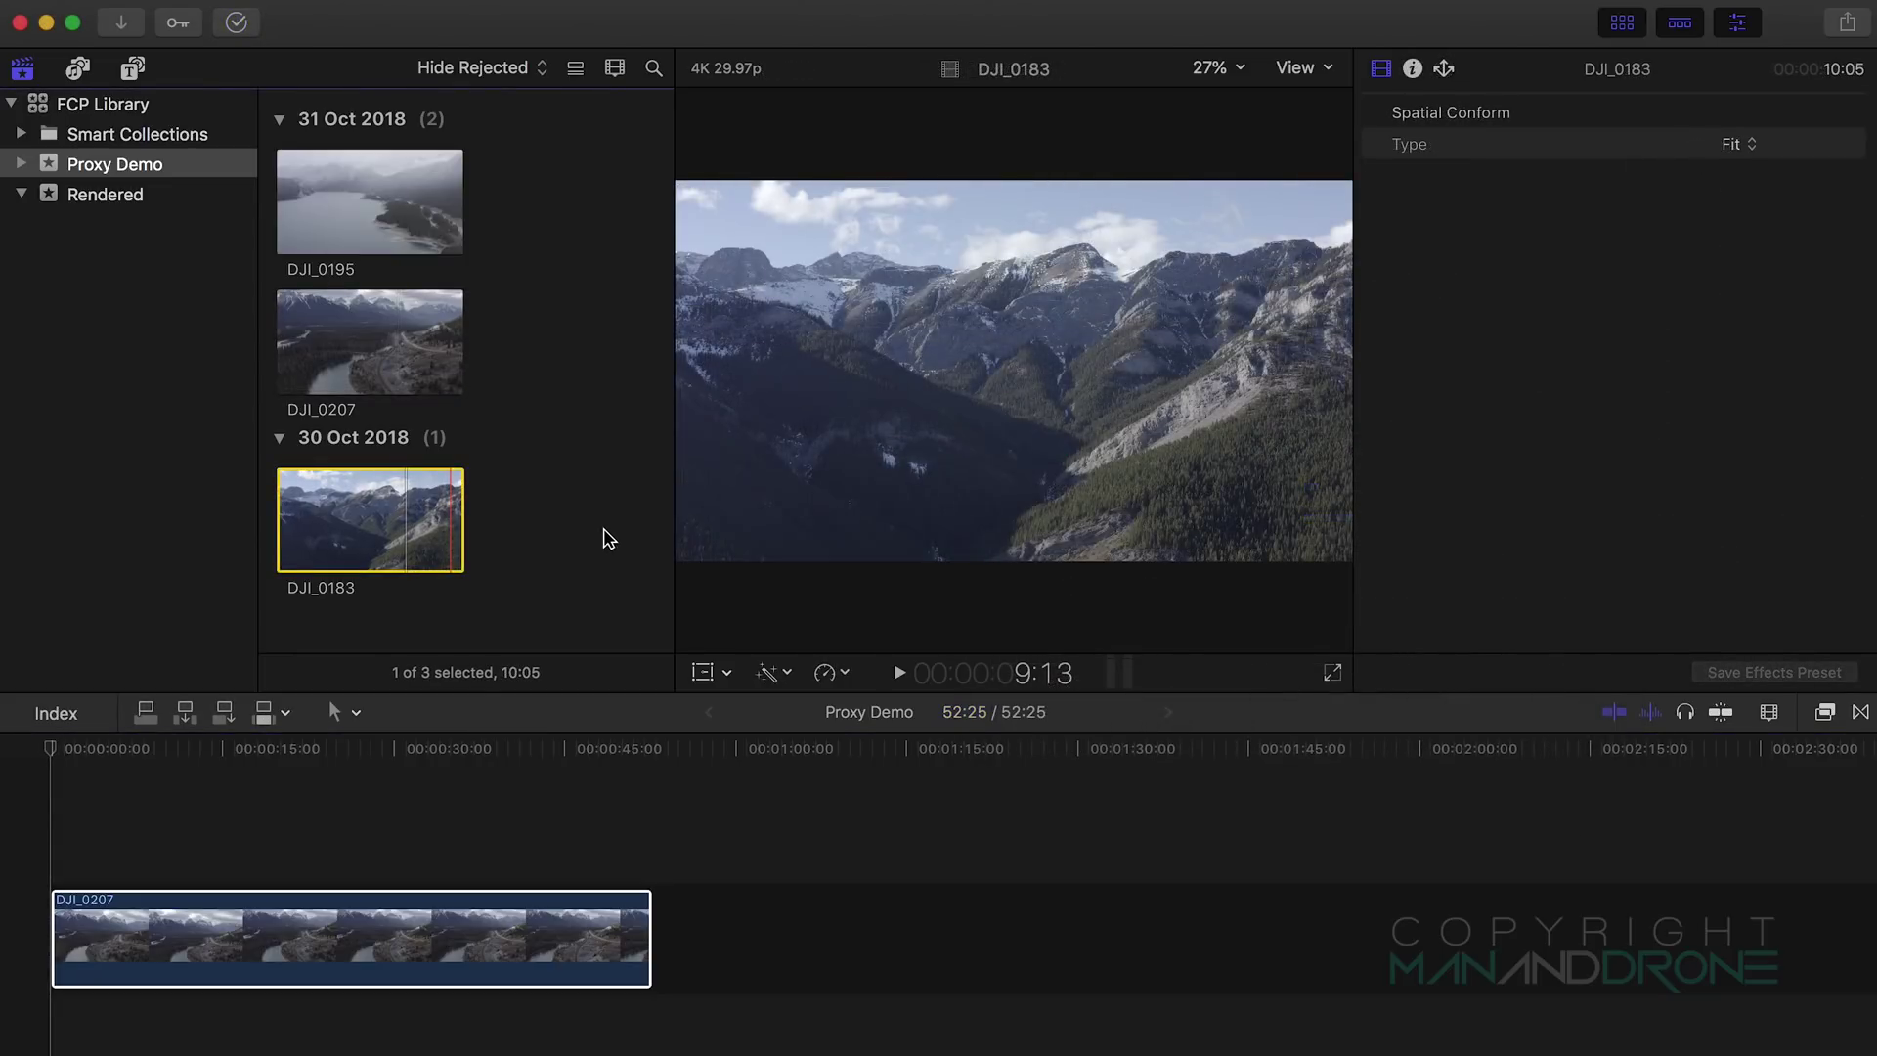
Step: Switch the viewer to Proxy media and skim DJI_0207 at around 15 and 32 seconds
click(1331, 78)
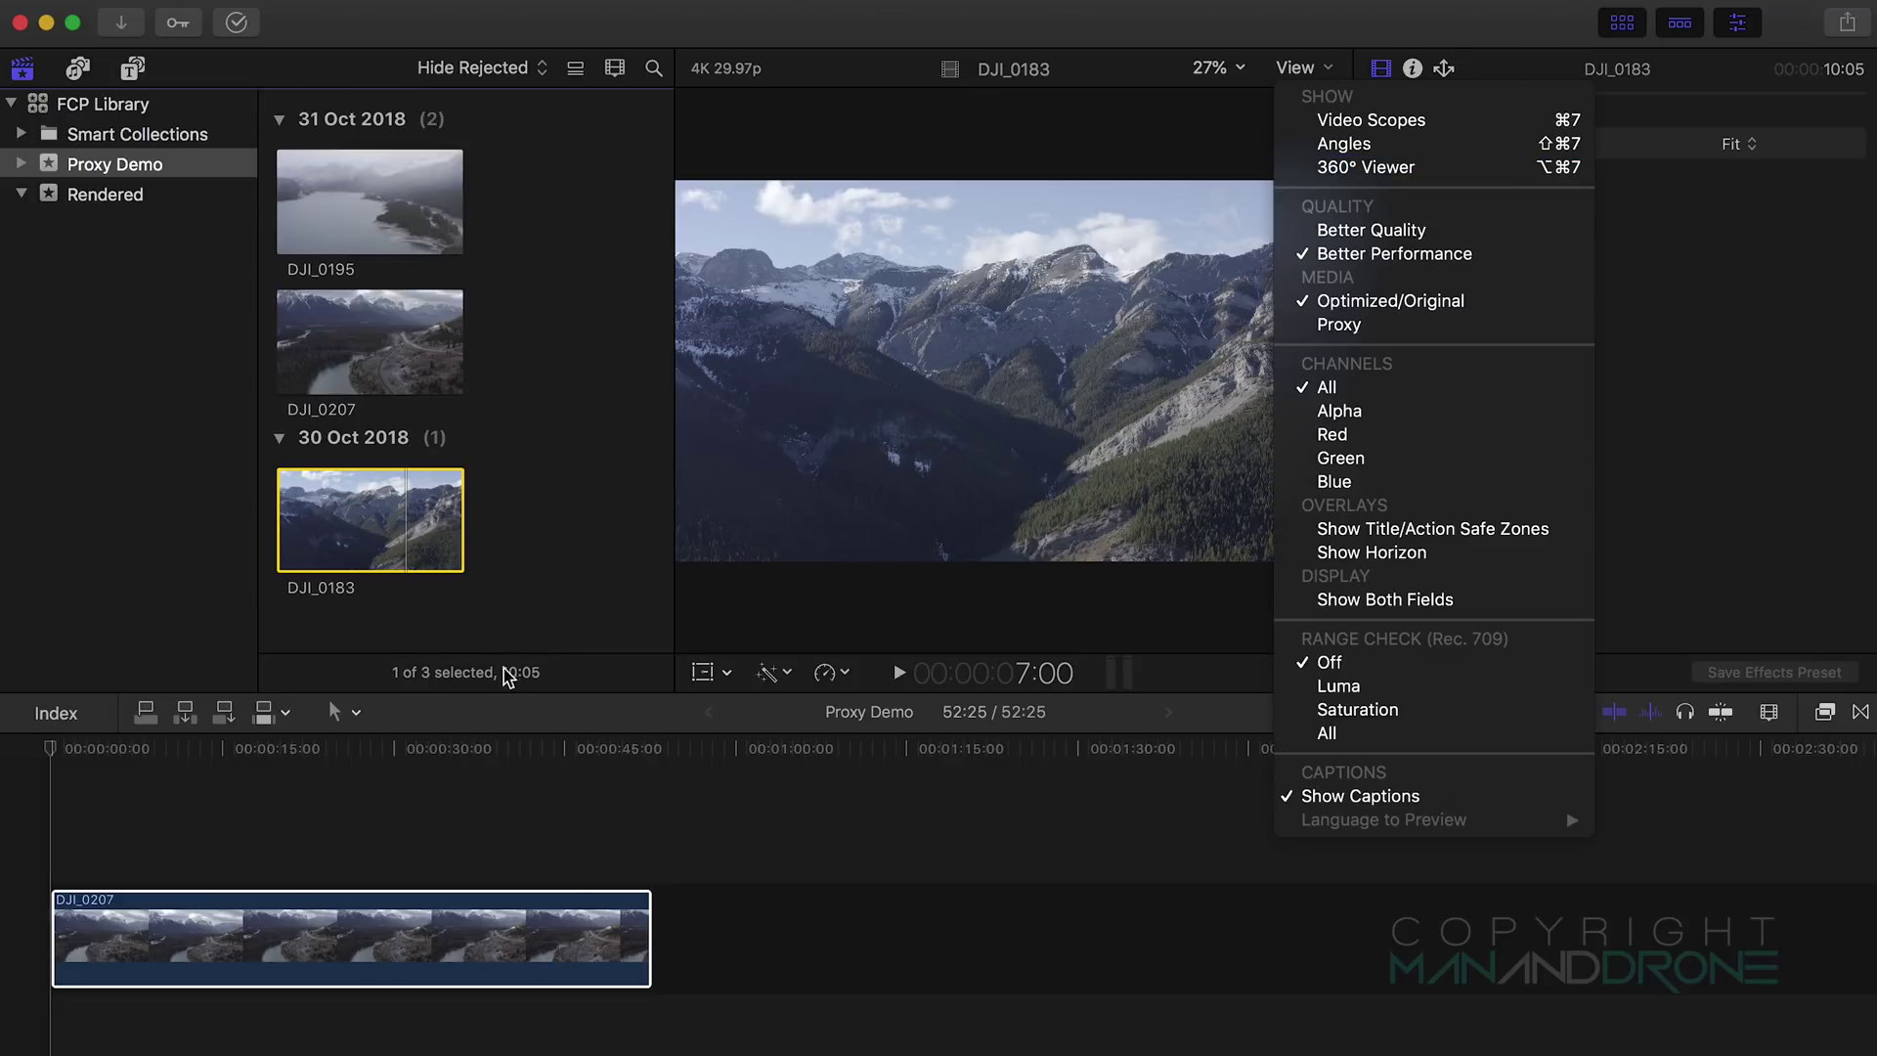
click(275, 753)
drag(252, 749, 330, 769)
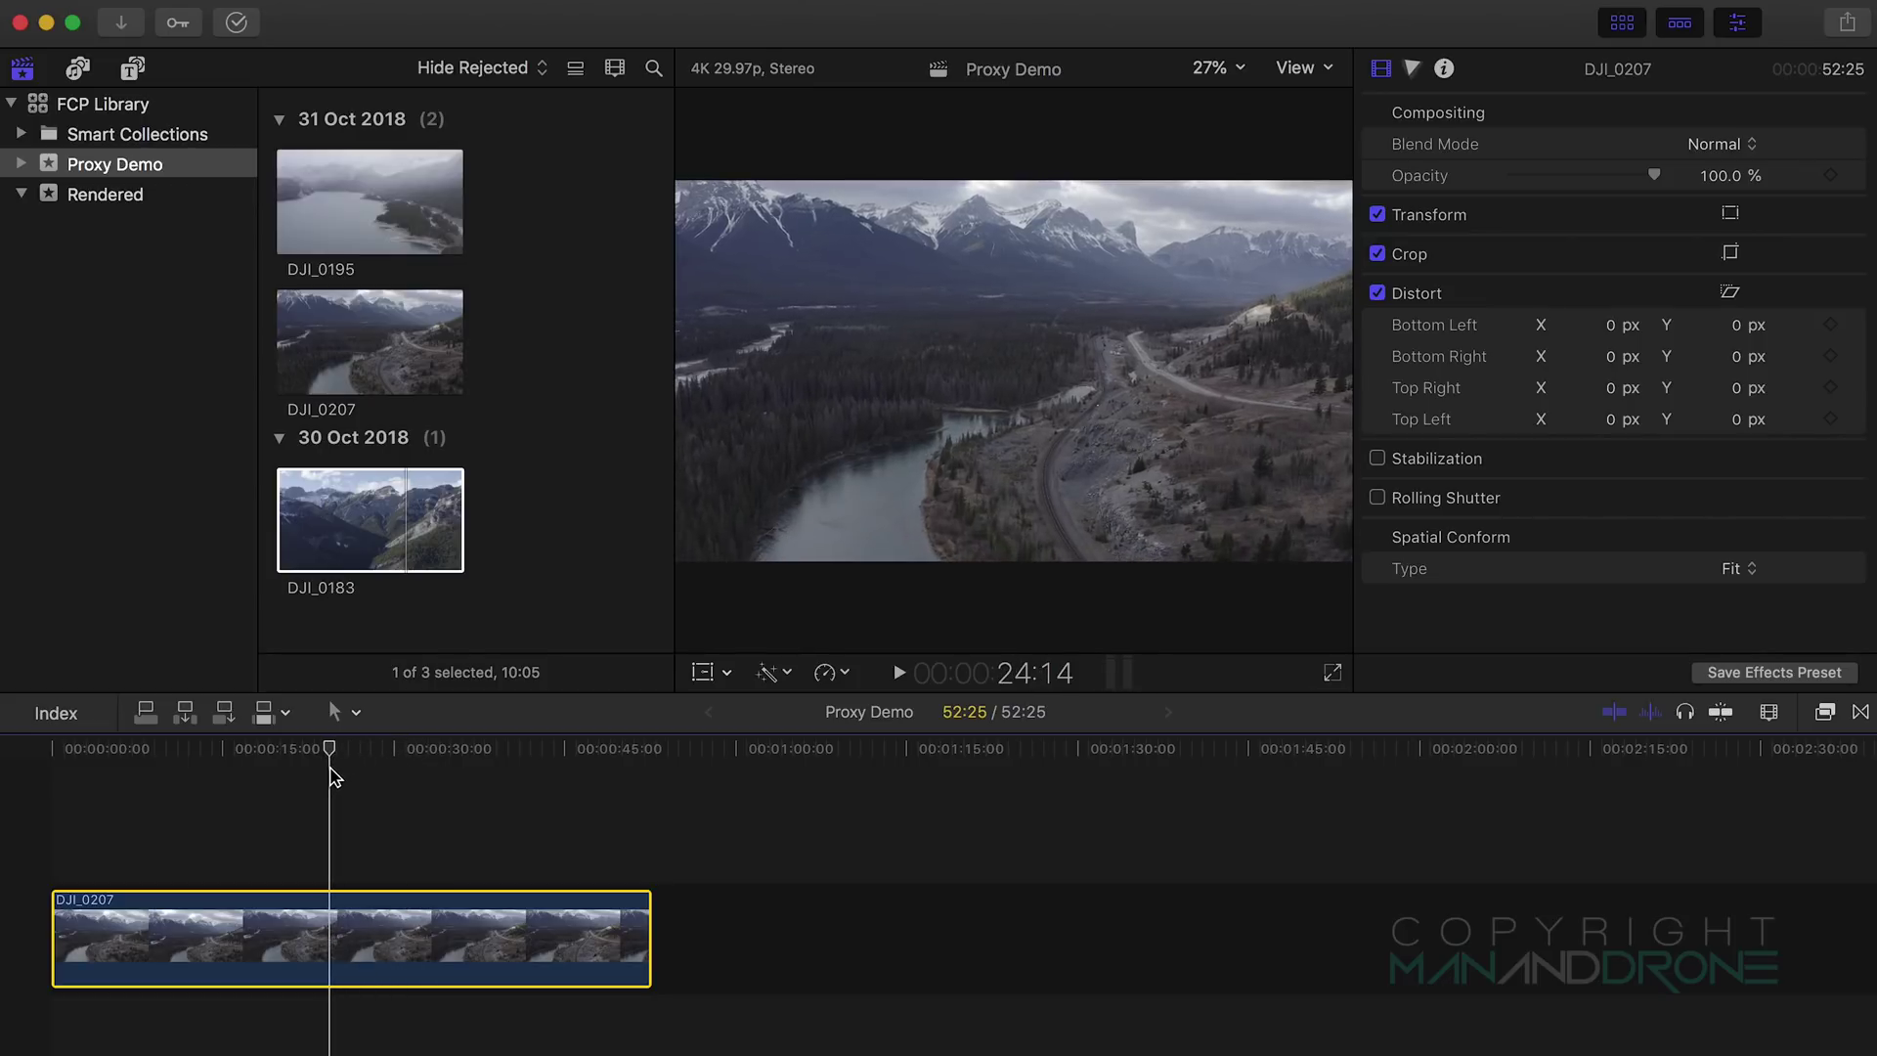
click(1285, 70)
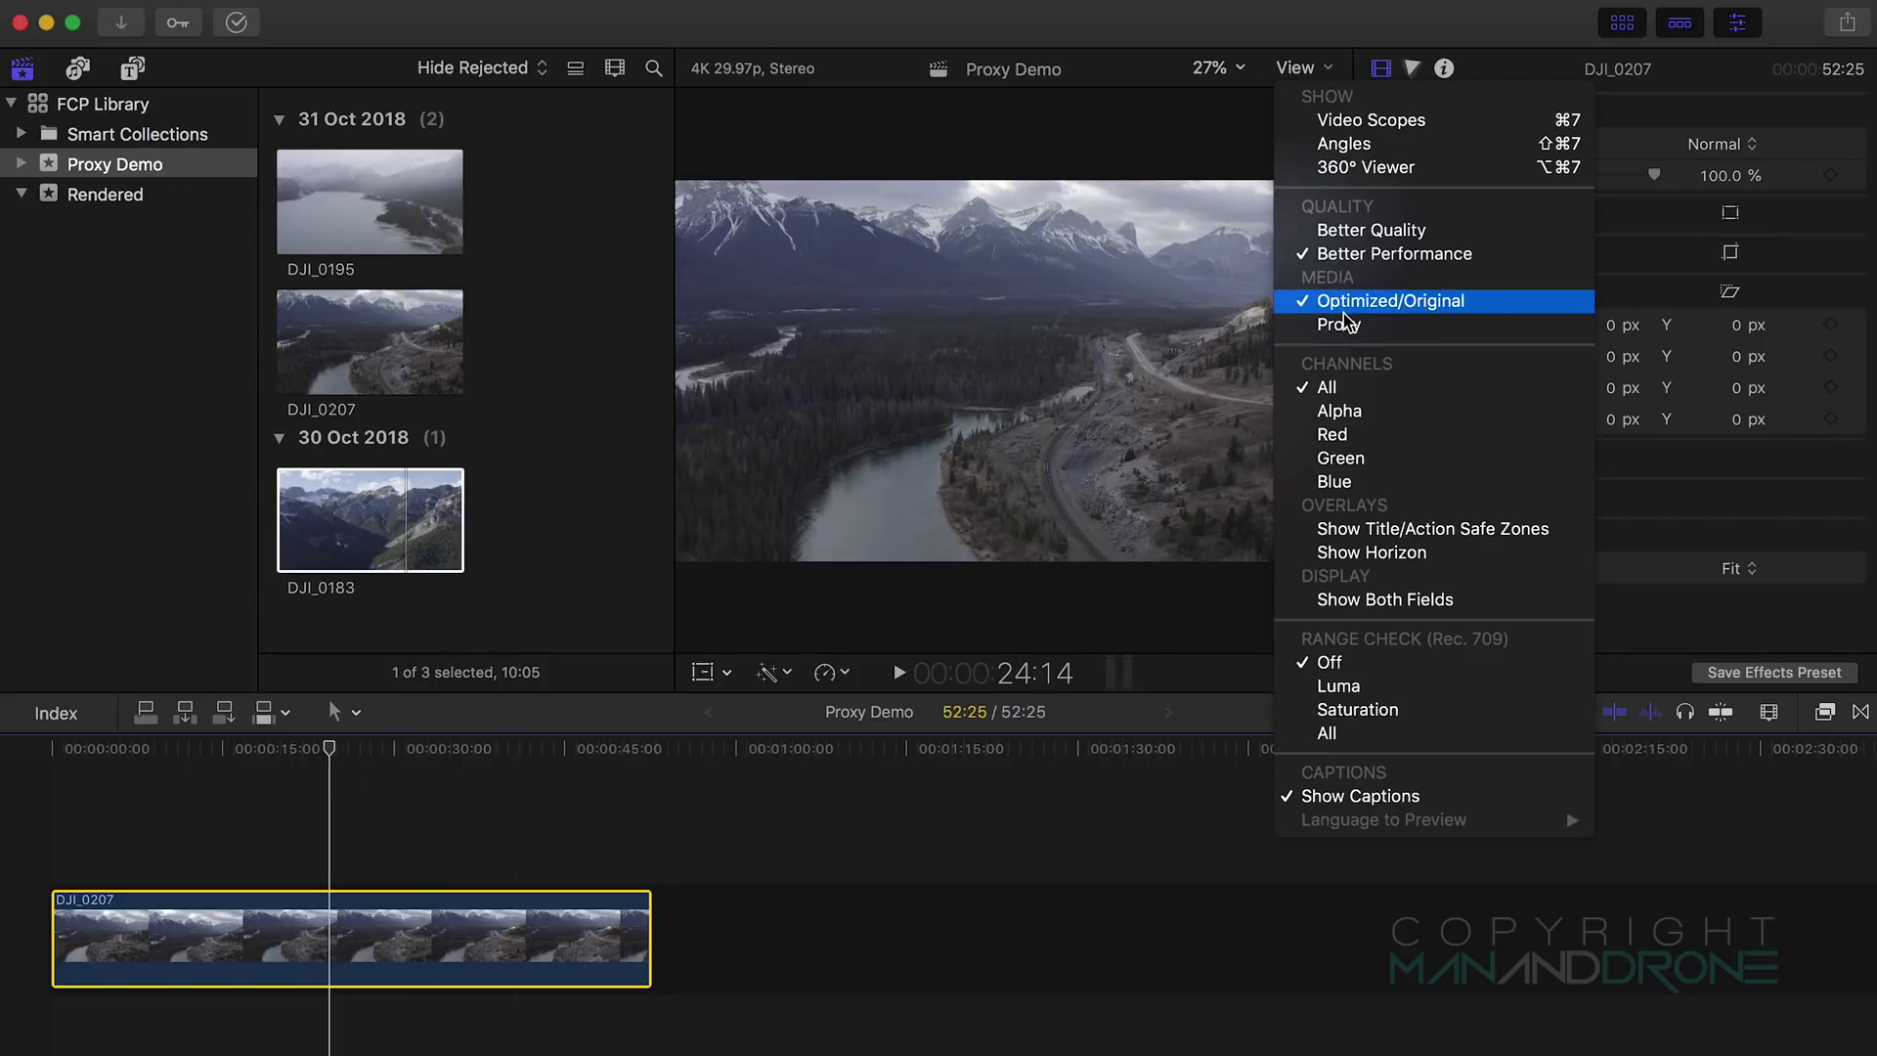
click(1367, 328)
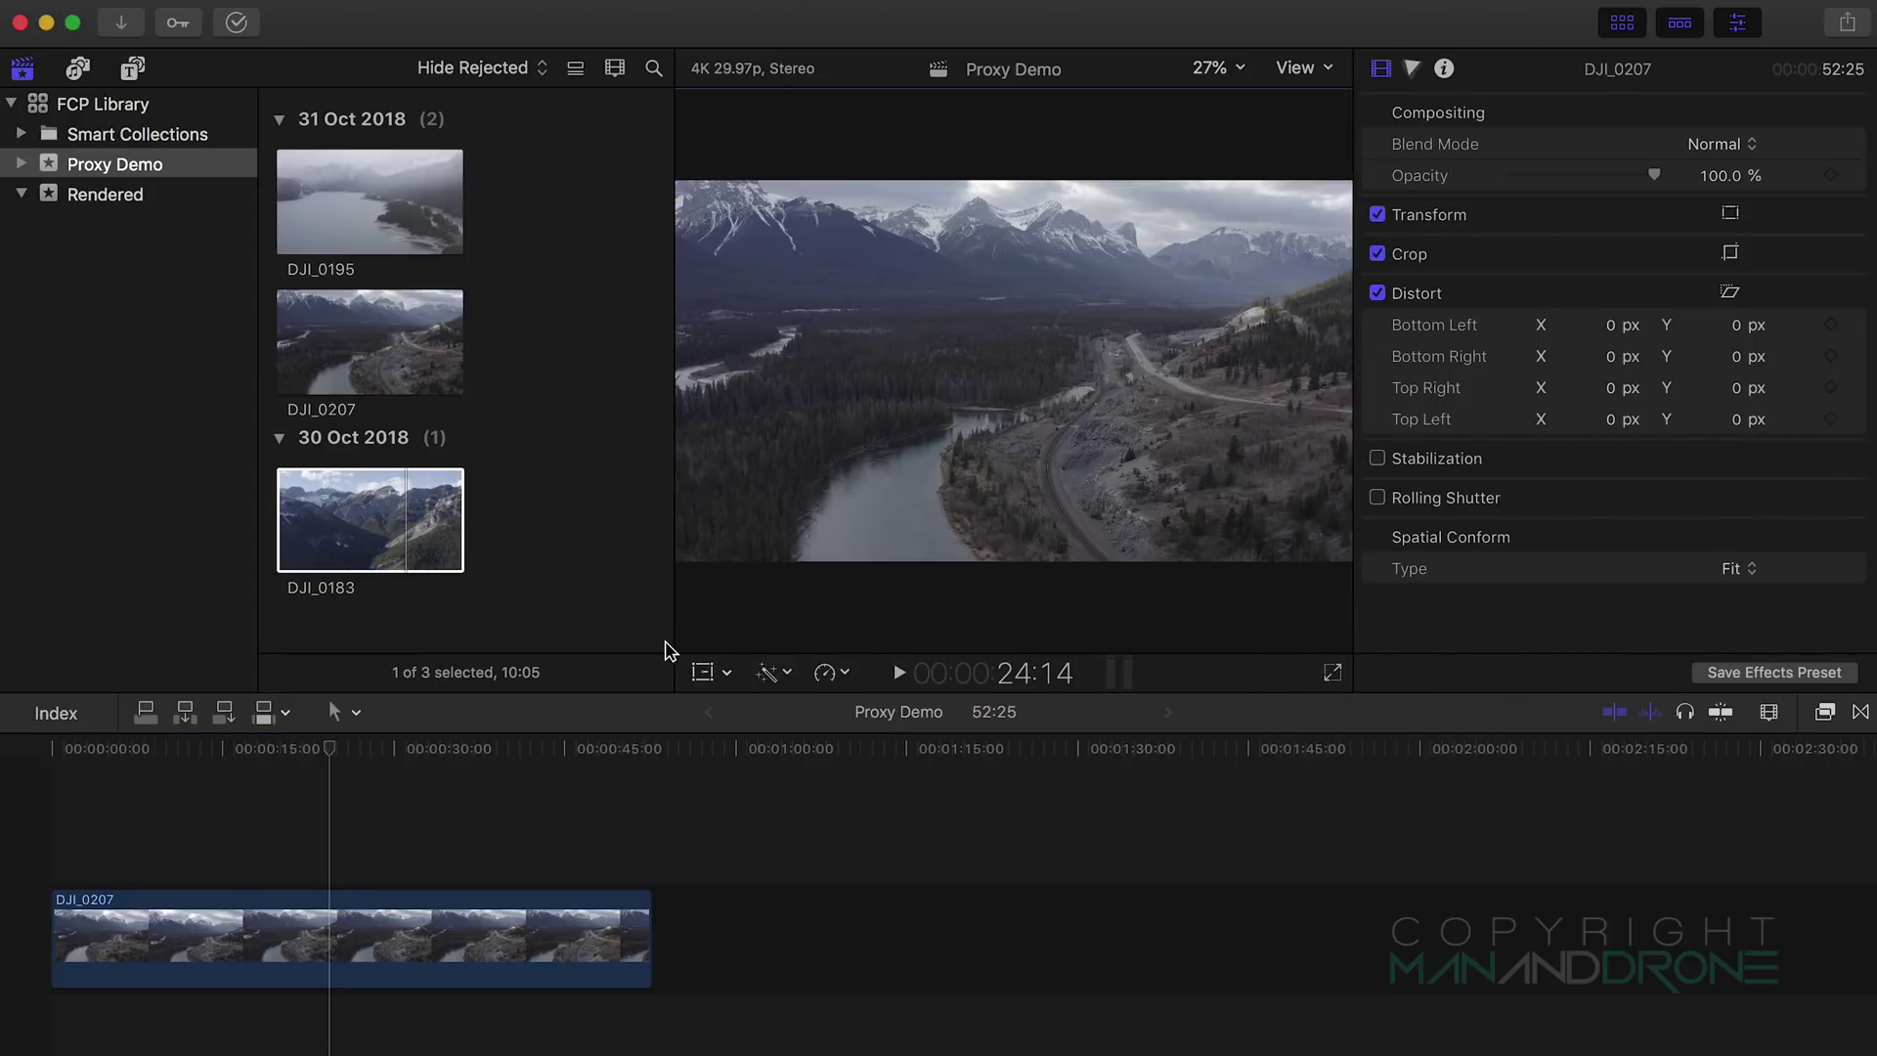
click(423, 753)
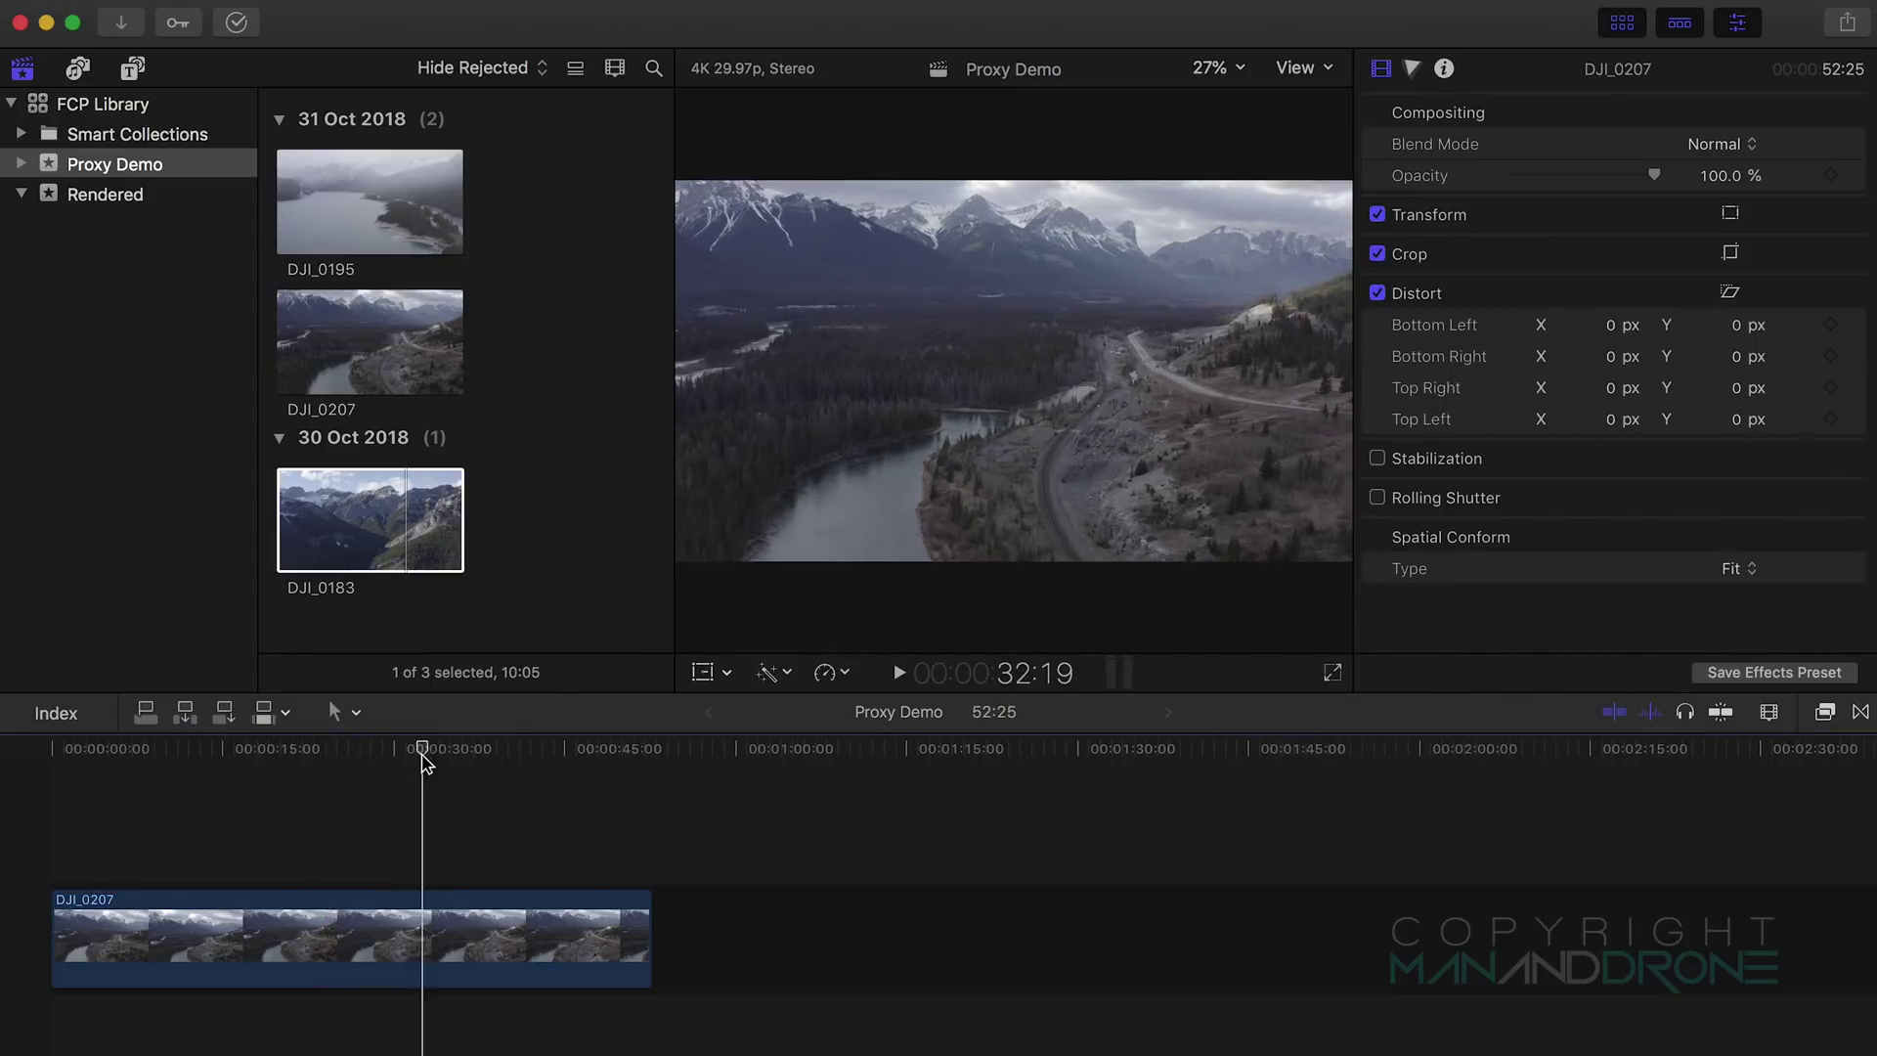
drag(423, 761, 383, 817)
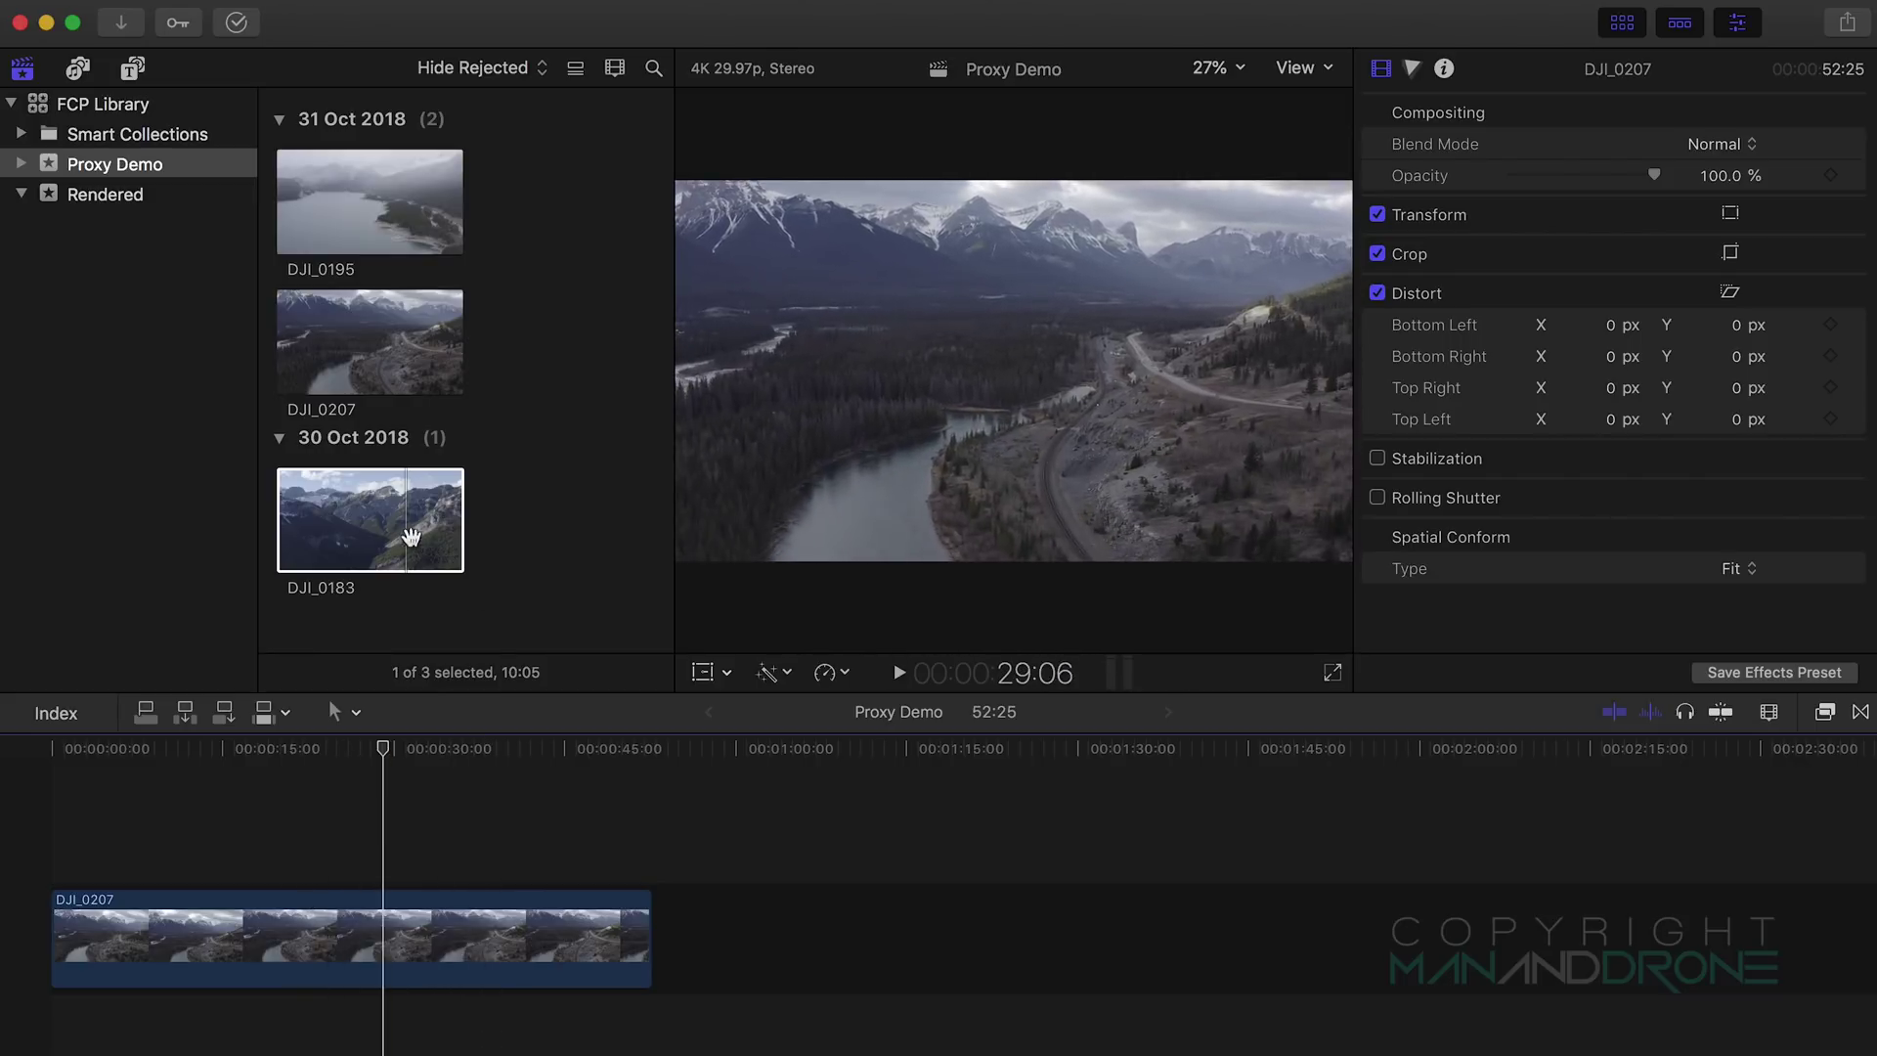
Step: Append DJI_0183 after DJI_0207 and preview the footage around the join
drag(410, 535, 690, 943)
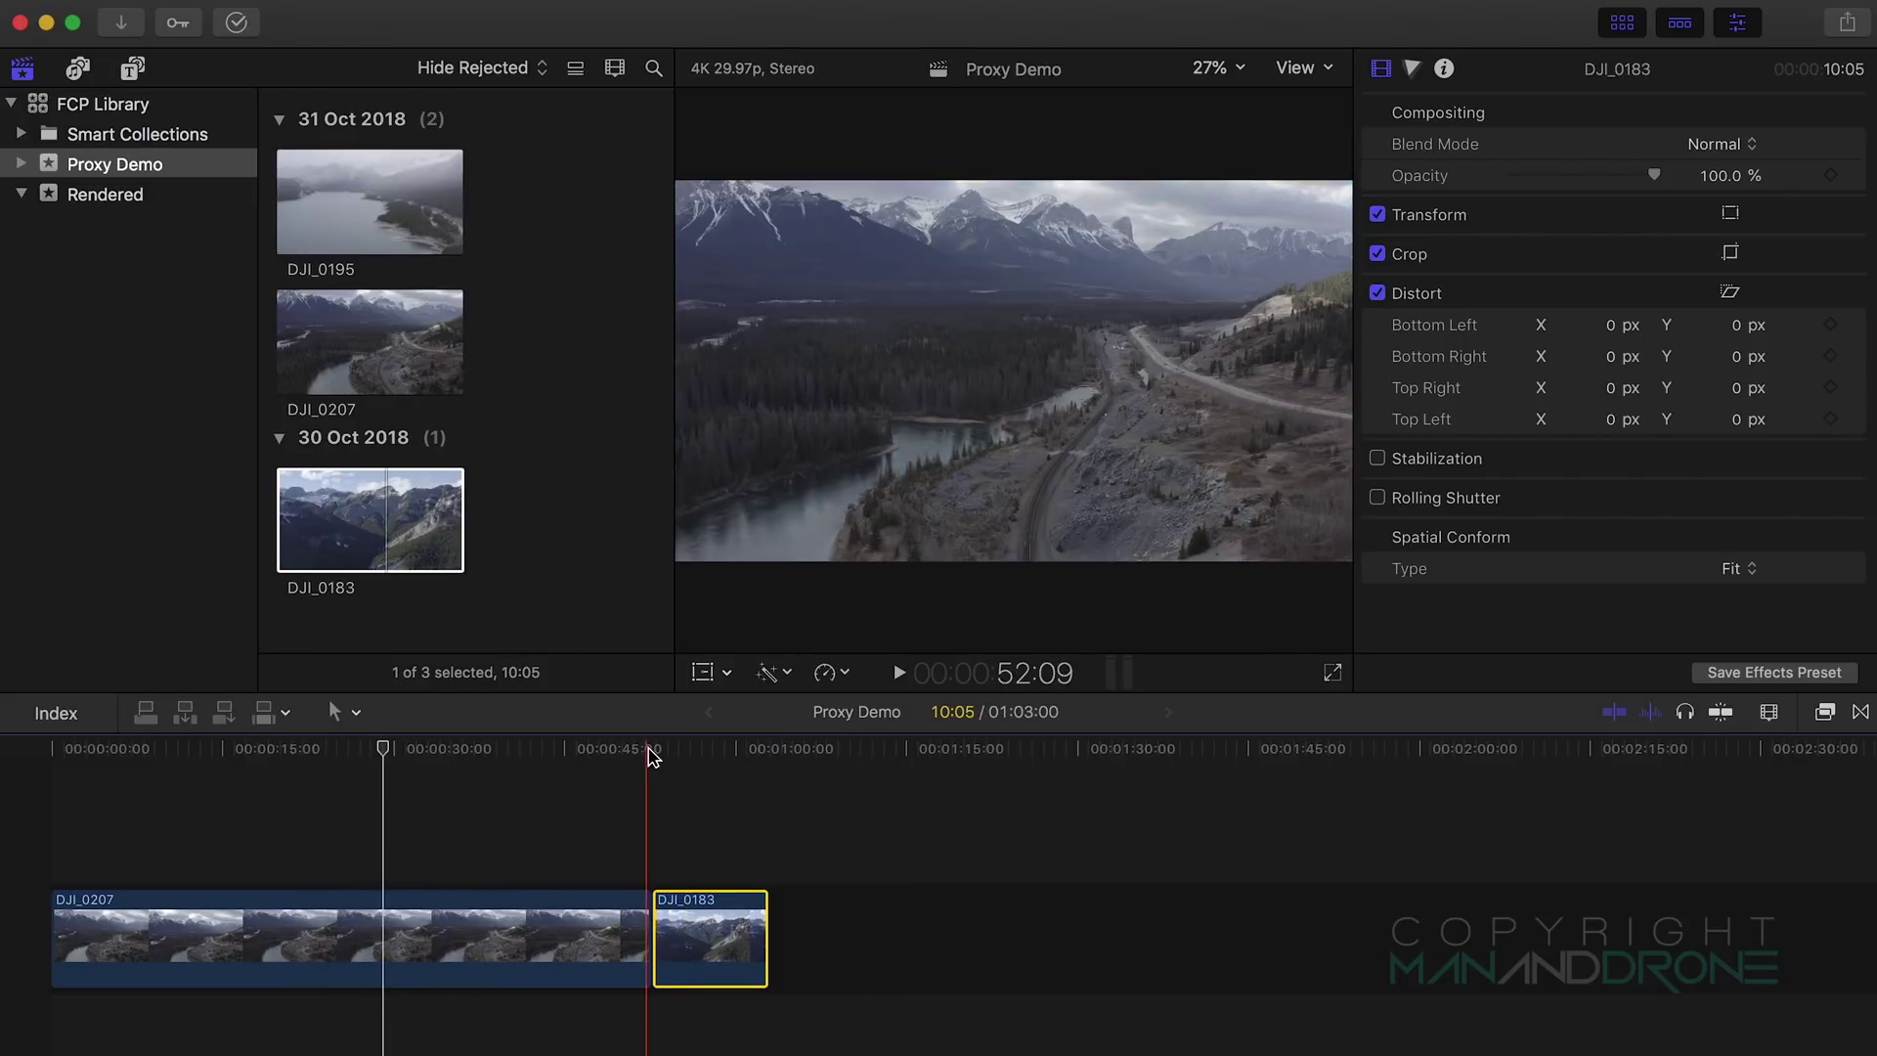
drag(653, 757, 700, 796)
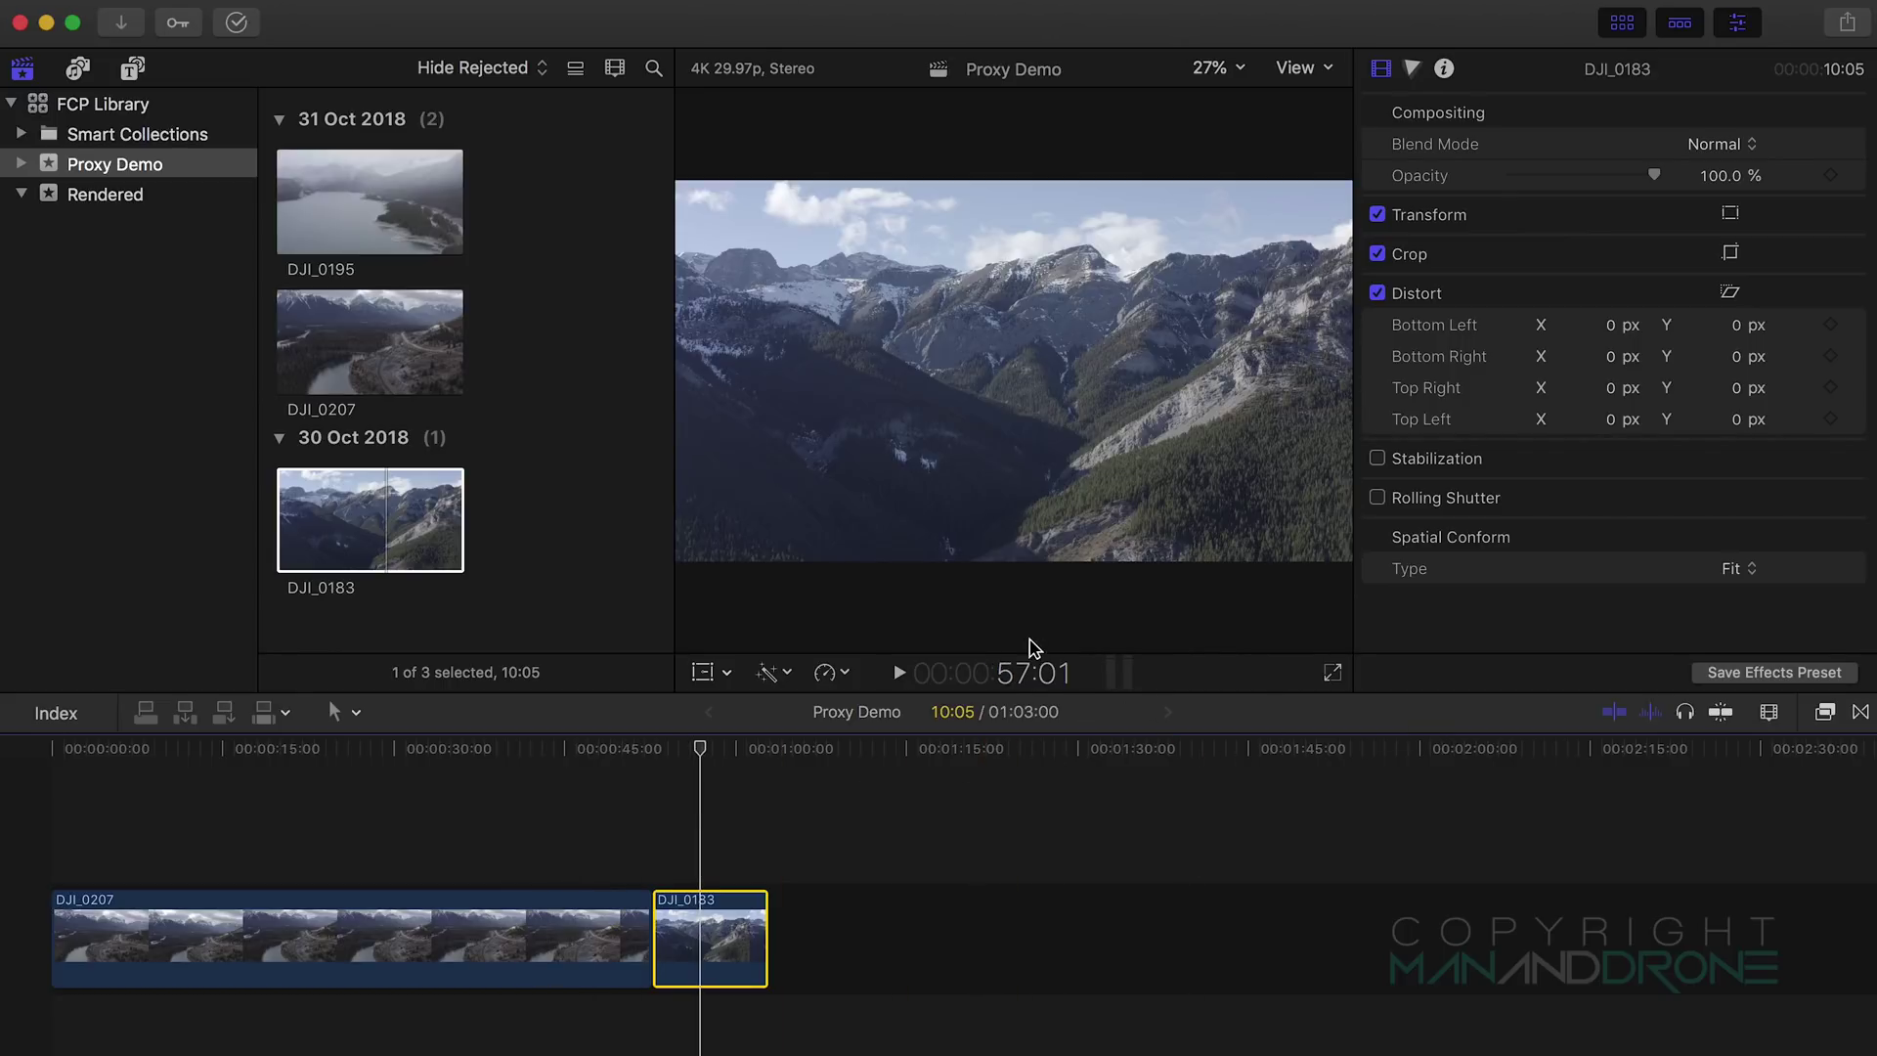
mouse_move(700, 757)
mouse_down()
mouse_move(721, 755)
mouse_move(322, 762)
mouse_move(692, 767)
mouse_up()
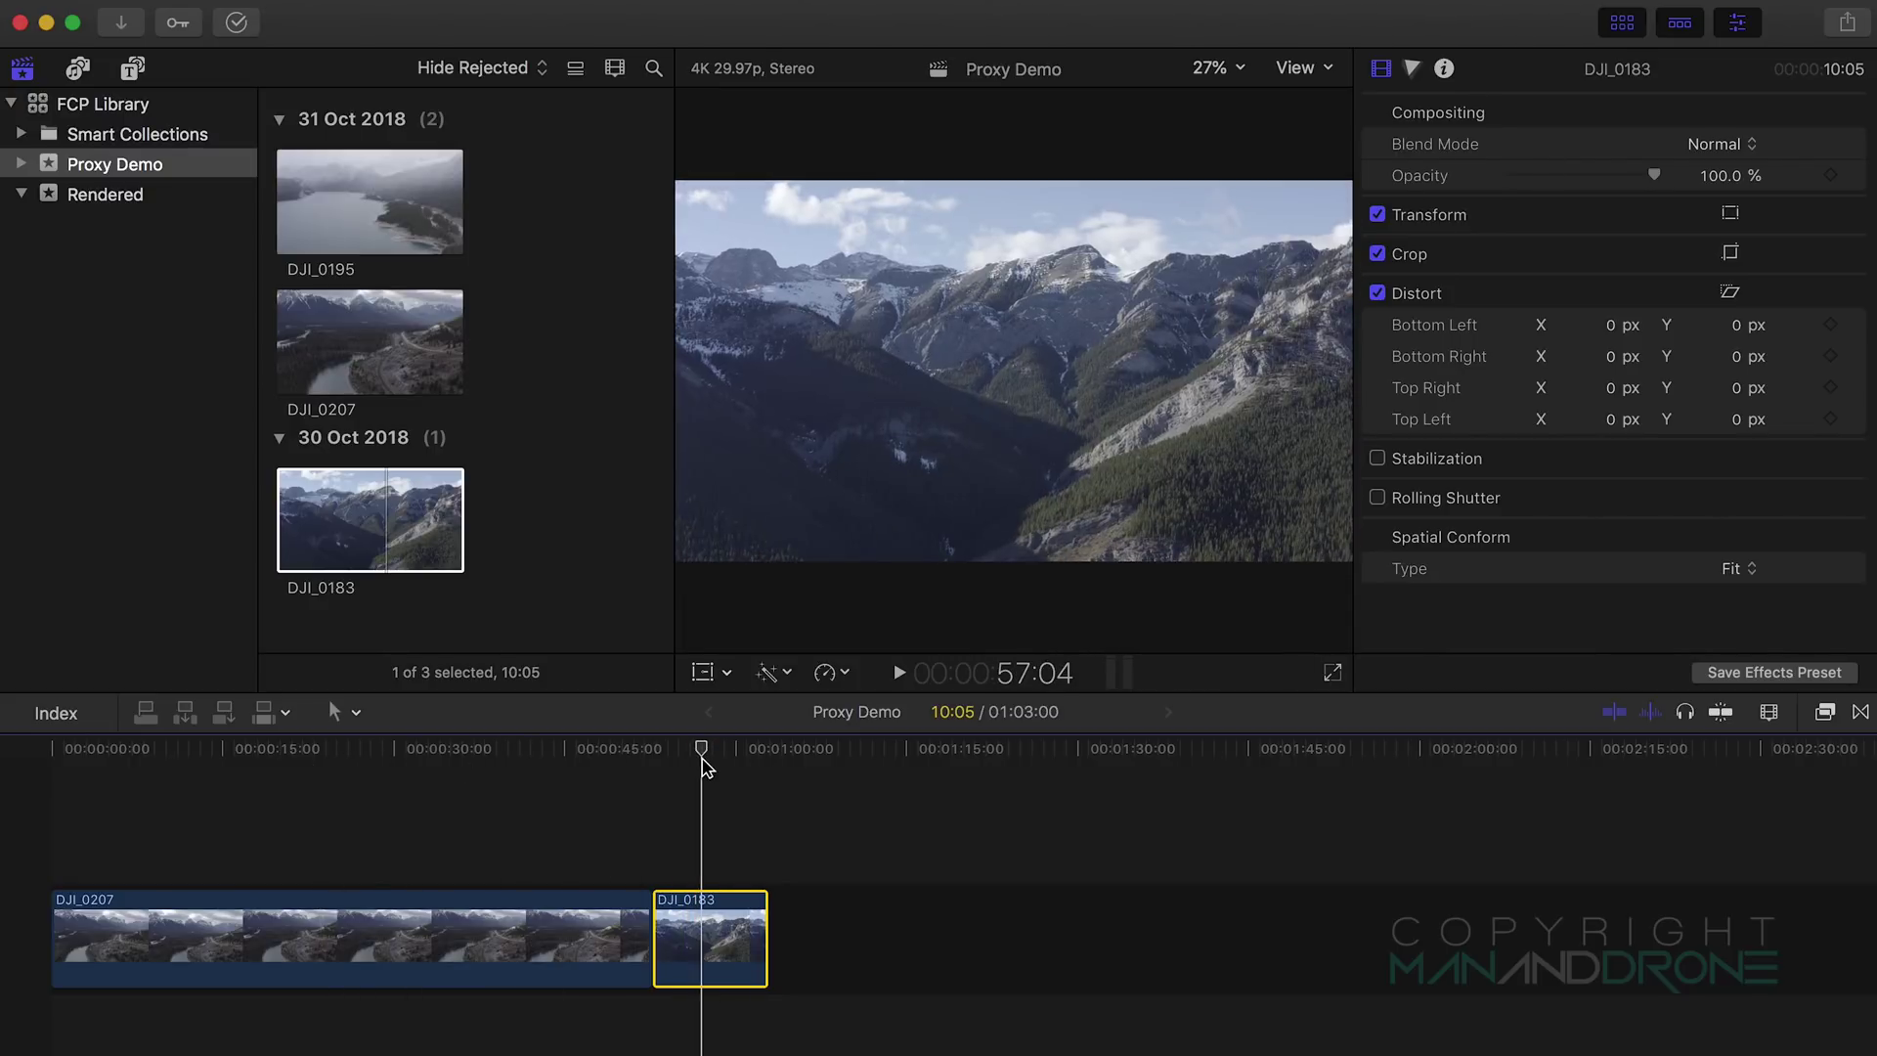